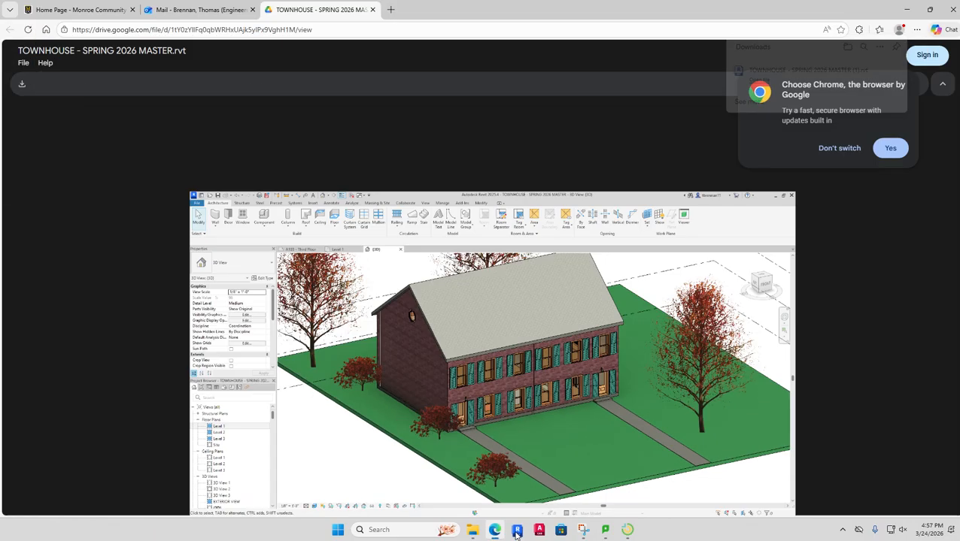
- Switch to Revit with the townhouse 3D view and return the floating Datum panels to the ribbon
{"action": "left_click", "coordinate": [516, 533]}
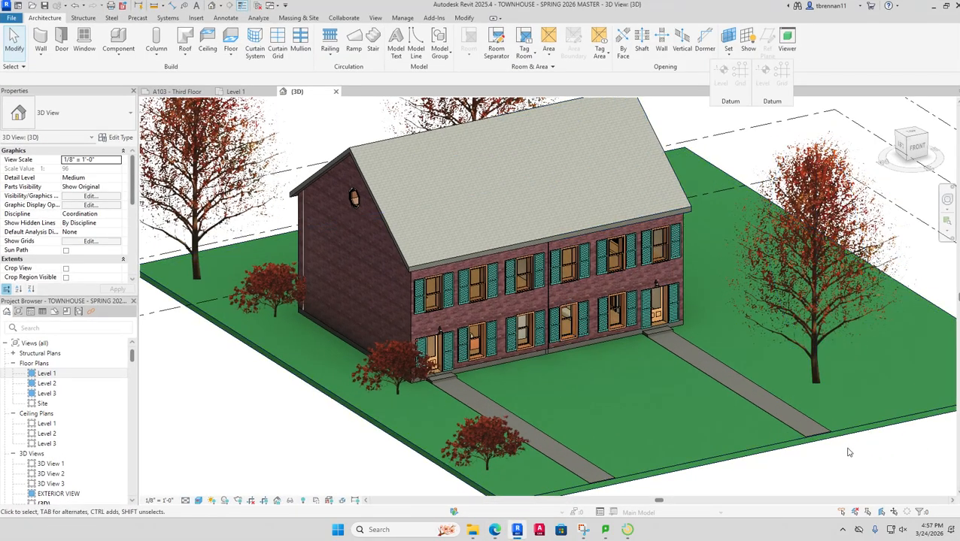
{"action": "left_click", "coordinate": [945, 5]}
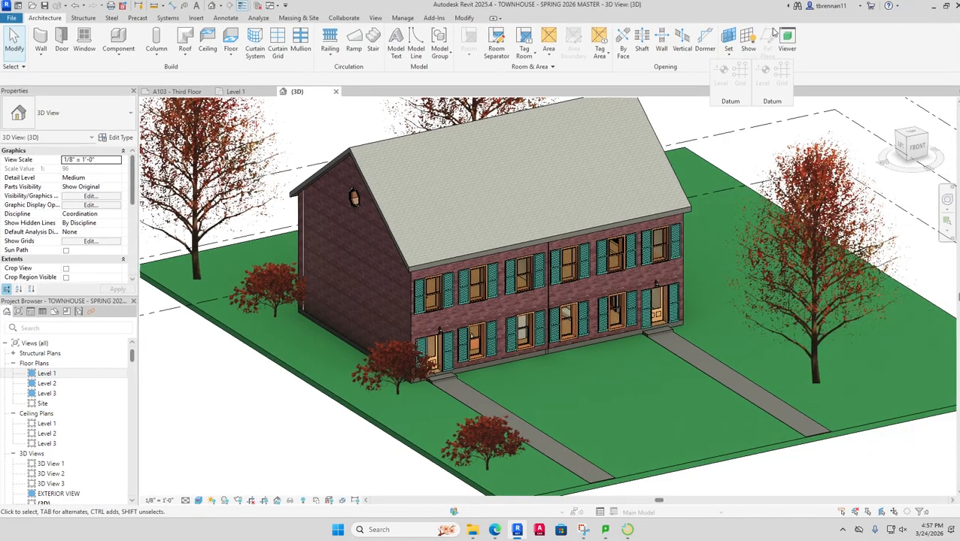
{"action": "left_click", "coordinate": [770, 18]}
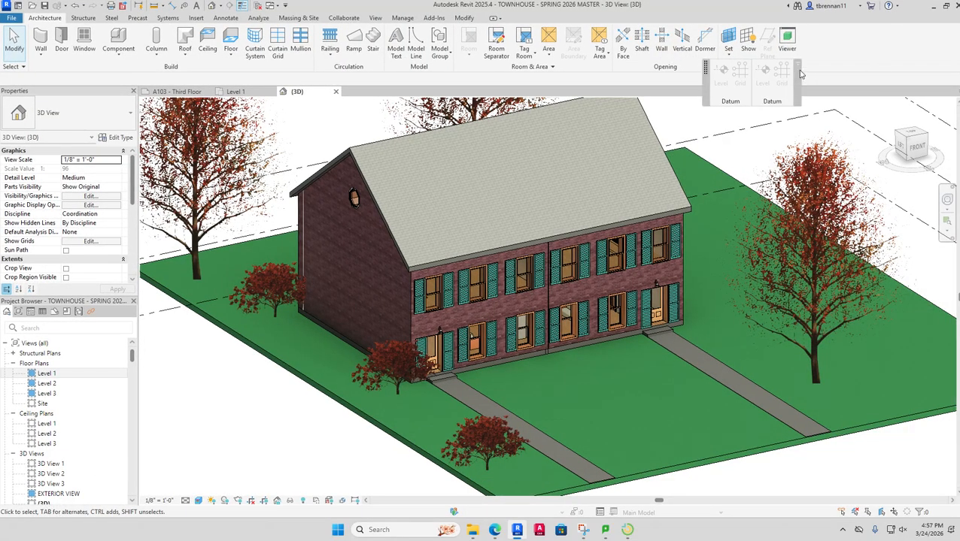
{"action": "left_click_drag", "start_coordinate": [798, 76], "coordinate": [909, 41]}
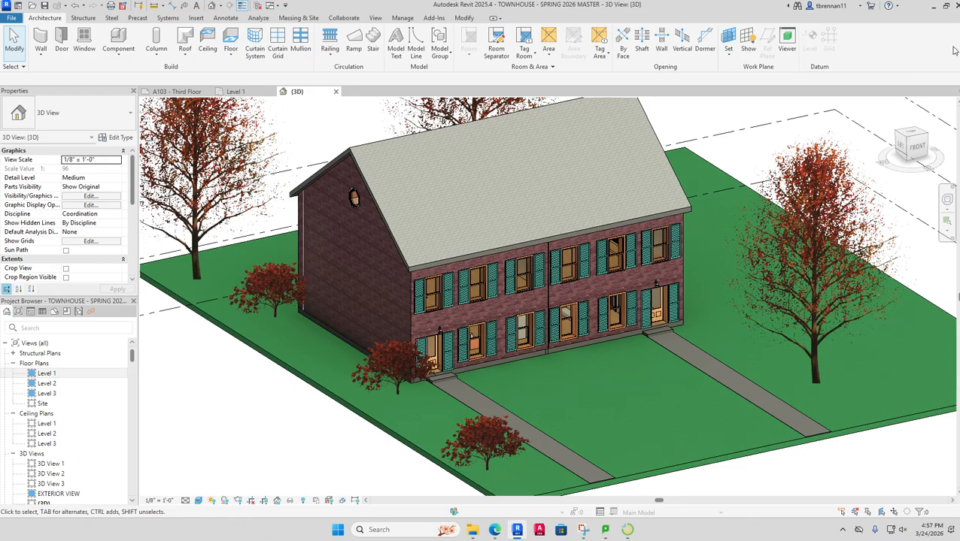
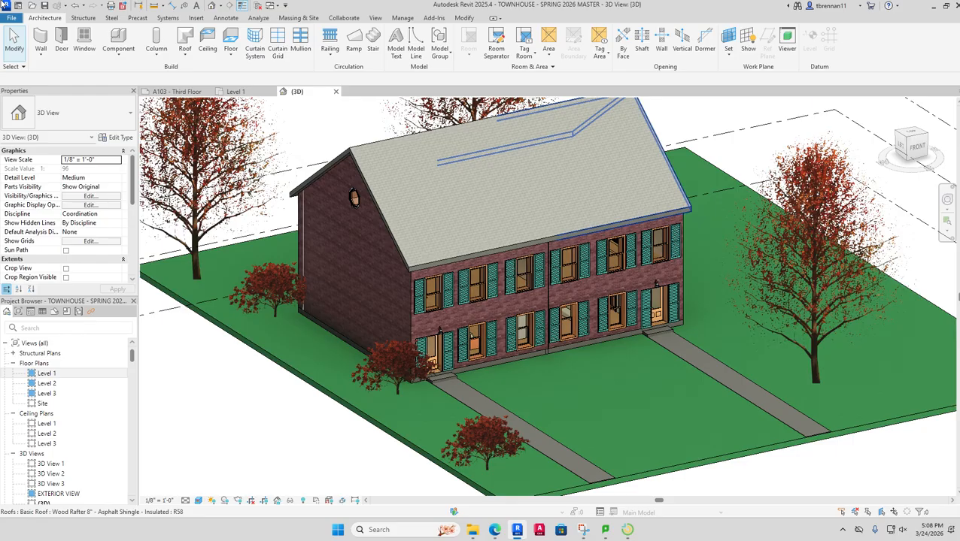
- Switch to LanSchool Teacher Console and show the teacher's screen in Full Screen mode to all students
{"action": "key", "text": "Escape"}
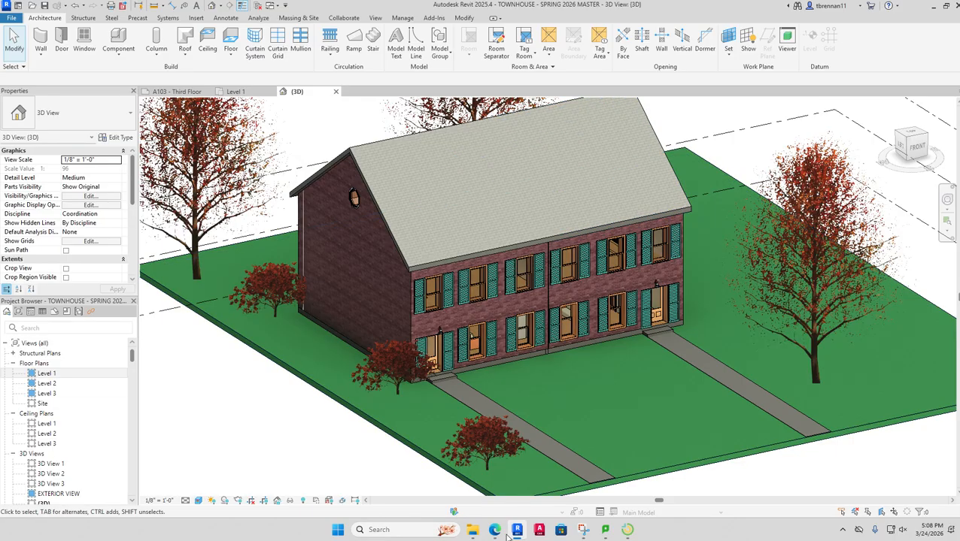
{"action": "left_click", "coordinate": [628, 534]}
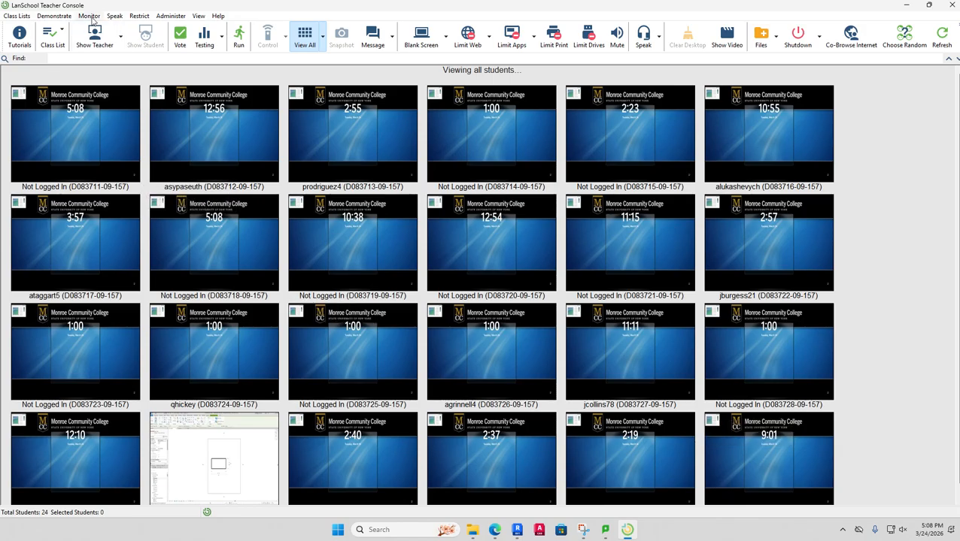
{"action": "left_click", "coordinate": [121, 39]}
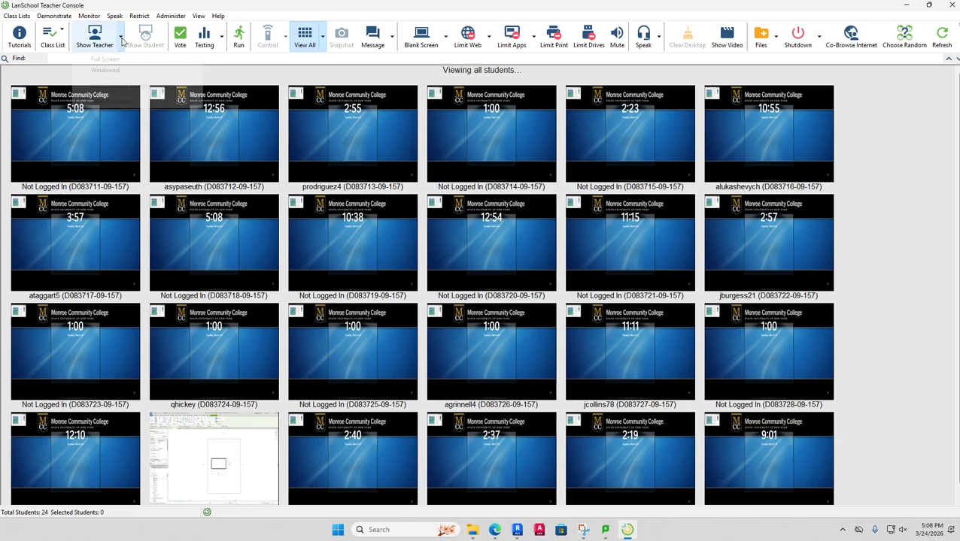
{"action": "left_click", "coordinate": [116, 60]}
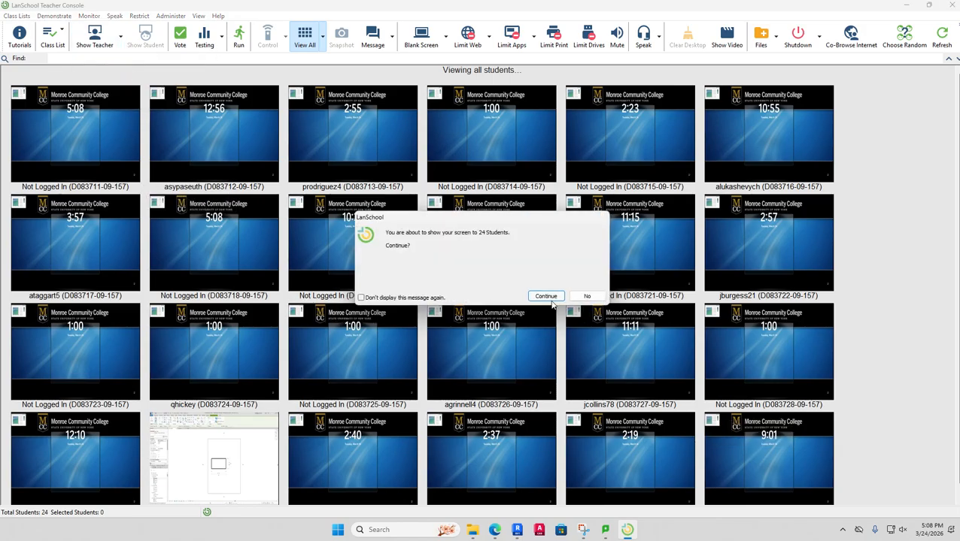
{"action": "left_click", "coordinate": [548, 297]}
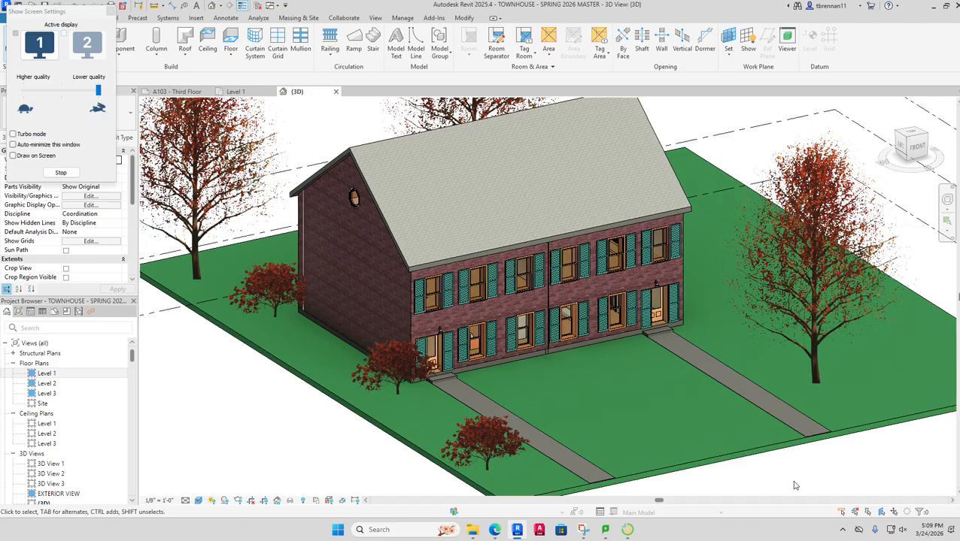
- Clear the Show Screen Settings window away from the Revit model
{"action": "left_click", "coordinate": [224, 223]}
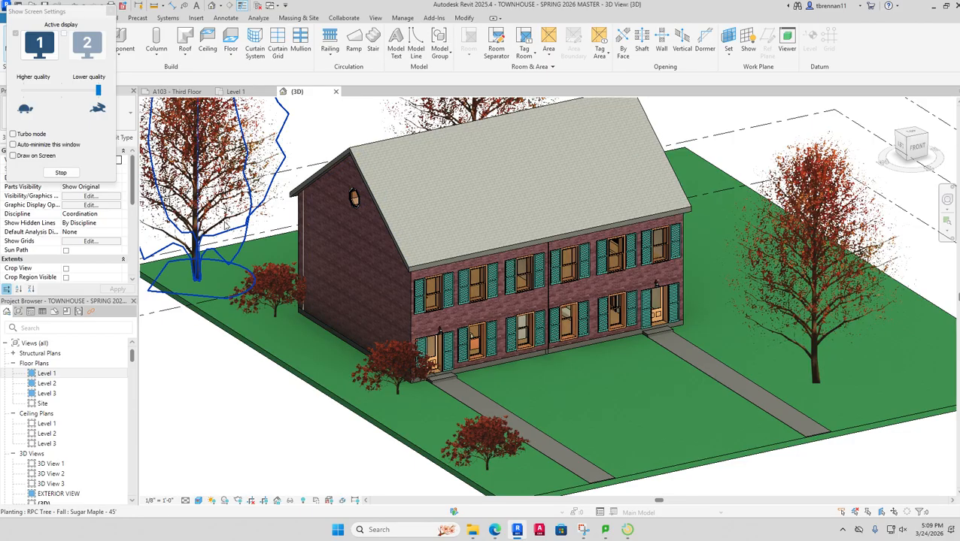
{"action": "left_click", "coordinate": [110, 14]}
{"action": "key", "text": "Escape"}
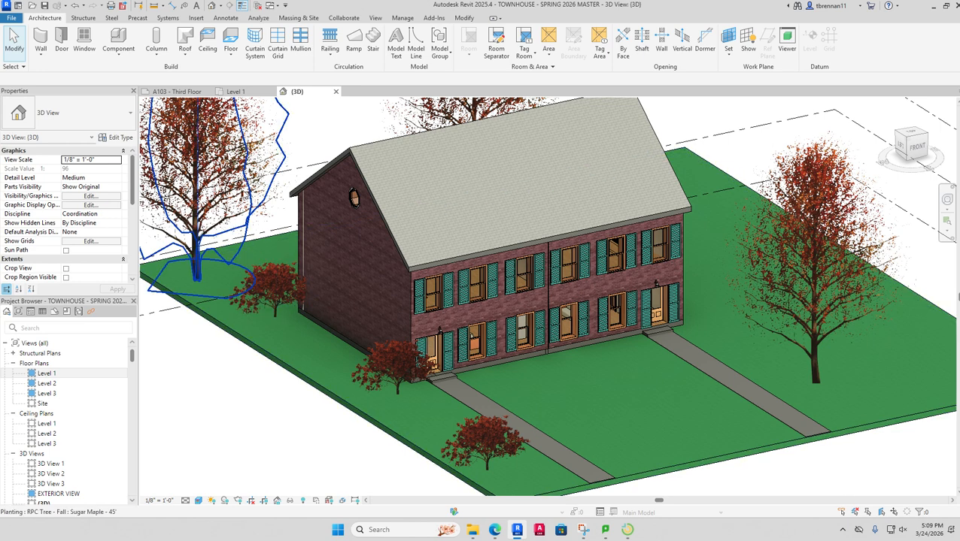
- Review the Level 1 floor plan, the A103 - Third Floor sheet and the 3D view, ending on the Level 1 plan
{"action": "left_click", "coordinate": [236, 92]}
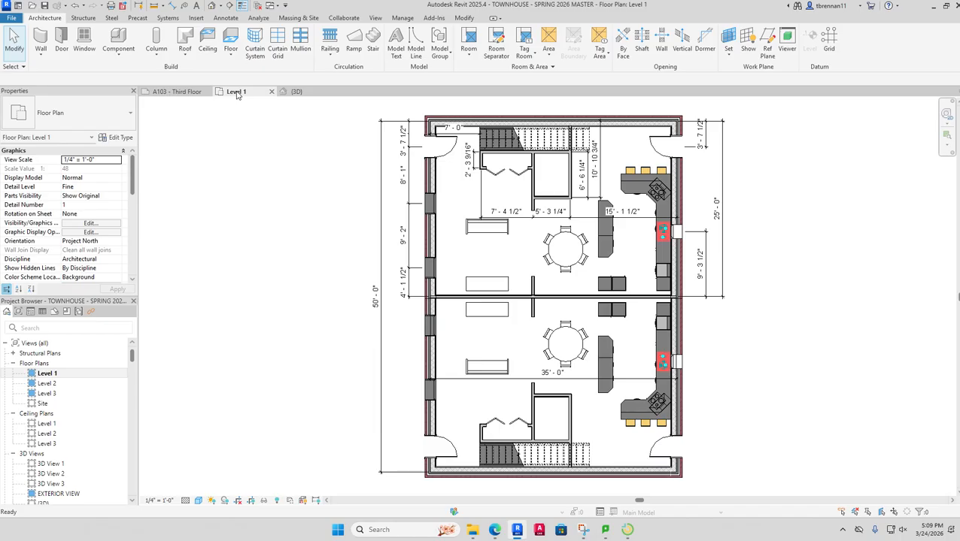
{"action": "left_click", "coordinate": [180, 91]}
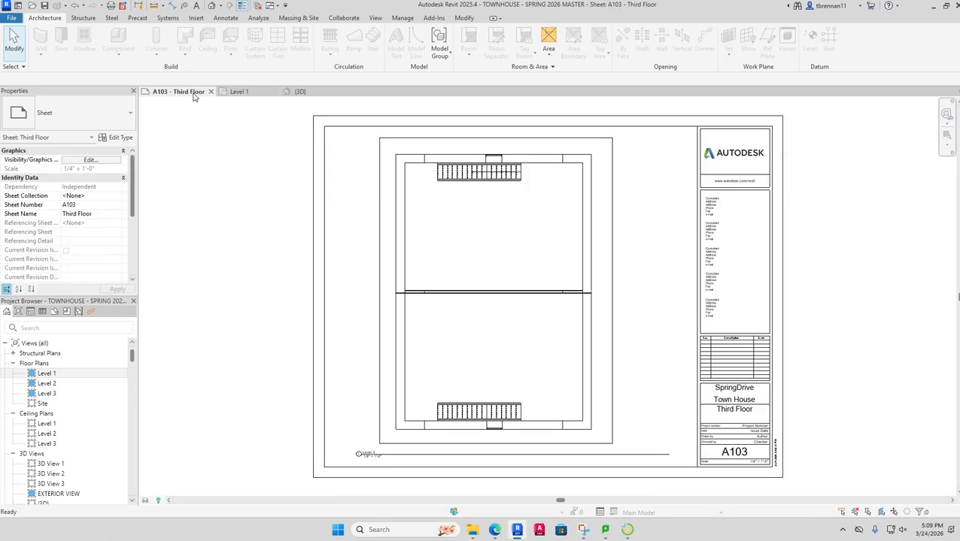
{"action": "left_click", "coordinate": [300, 92]}
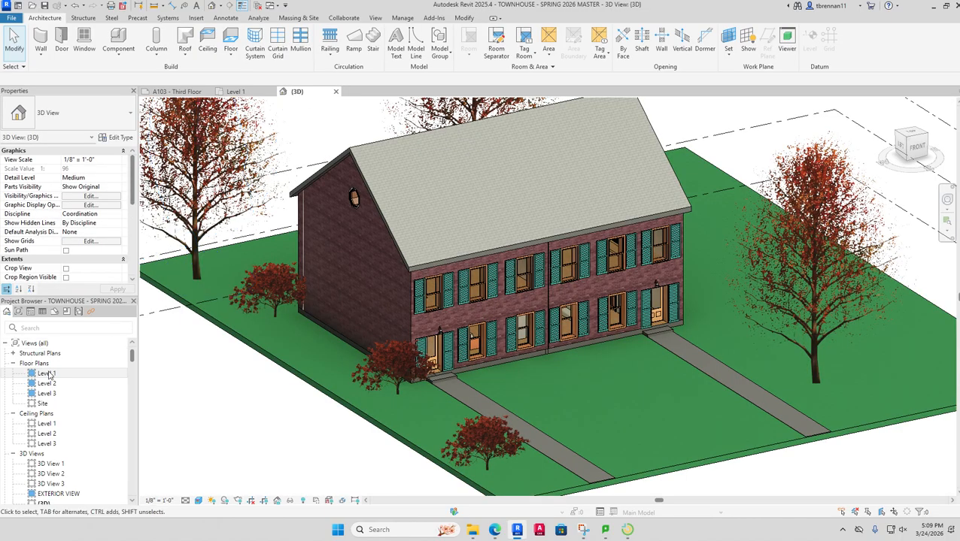
{"action": "double_click", "coordinate": [42, 374]}
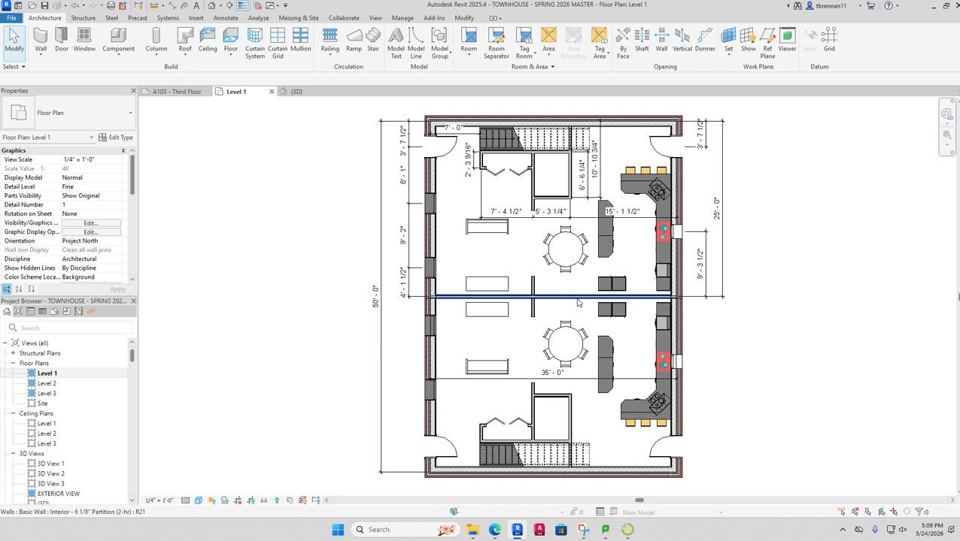
- Inspect the wall types of the central party wall and the short interior partition in the Level 1 plan
{"action": "left_click", "coordinate": [577, 297]}
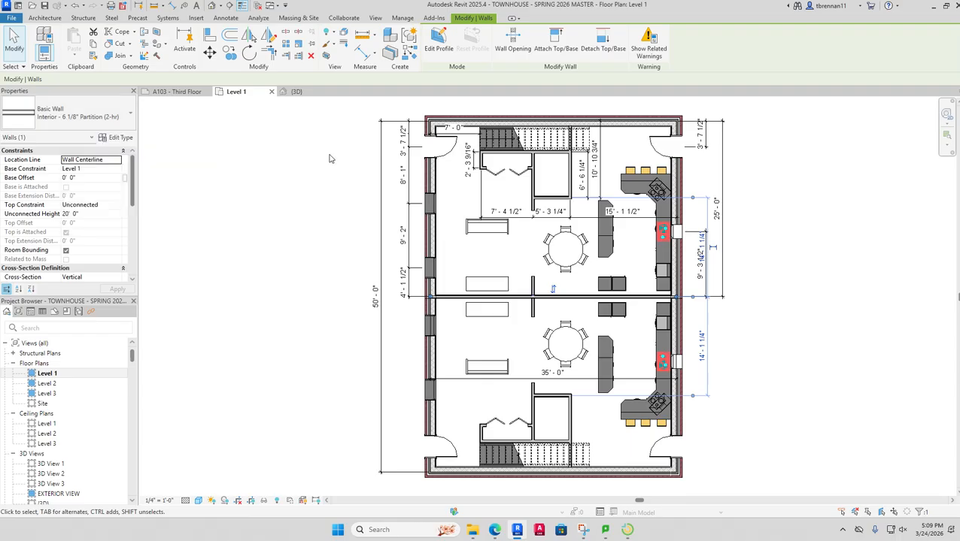
{"action": "left_click", "coordinate": [533, 311]}
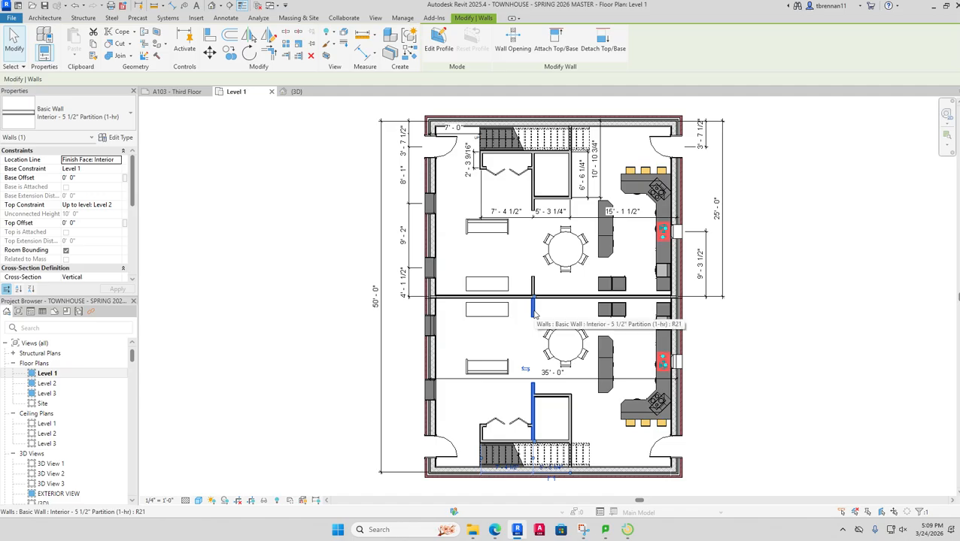
{"action": "key", "text": "Escape"}
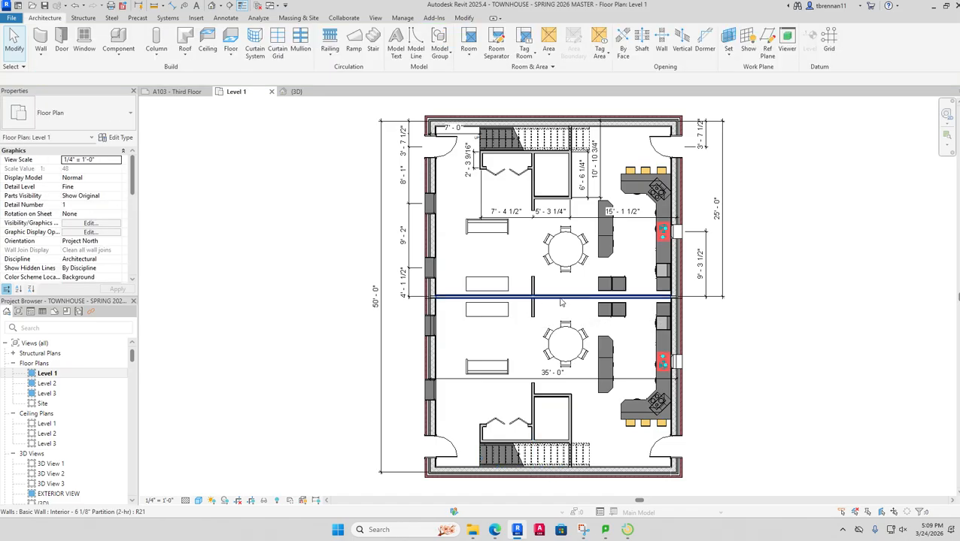
{"action": "left_click", "coordinate": [562, 295]}
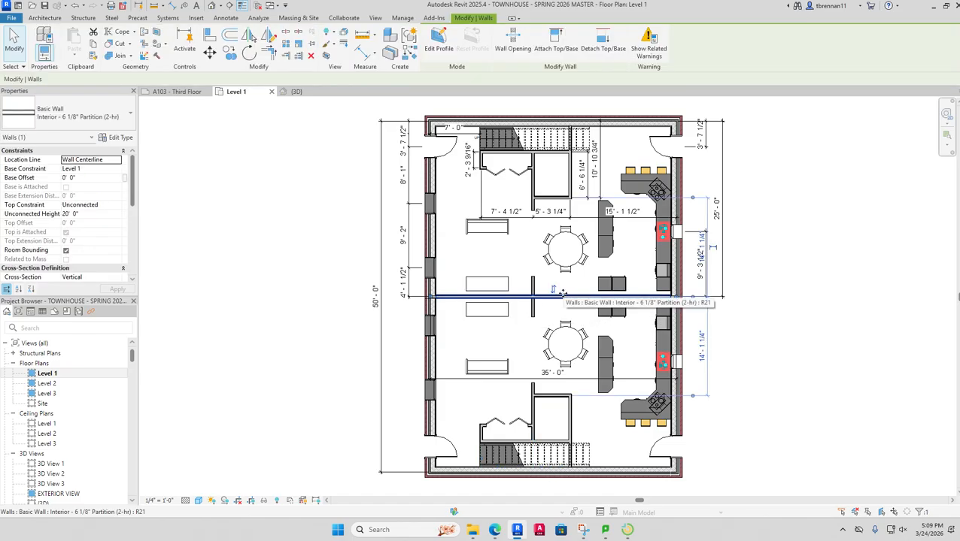
{"action": "left_click", "coordinate": [795, 309]}
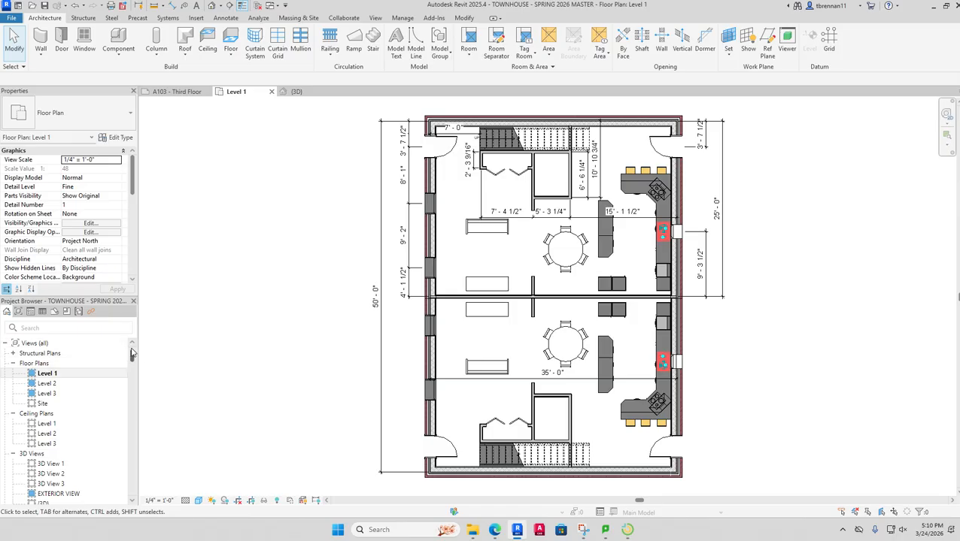
- Examine the project's loaded families under Generic Models, Furniture and Casework, including the kitchen and countertop families
{"action": "left_click_drag", "start_coordinate": [132, 360], "coordinate": [133, 452]}
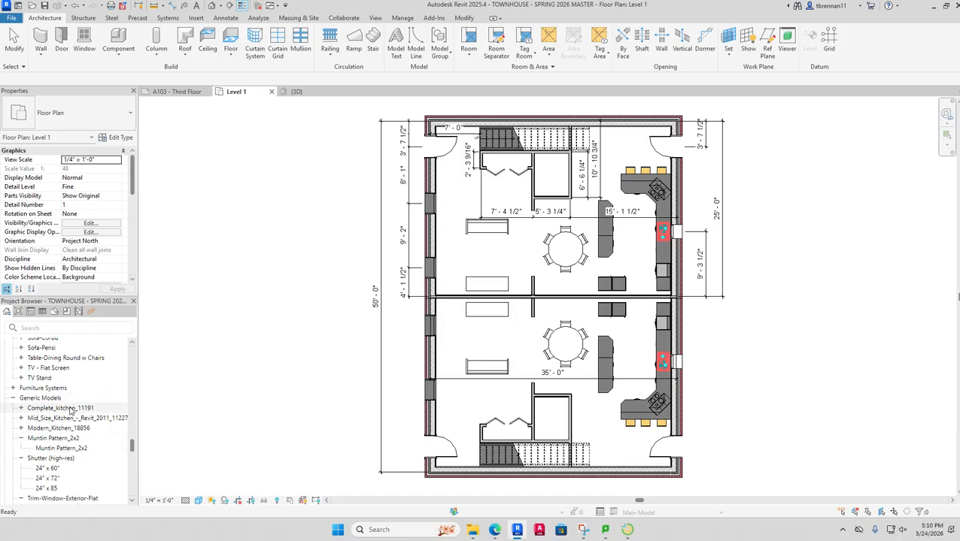
{"action": "scroll", "coordinate": [92, 456], "scroll_direction": "down", "scroll_amount": 1}
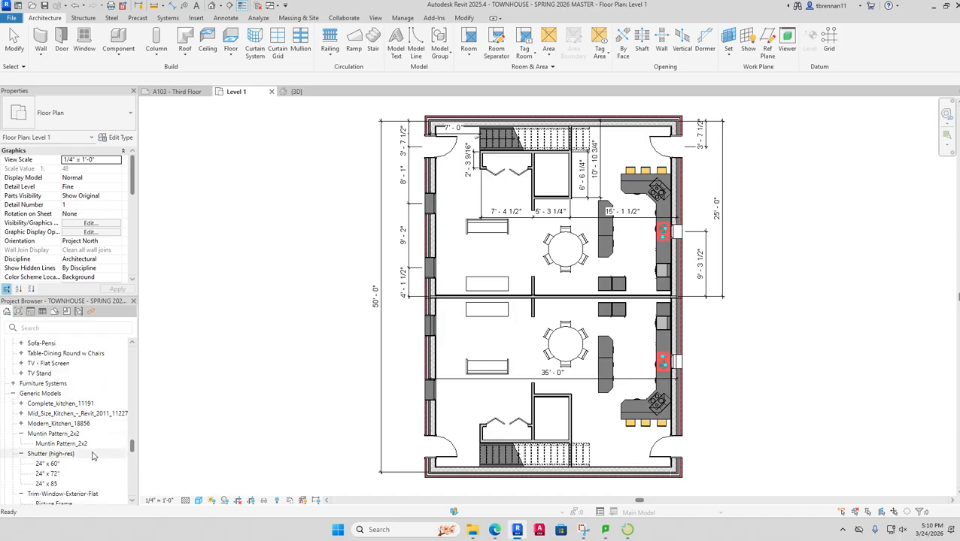
{"action": "scroll", "coordinate": [92, 457], "scroll_direction": "down", "scroll_amount": 2}
{"action": "scroll", "coordinate": [246, 336], "scroll_direction": "up", "scroll_amount": 3}
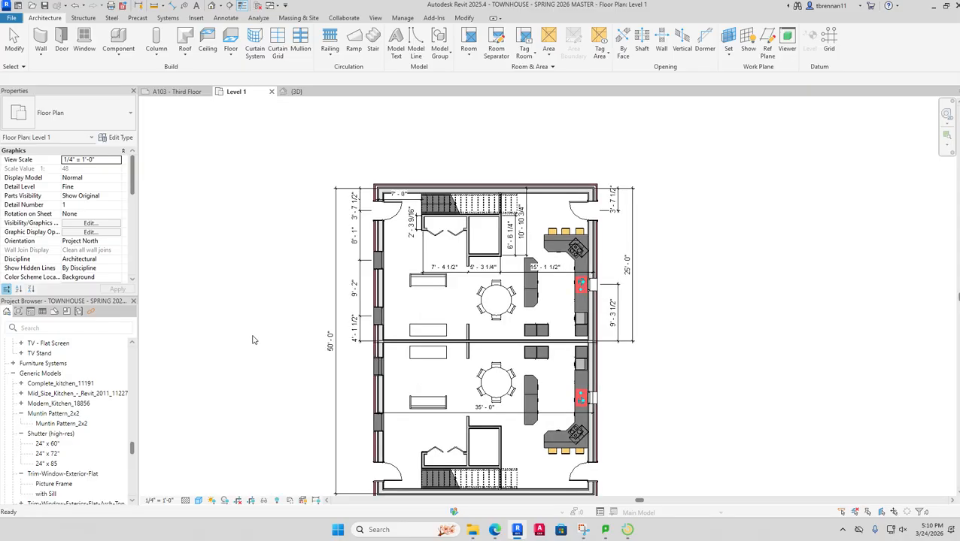
{"action": "middle_click_drag", "start_coordinate": [272, 288], "coordinate": [263, 236]}
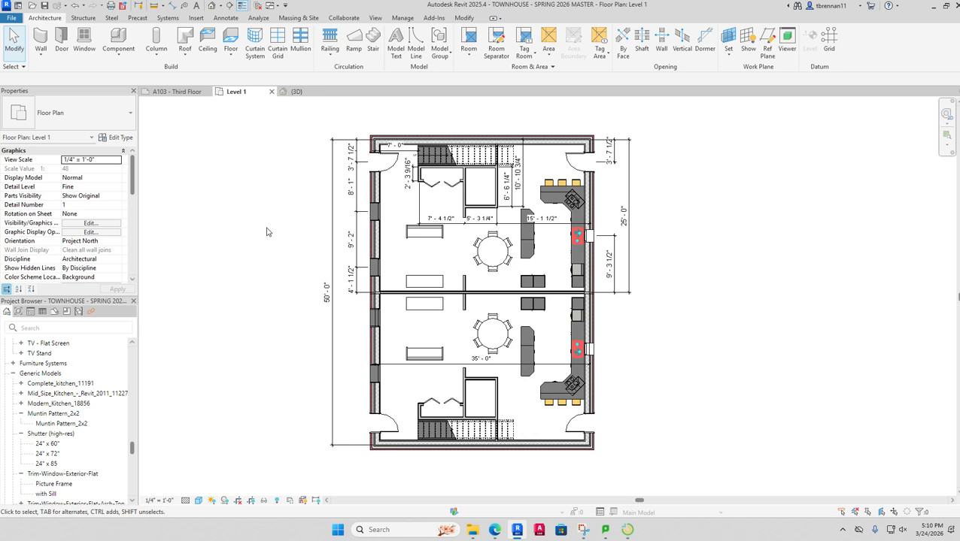
{"action": "left_click_drag", "start_coordinate": [131, 450], "coordinate": [132, 430]}
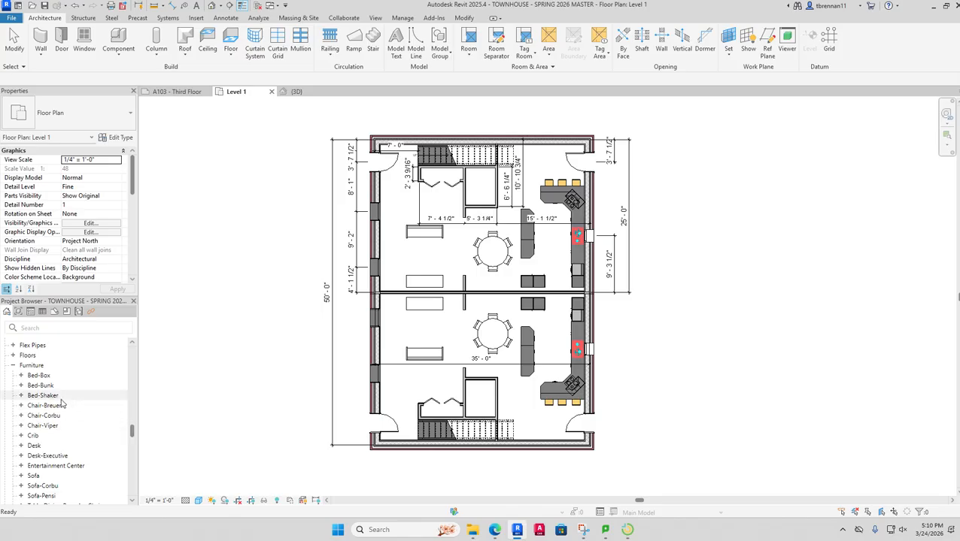
{"action": "scroll", "coordinate": [63, 404], "scroll_direction": "up", "scroll_amount": 5}
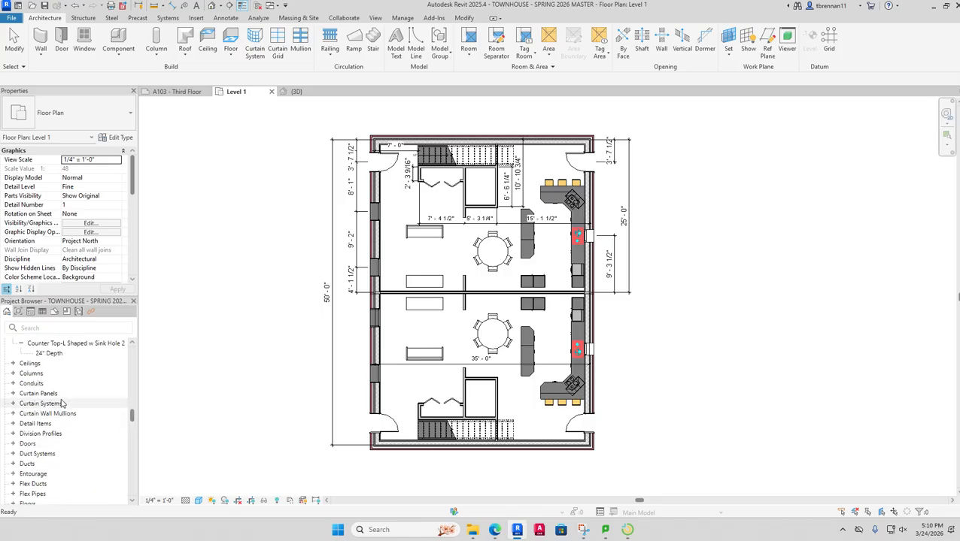
{"action": "scroll", "coordinate": [62, 399], "scroll_direction": "up", "scroll_amount": 4}
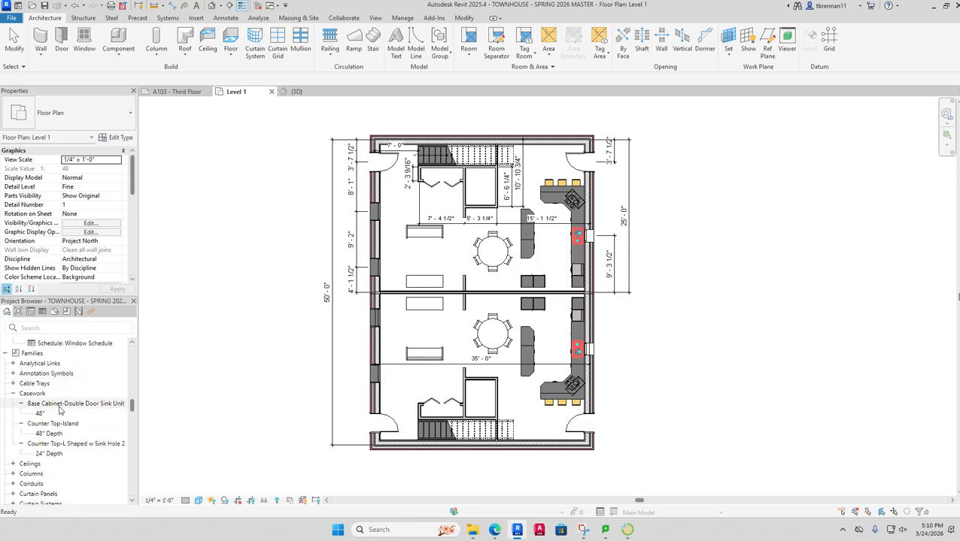
{"action": "scroll", "coordinate": [79, 440], "scroll_direction": "down", "scroll_amount": 1}
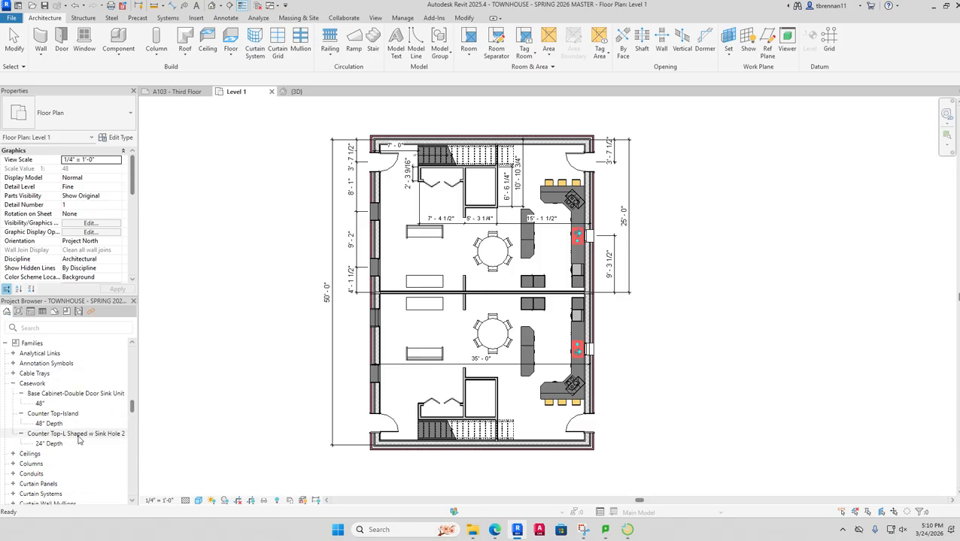
{"action": "scroll", "coordinate": [79, 440], "scroll_direction": "down", "scroll_amount": 1}
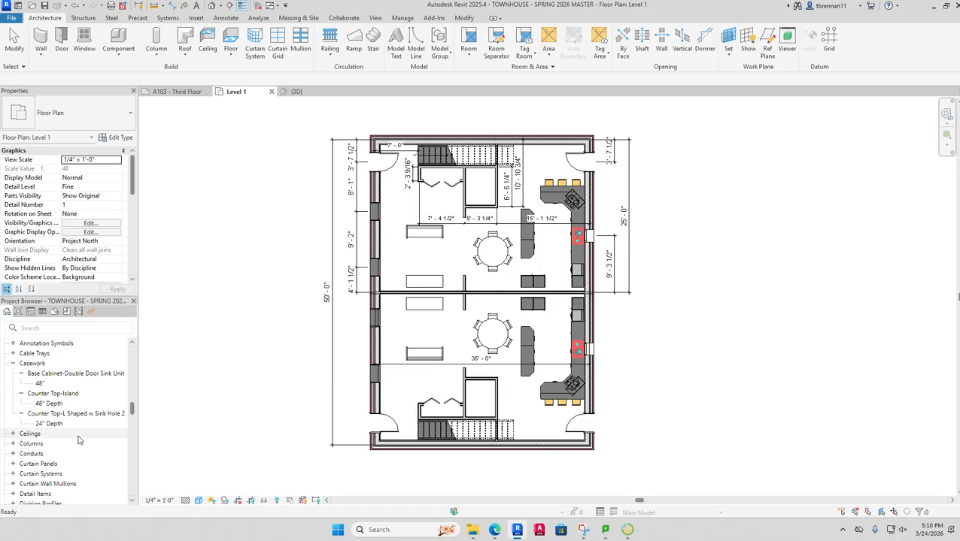
{"action": "scroll", "coordinate": [79, 440], "scroll_direction": "down", "scroll_amount": 5}
{"action": "scroll", "coordinate": [79, 439], "scroll_direction": "down", "scroll_amount": 1}
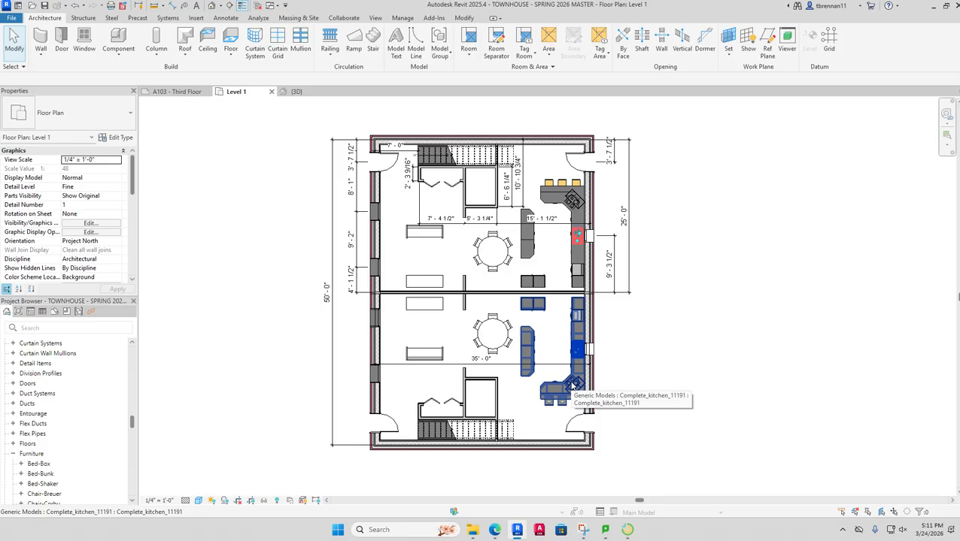
- Inspect the multistory stairs in the upper and lower townhouse units on the Level 1 plan, leaving nothing selected
{"action": "left_click", "coordinate": [457, 155]}
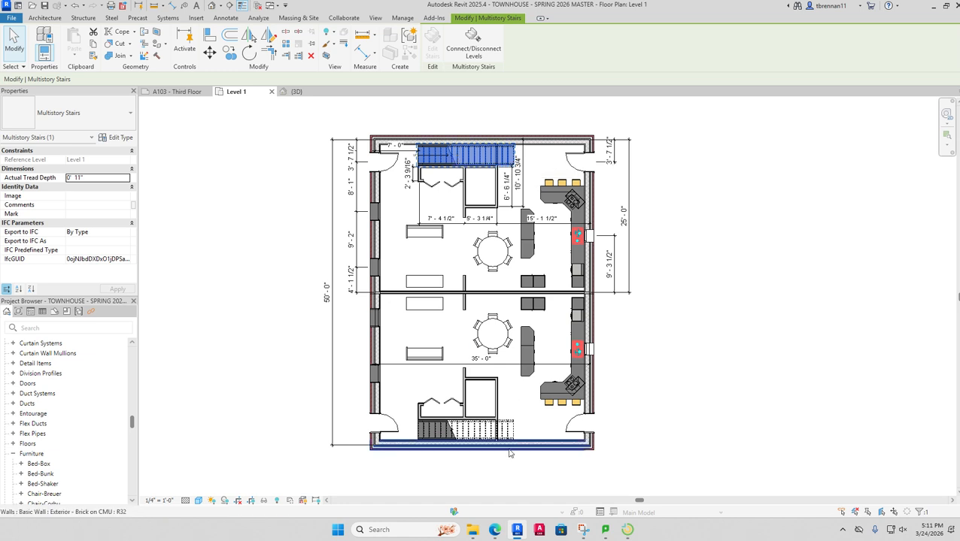
{"action": "key", "text": "Escape"}
{"action": "left_click", "coordinate": [486, 438]}
{"action": "left_click", "coordinate": [685, 397]}
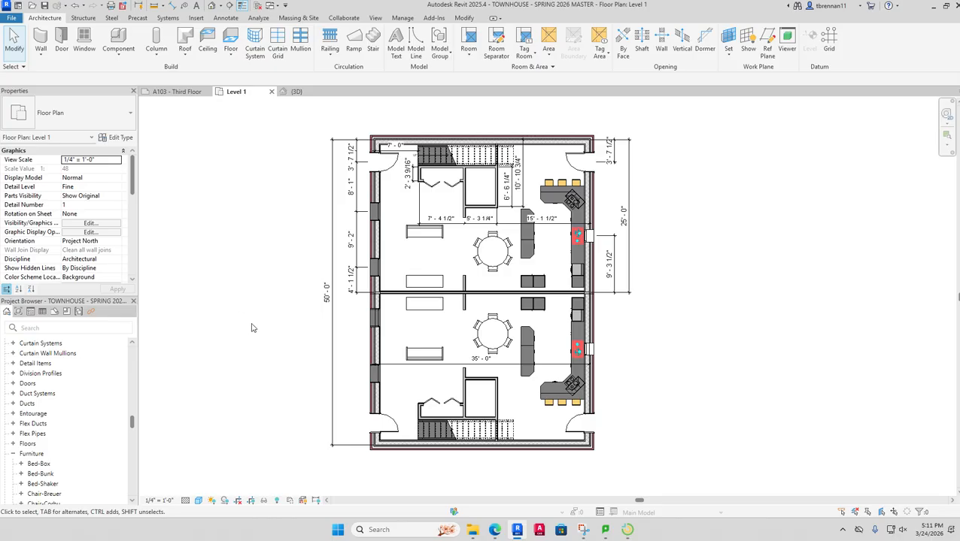
- Review the Level 2 and Level 3 floor plans of the townhouse
{"action": "scroll", "coordinate": [97, 353], "scroll_direction": "up", "scroll_amount": 10}
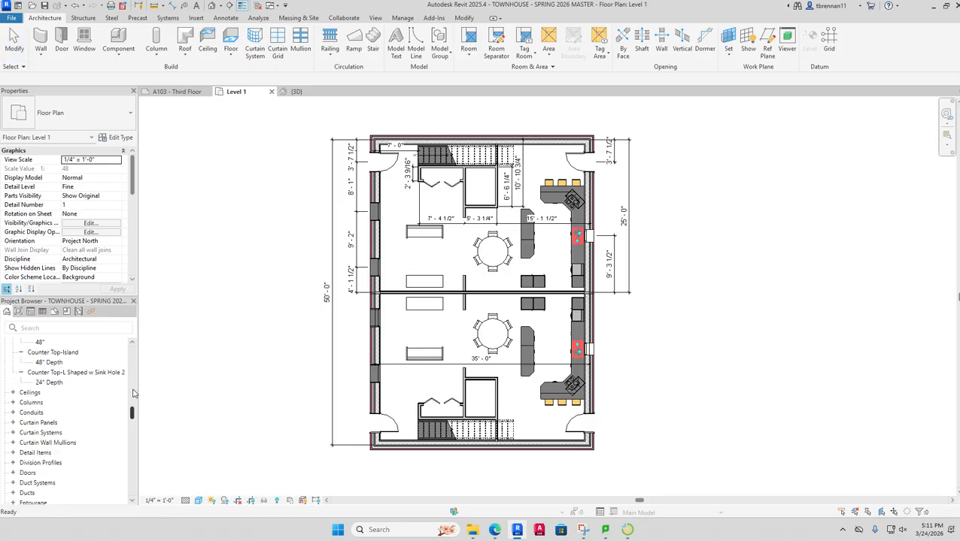
{"action": "scroll", "coordinate": [98, 353], "scroll_direction": "up", "scroll_amount": 3}
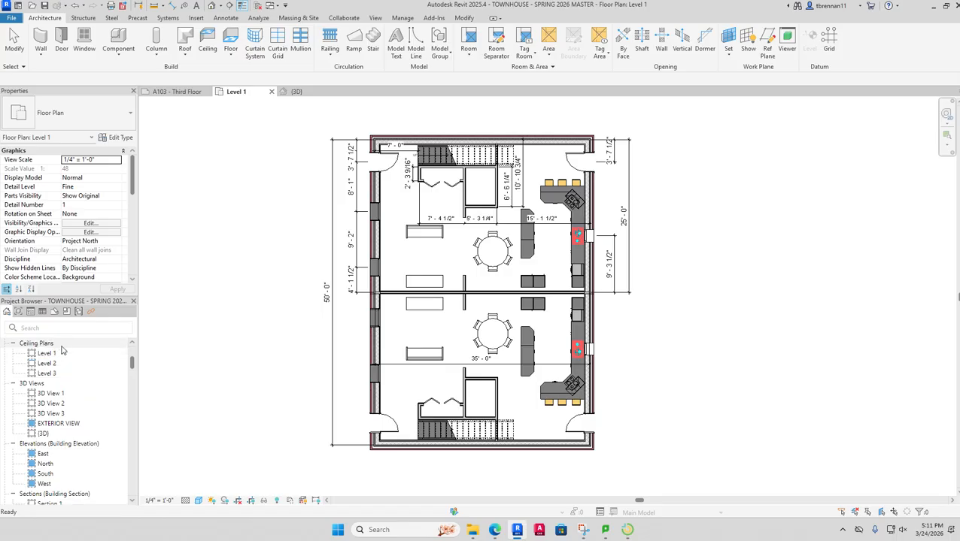
{"action": "left_click", "coordinate": [50, 383]}
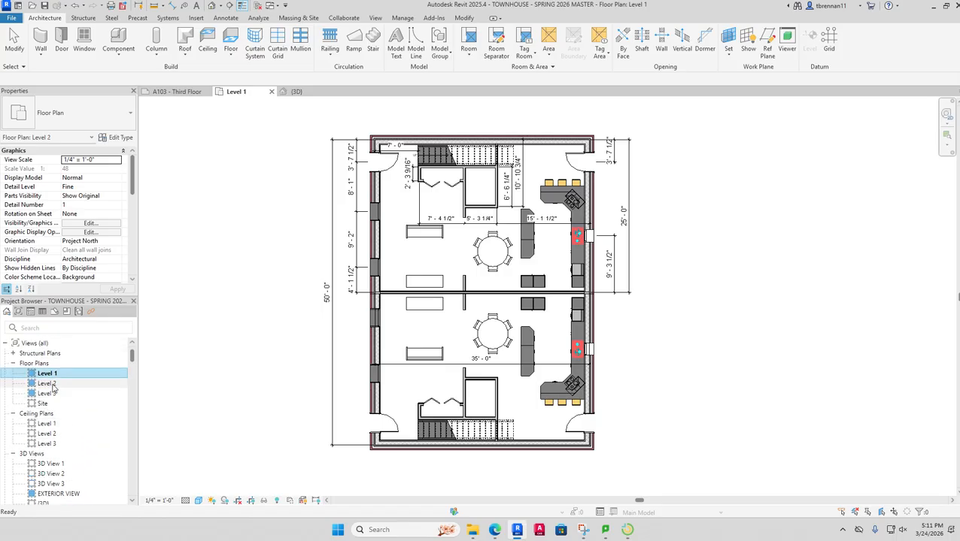
{"action": "double_click", "coordinate": [50, 385]}
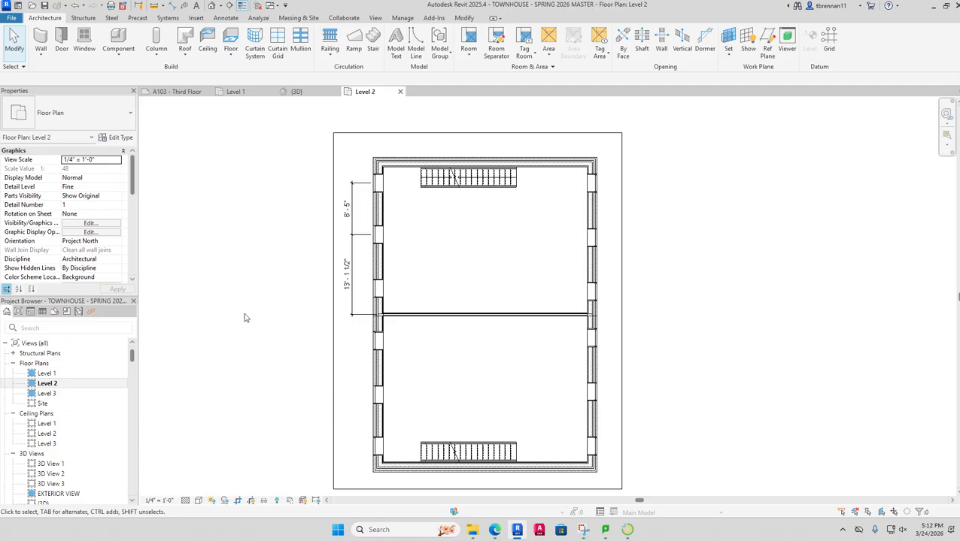
{"action": "double_click", "coordinate": [47, 394]}
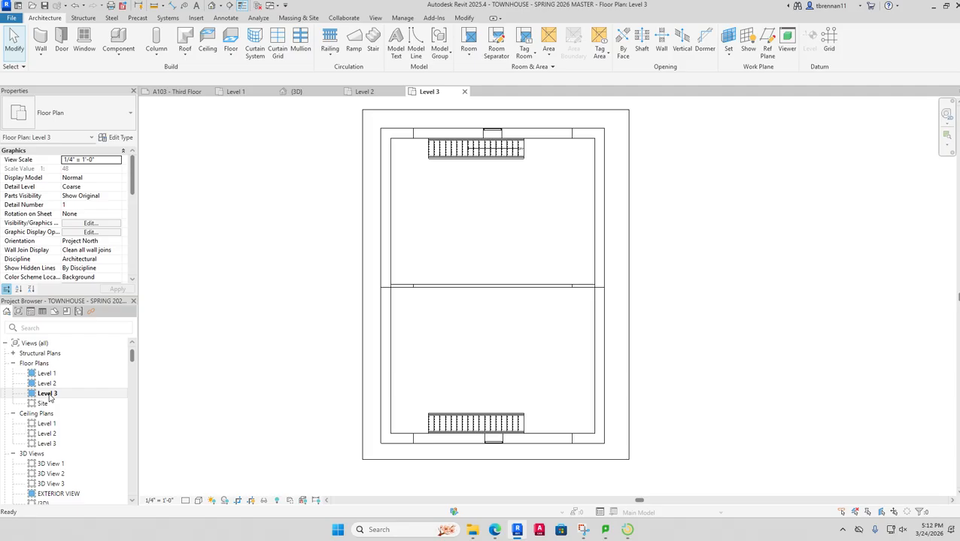
- Review the reflected ceiling plans for Level 1, Level 2 and Level 3, looking closely at the Level 1 ceiling layout
{"action": "scroll", "coordinate": [50, 399], "scroll_direction": "down", "scroll_amount": 1}
{"action": "double_click", "coordinate": [47, 414]}
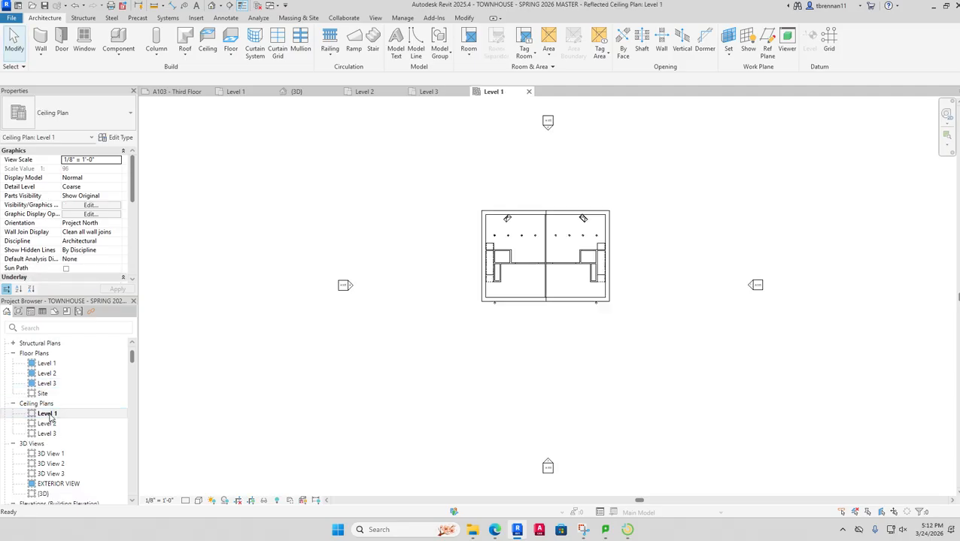
{"action": "scroll", "coordinate": [571, 271], "scroll_direction": "up", "scroll_amount": 4}
{"action": "middle_click_drag", "start_coordinate": [572, 268], "coordinate": [567, 328]}
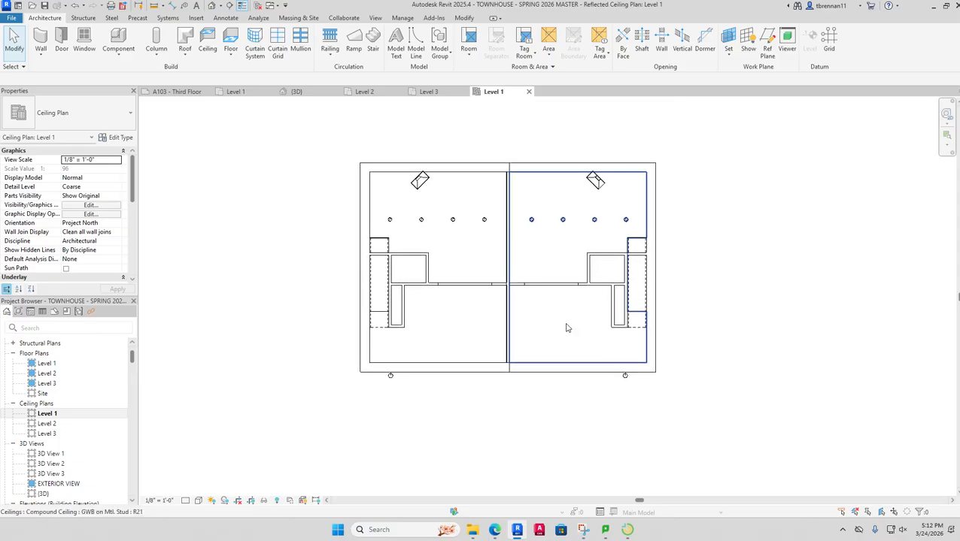
{"action": "double_click", "coordinate": [47, 423]}
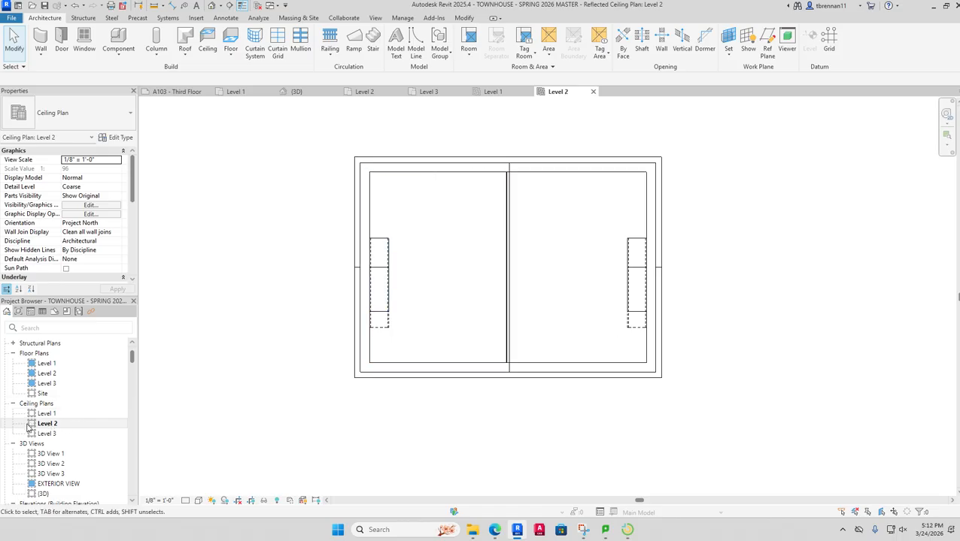
{"action": "double_click", "coordinate": [46, 434]}
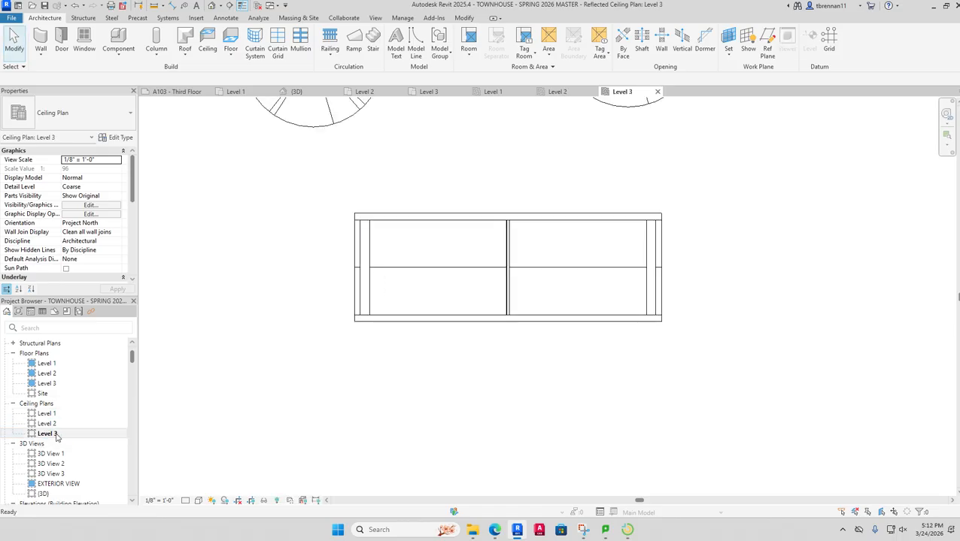
- Open the A100 - Cover Sheet with the exterior view and cancel the sheet title edit
{"action": "scroll", "coordinate": [68, 426], "scroll_direction": "down", "scroll_amount": 2}
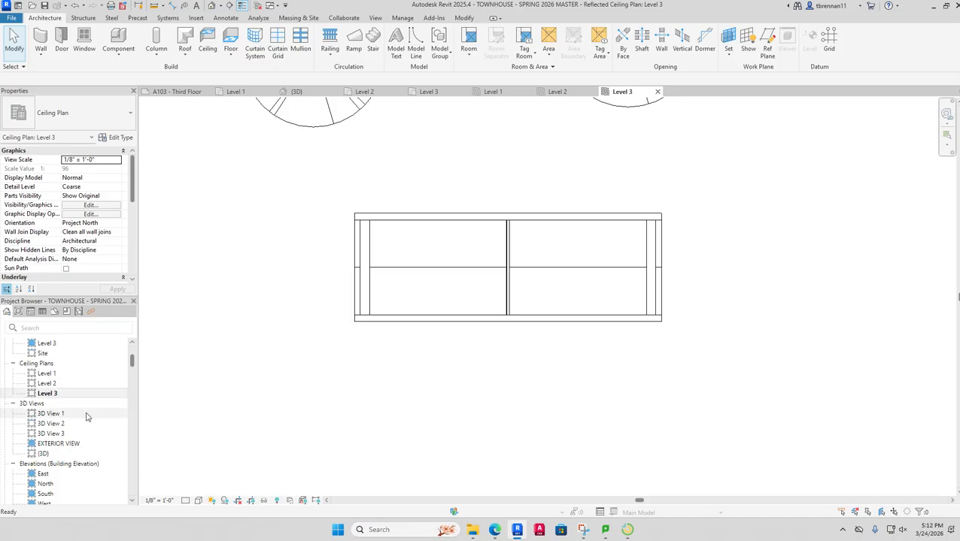
{"action": "scroll", "coordinate": [86, 416], "scroll_direction": "down", "scroll_amount": 3}
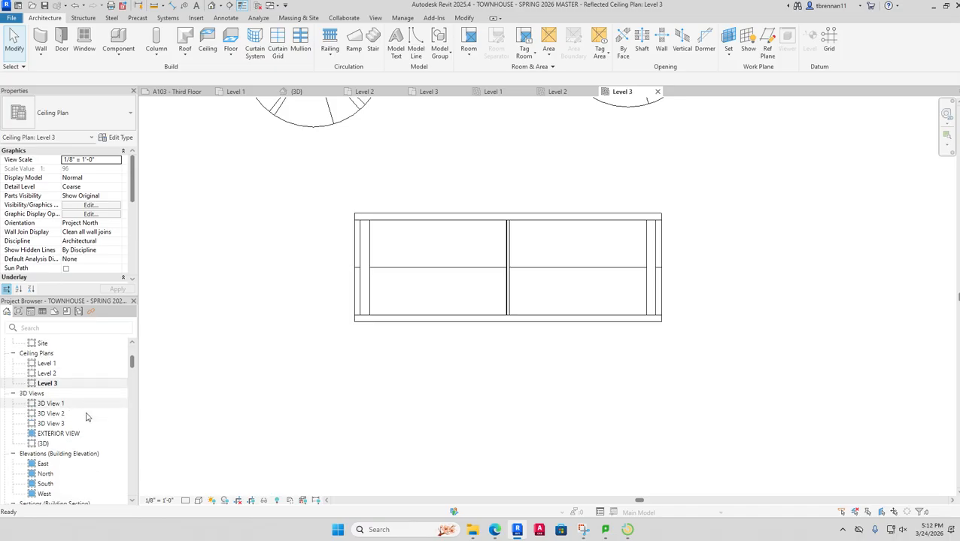
{"action": "scroll", "coordinate": [85, 417], "scroll_direction": "down", "scroll_amount": 10}
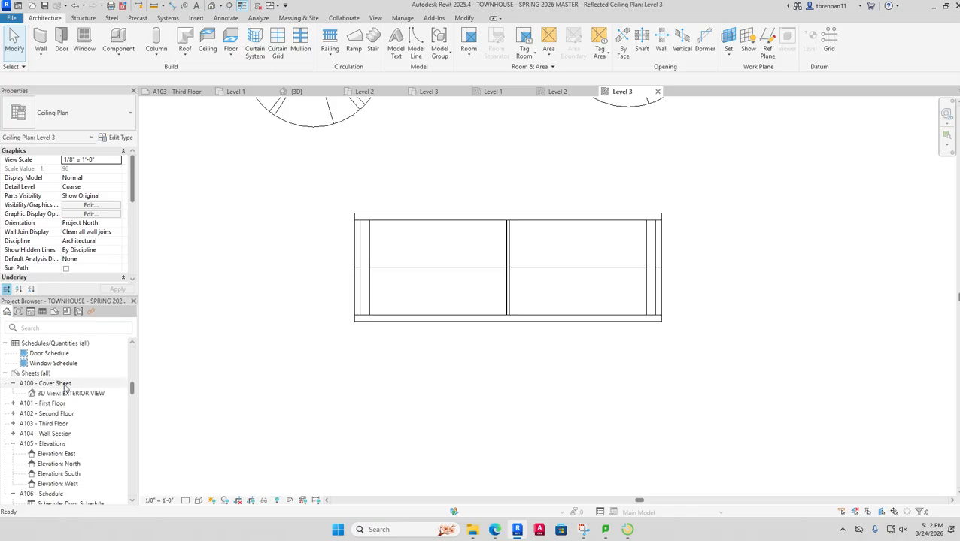
{"action": "double_click", "coordinate": [65, 385]}
{"action": "left_click", "coordinate": [65, 386]}
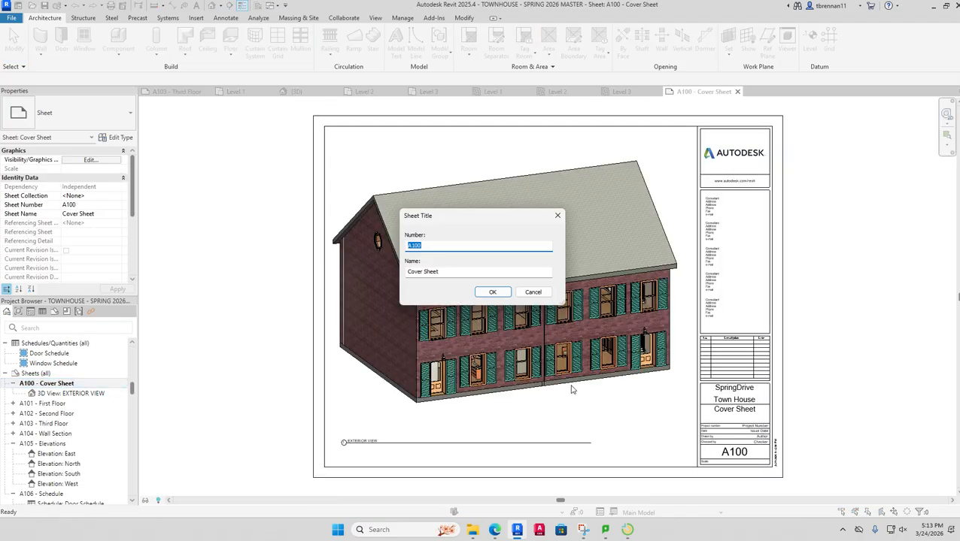
{"action": "left_click", "coordinate": [531, 293]}
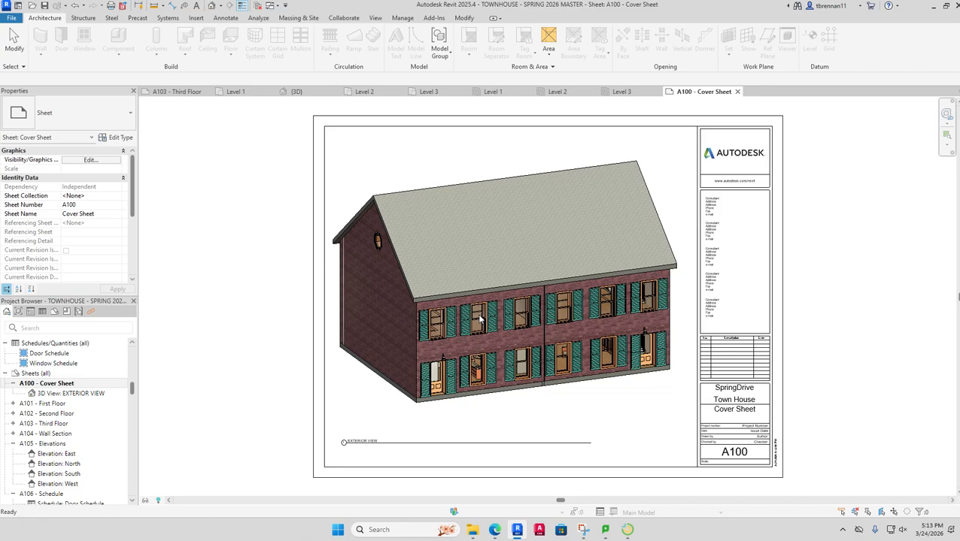
- Review sheets A101 - First Floor, A102 - Second Floor, A103 - Third Floor, A104 - Wall Section and A105 - Elevations
{"action": "double_click", "coordinate": [66, 405]}
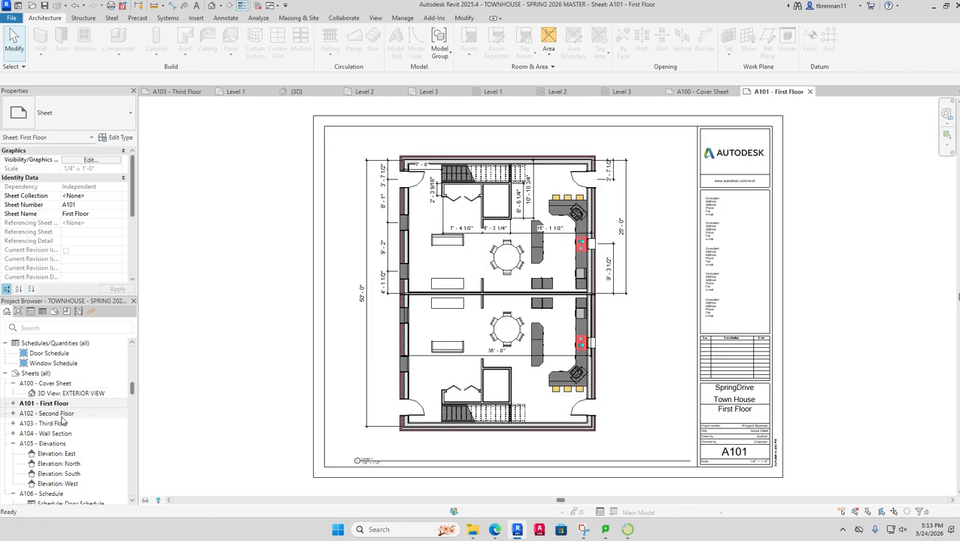
{"action": "double_click", "coordinate": [64, 415]}
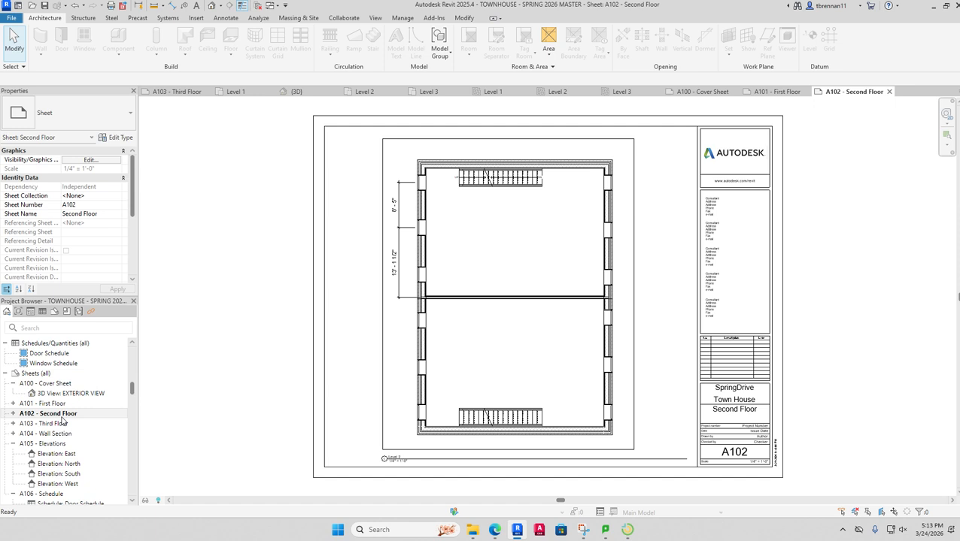
{"action": "double_click", "coordinate": [64, 423]}
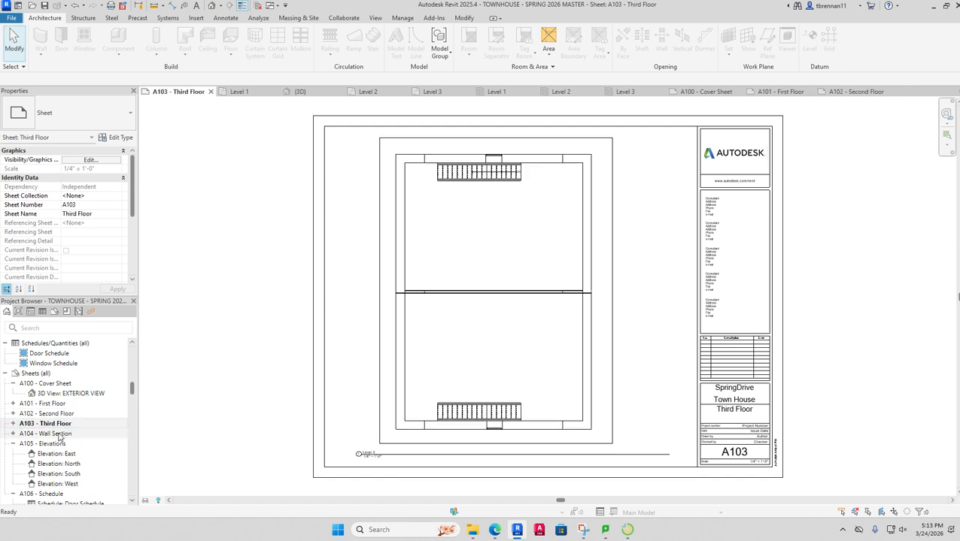
{"action": "left_click", "coordinate": [60, 435]}
{"action": "double_click", "coordinate": [60, 434]}
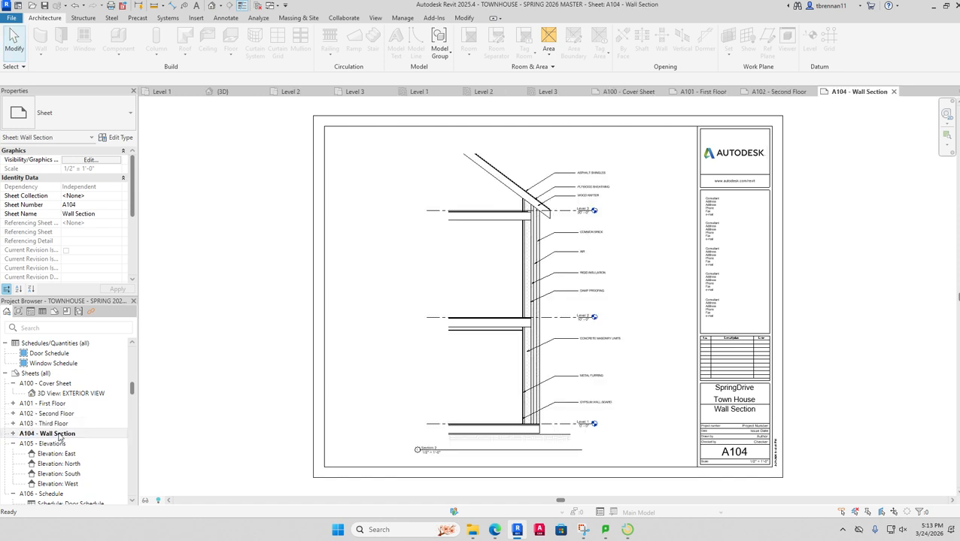
{"action": "double_click", "coordinate": [60, 443]}
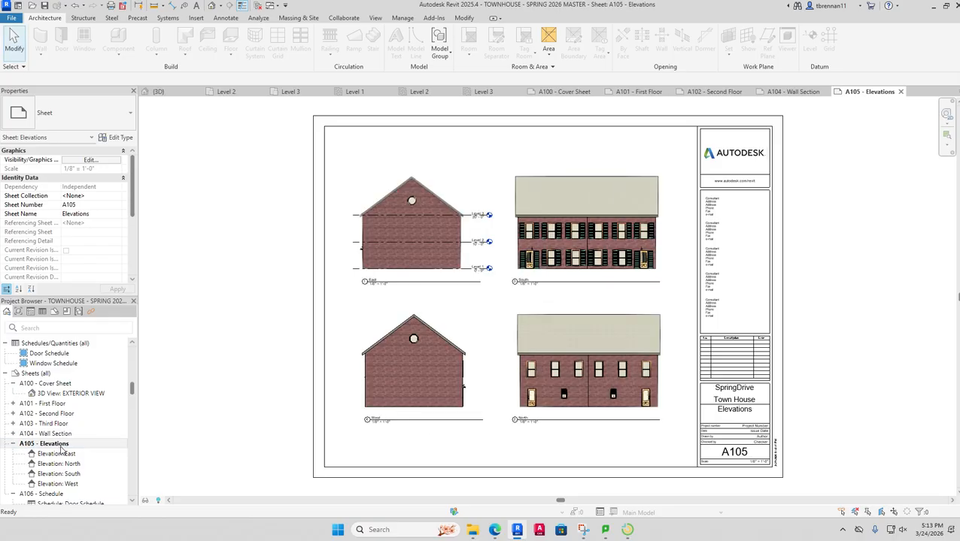
- Examine the door and window schedules on the A106 - Schedule sheet, leaving nothing selected
{"action": "scroll", "coordinate": [61, 449], "scroll_direction": "down", "scroll_amount": 3}
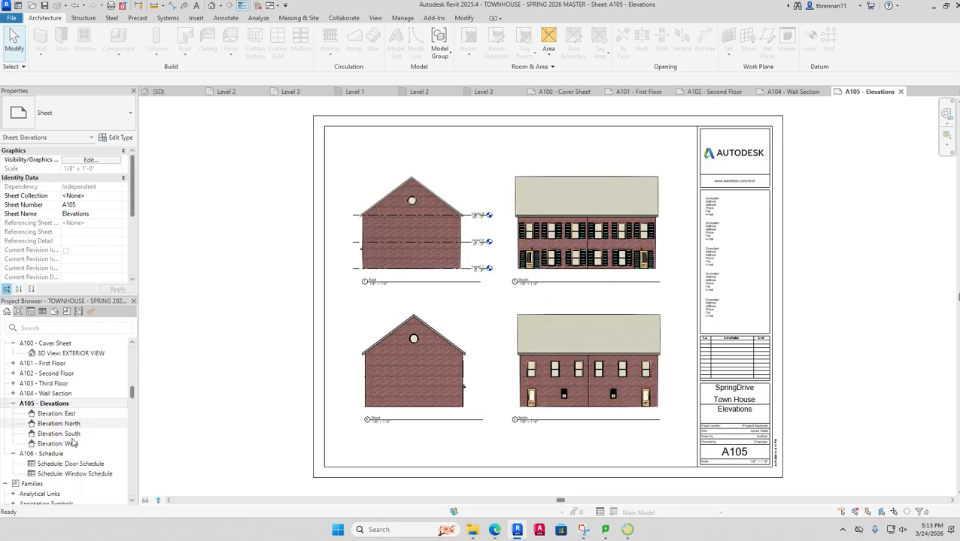
{"action": "scroll", "coordinate": [73, 443], "scroll_direction": "down", "scroll_amount": 1}
{"action": "double_click", "coordinate": [54, 444]}
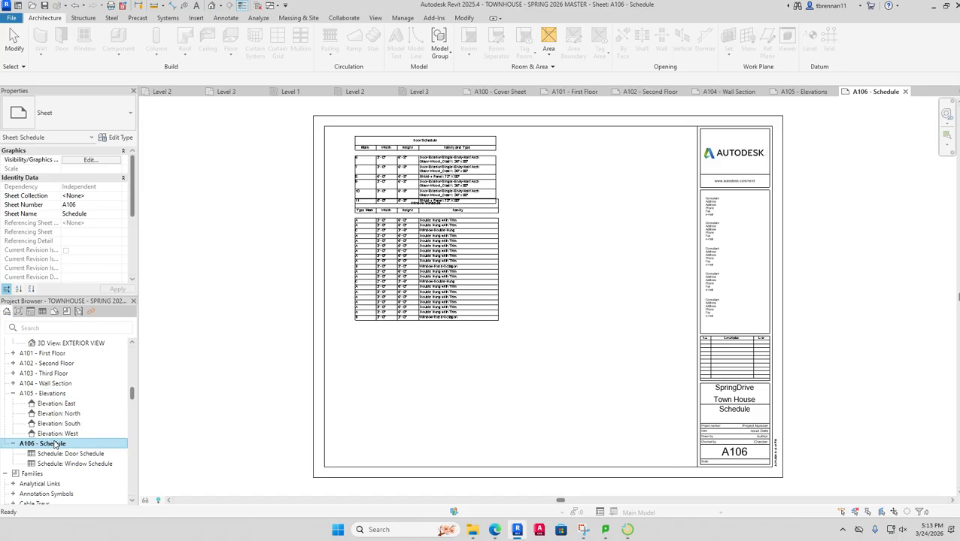
{"action": "left_click", "coordinate": [460, 180]}
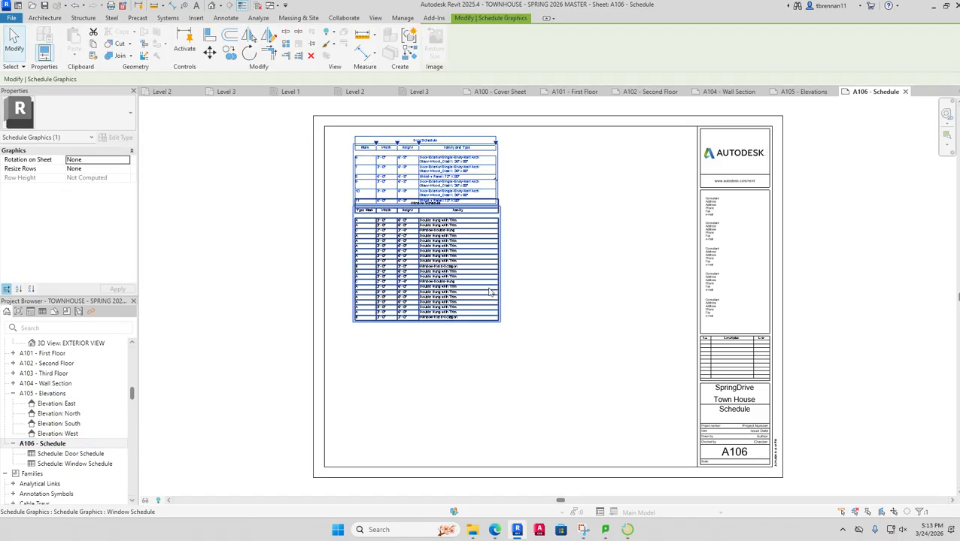
{"action": "left_click", "coordinate": [252, 252]}
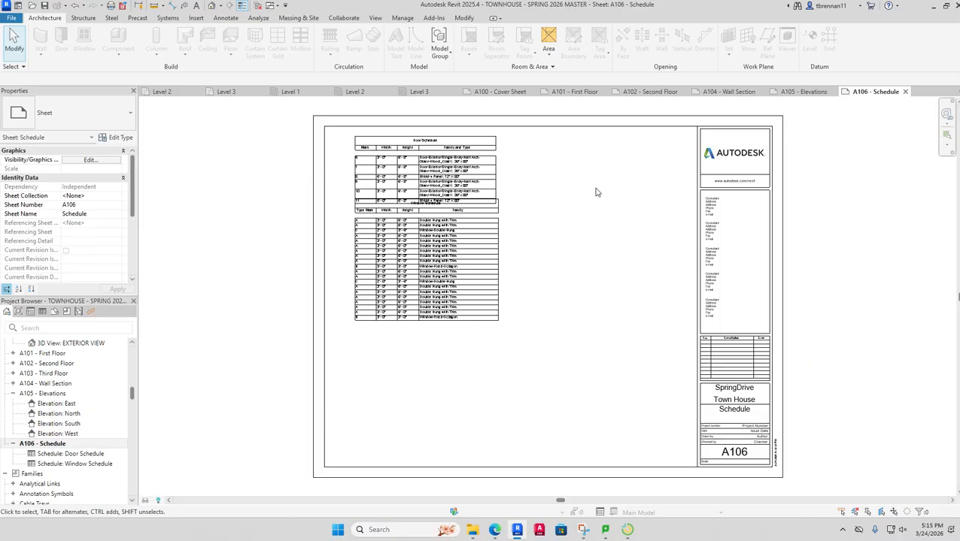
- Switch to the Edge browser and open Brightspace from the myMCC home page
{"action": "left_click", "coordinate": [494, 529]}
{"action": "left_click", "coordinate": [494, 530]}
{"action": "left_click", "coordinate": [493, 530]}
{"action": "left_click", "coordinate": [181, 10]}
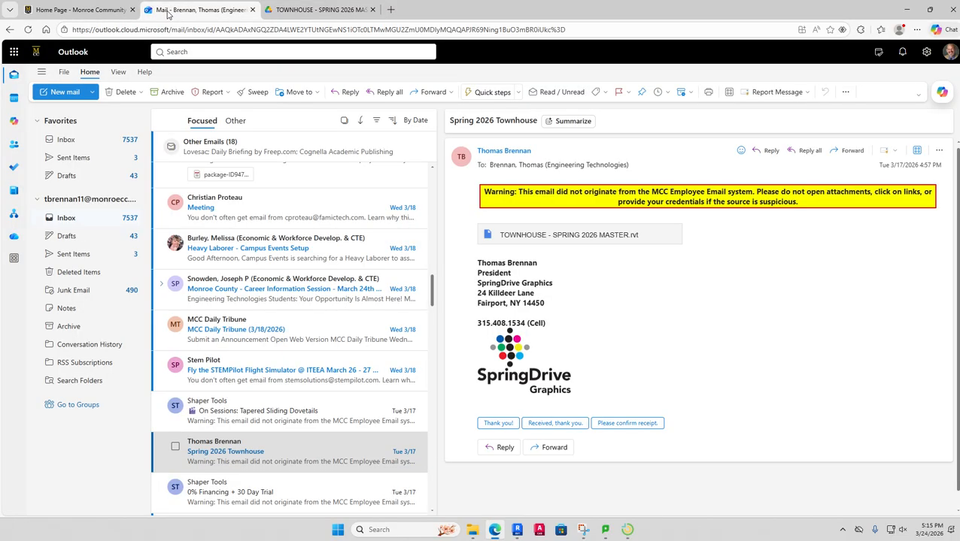
{"action": "left_click", "coordinate": [79, 10]}
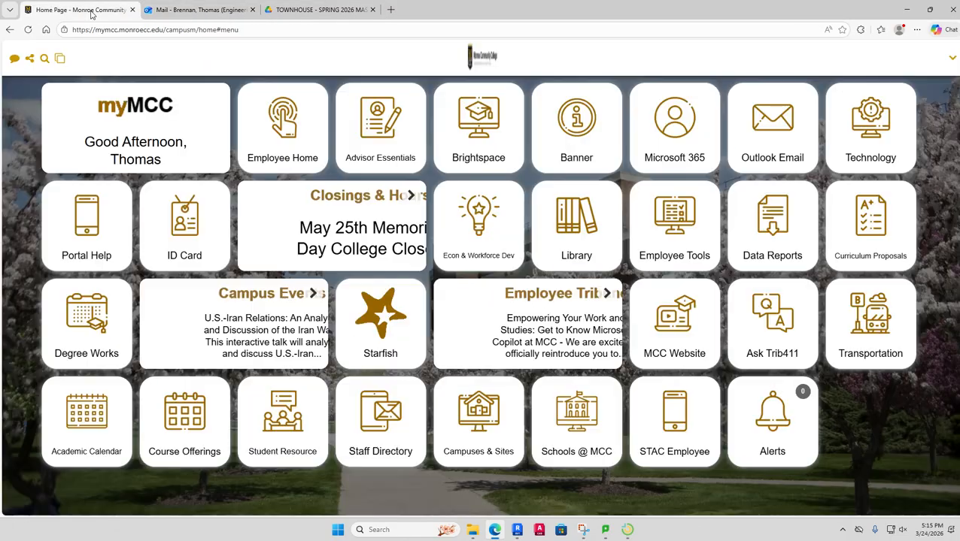
{"action": "left_click", "coordinate": [483, 165]}
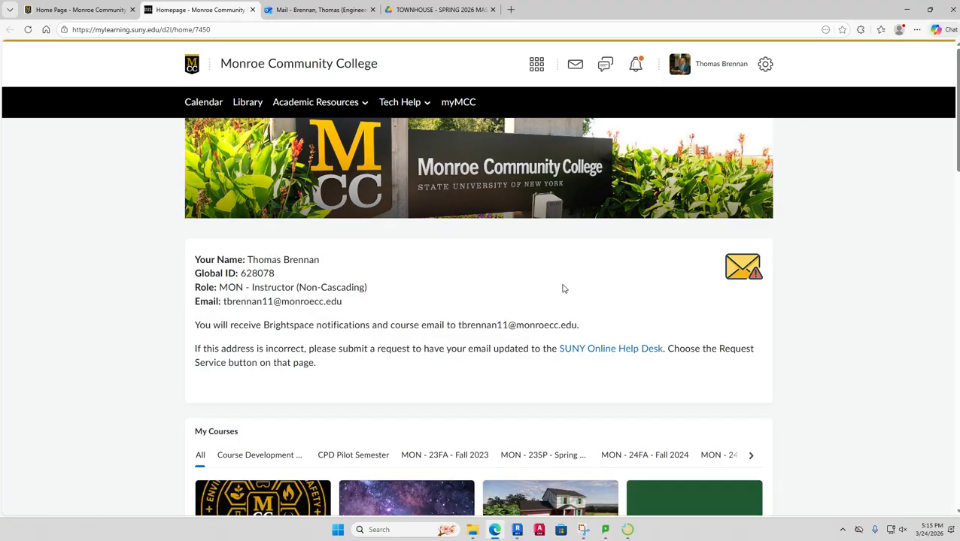
- Open the Town House Project module in the 26SP CIT-112-180 - CAD for Construction course
{"action": "scroll", "coordinate": [564, 287], "scroll_direction": "down", "scroll_amount": 4}
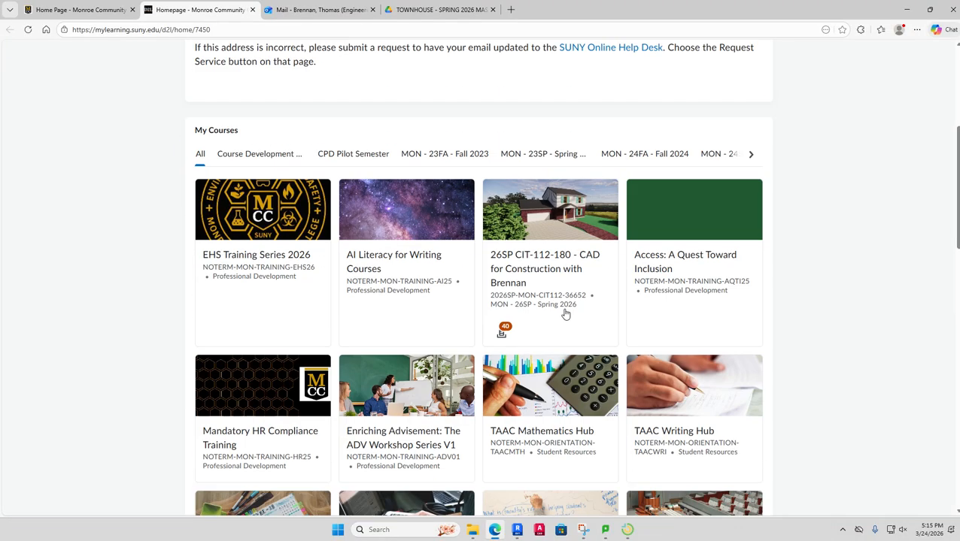
{"action": "left_click", "coordinate": [514, 268]}
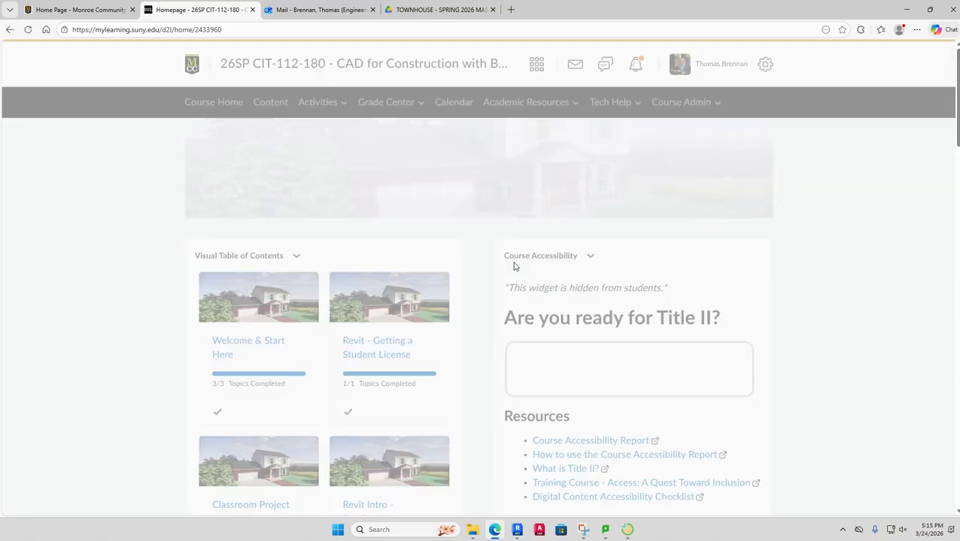
{"action": "scroll", "coordinate": [389, 325], "scroll_direction": "down", "scroll_amount": 8}
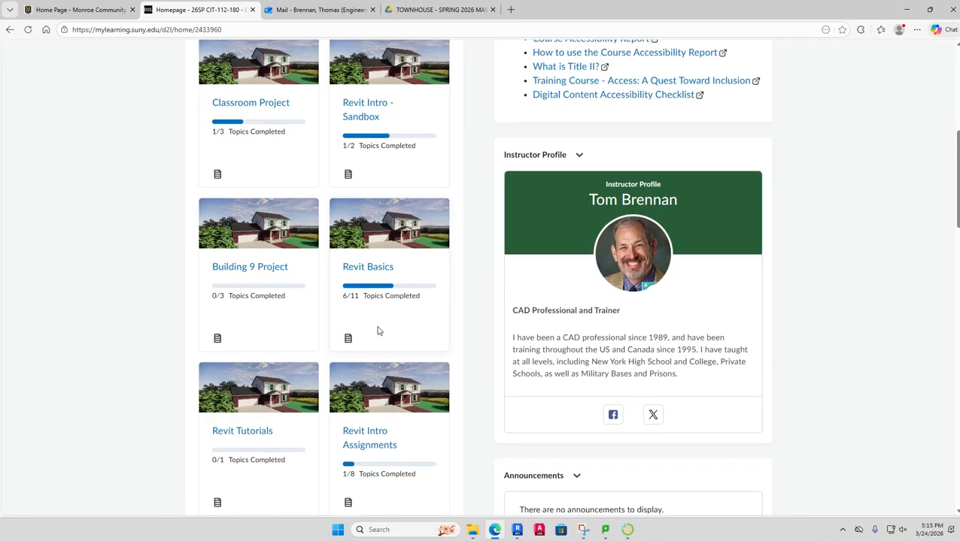
{"action": "scroll", "coordinate": [378, 330], "scroll_direction": "down", "scroll_amount": 3}
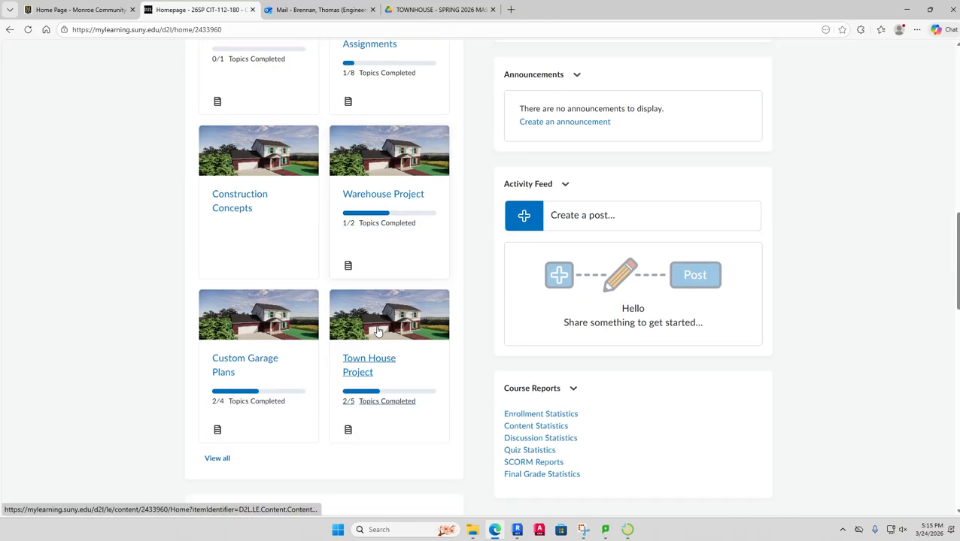
{"action": "left_click", "coordinate": [358, 362]}
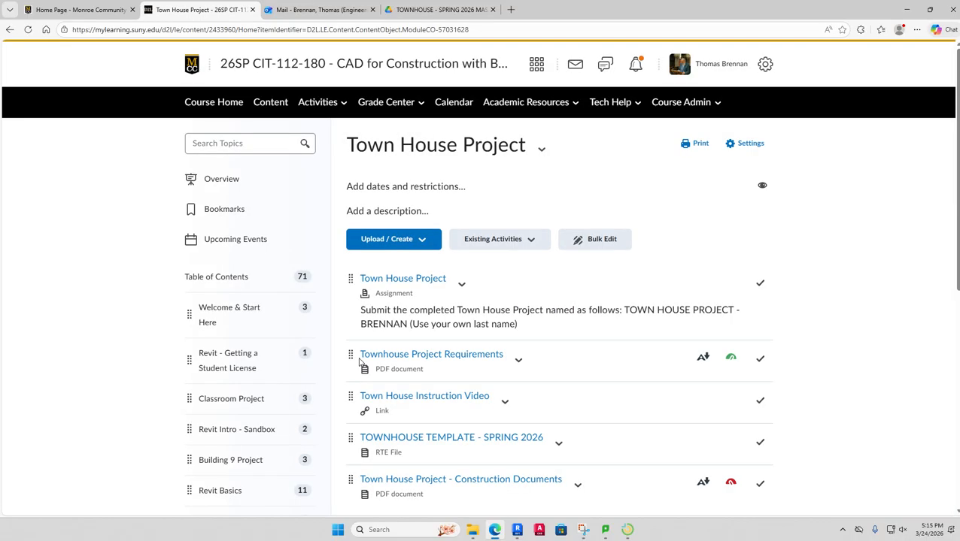
- Download the TOWNHOUSE TEMPLATE - SPRING 2026 file from the module and switch back to Revit
{"action": "scroll", "coordinate": [360, 363], "scroll_direction": "down", "scroll_amount": 2}
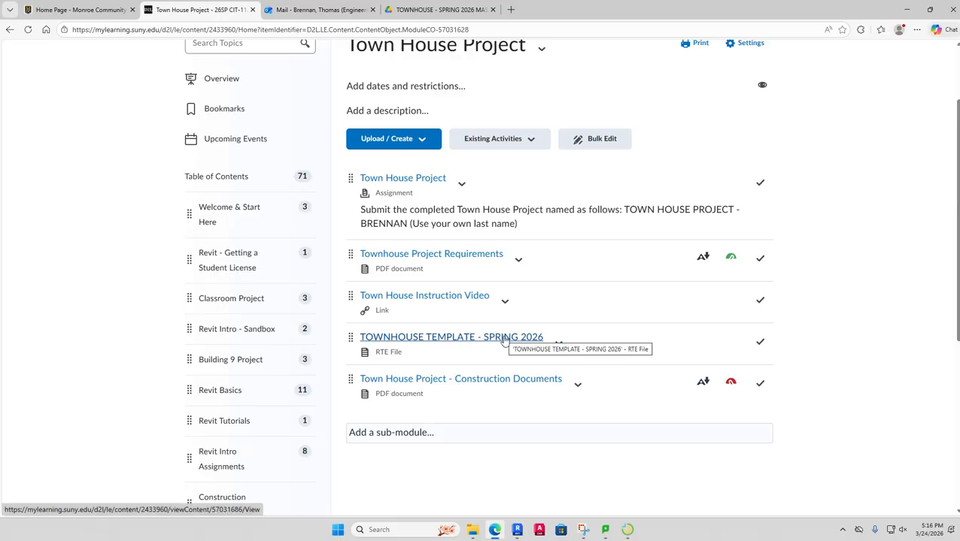
{"action": "left_click", "coordinate": [504, 340]}
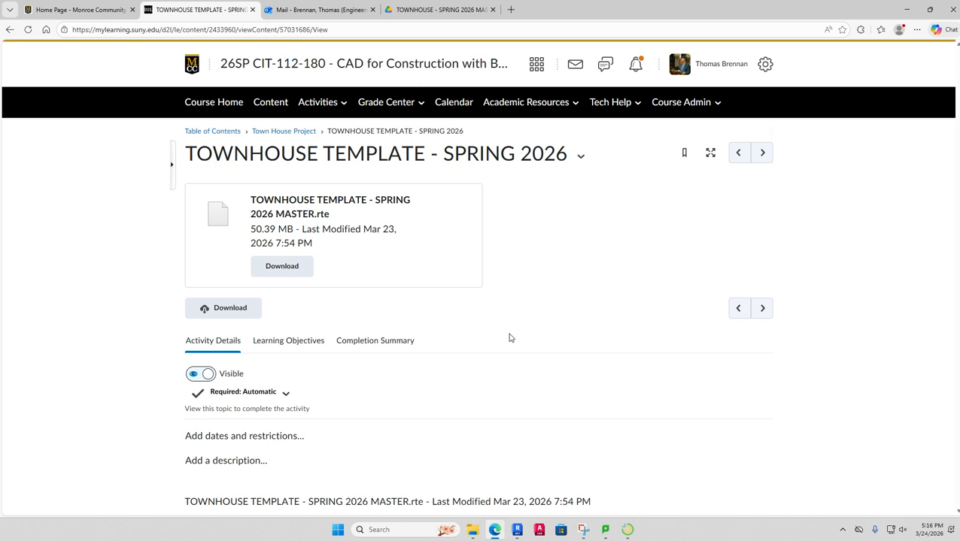
{"action": "left_click", "coordinate": [275, 268]}
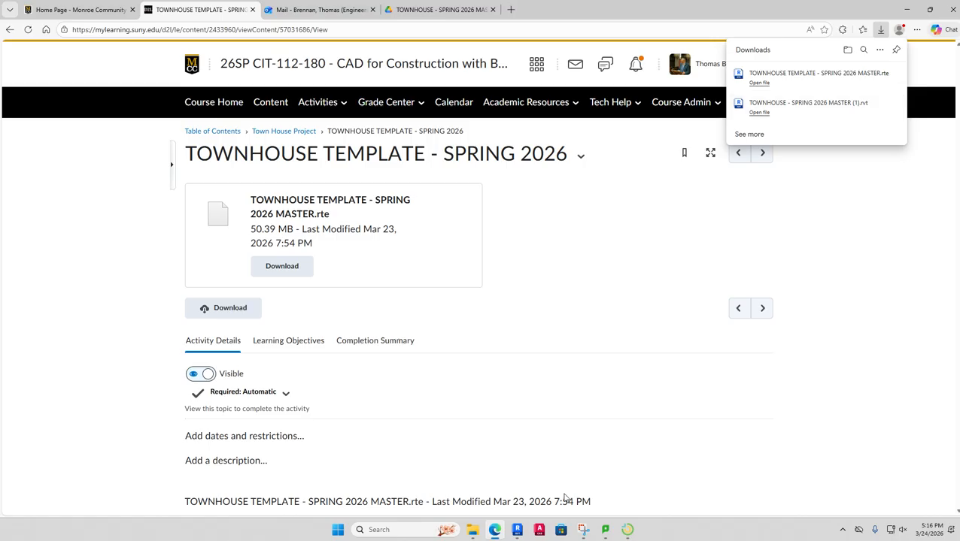
{"action": "left_click", "coordinate": [517, 532]}
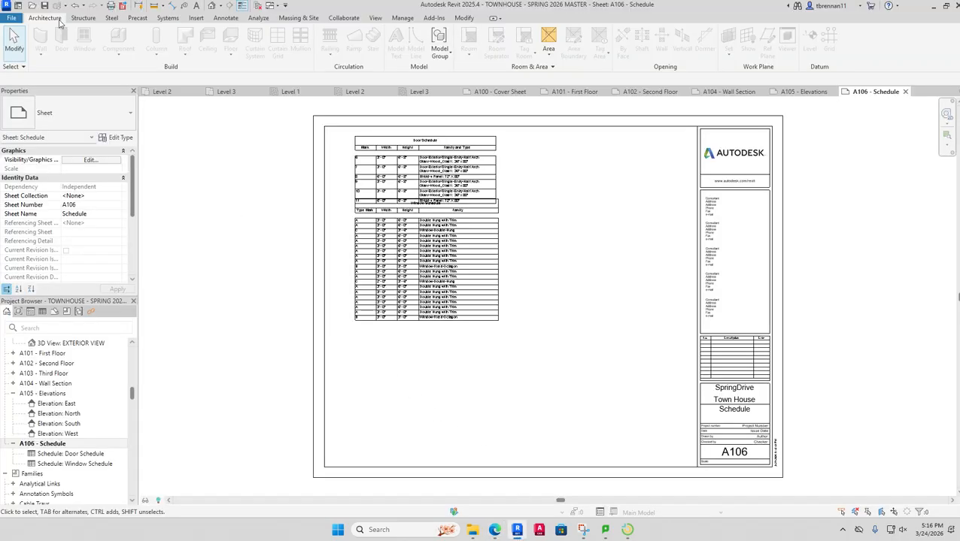
- Create a new project from the TOWNHOUSE TEMPLATE - SPRING 2026 MASTER.rte file in the Downloads folder
{"action": "left_click", "coordinate": [12, 18]}
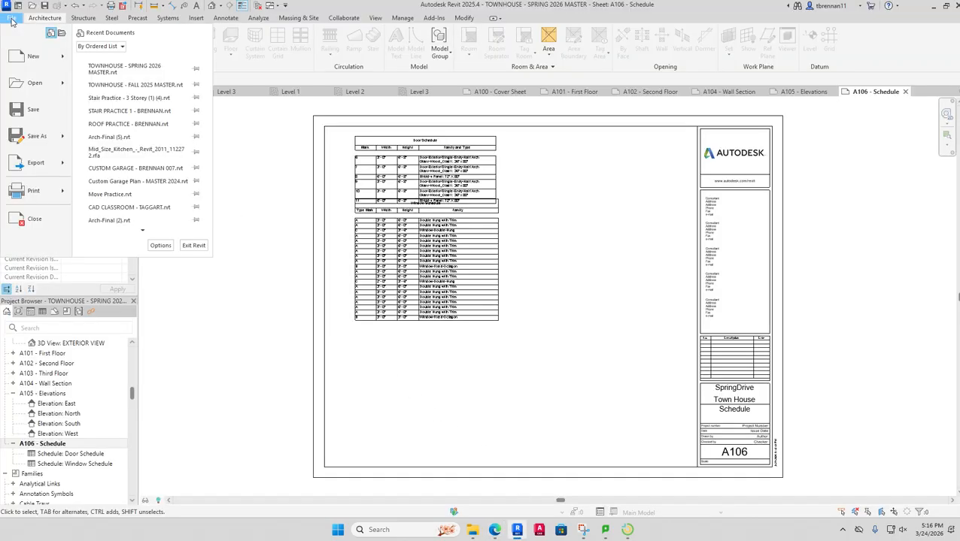
{"action": "left_click", "coordinate": [33, 57]}
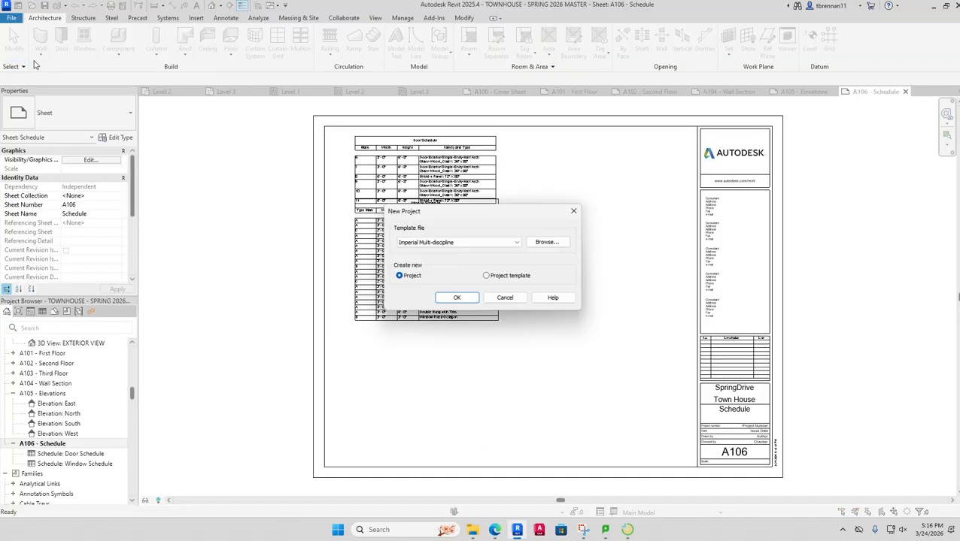
{"action": "left_click", "coordinate": [546, 243]}
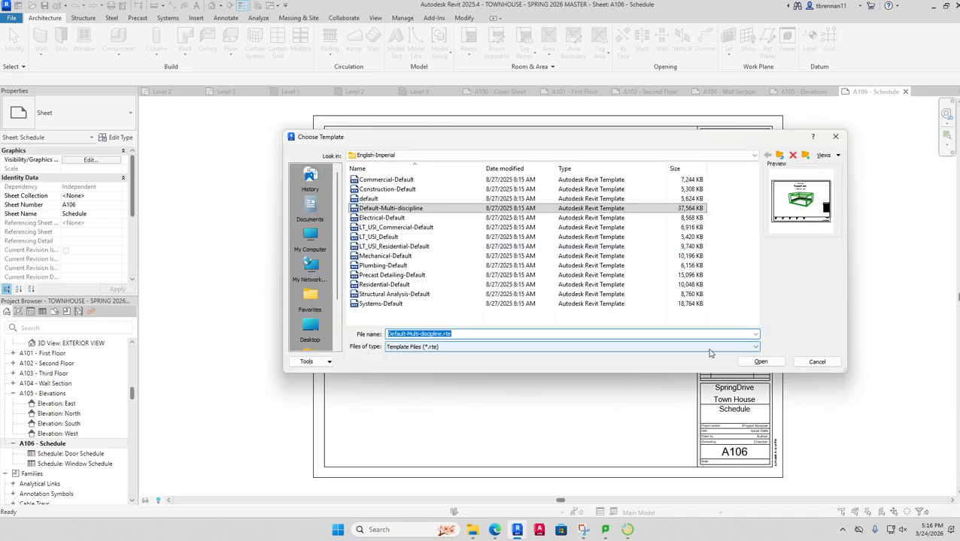
{"action": "left_click", "coordinate": [312, 325]}
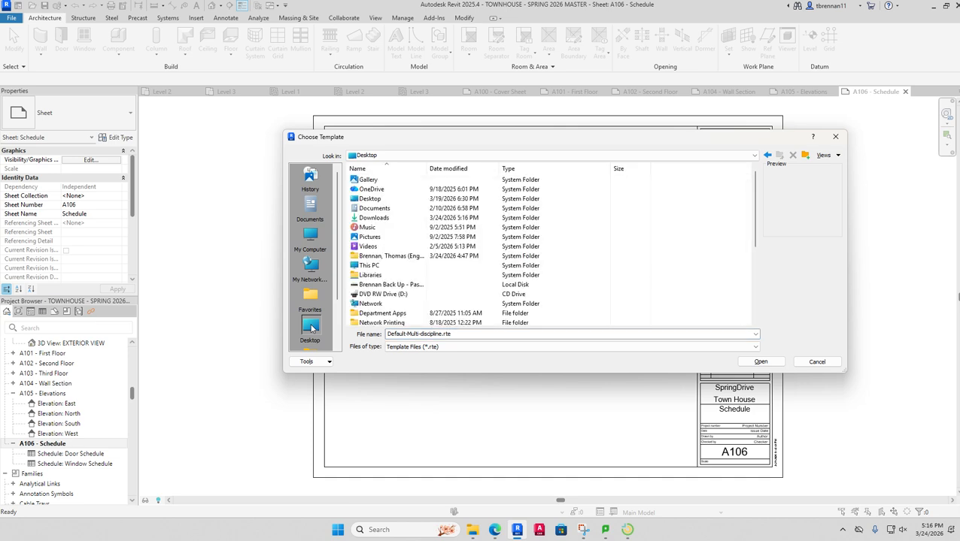
{"action": "left_click", "coordinate": [374, 218]}
{"action": "double_click", "coordinate": [376, 219]}
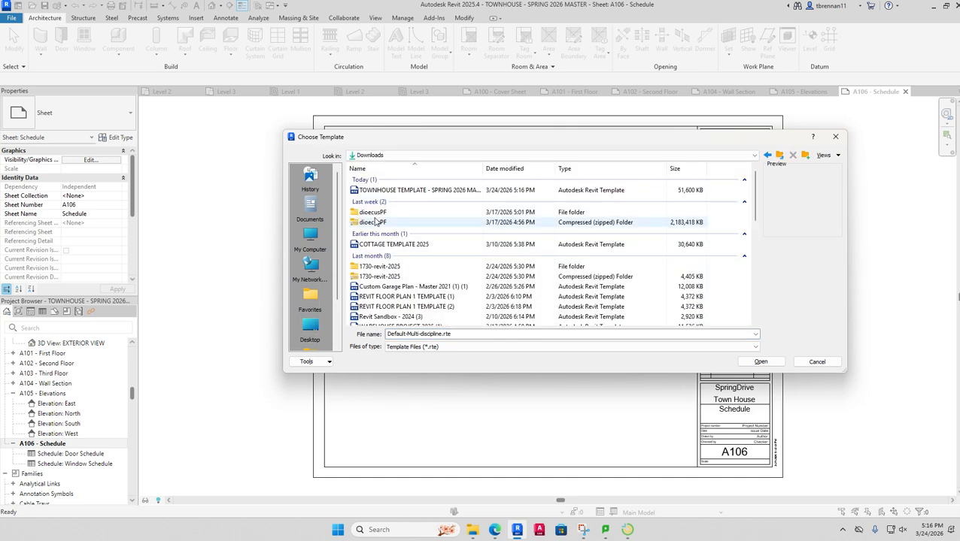
{"action": "left_click", "coordinate": [396, 191]}
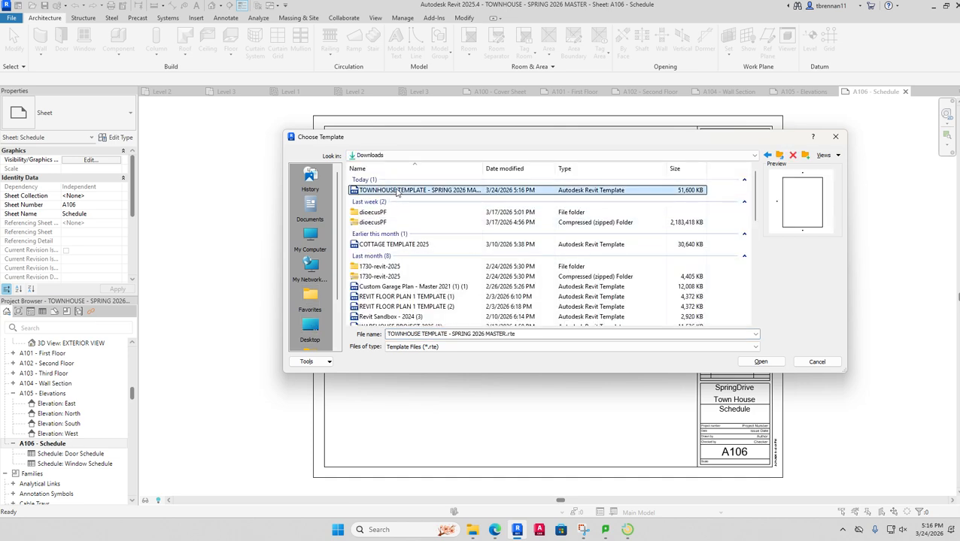
{"action": "left_click", "coordinate": [761, 362]}
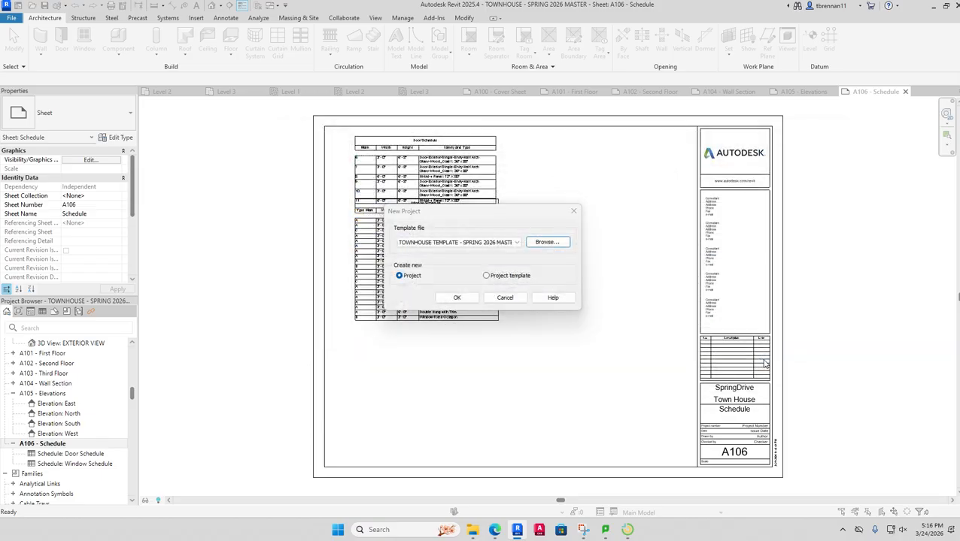
{"action": "left_click", "coordinate": [456, 298]}
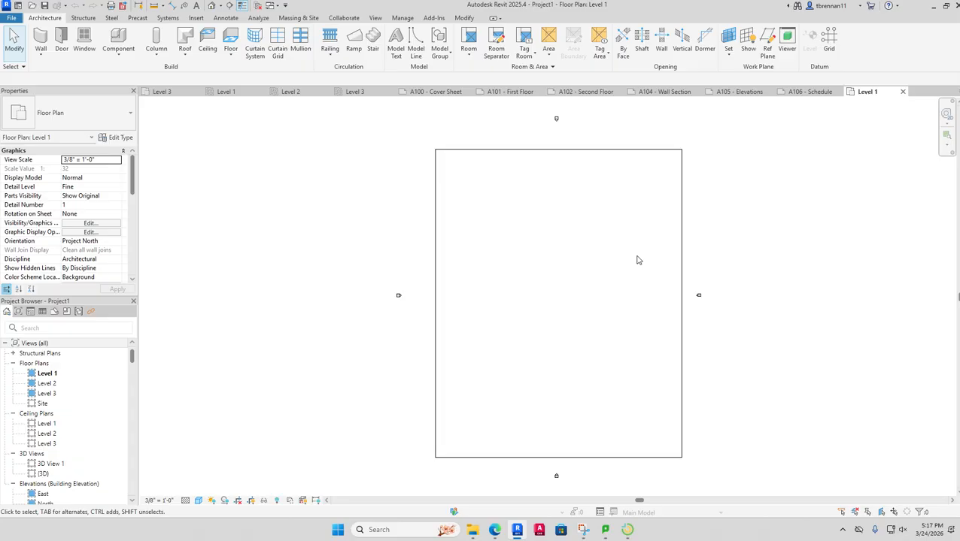
- Draw a closed rectangle of Exterior - Brick on CMU walls, about 35 by 50 feet, inside the Level 1 plan boundary
{"action": "left_click", "coordinate": [40, 47]}
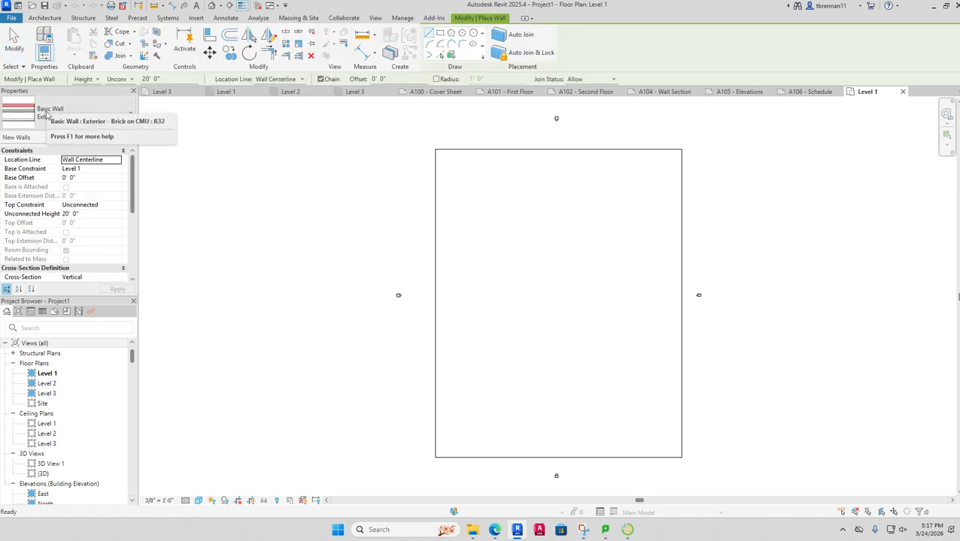
{"action": "left_click", "coordinate": [490, 380]}
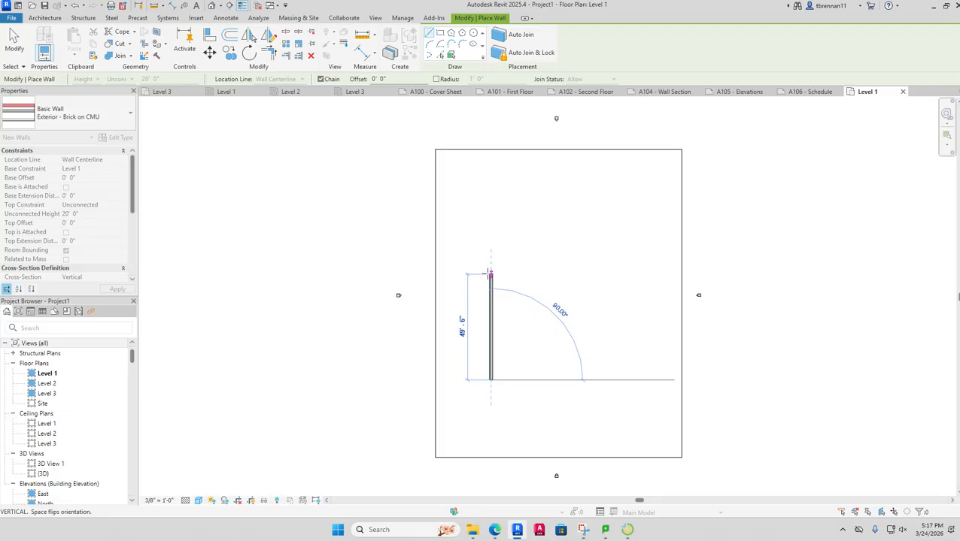
{"action": "left_click", "coordinate": [490, 273]}
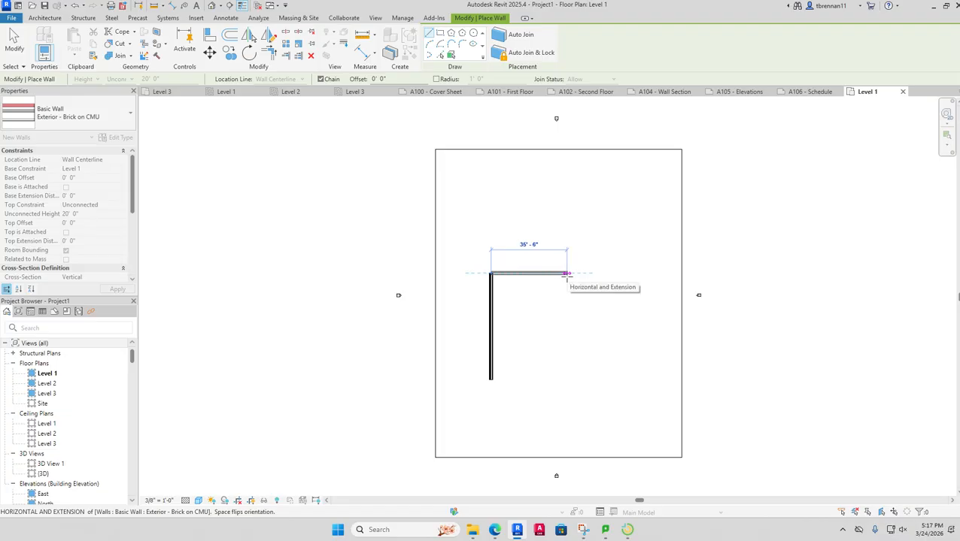
{"action": "left_click", "coordinate": [566, 274]}
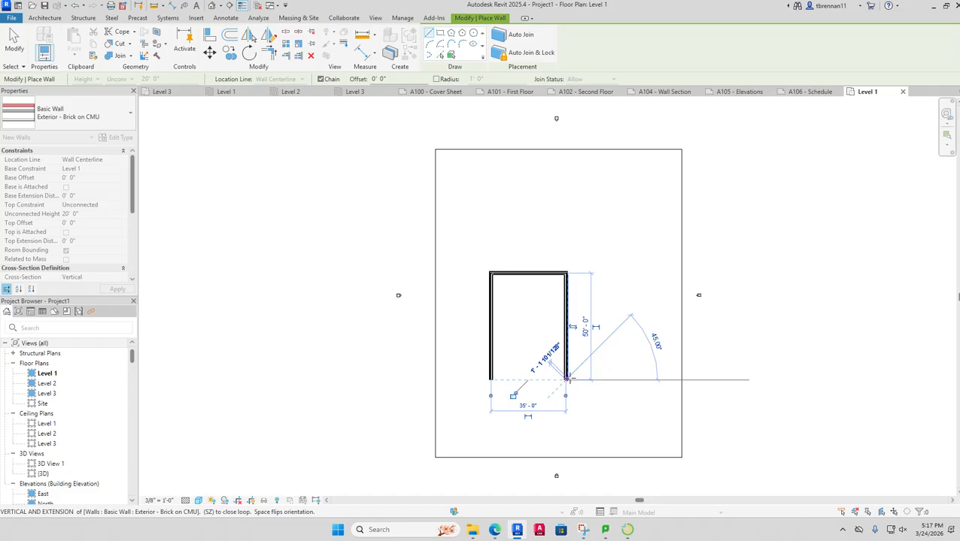
{"action": "left_click", "coordinate": [566, 380]}
{"action": "left_click", "coordinate": [490, 381]}
{"action": "key", "text": "Escape"}
{"action": "key", "text": "Escape"}
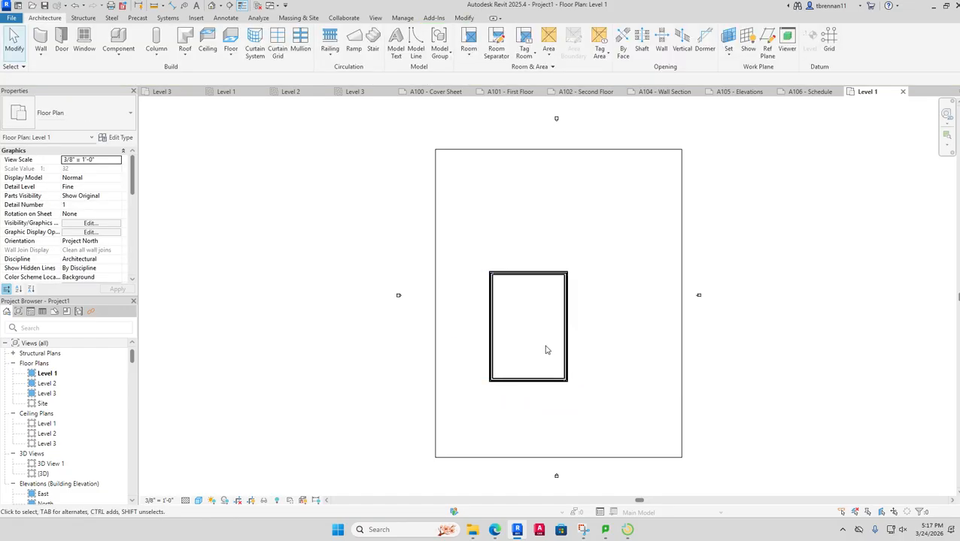
- Examine the rectangle of brick walls and its surface pattern in the default 3D view
{"action": "scroll", "coordinate": [546, 350], "scroll_direction": "up", "scroll_amount": 2}
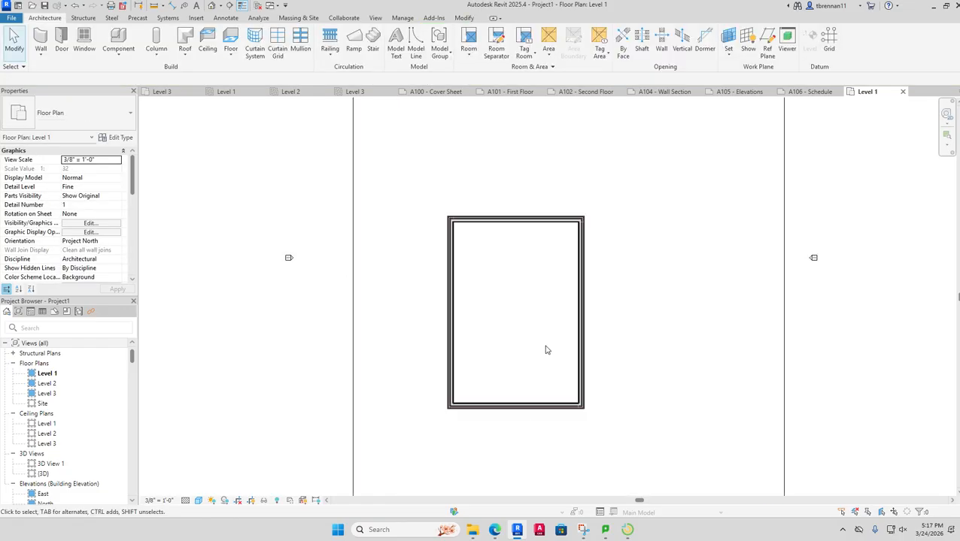
{"action": "left_click", "coordinate": [212, 6]}
{"action": "scroll", "coordinate": [556, 381], "scroll_direction": "up", "scroll_amount": 4}
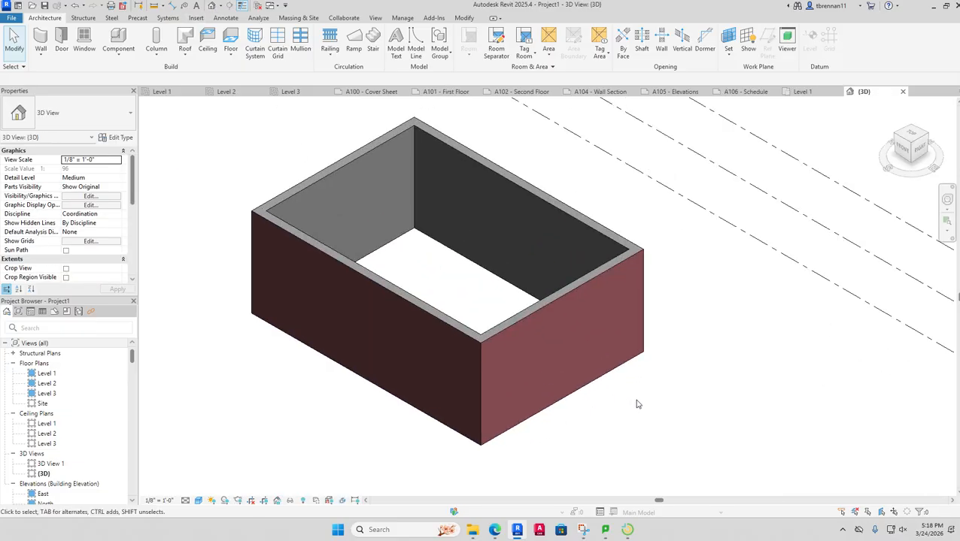
{"action": "scroll", "coordinate": [572, 391], "scroll_direction": "up", "scroll_amount": 3}
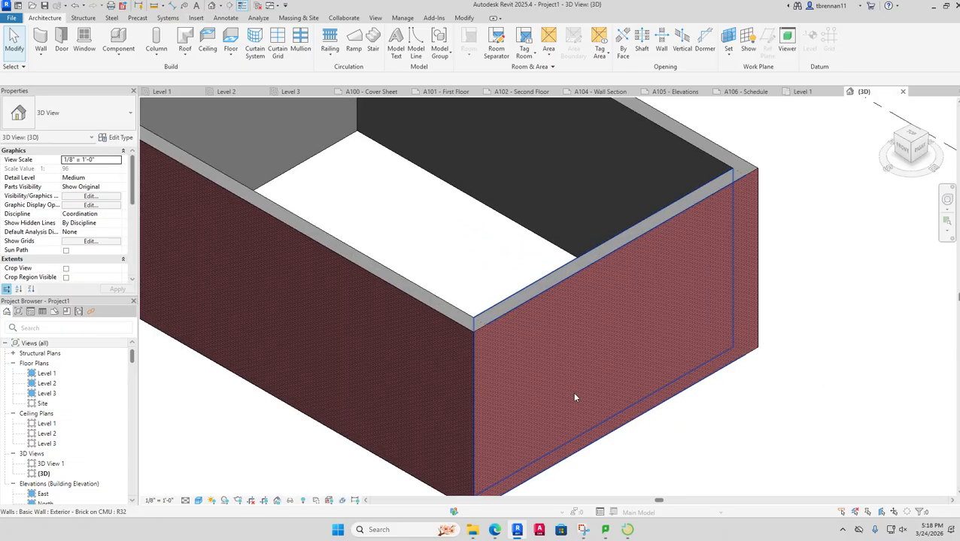
{"action": "scroll", "coordinate": [574, 398], "scroll_direction": "down", "scroll_amount": 10}
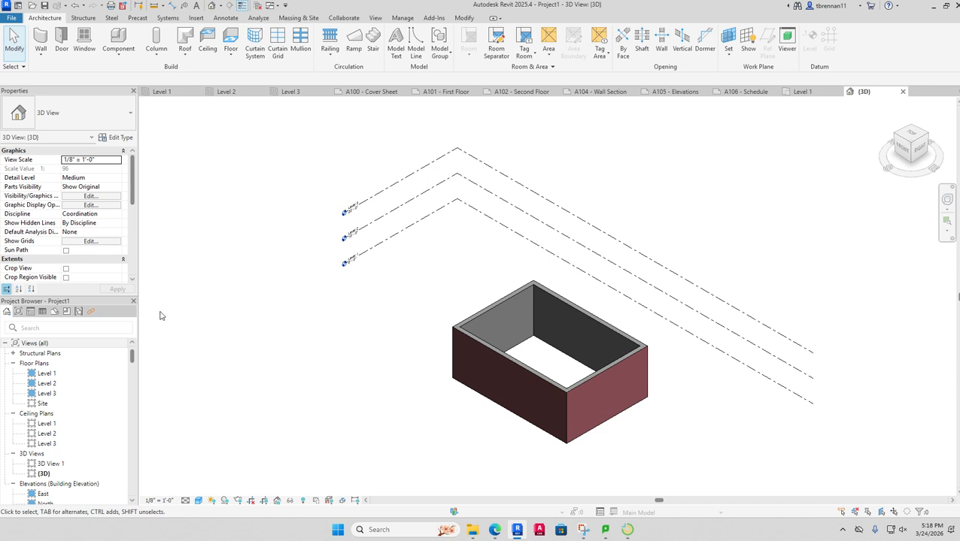
- On the Level 1 floor plan, draw an Interior - 6 1/8" Partition (2-hr) wall across the building between the midpoints of the long walls
{"action": "double_click", "coordinate": [47, 373]}
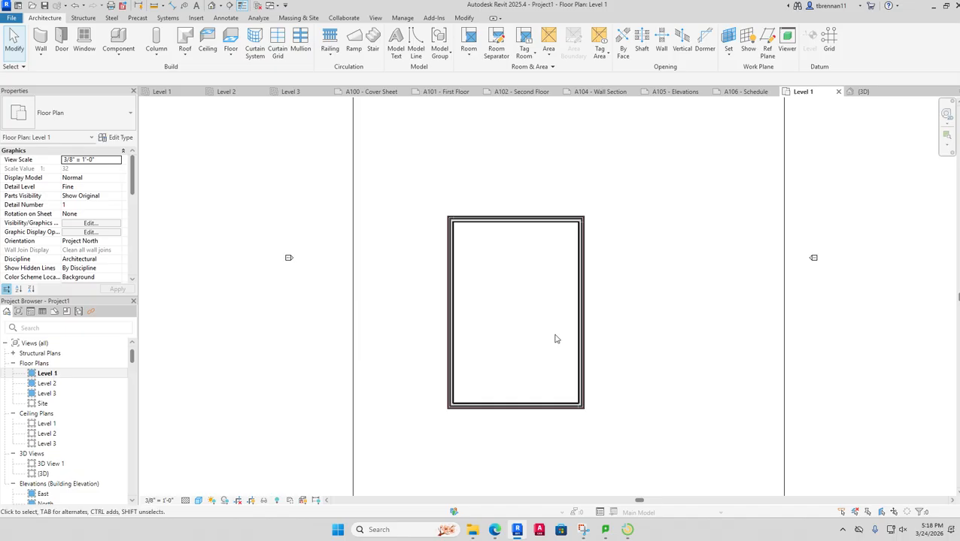
{"action": "scroll", "coordinate": [555, 337], "scroll_direction": "up", "scroll_amount": 2}
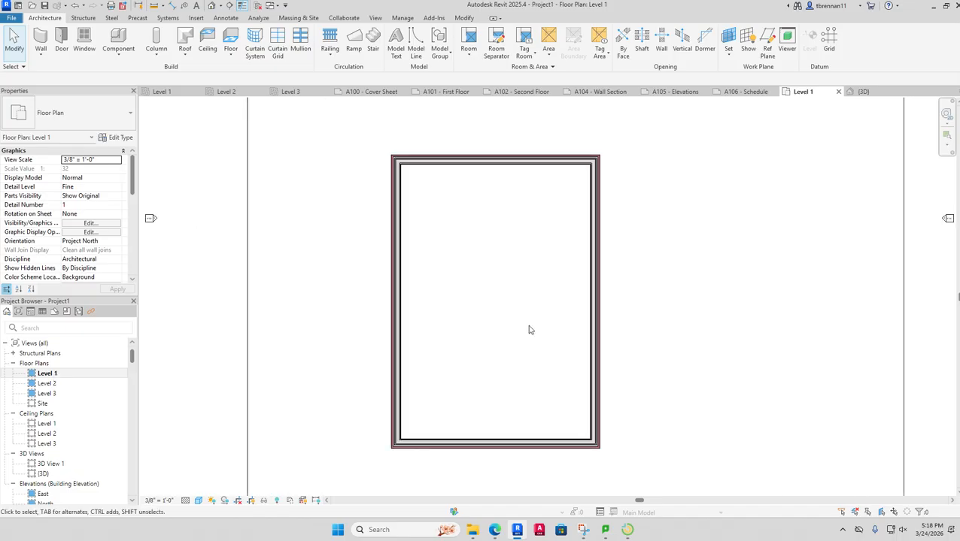
{"action": "left_click", "coordinate": [43, 59]}
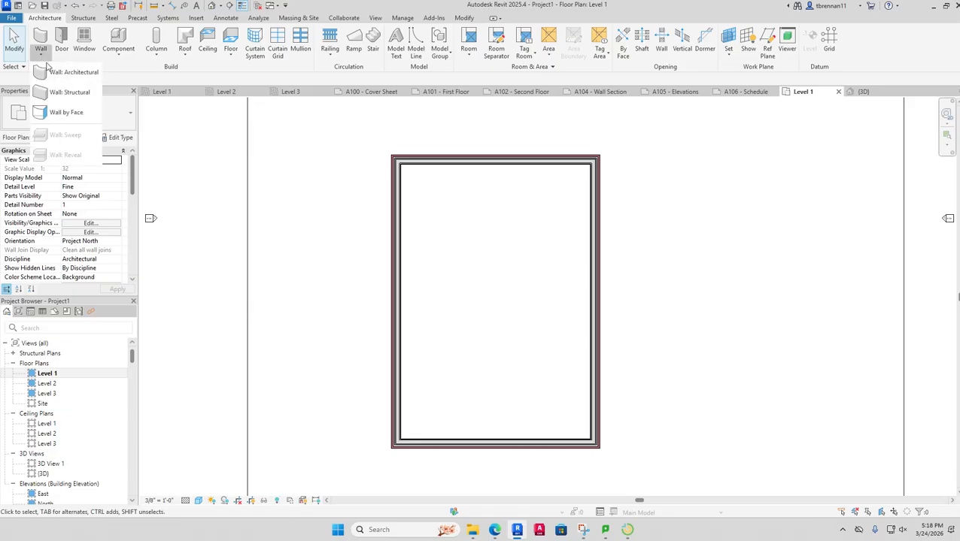
{"action": "left_click", "coordinate": [54, 71]}
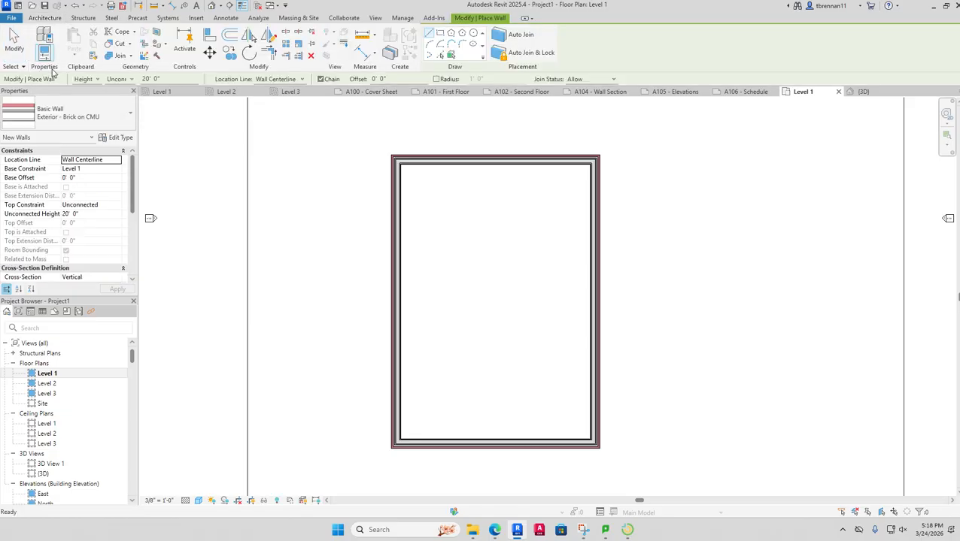
{"action": "left_click", "coordinate": [130, 116]}
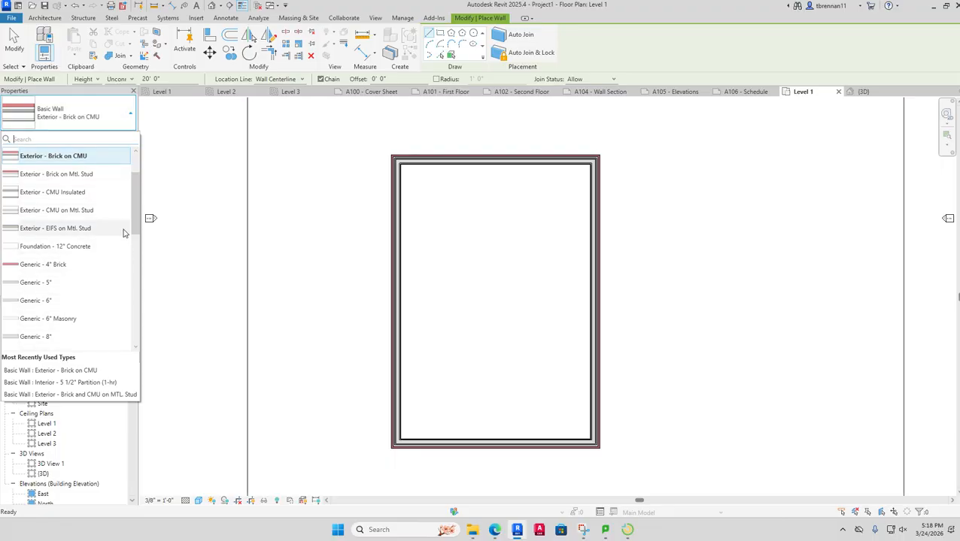
{"action": "scroll", "coordinate": [129, 217], "scroll_direction": "up", "scroll_amount": 1}
{"action": "scroll", "coordinate": [132, 237], "scroll_direction": "down", "scroll_amount": 3}
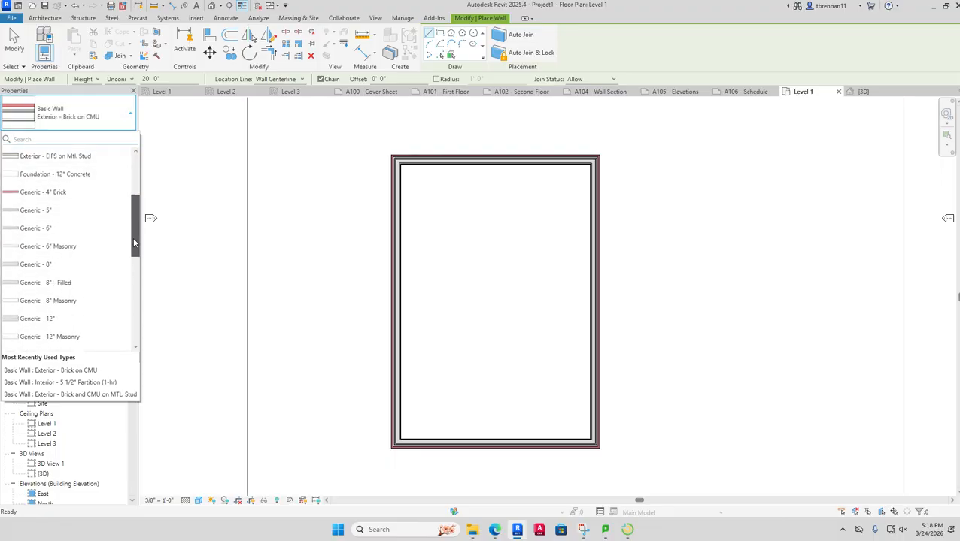
{"action": "left_click_drag", "start_coordinate": [134, 242], "coordinate": [133, 267]}
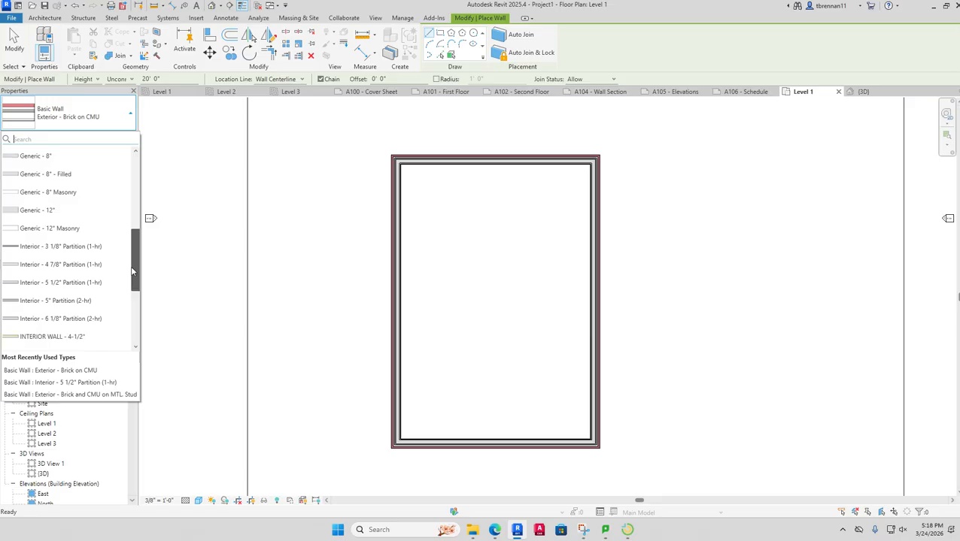
{"action": "left_click", "coordinate": [60, 319]}
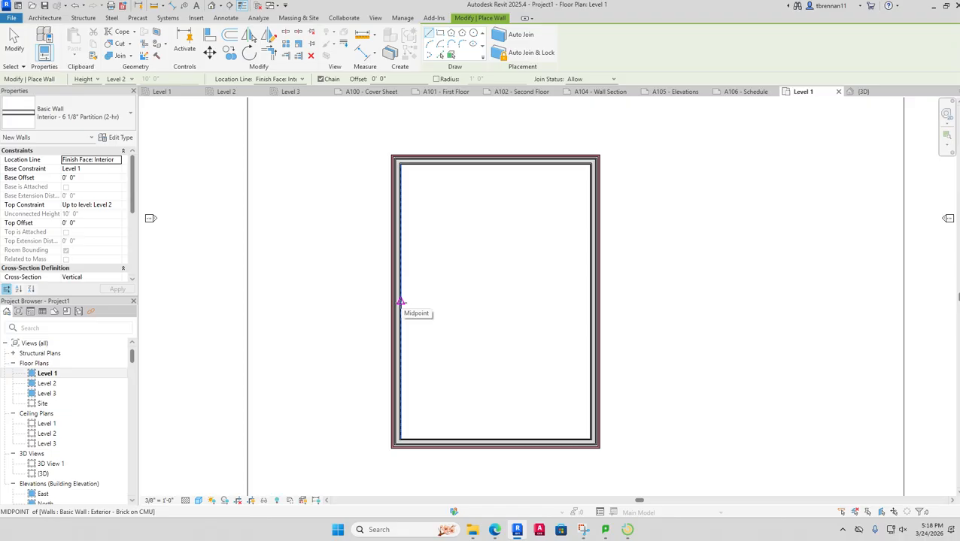
{"action": "left_click", "coordinate": [400, 301]}
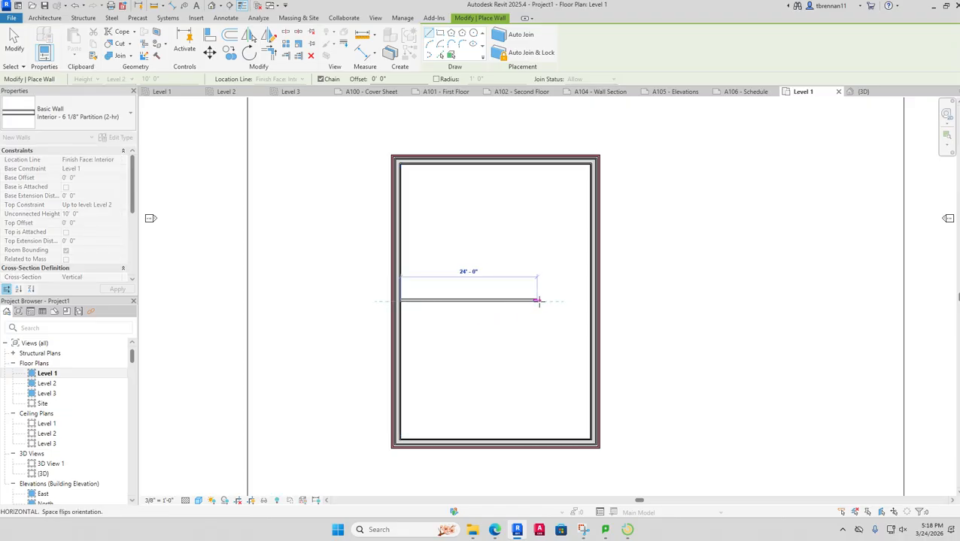
{"action": "left_click", "coordinate": [591, 302]}
{"action": "key", "text": "Escape"}
{"action": "key", "text": "Escape"}
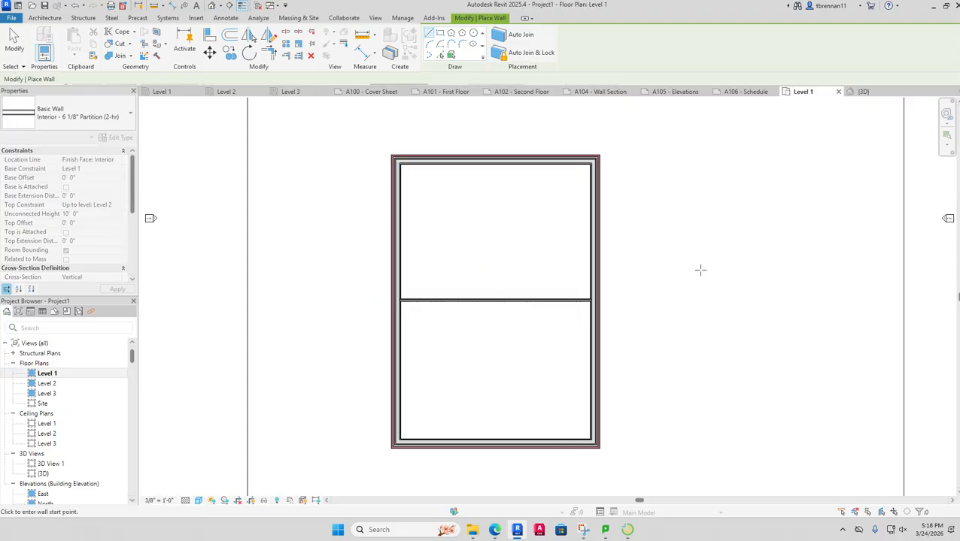
- In the 3D view, set the partition wall's top constraint to Unconnected and its unconnected height to 20 feet
{"action": "left_click", "coordinate": [212, 5]}
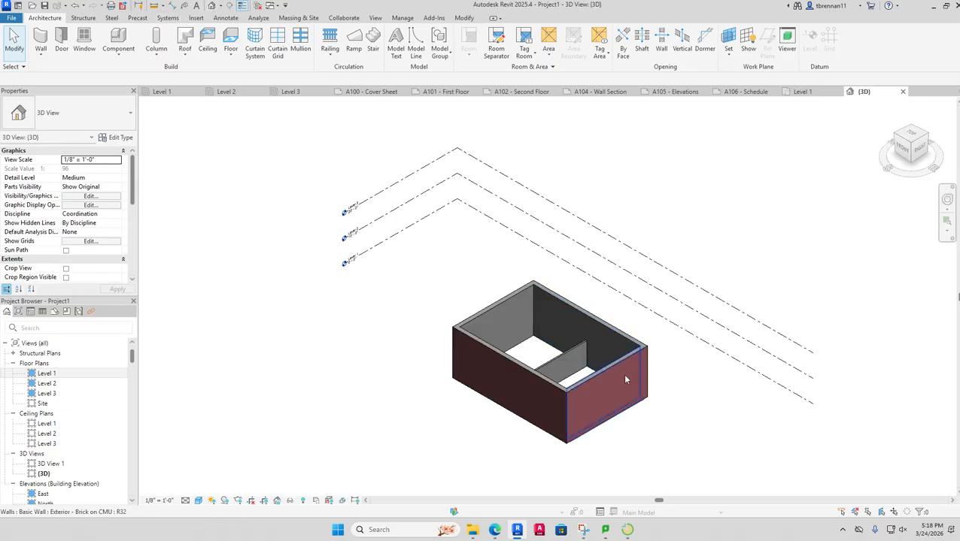
{"action": "scroll", "coordinate": [622, 373], "scroll_direction": "up", "scroll_amount": 3}
{"action": "left_click", "coordinate": [527, 346]}
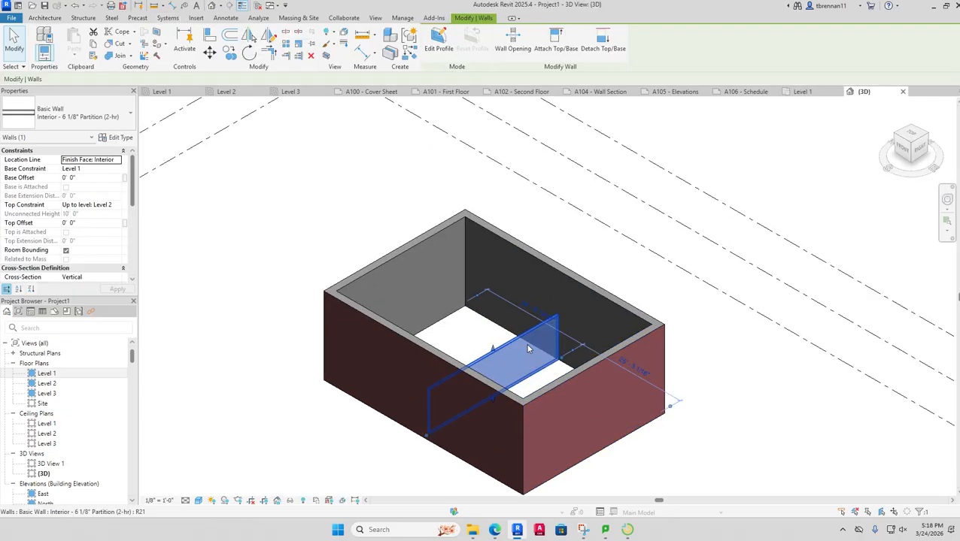
{"action": "left_click", "coordinate": [116, 205]}
{"action": "left_click", "coordinate": [118, 206]}
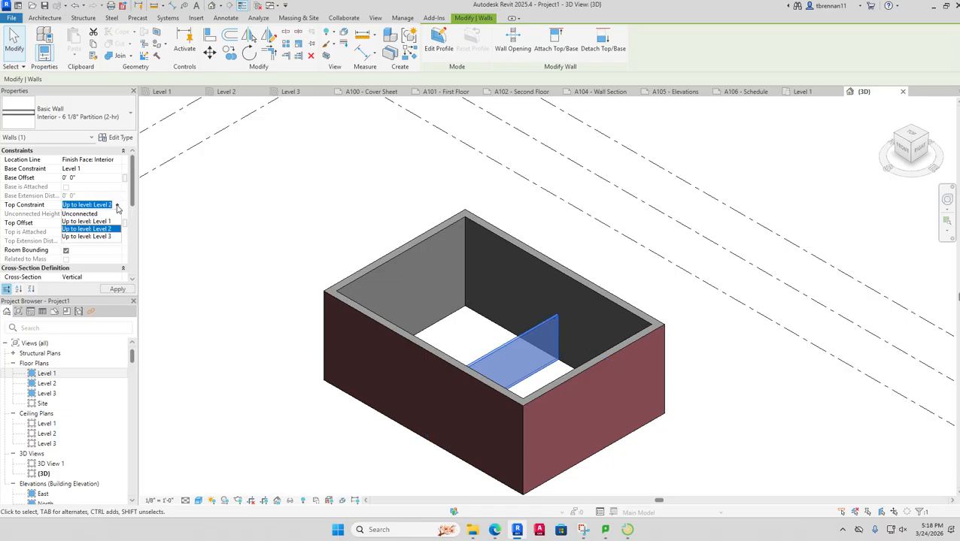
{"action": "left_click", "coordinate": [97, 214]}
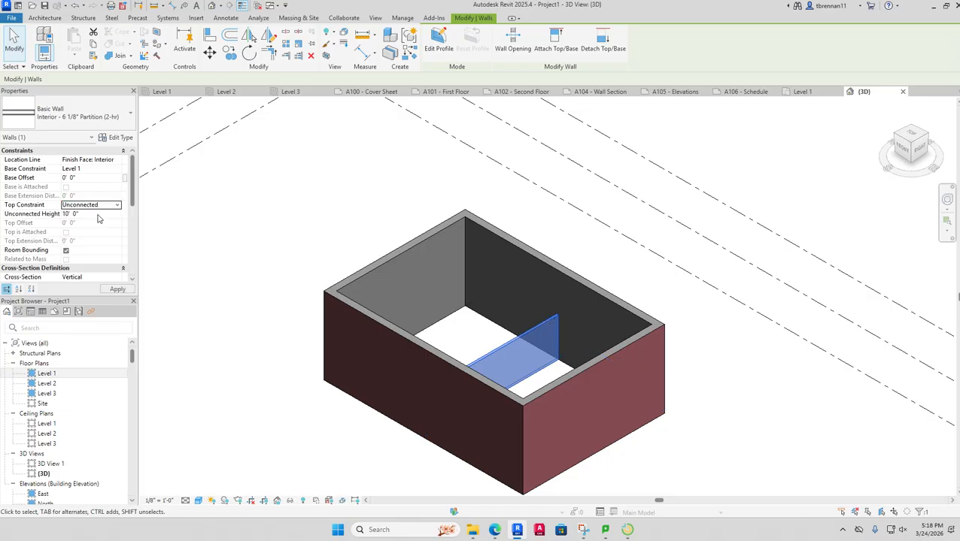
{"action": "left_click", "coordinate": [97, 215]}
{"action": "type", "text": "20"}
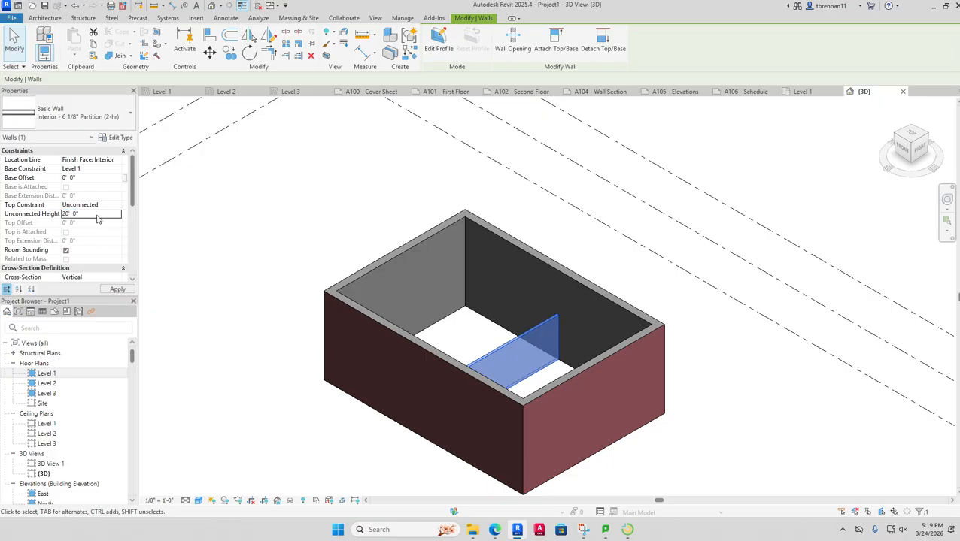
{"action": "left_click", "coordinate": [679, 246]}
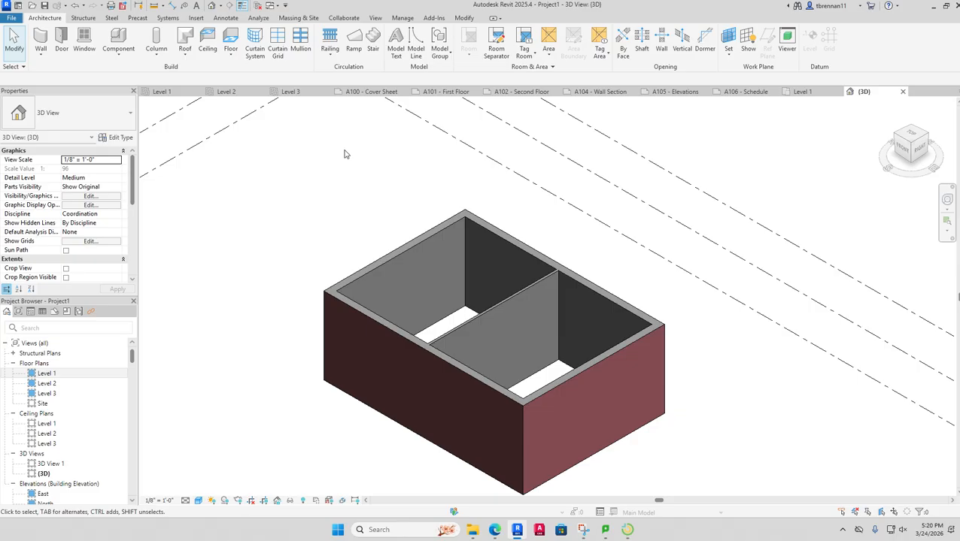
- Open the Level 1 floor plan and start a new stair
{"action": "double_click", "coordinate": [47, 373]}
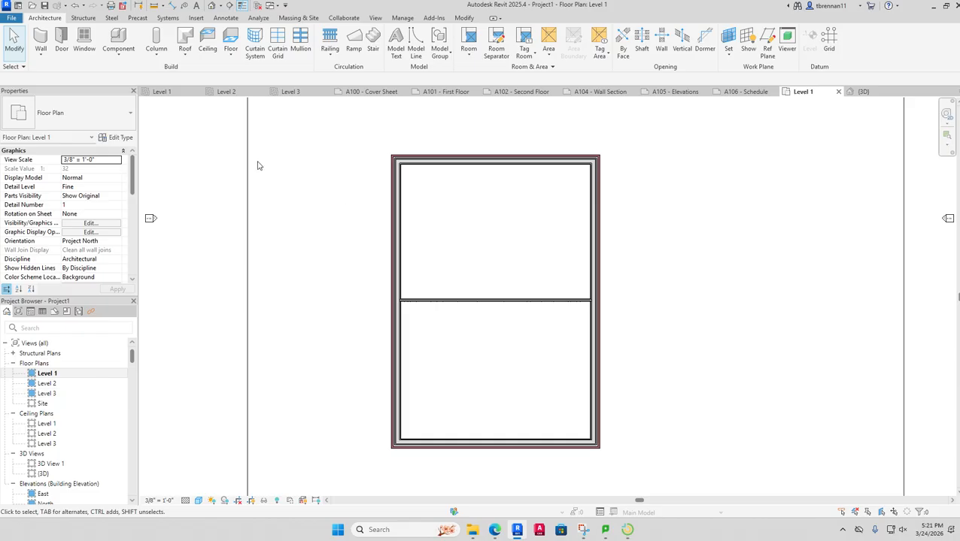
{"action": "left_click", "coordinate": [372, 41]}
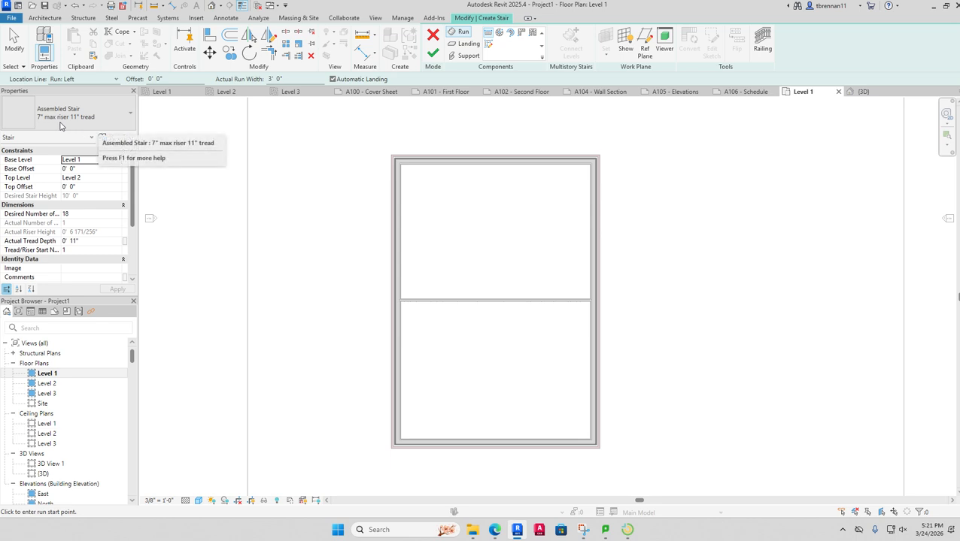
{"action": "left_click", "coordinate": [115, 180]}
{"action": "left_click", "coordinate": [117, 180]}
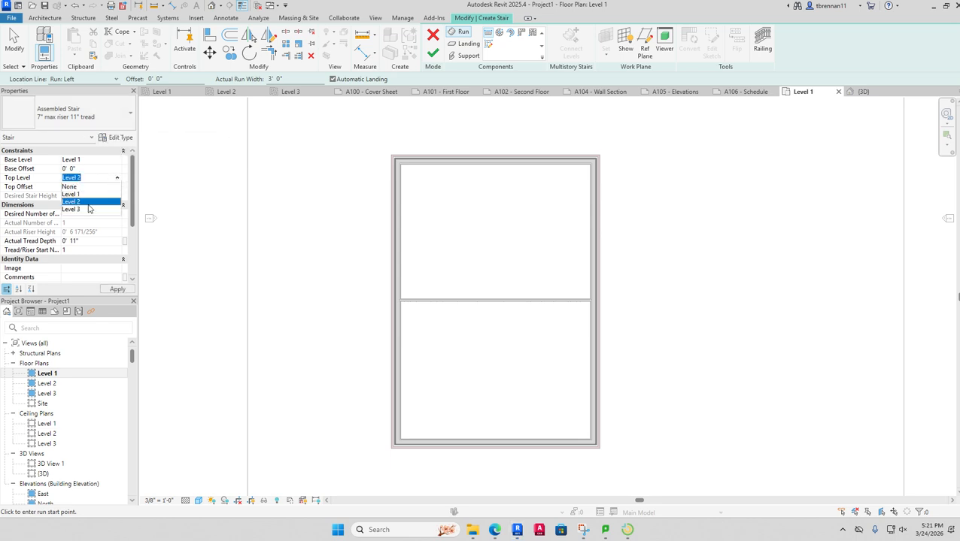
{"action": "left_click", "coordinate": [75, 213]}
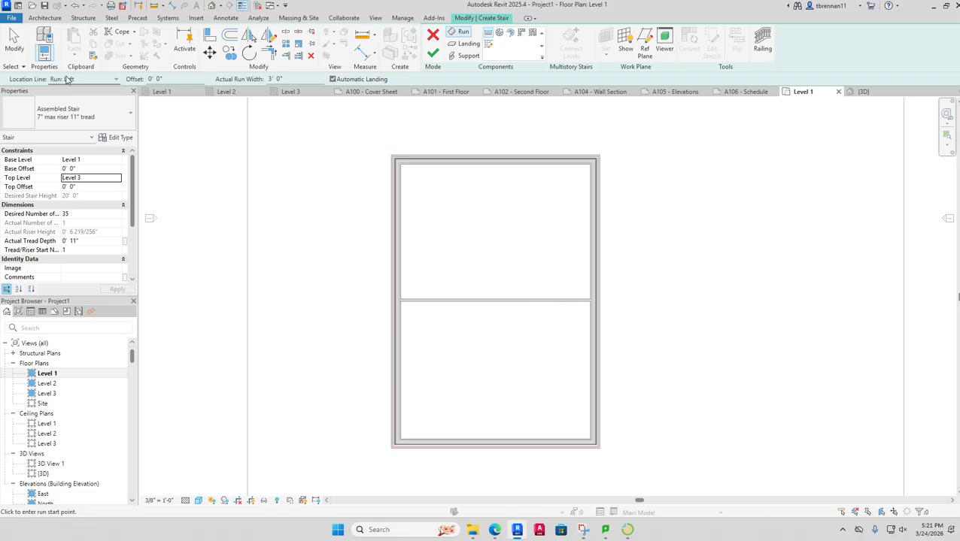
{"action": "scroll", "coordinate": [451, 178], "scroll_direction": "up", "scroll_amount": 4}
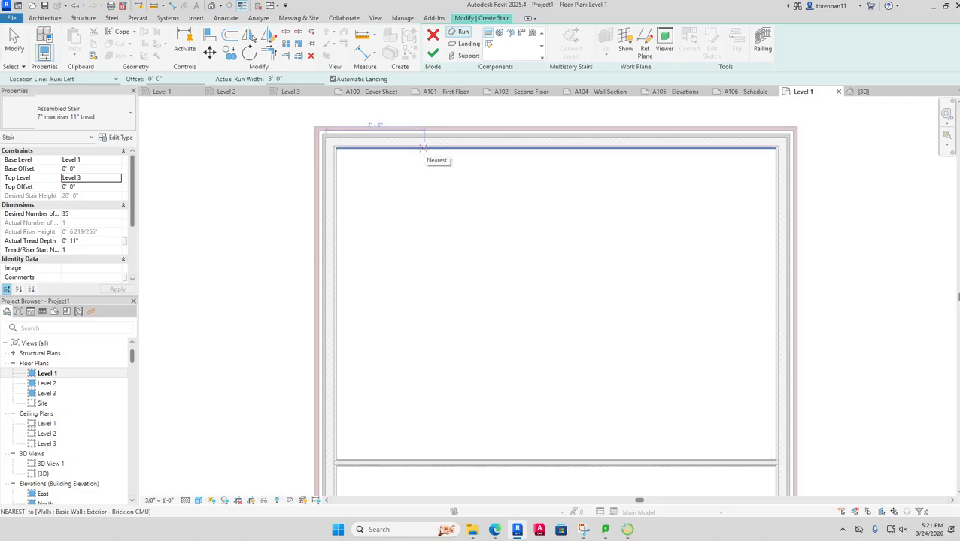
{"action": "left_click", "coordinate": [419, 149]}
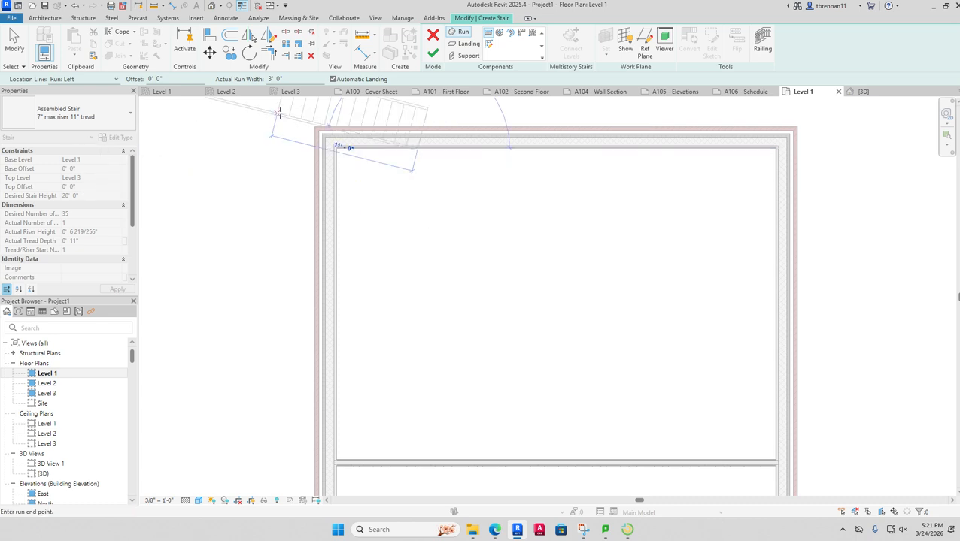
{"action": "key", "text": "Escape"}
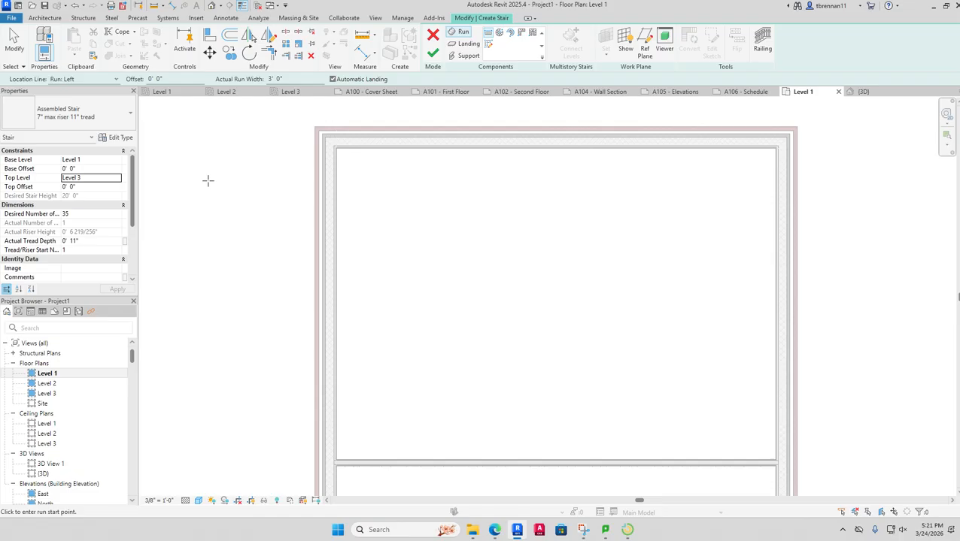
- Set the stair's top level to Level 2, create a straight run along the inner face of the upper exterior wall, and finish the stair
{"action": "left_click", "coordinate": [112, 178]}
{"action": "left_click", "coordinate": [117, 177]}
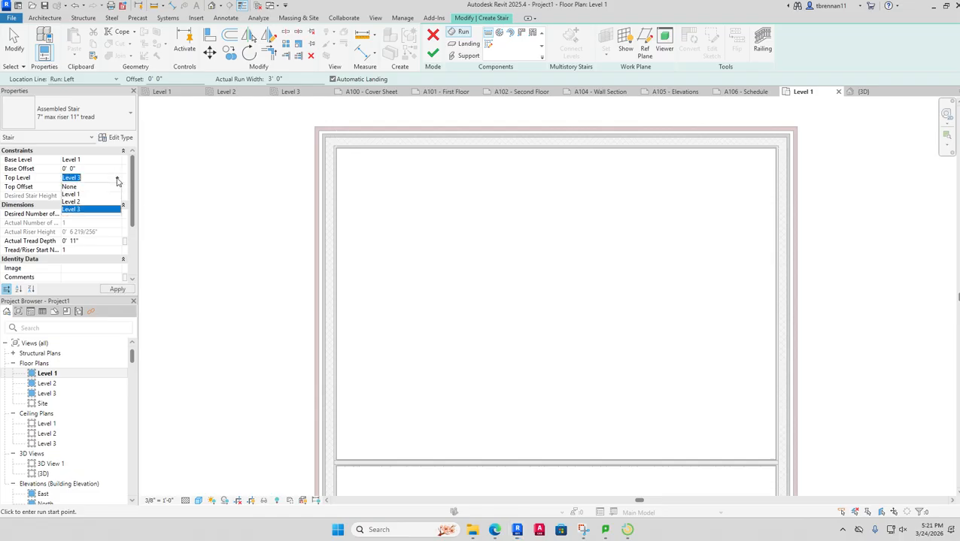
{"action": "left_click", "coordinate": [70, 201]}
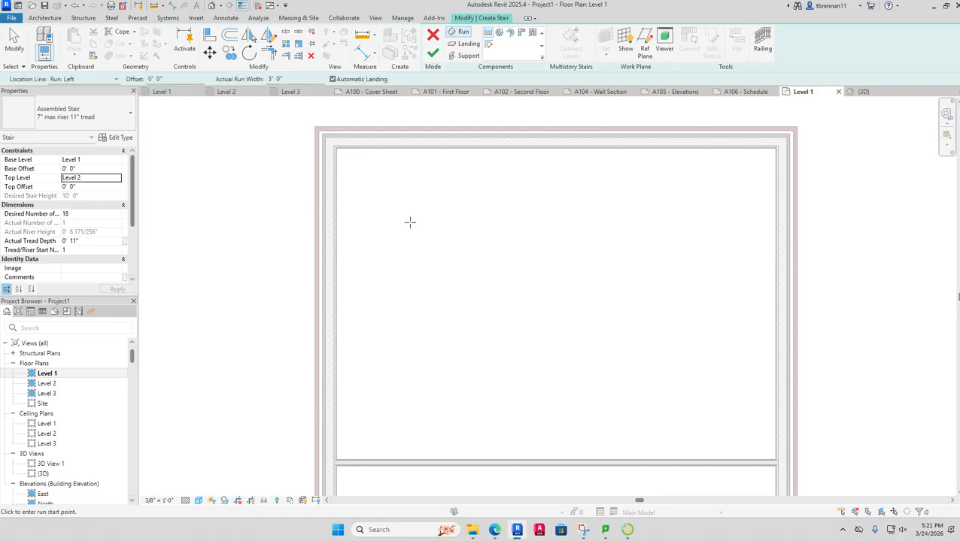
{"action": "left_click", "coordinate": [418, 149]}
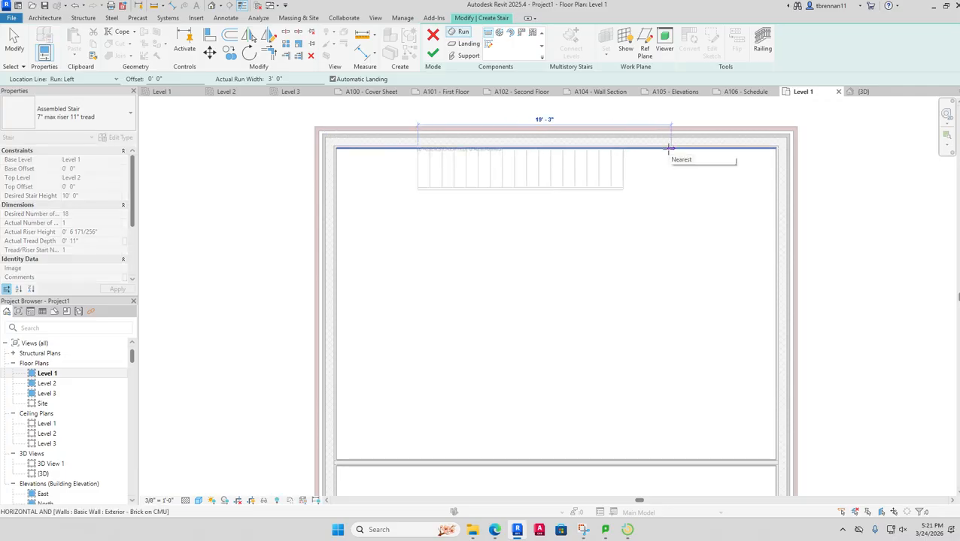
{"action": "left_click", "coordinate": [669, 149]}
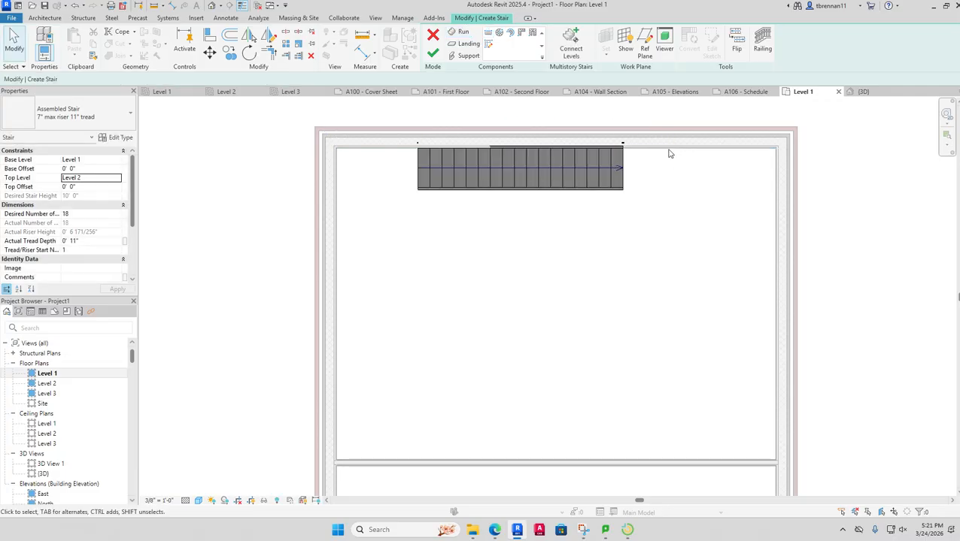
{"action": "left_click", "coordinate": [432, 52]}
- Examine the new stair and its railings in the Level 1 plan and in the default 3D view
{"action": "scroll", "coordinate": [481, 188], "scroll_direction": "up", "scroll_amount": 2}
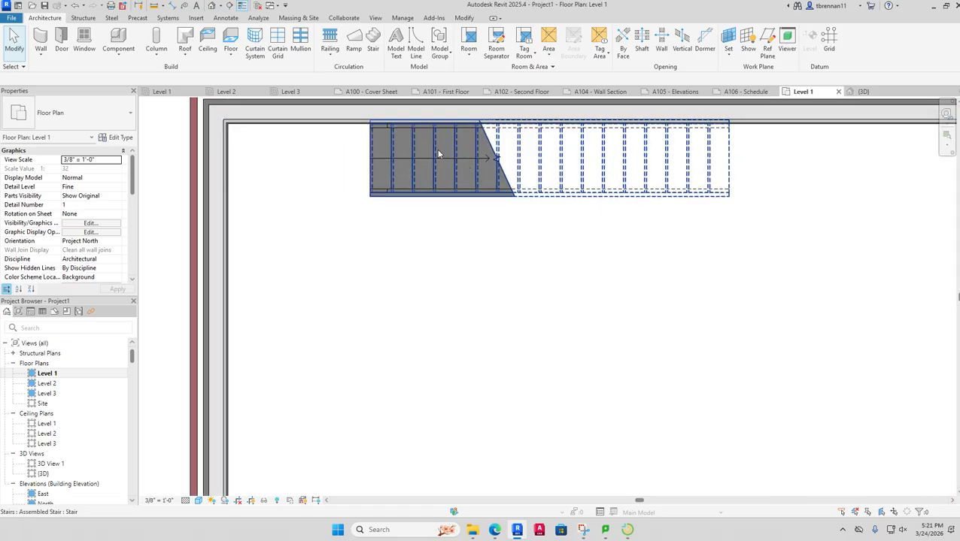
{"action": "scroll", "coordinate": [384, 135], "scroll_direction": "up", "scroll_amount": 2}
{"action": "left_click", "coordinate": [382, 158]}
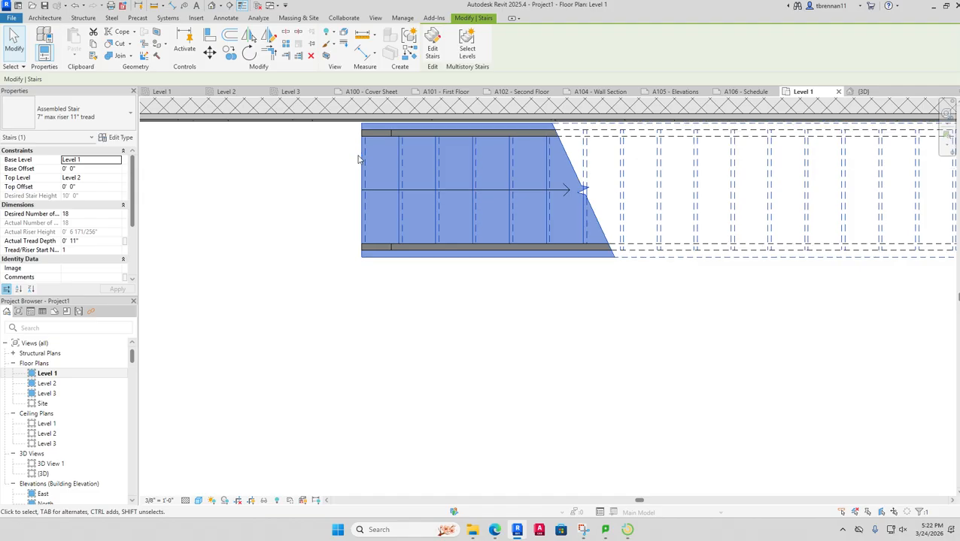
{"action": "key", "text": "Escape"}
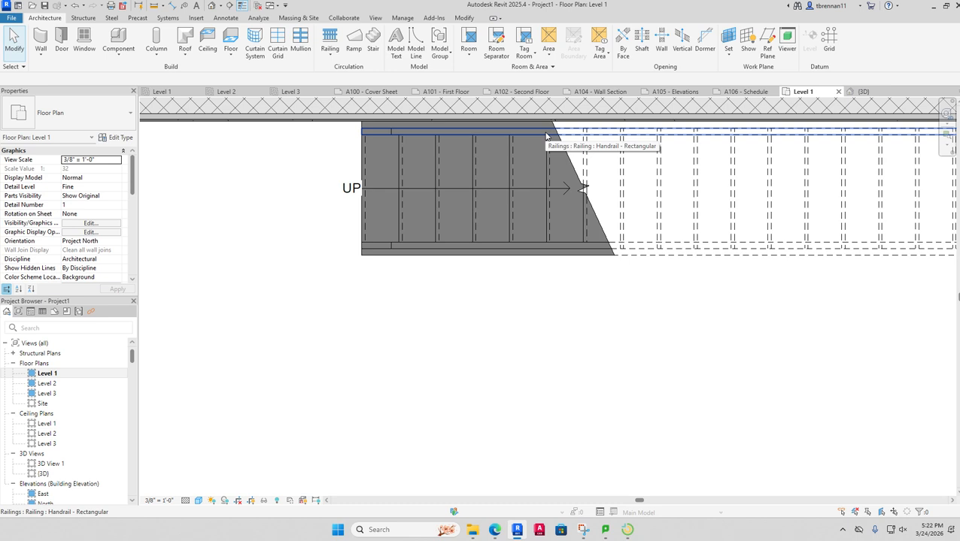
{"action": "scroll", "coordinate": [614, 353], "scroll_direction": "down", "scroll_amount": 5}
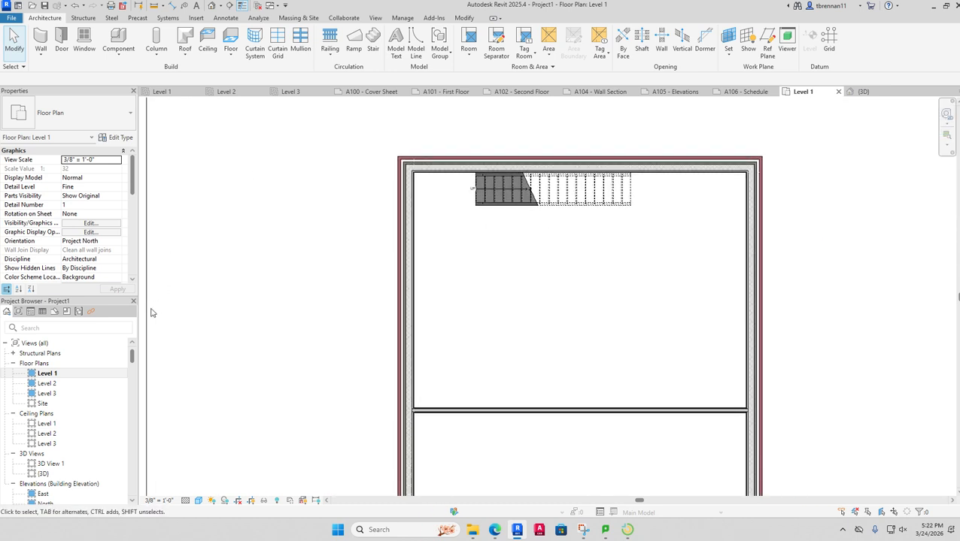
{"action": "left_click", "coordinate": [211, 6]}
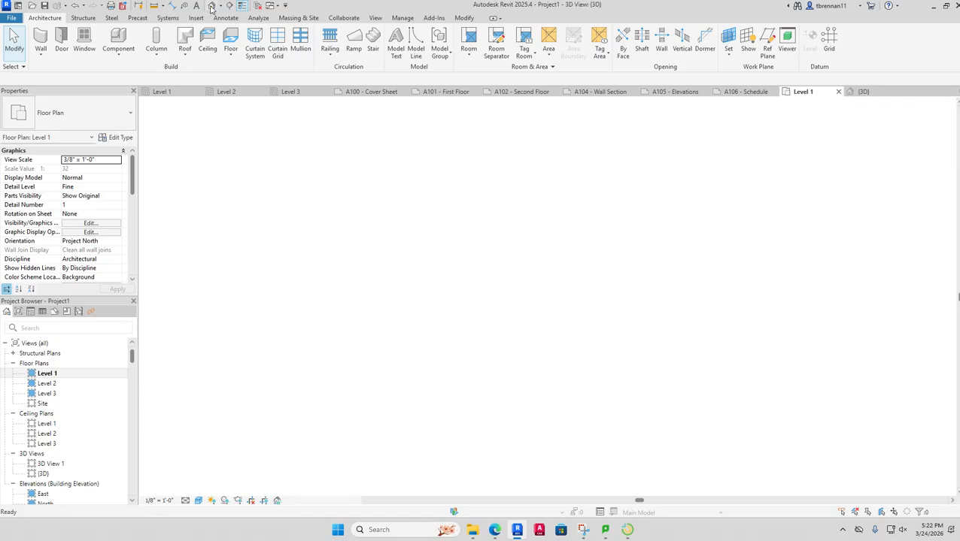
{"action": "scroll", "coordinate": [420, 319], "scroll_direction": "up", "scroll_amount": 3}
{"action": "scroll", "coordinate": [420, 319], "scroll_direction": "up", "scroll_amount": 2}
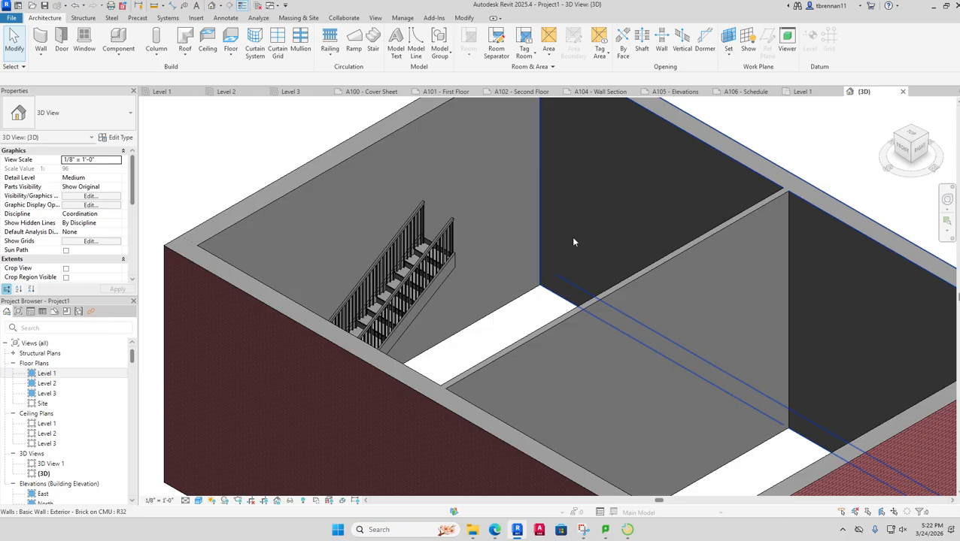
{"action": "scroll", "coordinate": [573, 242], "scroll_direction": "down", "scroll_amount": 5}
- On the Level 1 floor plan, start a Generic - 12" floor and sketch its rectangular boundary along the outer faces of the exterior walls
{"action": "double_click", "coordinate": [49, 373]}
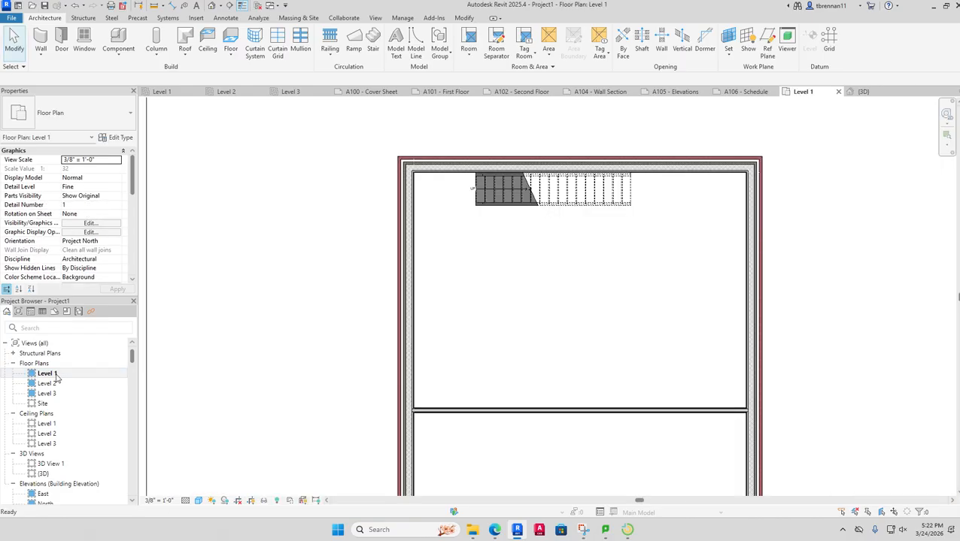
{"action": "scroll", "coordinate": [612, 325], "scroll_direction": "down", "scroll_amount": 1}
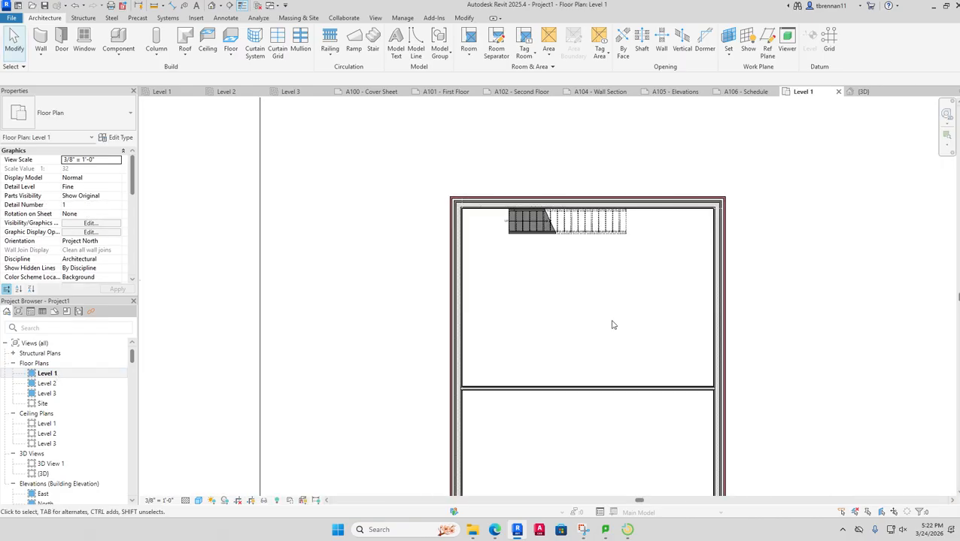
{"action": "scroll", "coordinate": [612, 325], "scroll_direction": "down", "scroll_amount": 2}
{"action": "middle_click_drag", "start_coordinate": [613, 332], "coordinate": [613, 238]}
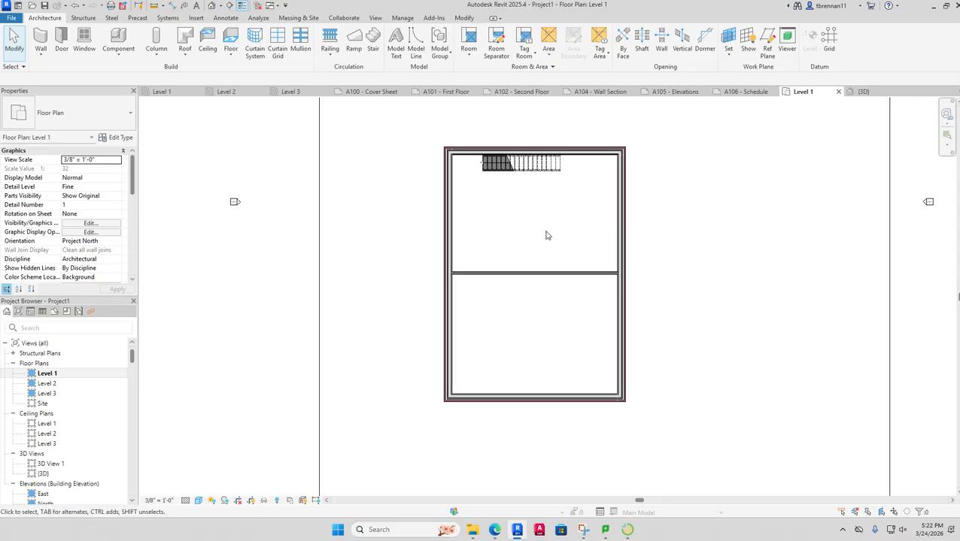
{"action": "left_click", "coordinate": [228, 55]}
{"action": "left_click", "coordinate": [252, 76]}
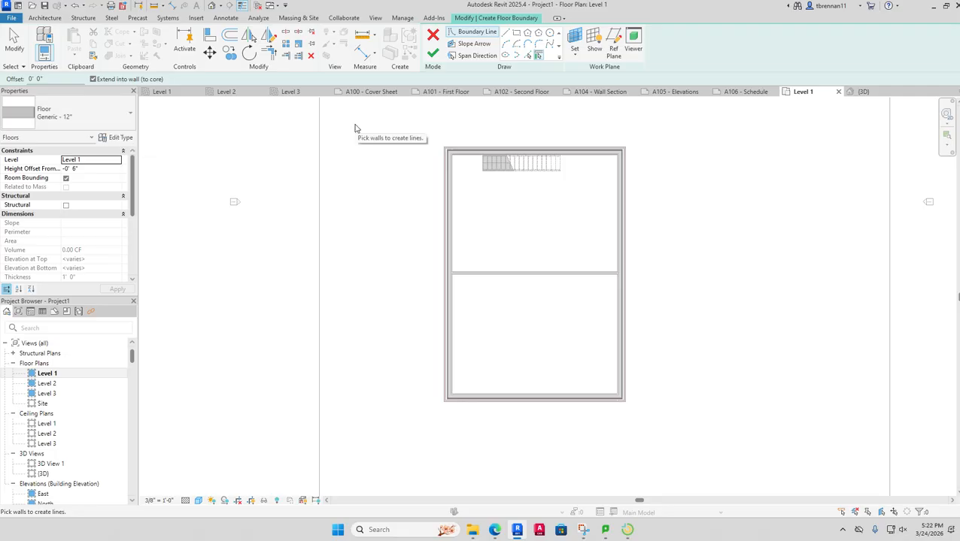
{"action": "left_click", "coordinate": [516, 33]}
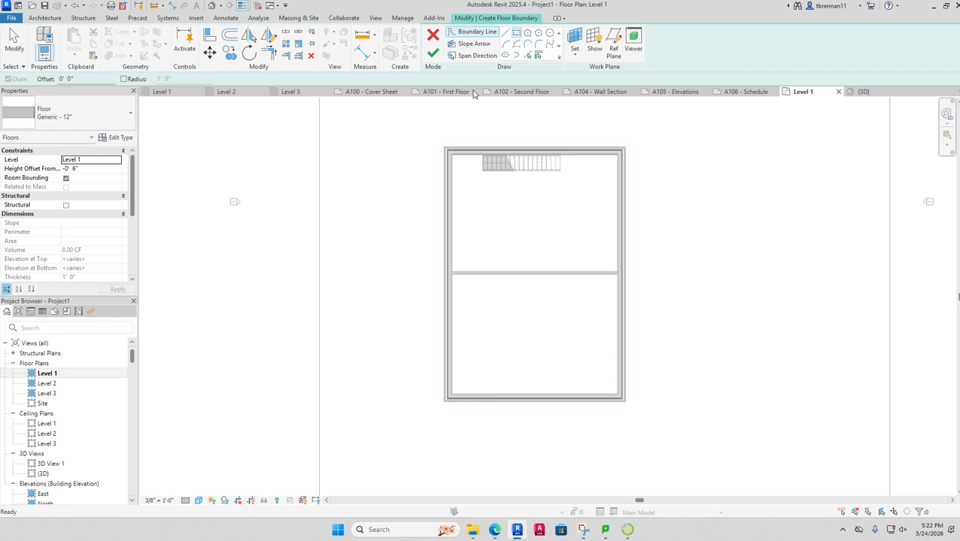
{"action": "left_click", "coordinate": [444, 146]}
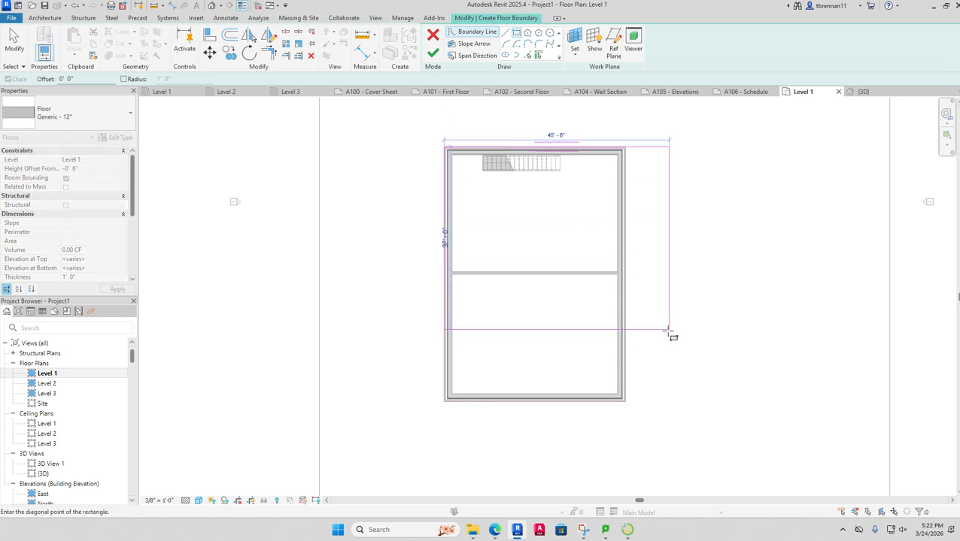
{"action": "left_click", "coordinate": [624, 402]}
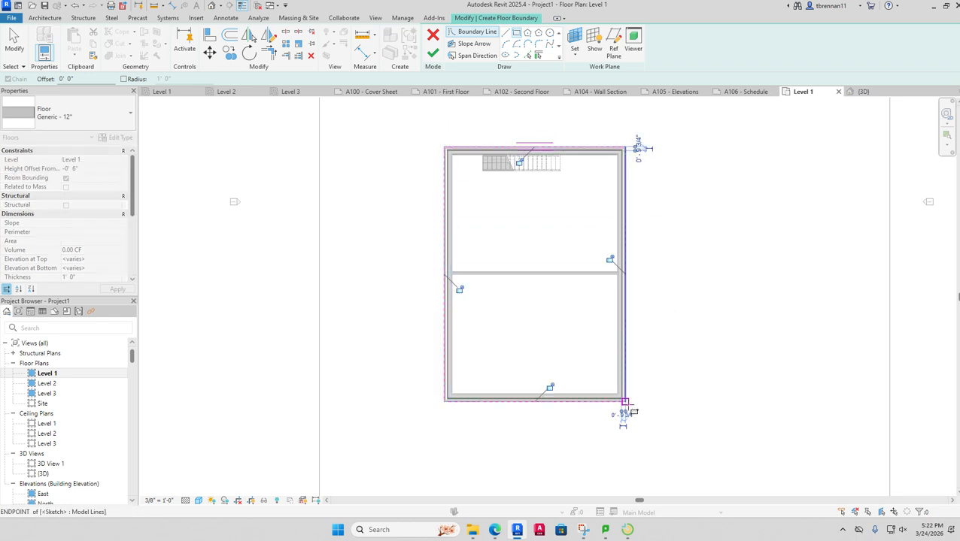
- Set the floor's height offset from Level 1 to 0, finish the floor, and check it in the default 3D view
{"action": "left_click", "coordinate": [92, 169]}
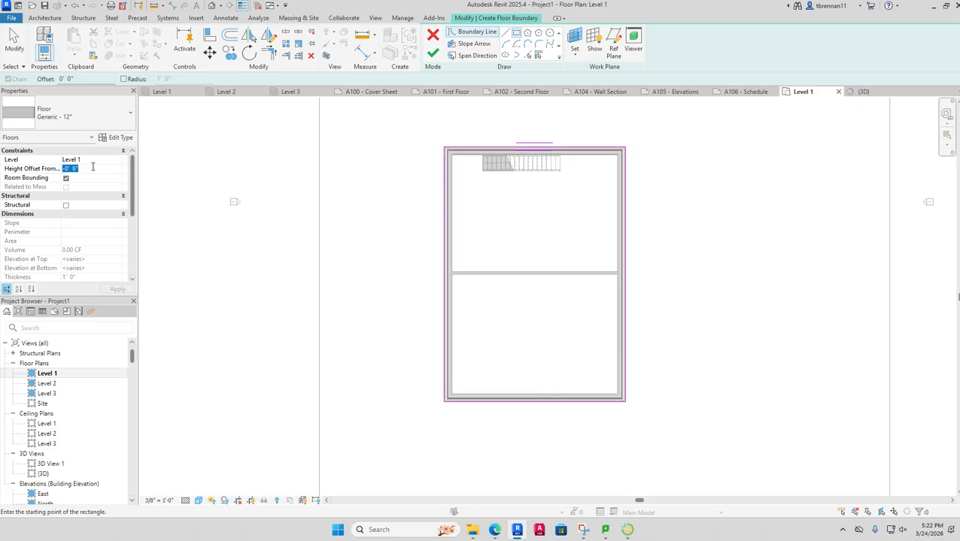
{"action": "type", "text": "0"}
{"action": "key", "text": "Return"}
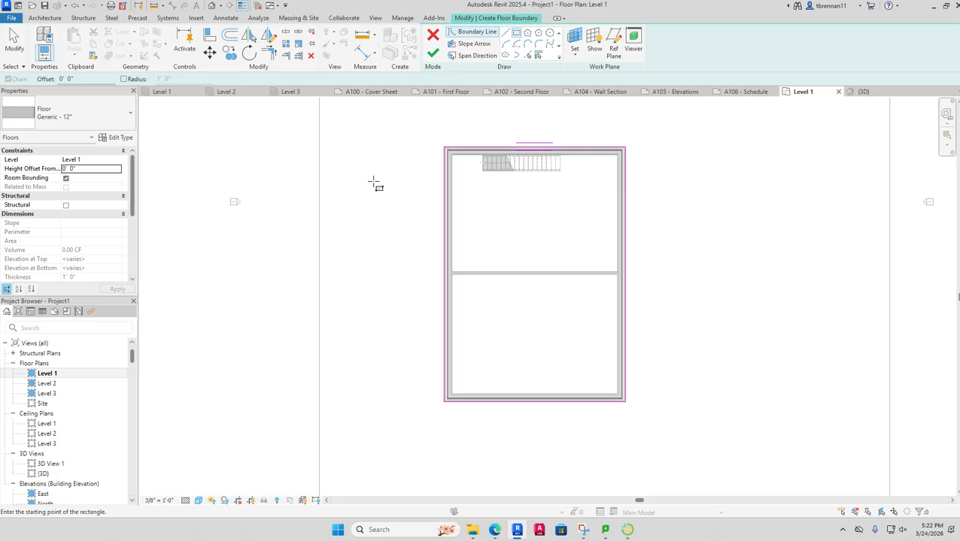
{"action": "left_click", "coordinate": [432, 54]}
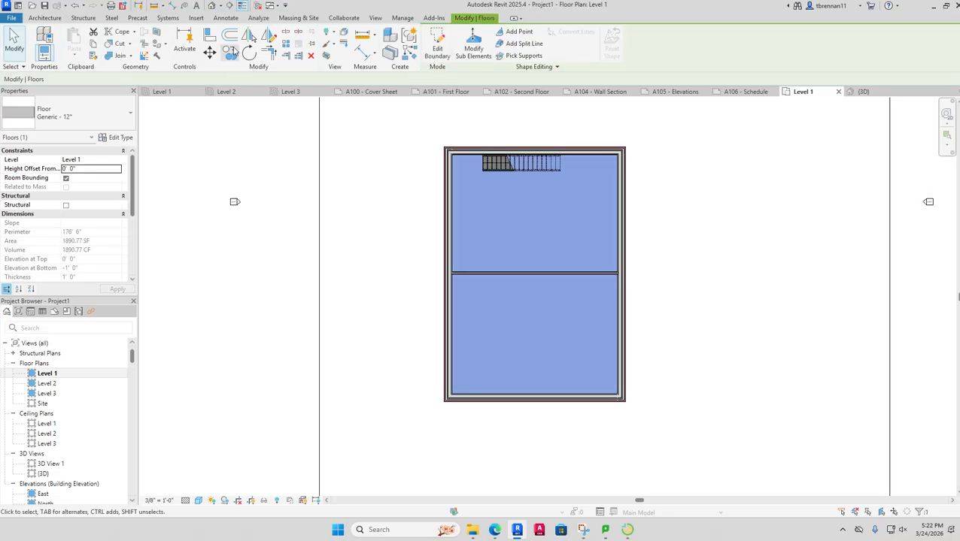
{"action": "left_click", "coordinate": [213, 7]}
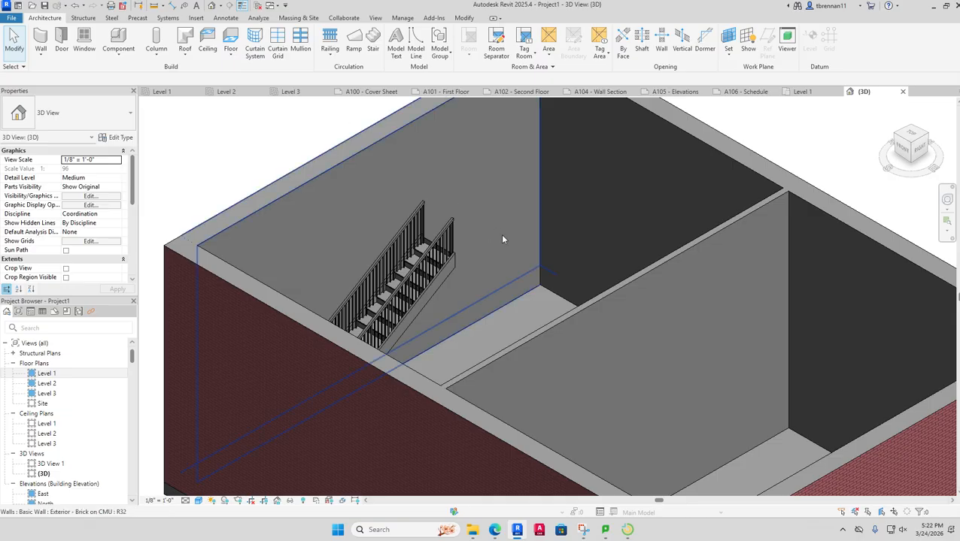
{"action": "scroll", "coordinate": [508, 250], "scroll_direction": "down", "scroll_amount": 5}
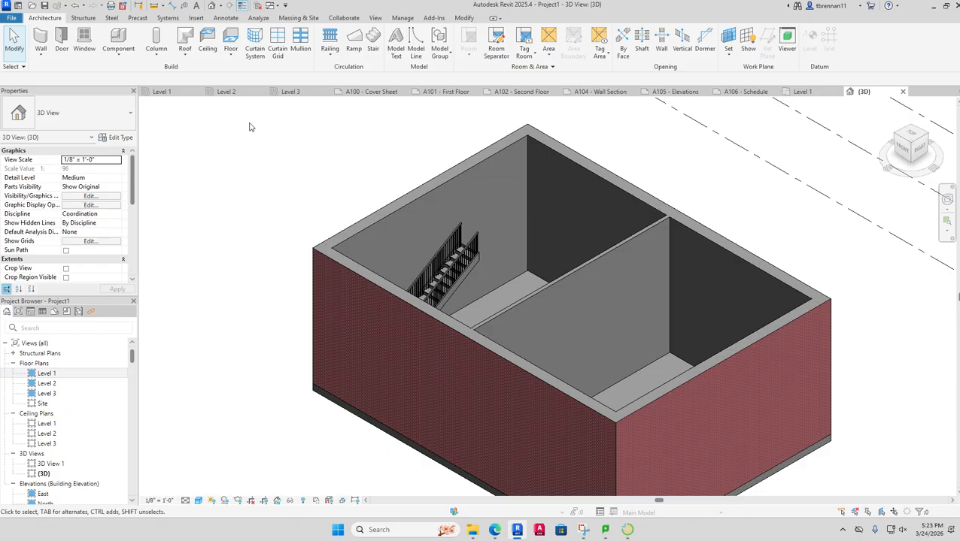
- On the Level 2 floor plan, show the crop region and extend its lower and left edges to enclose the whole building
{"action": "double_click", "coordinate": [56, 385]}
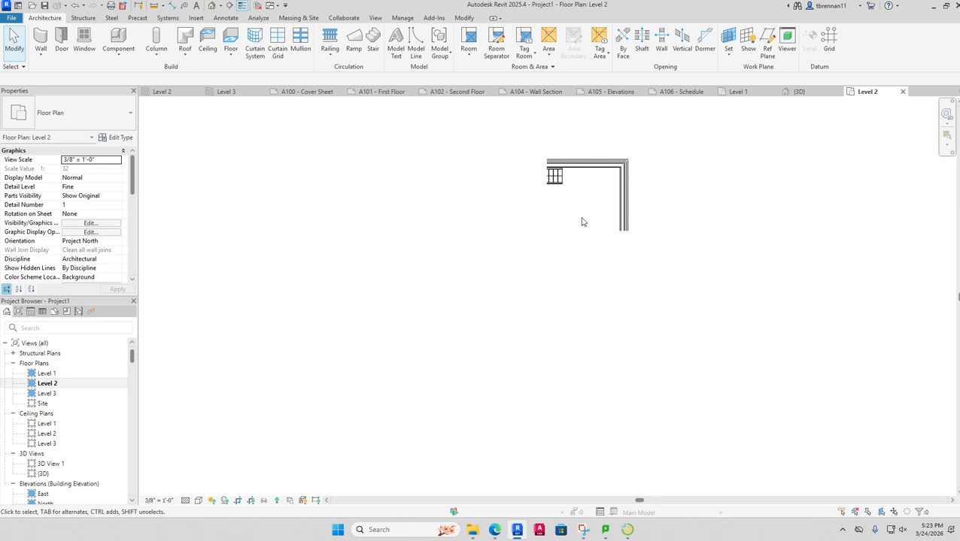
{"action": "left_click", "coordinate": [251, 500]}
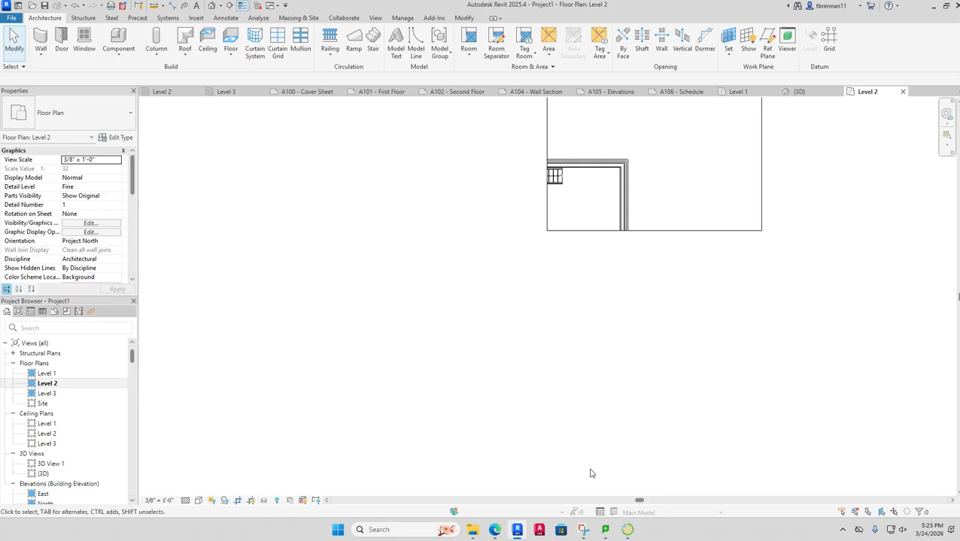
{"action": "scroll", "coordinate": [592, 473], "scroll_direction": "down", "scroll_amount": 2}
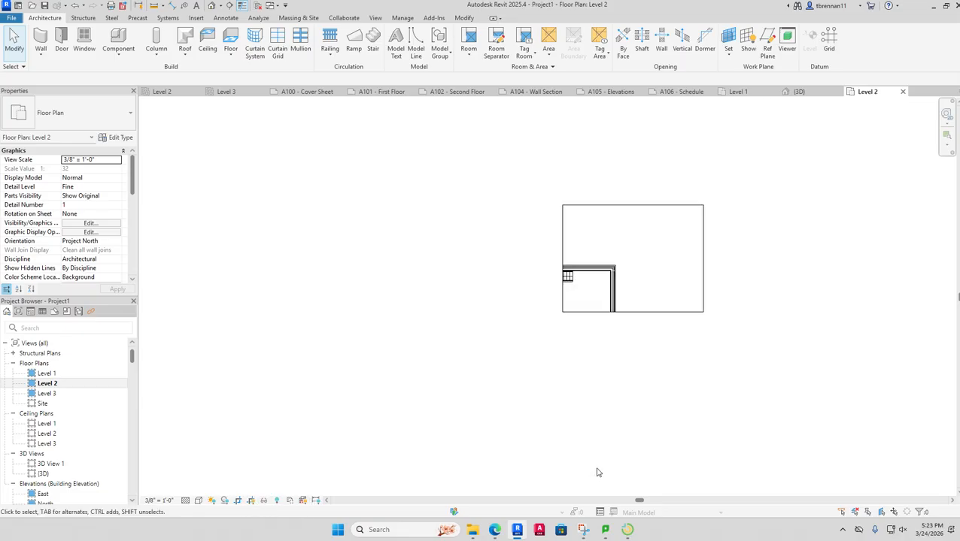
{"action": "left_click", "coordinate": [632, 311]}
{"action": "left_click_drag", "start_coordinate": [633, 311], "coordinate": [629, 449]}
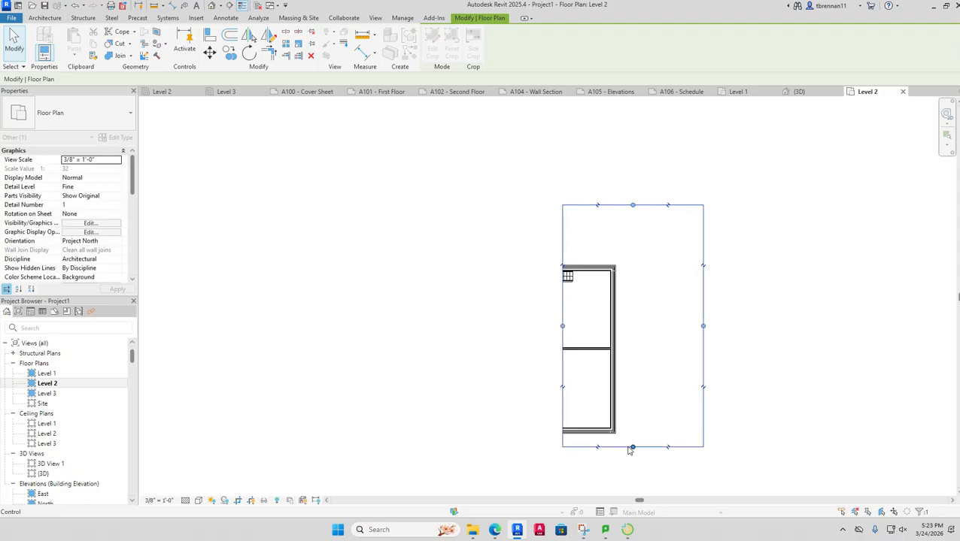
{"action": "left_click_drag", "start_coordinate": [561, 326], "coordinate": [444, 326]}
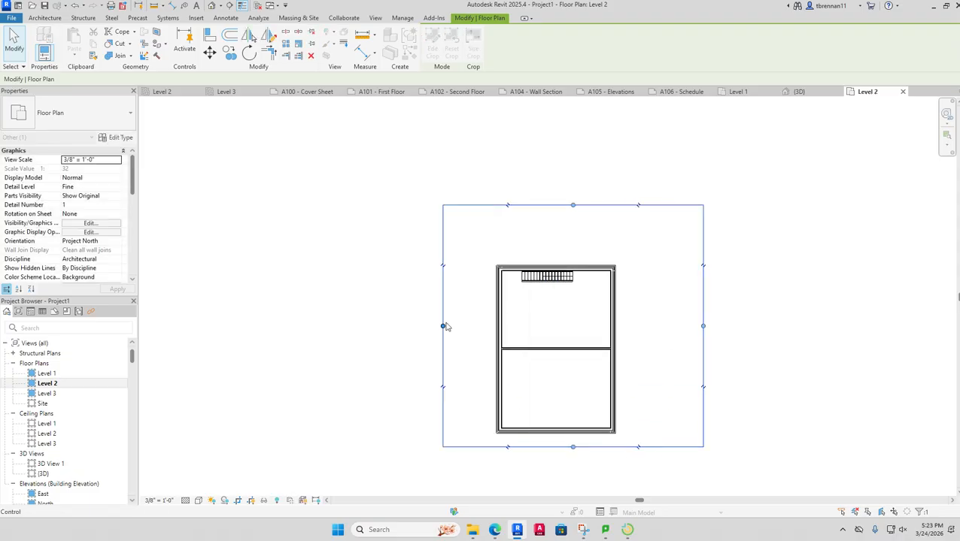
{"action": "left_click_drag", "start_coordinate": [572, 447], "coordinate": [572, 460]}
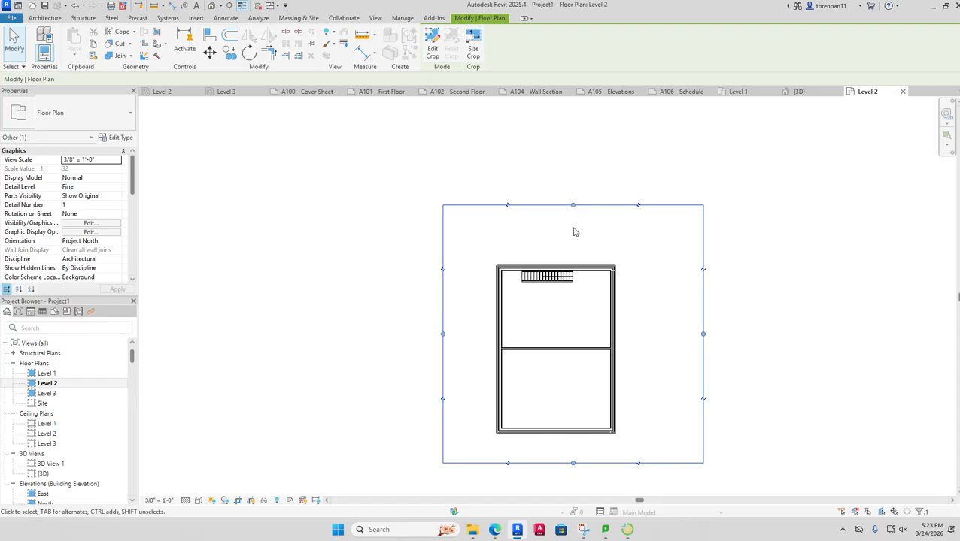
- Lower the upper edge of the Level 2 crop region toward the building and turn off view cropping
{"action": "left_click_drag", "start_coordinate": [573, 205], "coordinate": [573, 236]}
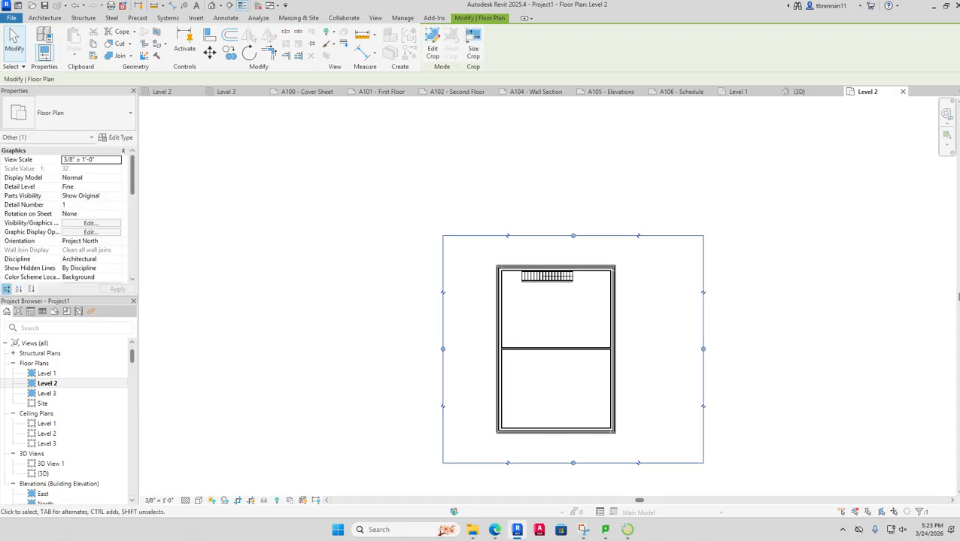
{"action": "left_click", "coordinate": [237, 501]}
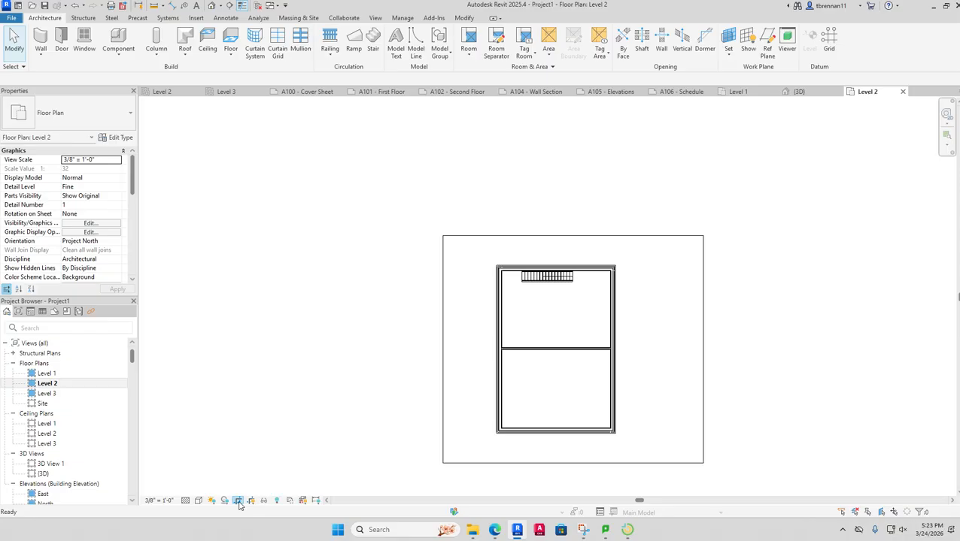
{"action": "left_click", "coordinate": [623, 464]}
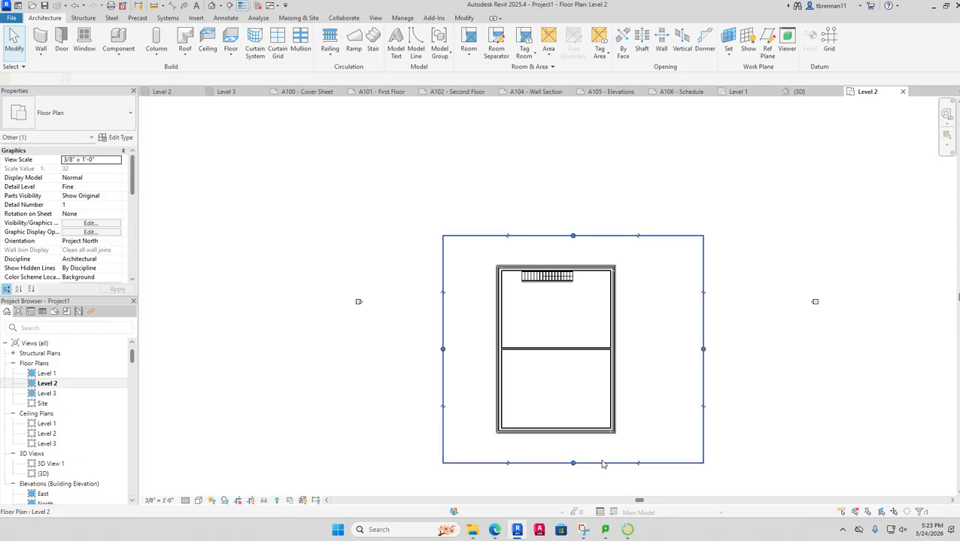
{"action": "left_click", "coordinate": [730, 407]}
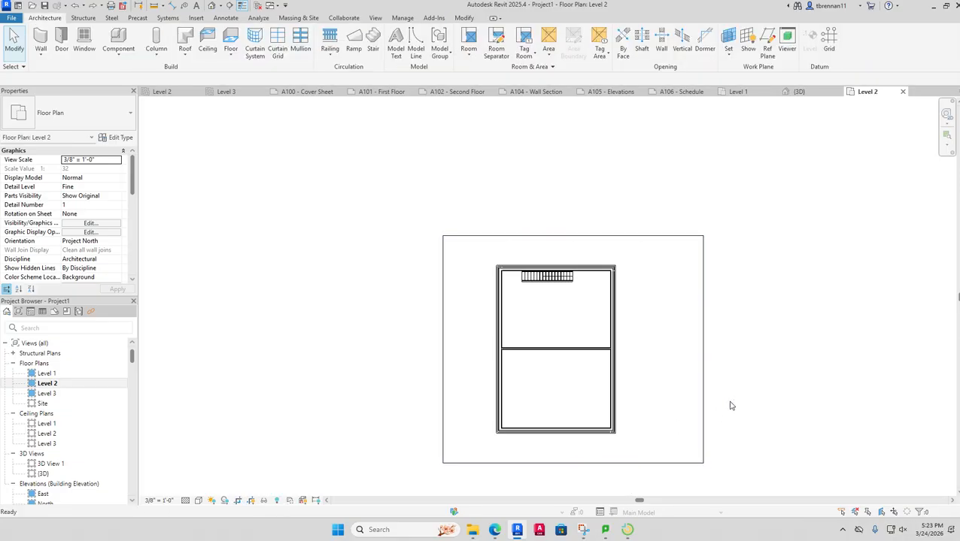
- Undo the cropping change and the crop region edge adjustments on the Level 2 plan
{"action": "key", "text": "ctrl+z"}
{"action": "key", "text": "ctrl+z"}
{"action": "key", "text": "ctrl+z"}
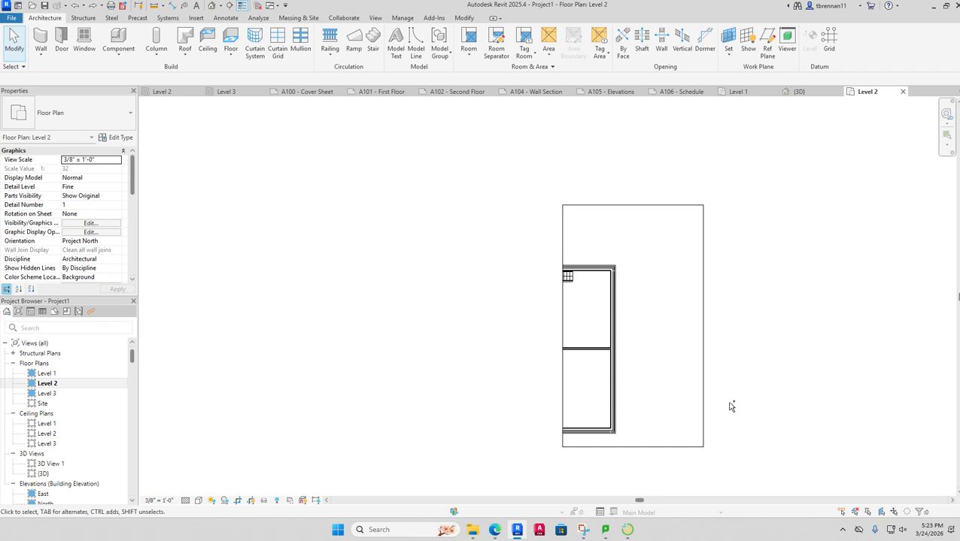
{"action": "key", "text": "ctrl+z"}
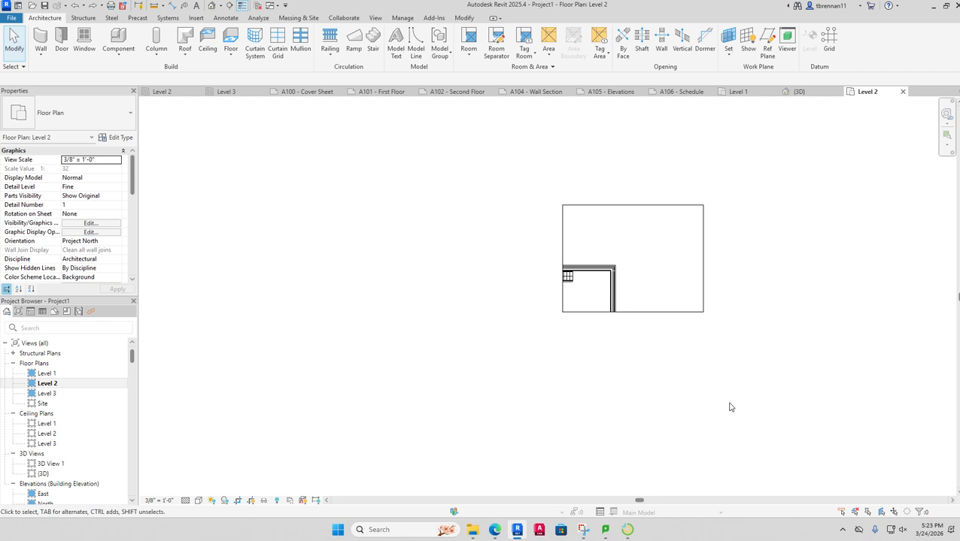
- Turn off view cropping on Level 2, edit the crop sketch, and extend its lower and left edges past the building's exterior walls
{"action": "left_click", "coordinate": [236, 500]}
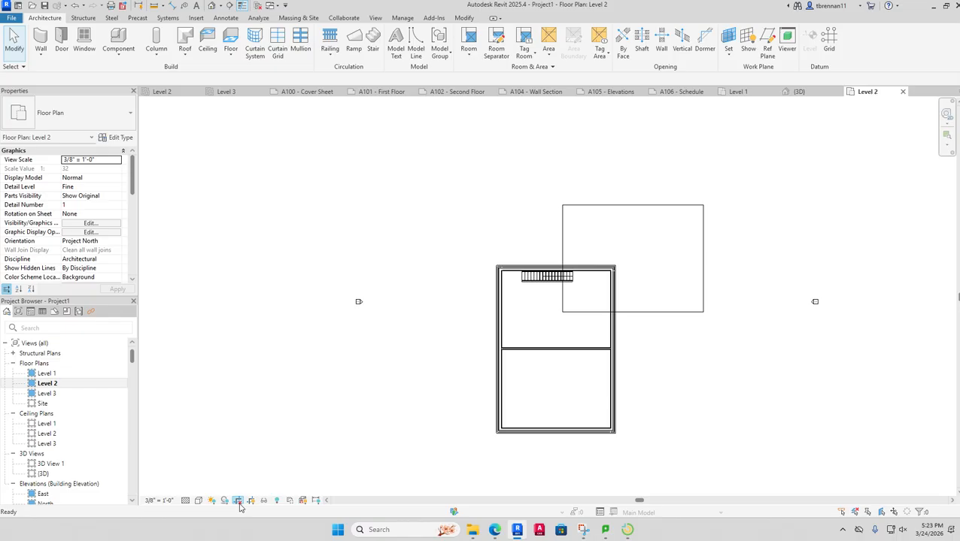
{"action": "double_click", "coordinate": [635, 312]}
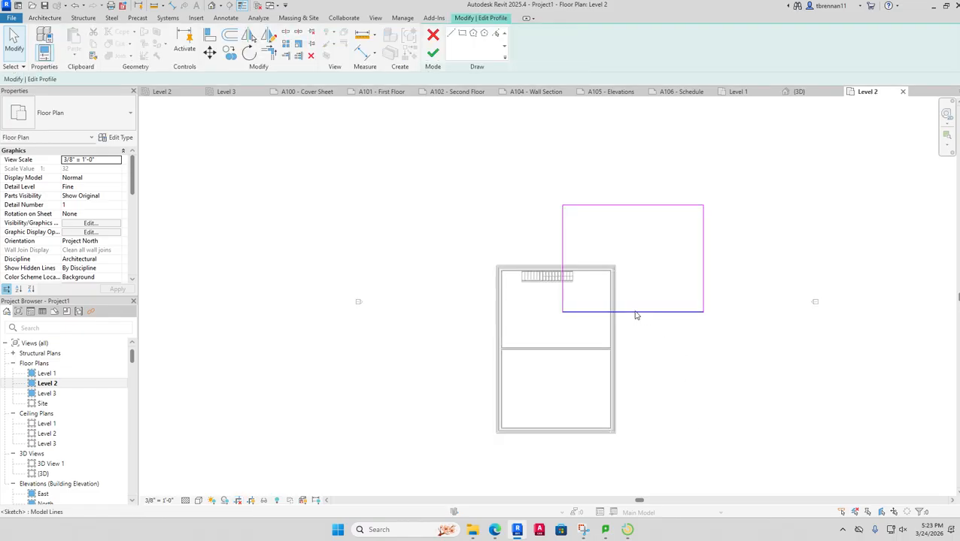
{"action": "left_click", "coordinate": [640, 315]}
{"action": "mouse_move", "coordinate": [640, 315]}
{"action": "left_mouse_down"}
{"action": "mouse_move", "coordinate": [619, 440]}
{"action": "mouse_move", "coordinate": [540, 428]}
{"action": "left_mouse_up"}
{"action": "left_click", "coordinate": [566, 330]}
{"action": "left_click_drag", "start_coordinate": [564, 331], "coordinate": [466, 336]}
- Bring the crop sketch's right and upper edges in close around the building and finish editing the crop
{"action": "left_click", "coordinate": [702, 348]}
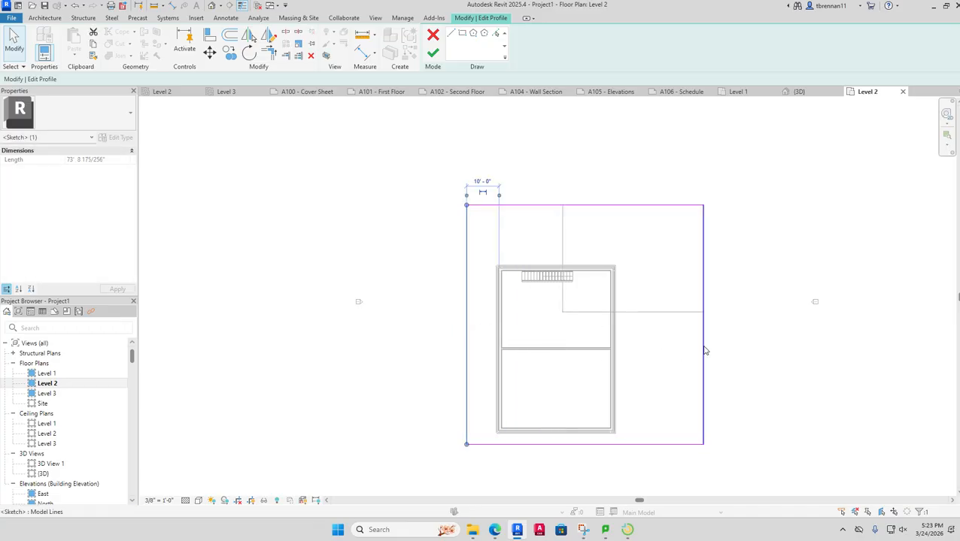
{"action": "left_click_drag", "start_coordinate": [703, 349], "coordinate": [640, 356]}
{"action": "left_click", "coordinate": [543, 233]}
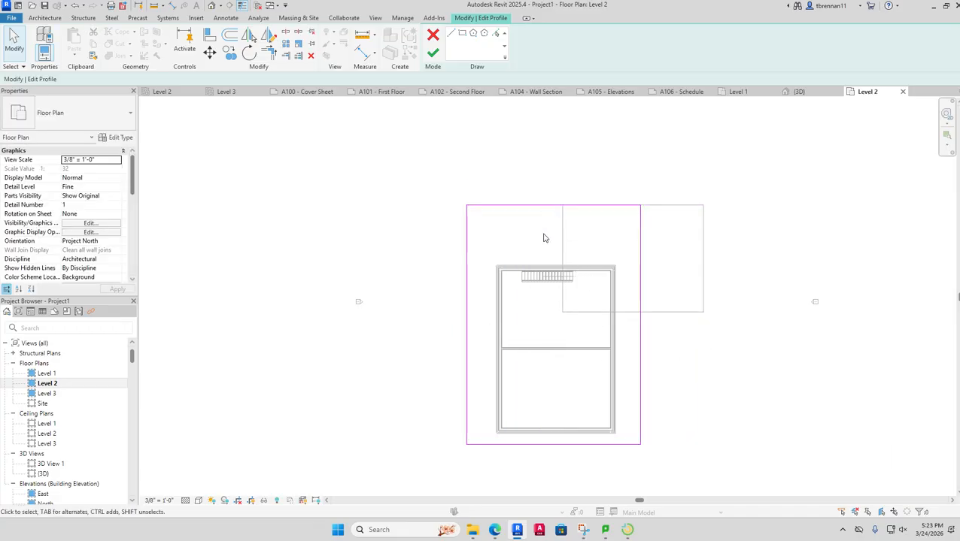
{"action": "left_click", "coordinate": [544, 205]}
{"action": "left_click_drag", "start_coordinate": [540, 208], "coordinate": [540, 237]}
{"action": "left_click", "coordinate": [436, 55]}
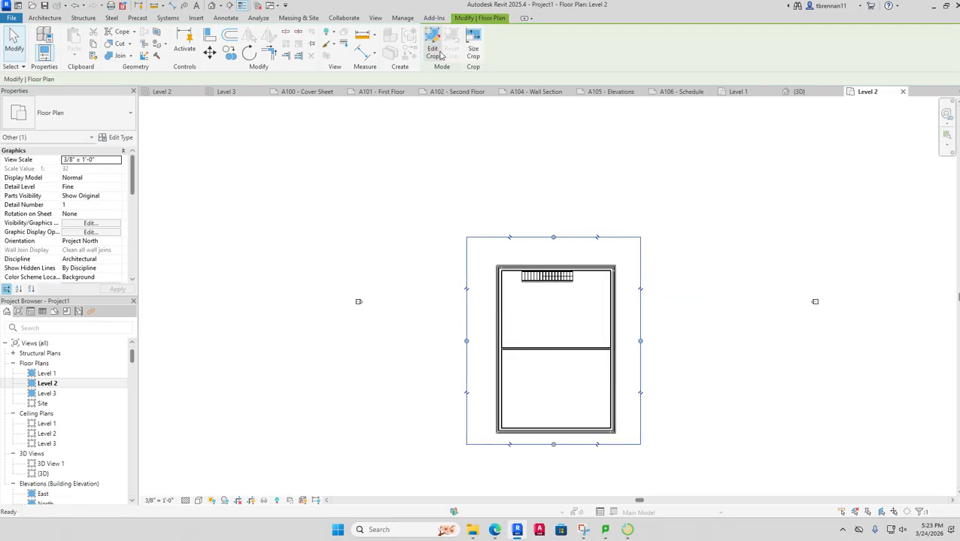
{"action": "left_click", "coordinate": [594, 160]}
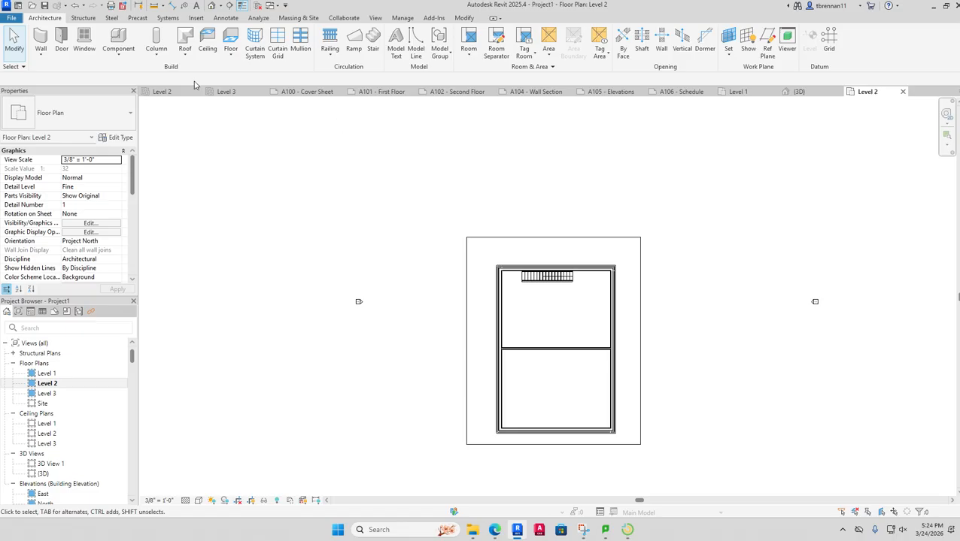
- Start a Wood Joist 10" - Wood Finish floor on Level 2 and create its boundary by picking the four exterior walls
{"action": "left_click", "coordinate": [232, 59]}
{"action": "left_click", "coordinate": [235, 71]}
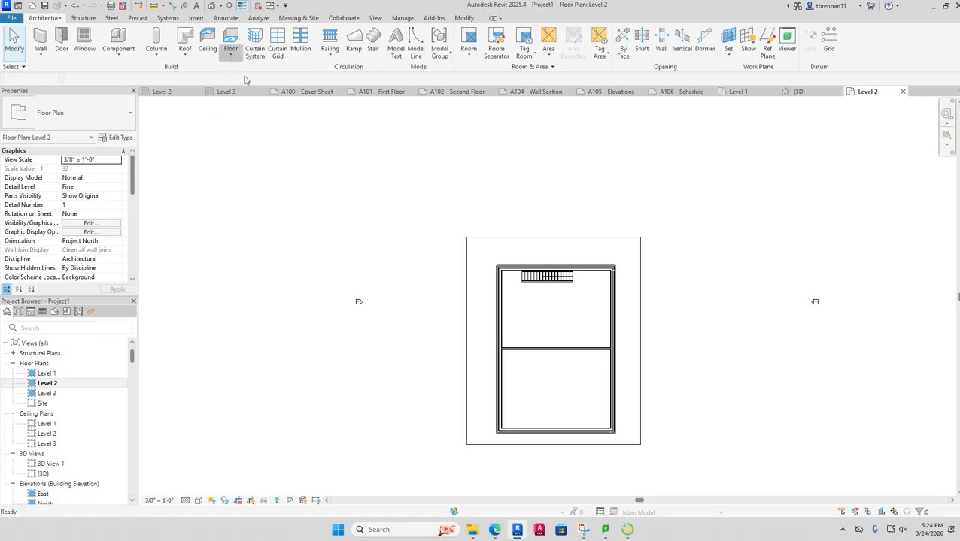
{"action": "left_click", "coordinate": [127, 126]}
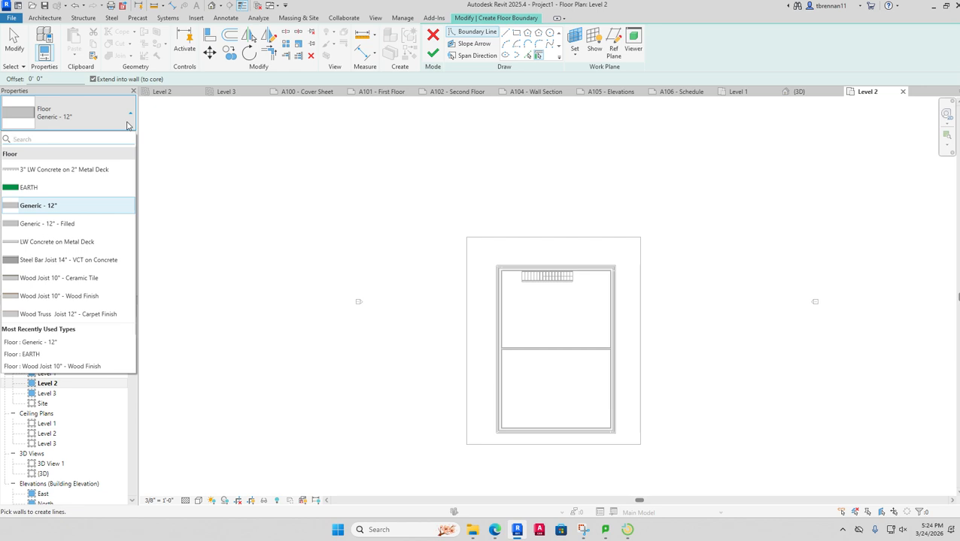
{"action": "left_click", "coordinate": [88, 298]}
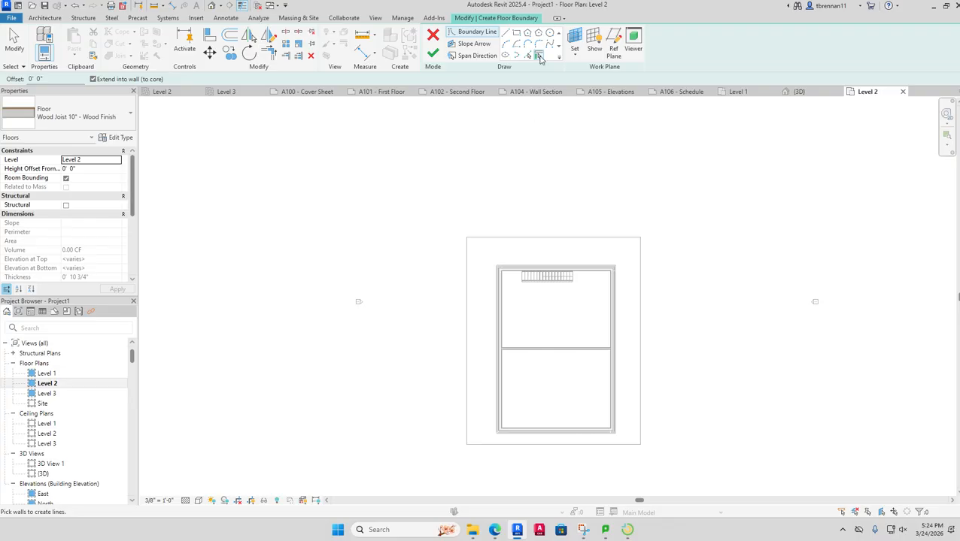
{"action": "left_click", "coordinate": [513, 272]}
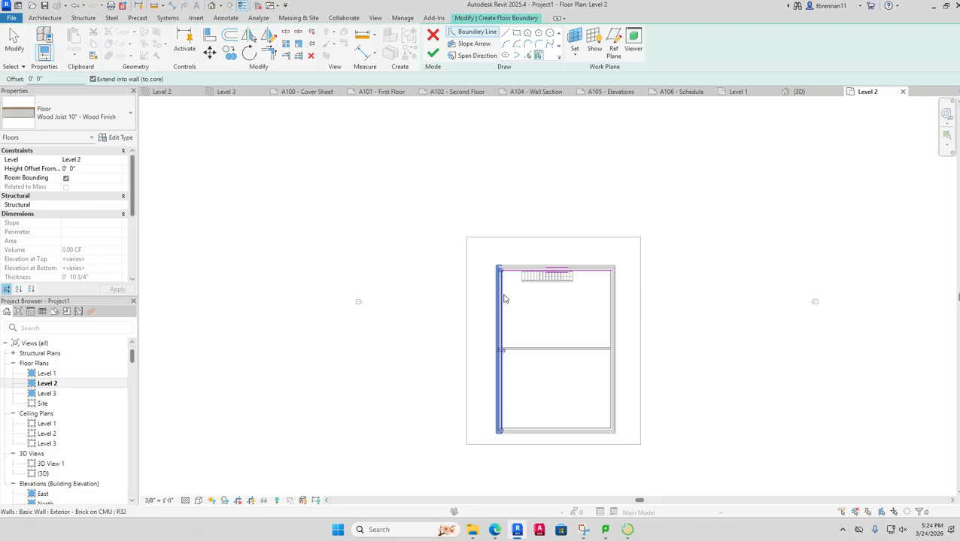
{"action": "left_click", "coordinate": [504, 300]}
{"action": "left_click", "coordinate": [559, 427]}
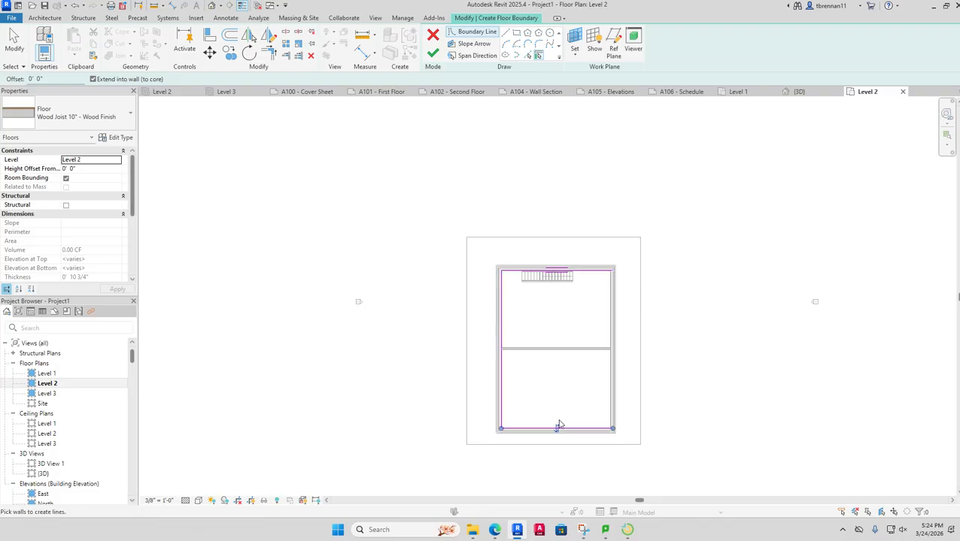
{"action": "left_click", "coordinate": [608, 407]}
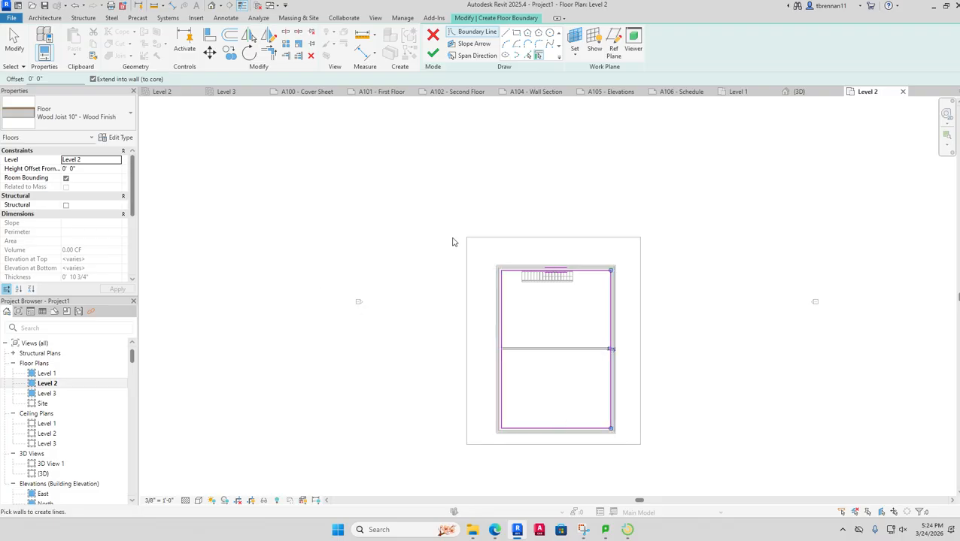
- Finish the Level 2 floor, join it and cut the overlapping volume out of the walls, and check it in the default 3D view
{"action": "left_click", "coordinate": [432, 53]}
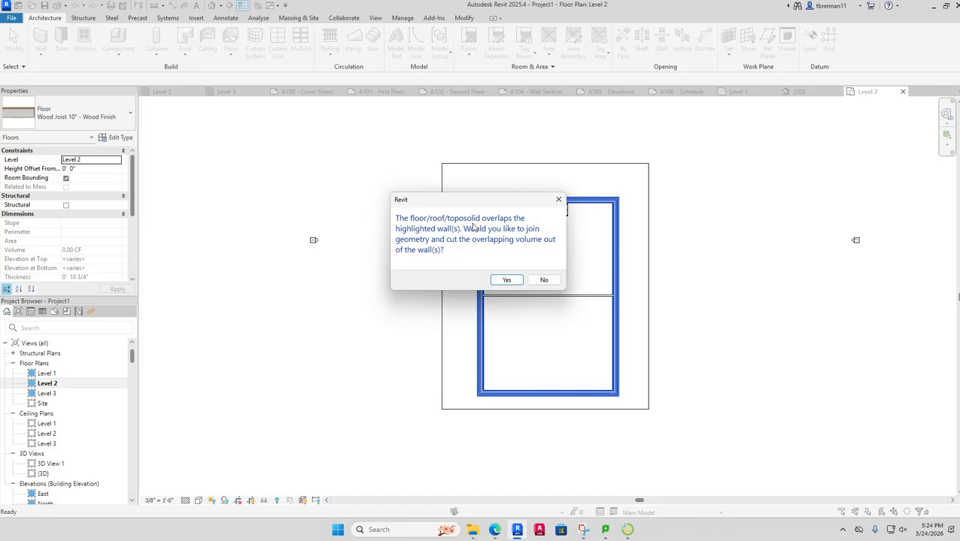
{"action": "left_click", "coordinate": [512, 280]}
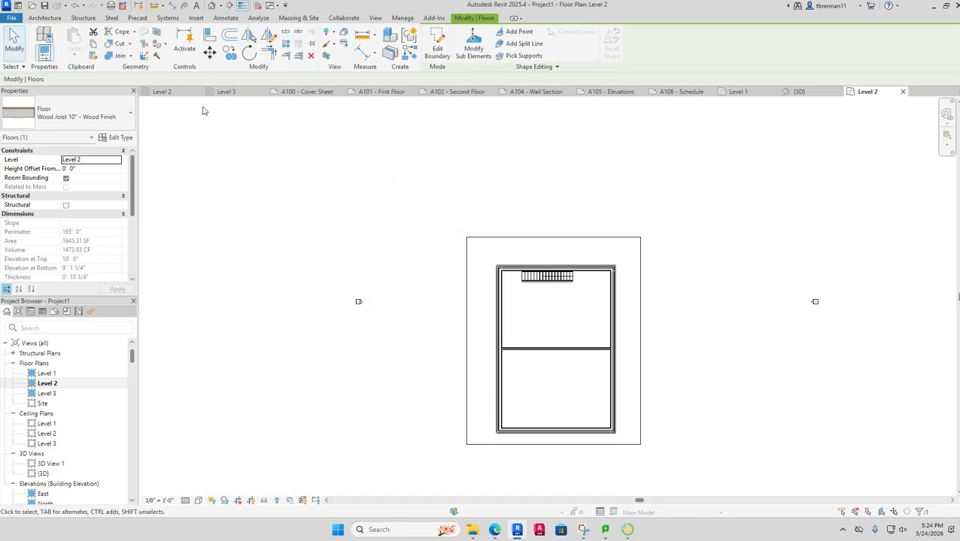
{"action": "left_click", "coordinate": [213, 6]}
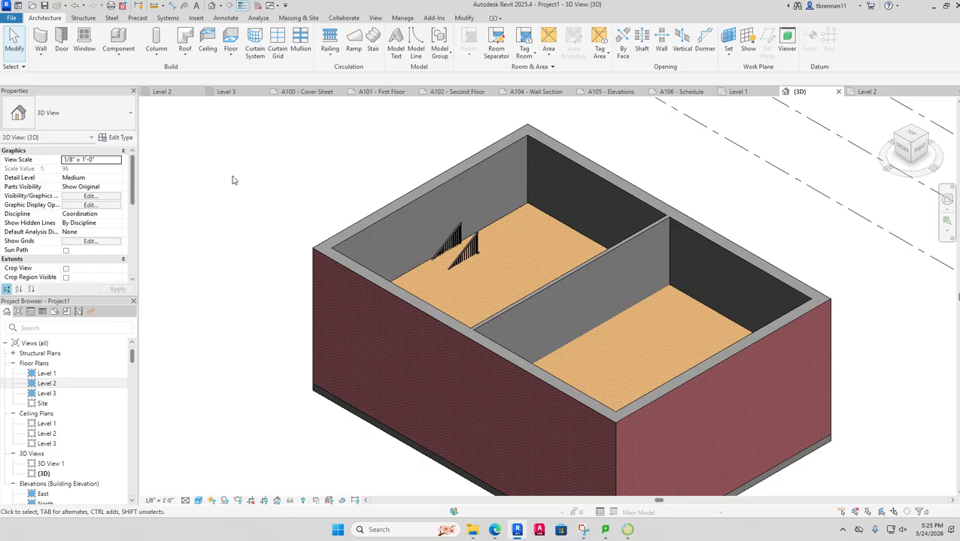
- Open the Level 1 floor plan, bring up the online help from the Section tool, and search it for SECTION
{"action": "double_click", "coordinate": [37, 374]}
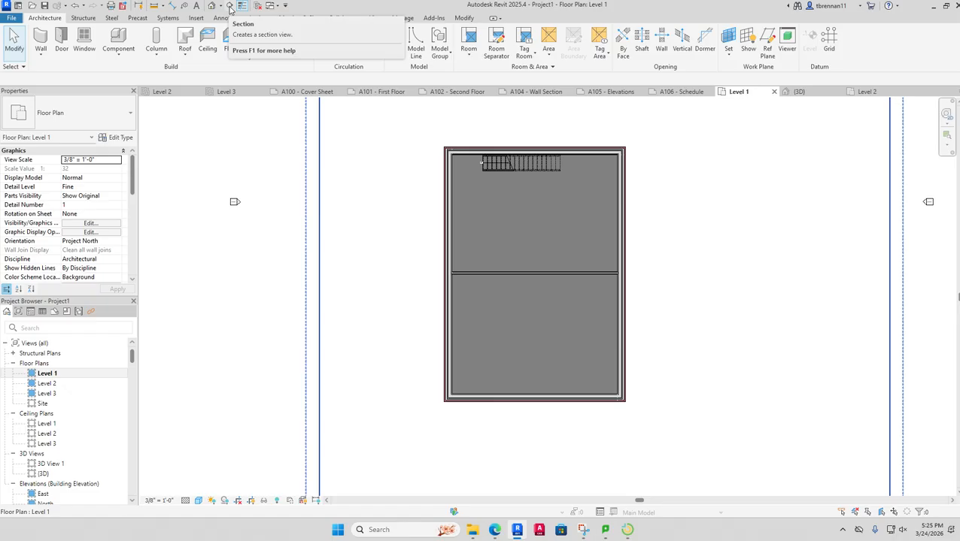
{"action": "key", "text": "F1"}
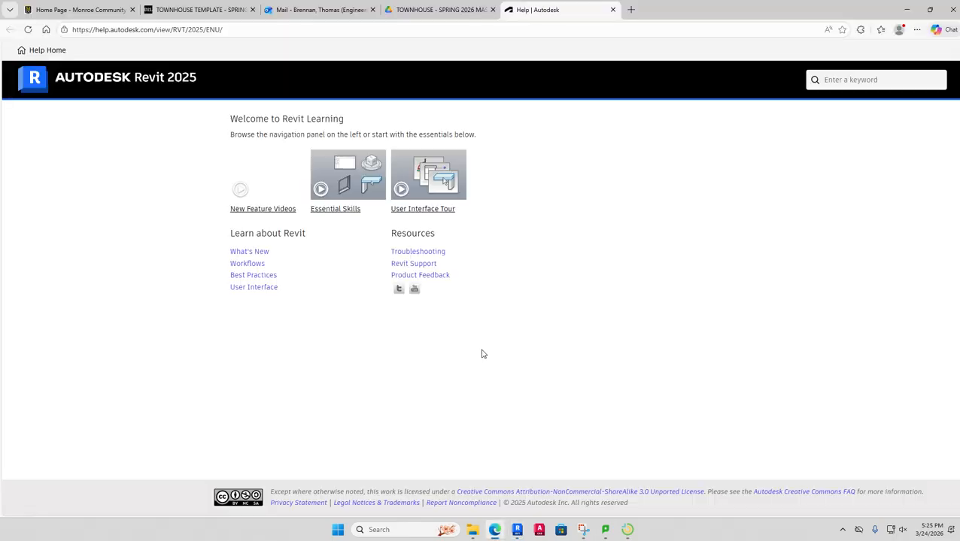
{"action": "left_click", "coordinate": [838, 85]}
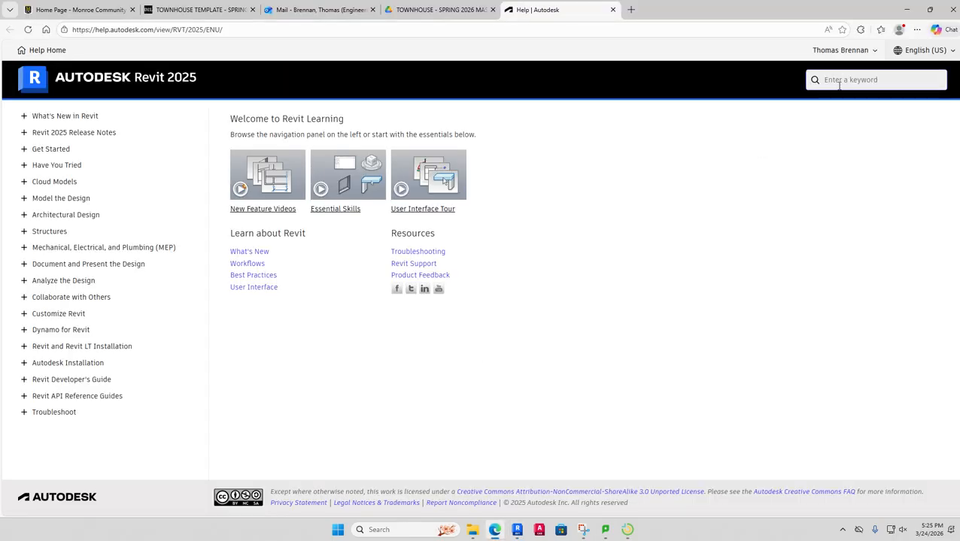
{"action": "type", "text": "SECT"}
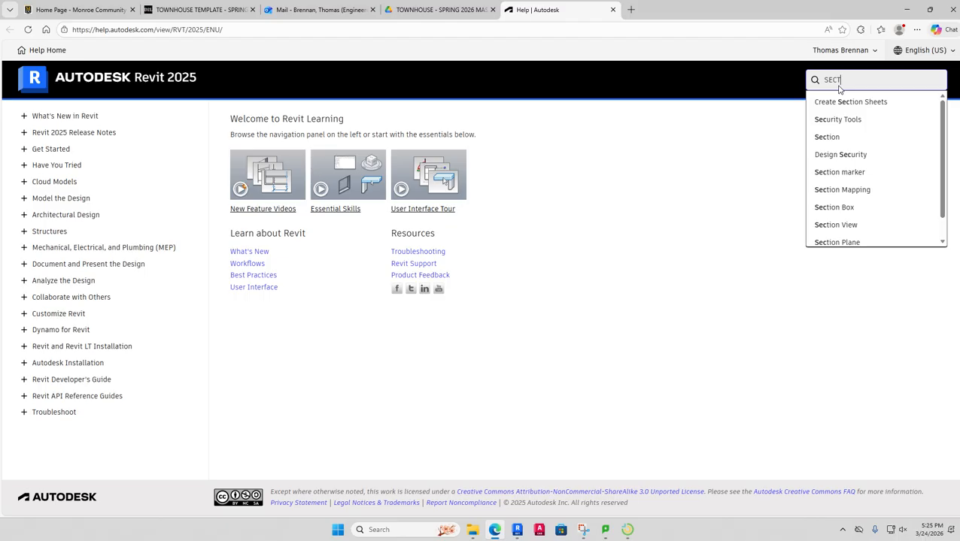
{"action": "type", "text": "ION"}
{"action": "key", "text": "Return"}
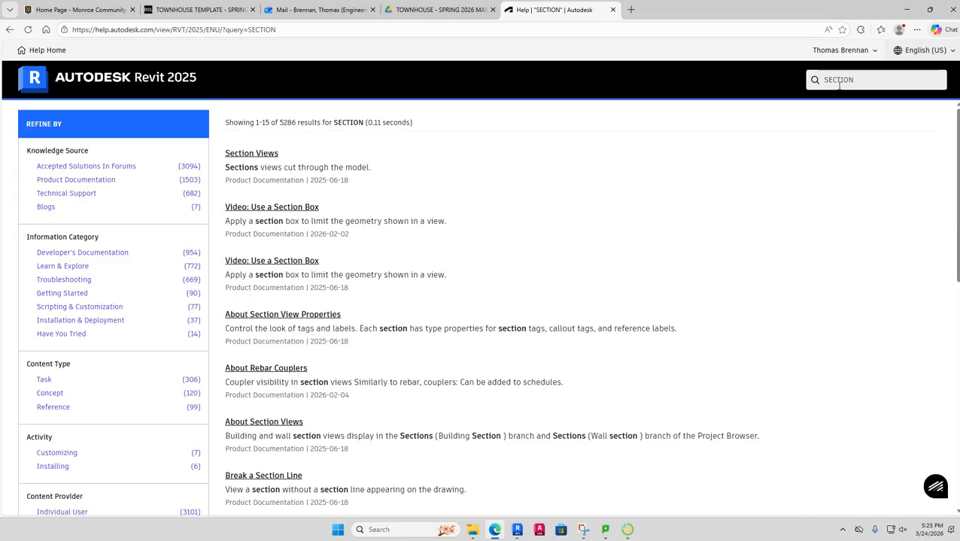
- Read the Section Views help topic and its About Section Views page with the example building section
{"action": "left_click", "coordinate": [245, 157]}
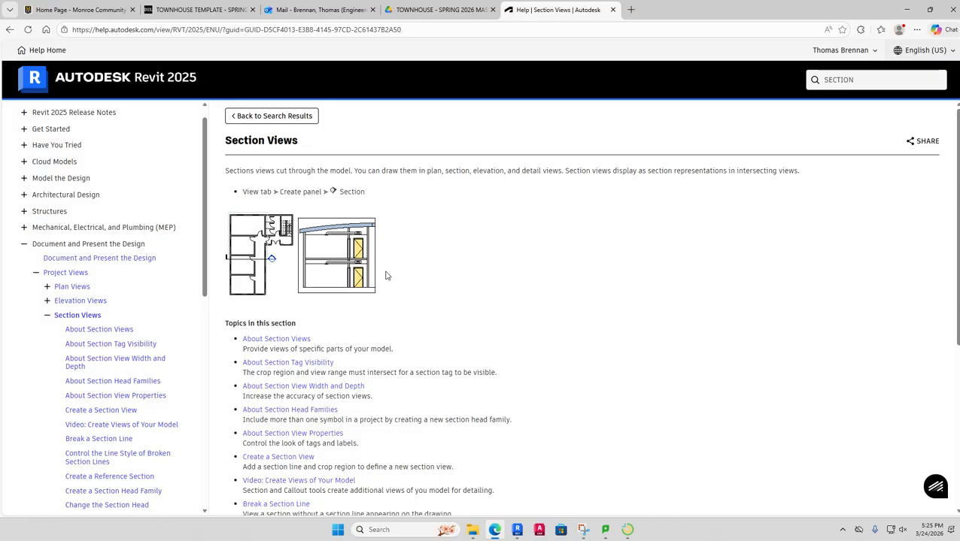
{"action": "left_click", "coordinate": [278, 339]}
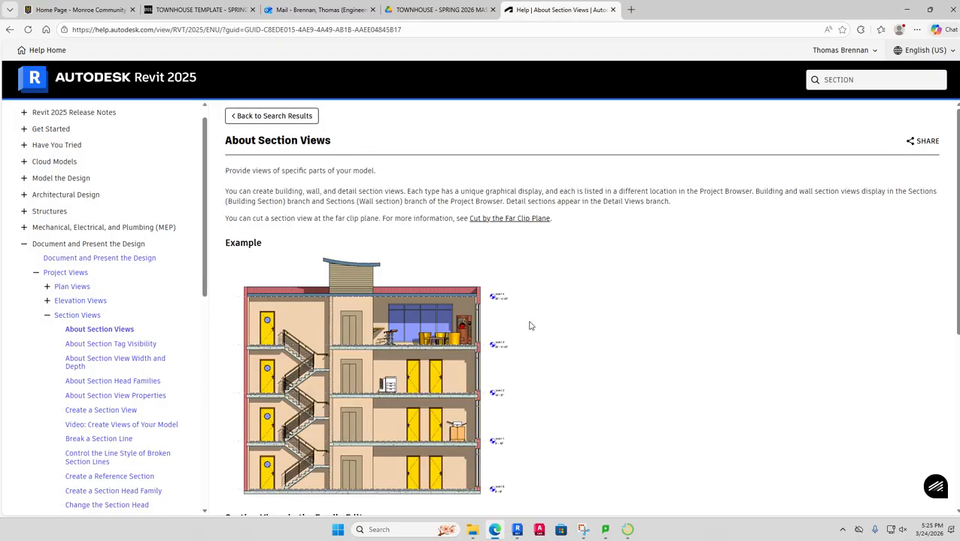
{"action": "scroll", "coordinate": [529, 326], "scroll_direction": "down", "scroll_amount": 4}
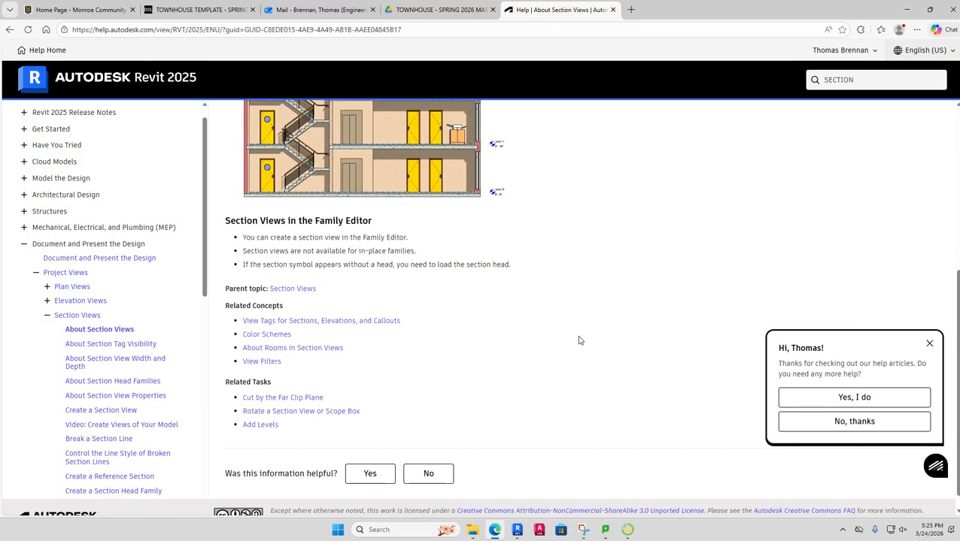
{"action": "scroll", "coordinate": [583, 335], "scroll_direction": "up", "scroll_amount": 4}
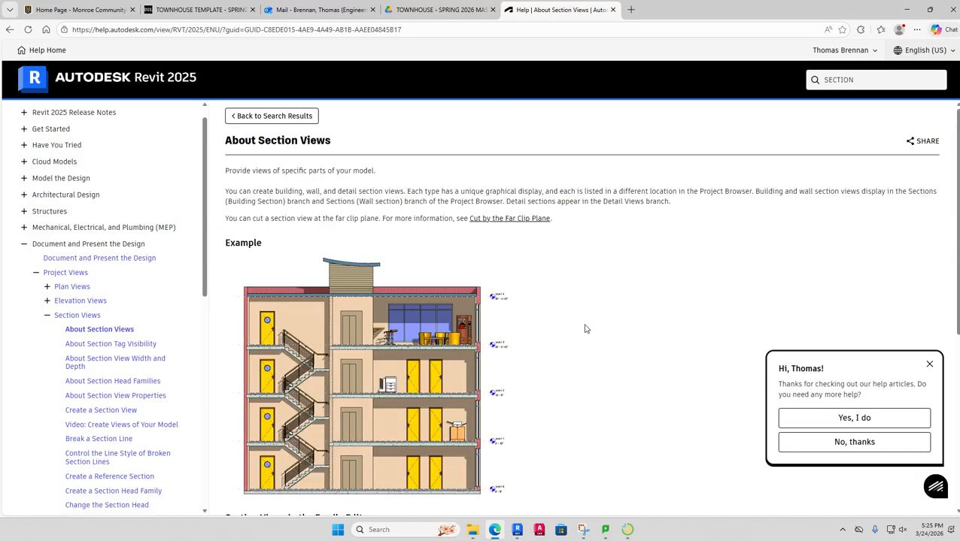
- Switch back to Revit, draw a horizontal Wall Section across the building between the stair and interior wall, and reveal hidden elements on Level 1
{"action": "left_click", "coordinate": [517, 531]}
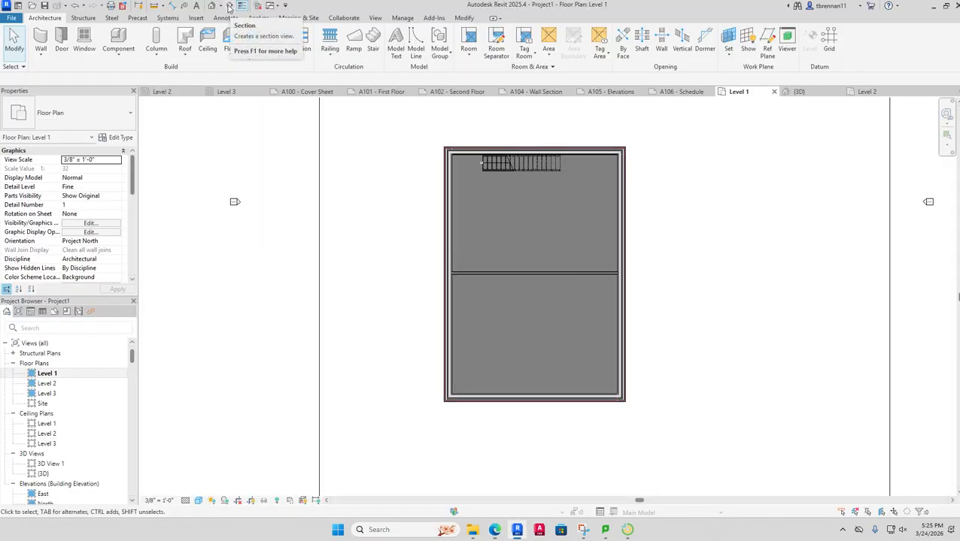
{"action": "left_click", "coordinate": [241, 5]}
{"action": "left_click", "coordinate": [390, 234]}
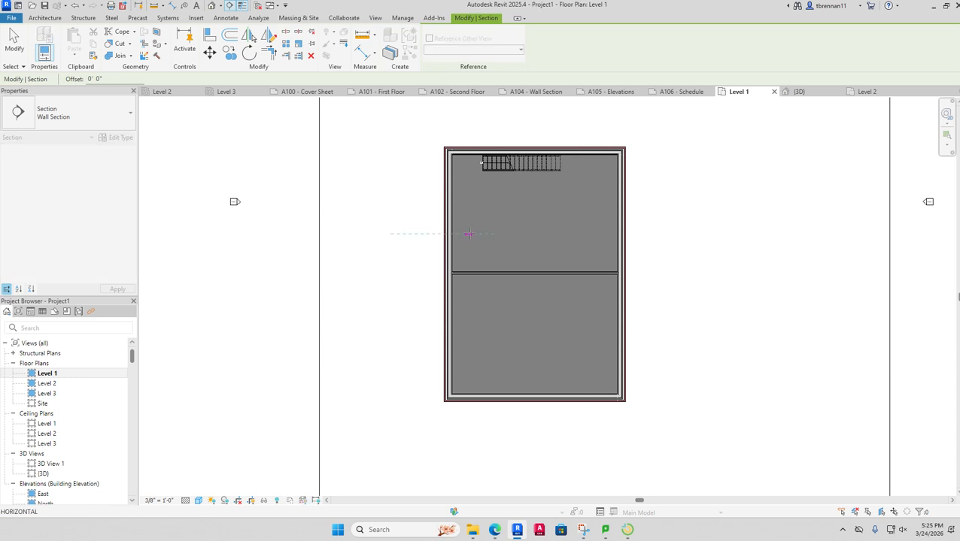
{"action": "left_click", "coordinate": [639, 234]}
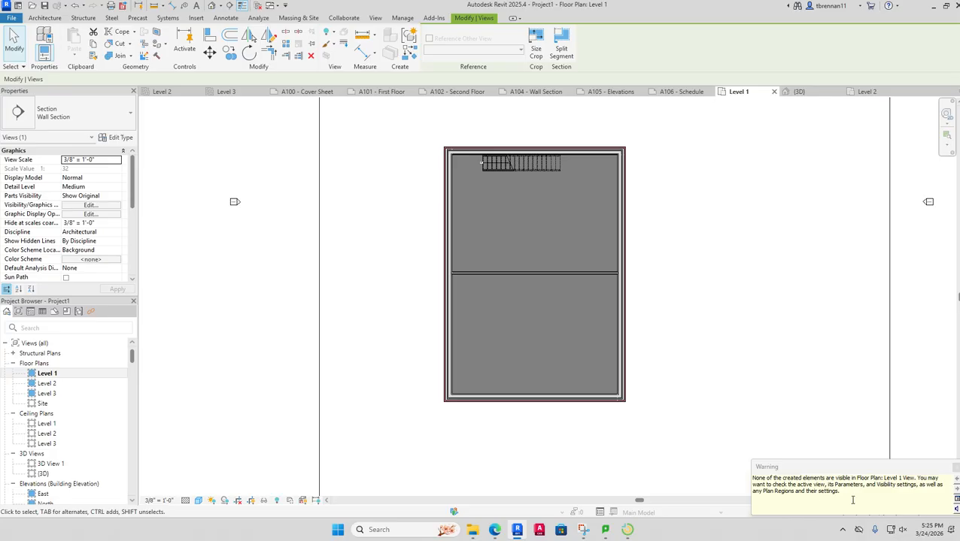
{"action": "left_click", "coordinate": [954, 468]}
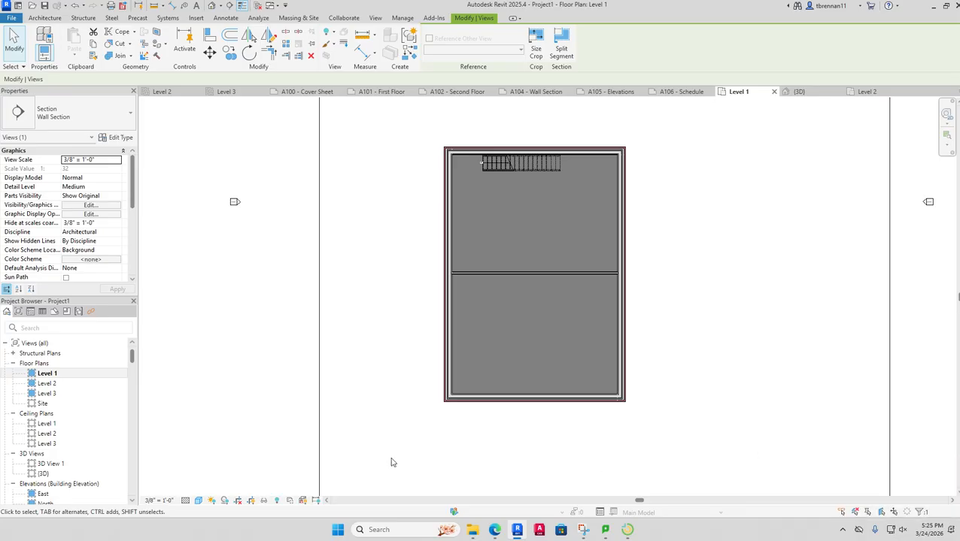
{"action": "left_click", "coordinate": [277, 501]}
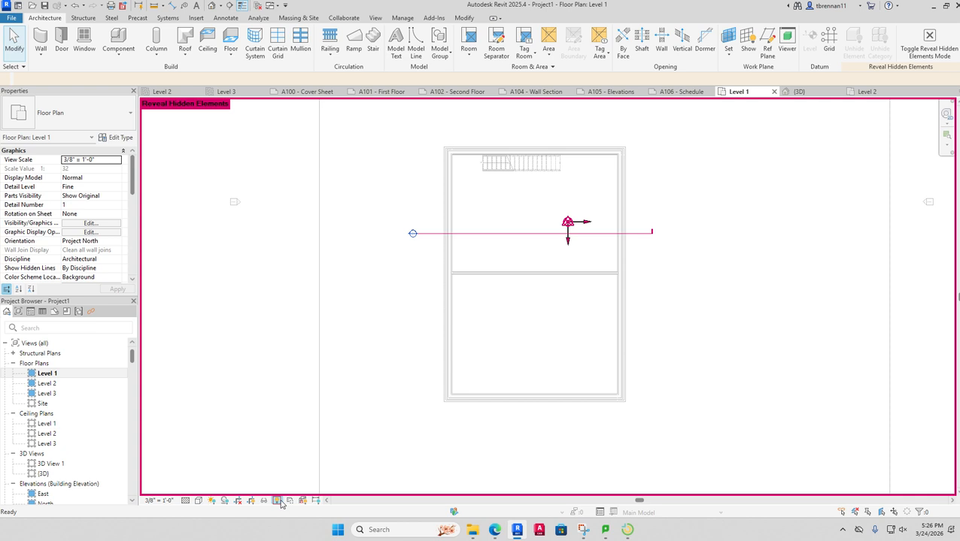
- Unhide the section's category on the Level 1 plan and turn off the reveal hidden elements mode
{"action": "left_click", "coordinate": [438, 235]}
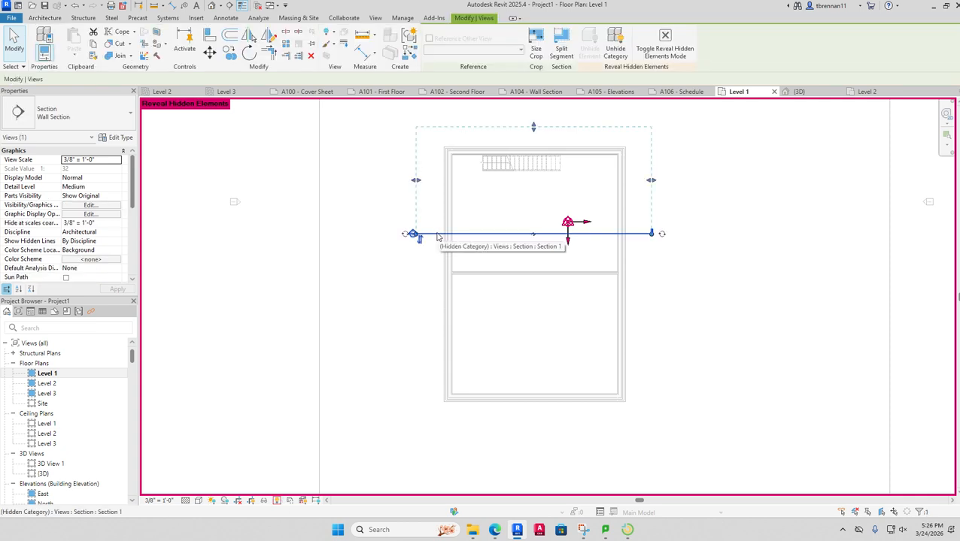
{"action": "right_click", "coordinate": [437, 237]}
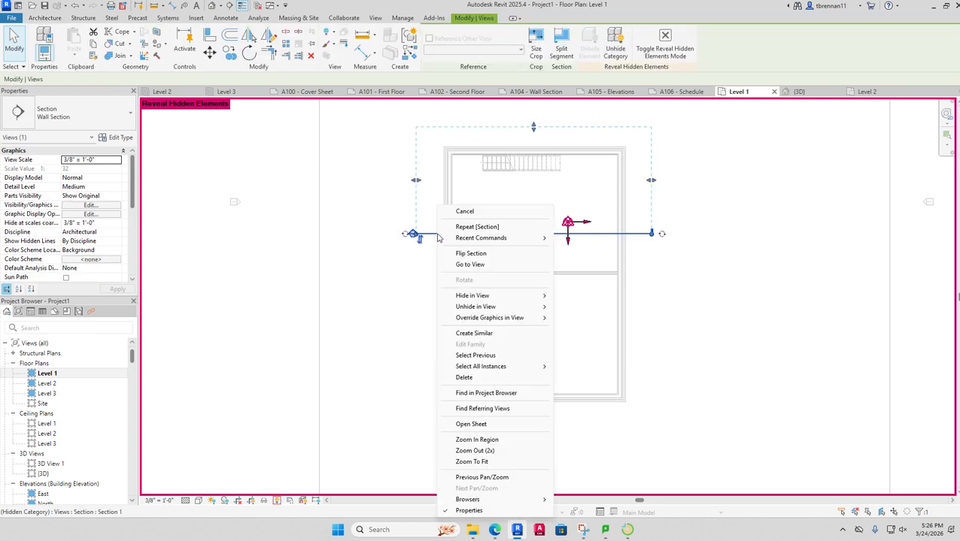
{"action": "mouse_move", "coordinate": [481, 307]}
{"action": "left_click", "coordinate": [579, 315]}
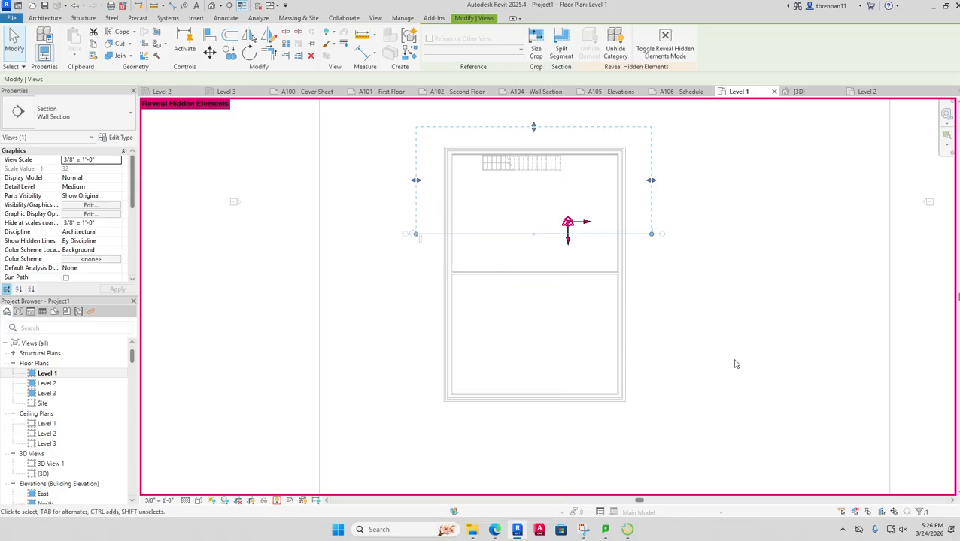
{"action": "left_click", "coordinate": [276, 500]}
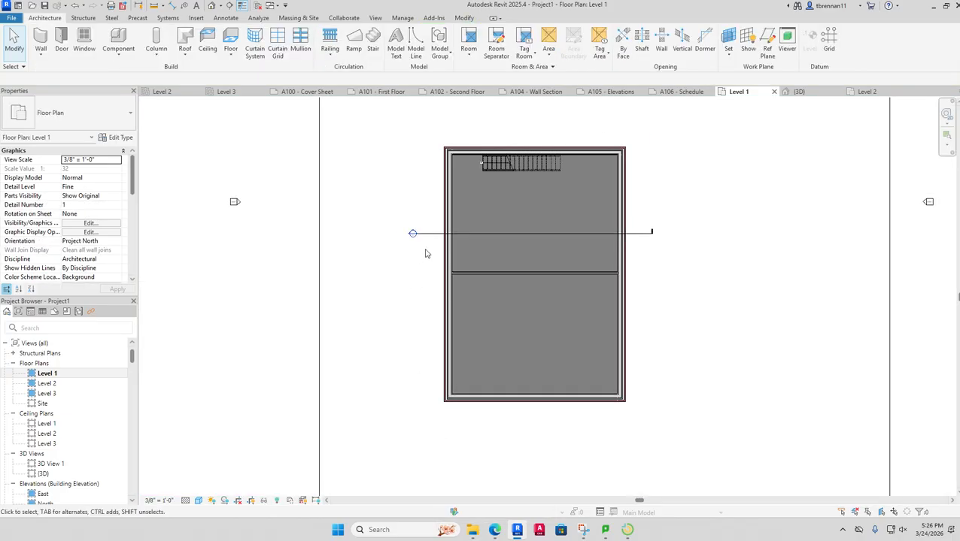
- Open the Section 1 view from its section head and stretch the upper edge of its crop region well above Level 3
{"action": "double_click", "coordinate": [413, 233]}
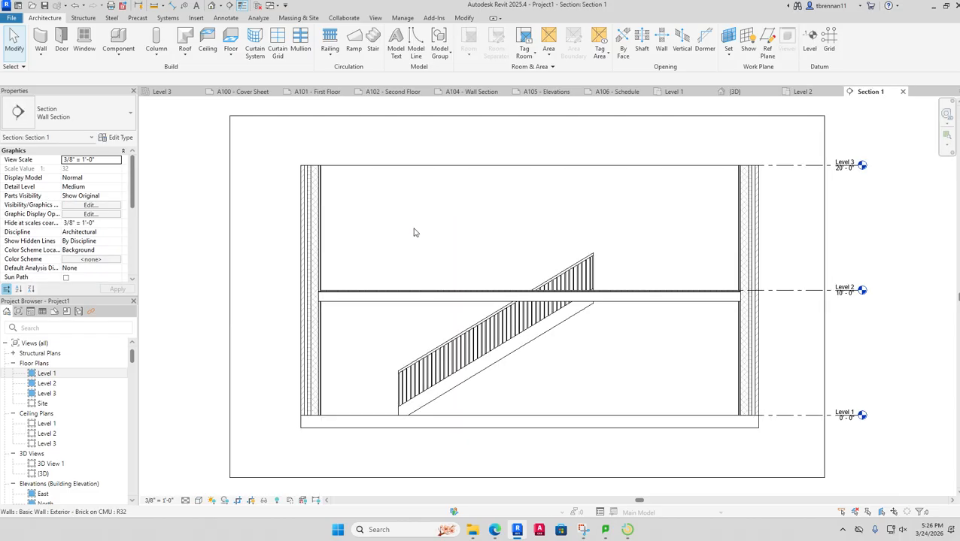
{"action": "scroll", "coordinate": [647, 392], "scroll_direction": "down", "scroll_amount": 3}
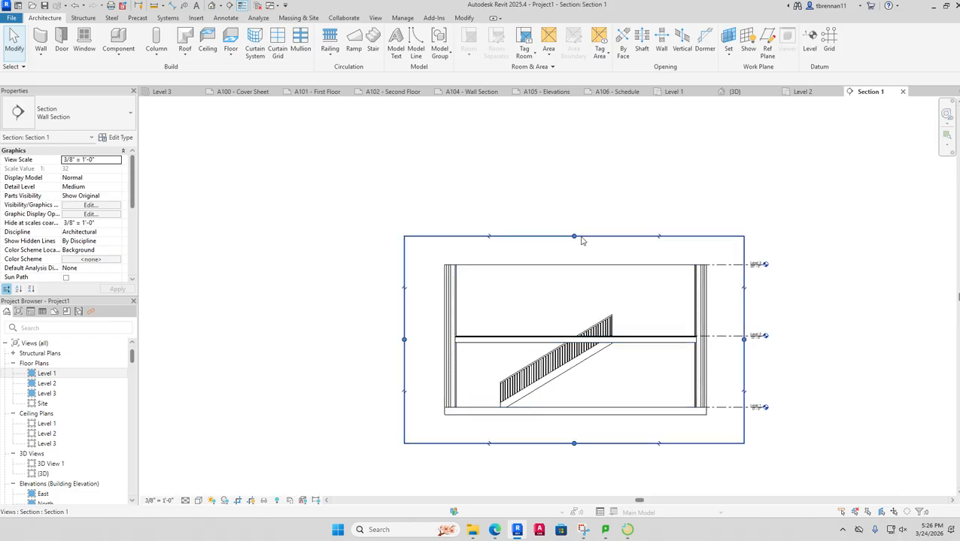
{"action": "left_click", "coordinate": [579, 236]}
{"action": "left_click_drag", "start_coordinate": [574, 236], "coordinate": [575, 120]}
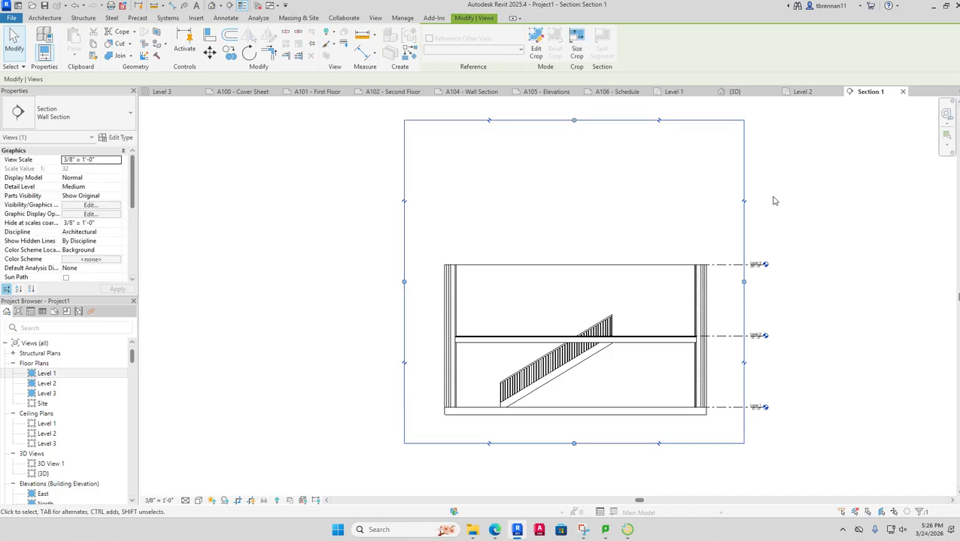
{"action": "left_click", "coordinate": [816, 232]}
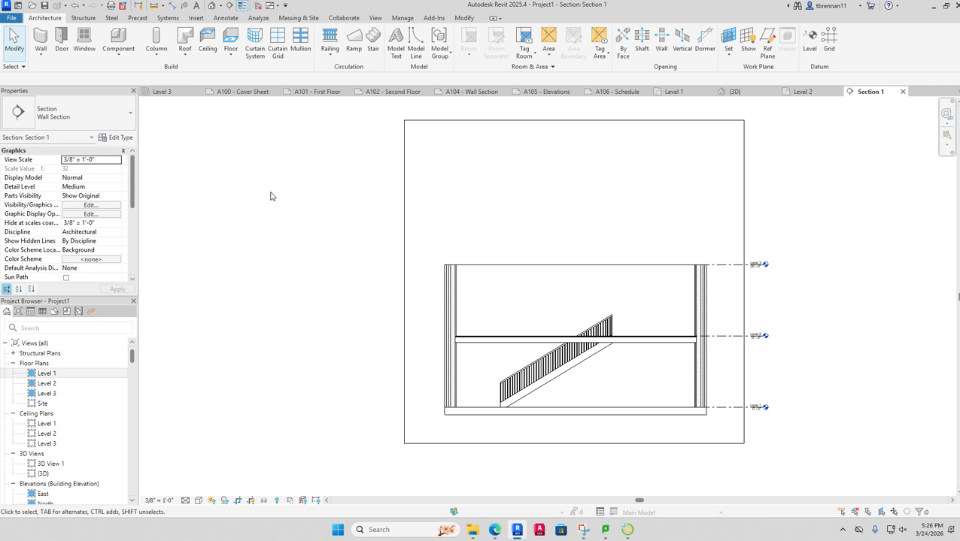
- On the Level 3 floor plan, set the underlay's base level to Level 1 and turn off Crop View
{"action": "double_click", "coordinate": [50, 394]}
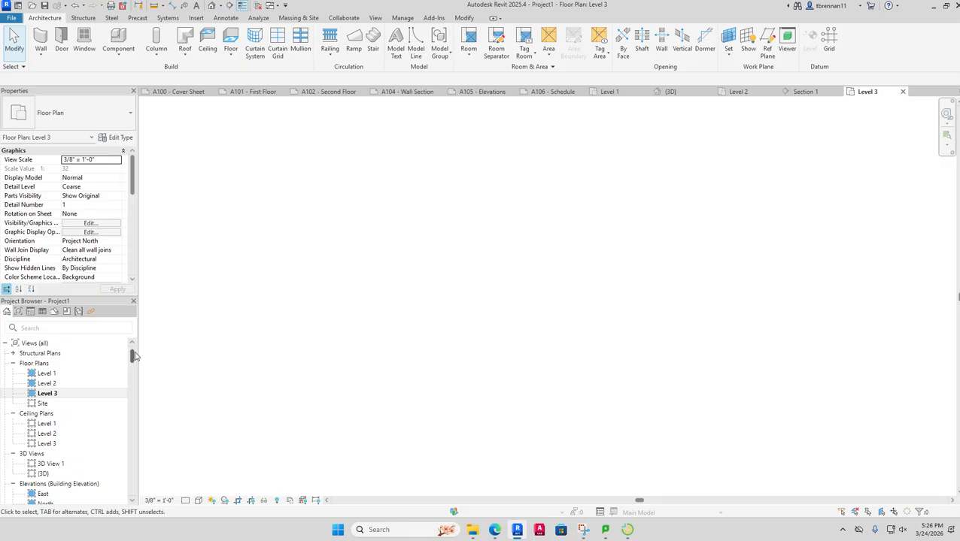
{"action": "mouse_move", "coordinate": [134, 355]}
{"action": "left_mouse_down"}
{"action": "mouse_move", "coordinate": [135, 365]}
{"action": "mouse_move", "coordinate": [133, 352]}
{"action": "left_mouse_up"}
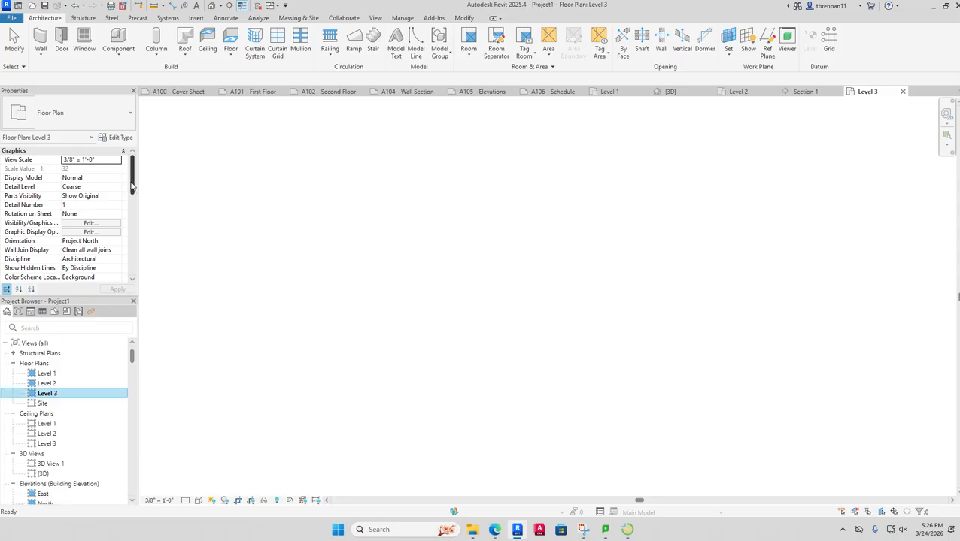
{"action": "left_click_drag", "start_coordinate": [130, 179], "coordinate": [130, 220]}
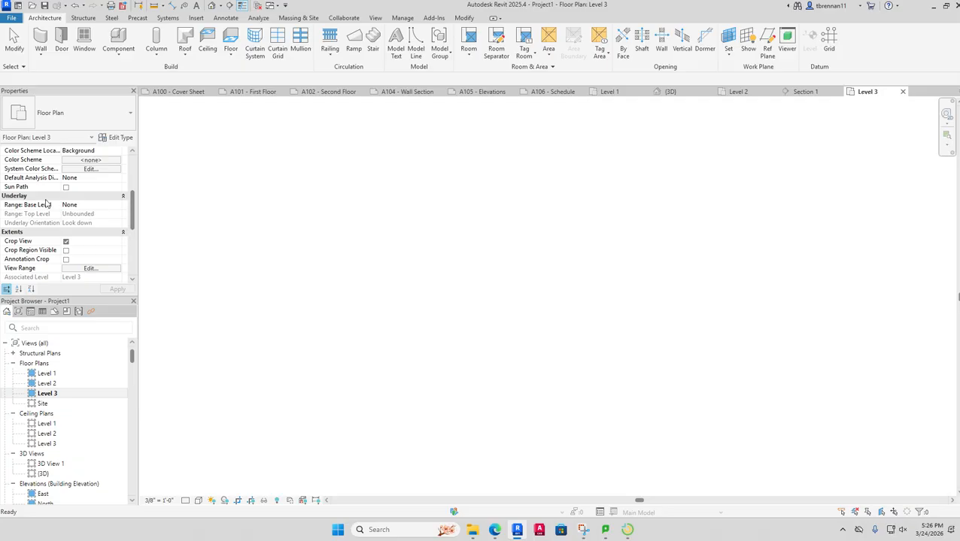
{"action": "left_click", "coordinate": [116, 210]}
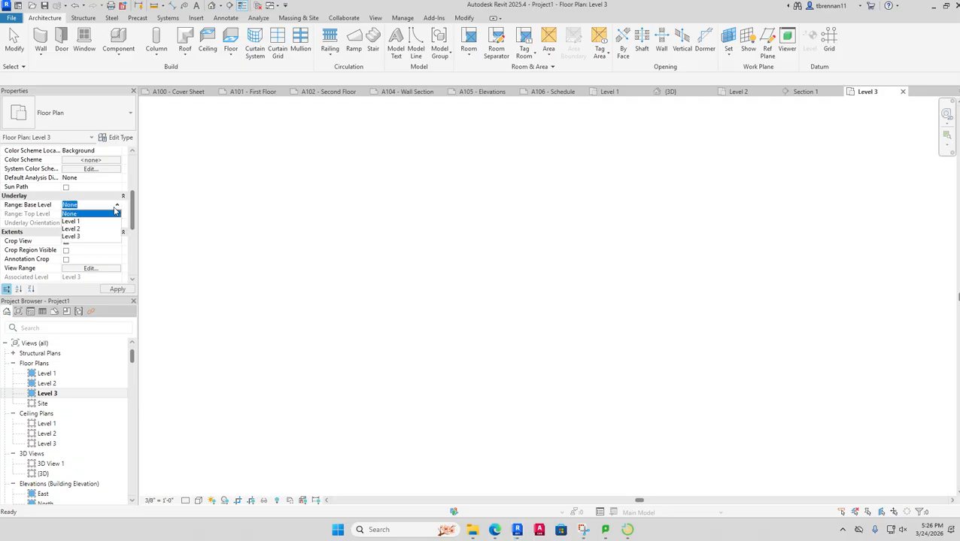
{"action": "left_click", "coordinate": [72, 222]}
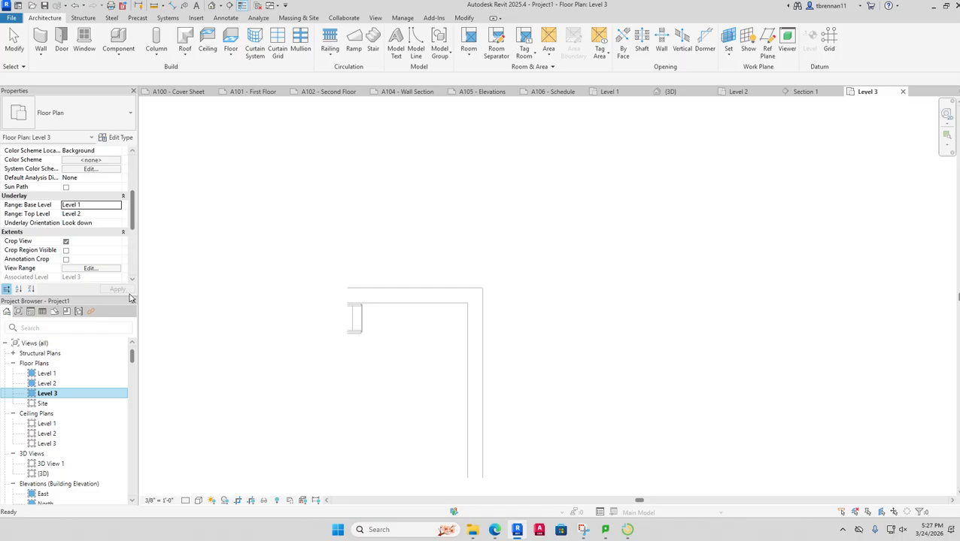
{"action": "scroll", "coordinate": [265, 322], "scroll_direction": "down", "scroll_amount": 2}
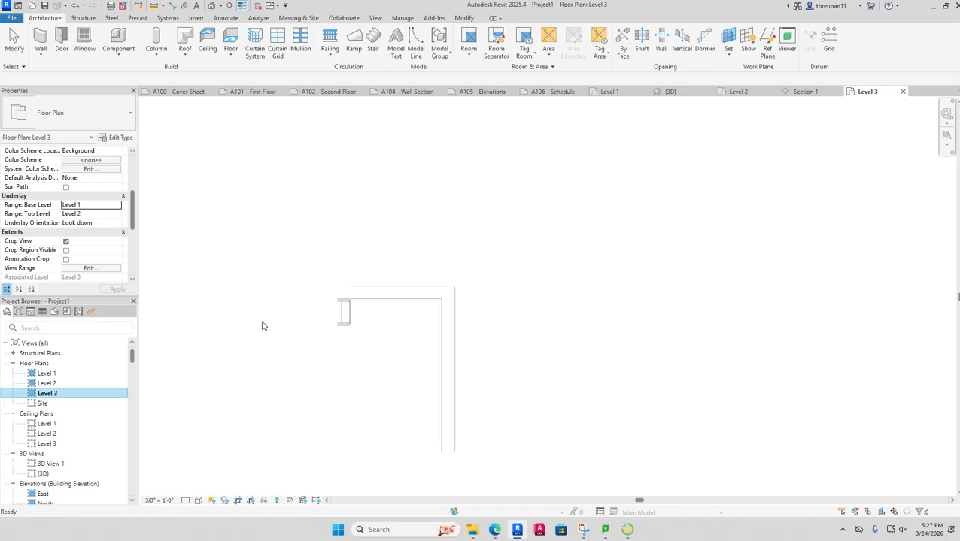
{"action": "left_click", "coordinate": [239, 501]}
{"action": "middle_click_drag", "start_coordinate": [310, 432], "coordinate": [458, 265]}
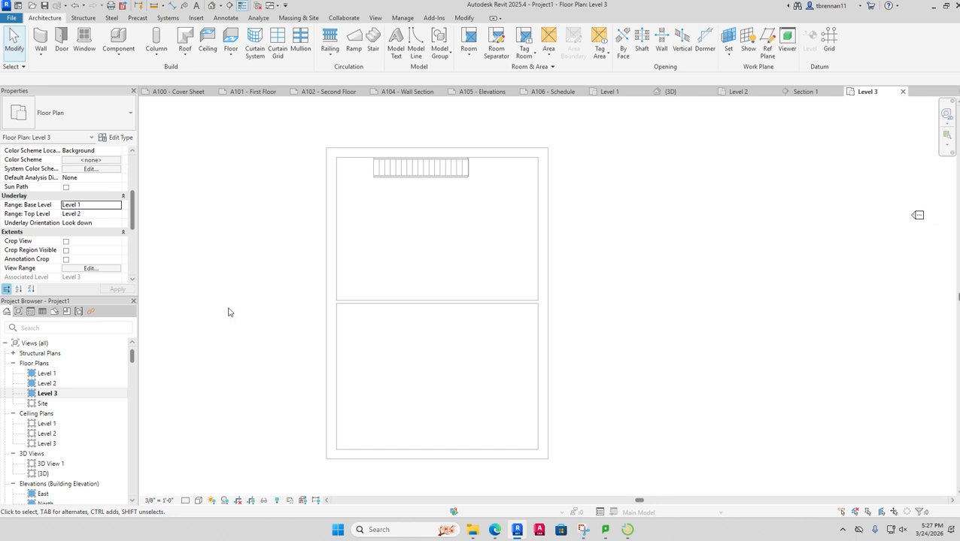
- Sketch the boundary of a Wood Joist 10" - Wood Finish floor on Level 3 by picking the four exterior walls
{"action": "left_click", "coordinate": [231, 57]}
{"action": "left_click", "coordinate": [242, 74]}
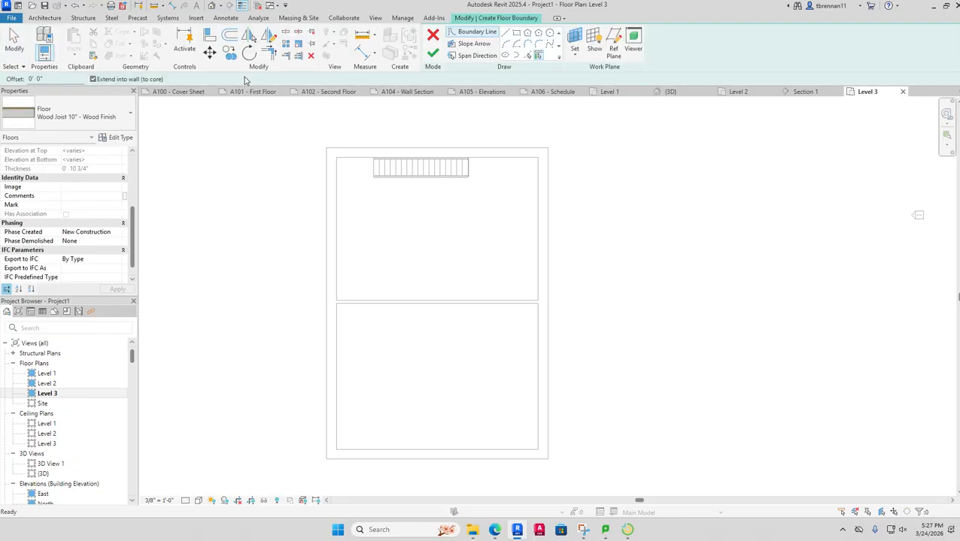
{"action": "left_click", "coordinate": [351, 164]}
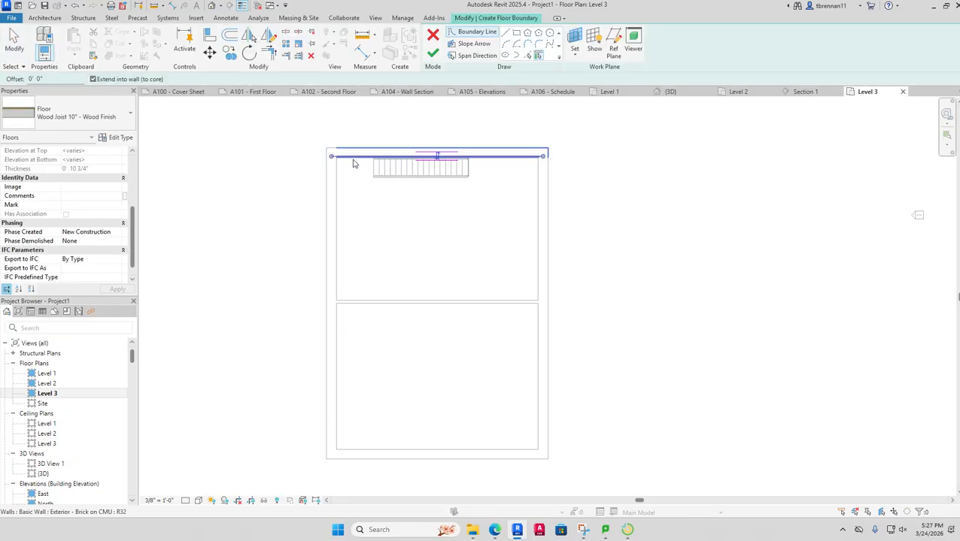
{"action": "left_click", "coordinate": [337, 184]}
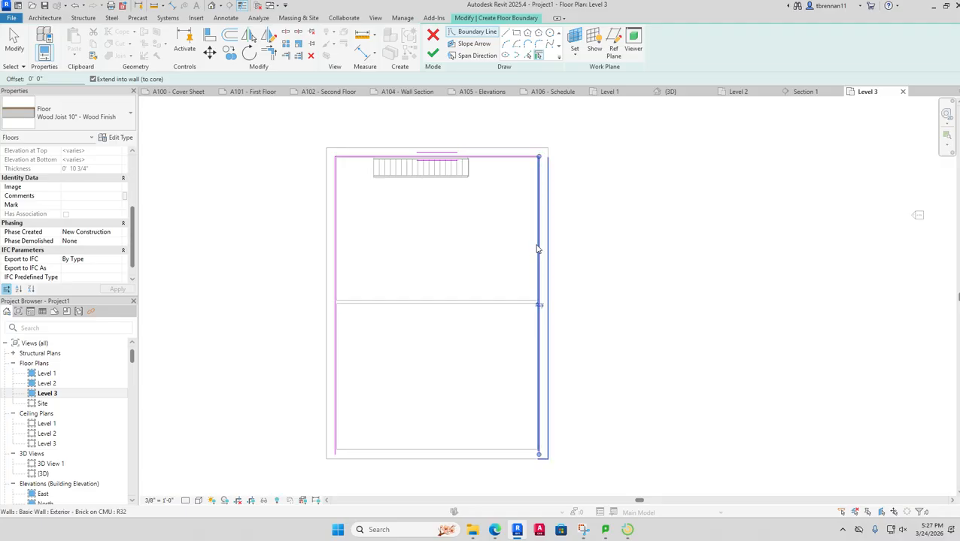
{"action": "left_click", "coordinate": [537, 249]}
{"action": "left_click", "coordinate": [450, 452]}
{"action": "left_click", "coordinate": [483, 159]}
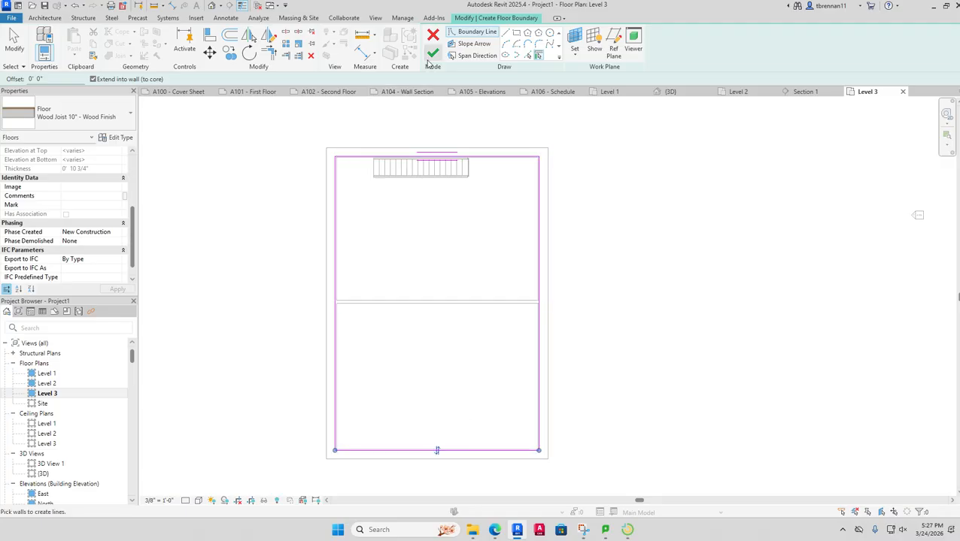
- Finish the Level 3 floor with the overlapping volume cut out of the joined walls, and check it in the default 3D view
{"action": "left_click", "coordinate": [433, 53]}
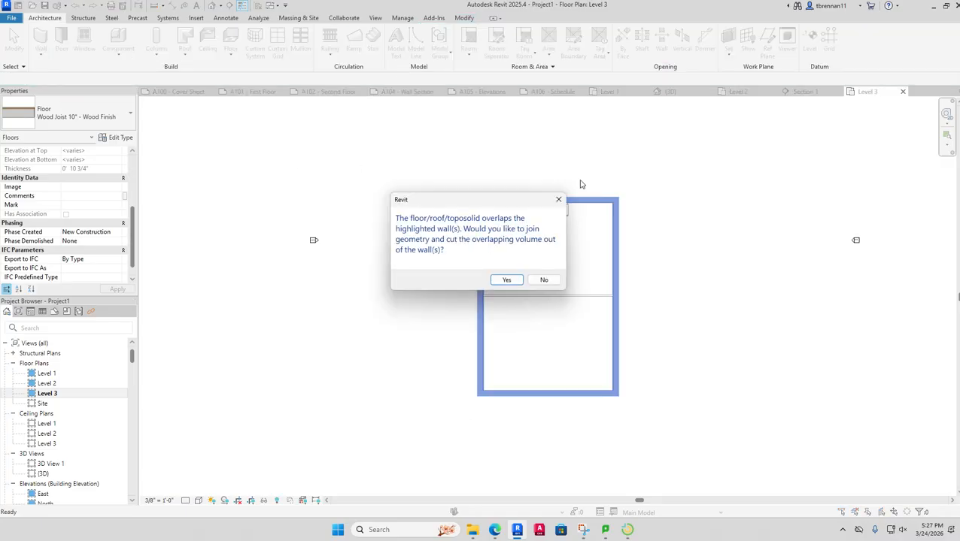
{"action": "left_click", "coordinate": [507, 279]}
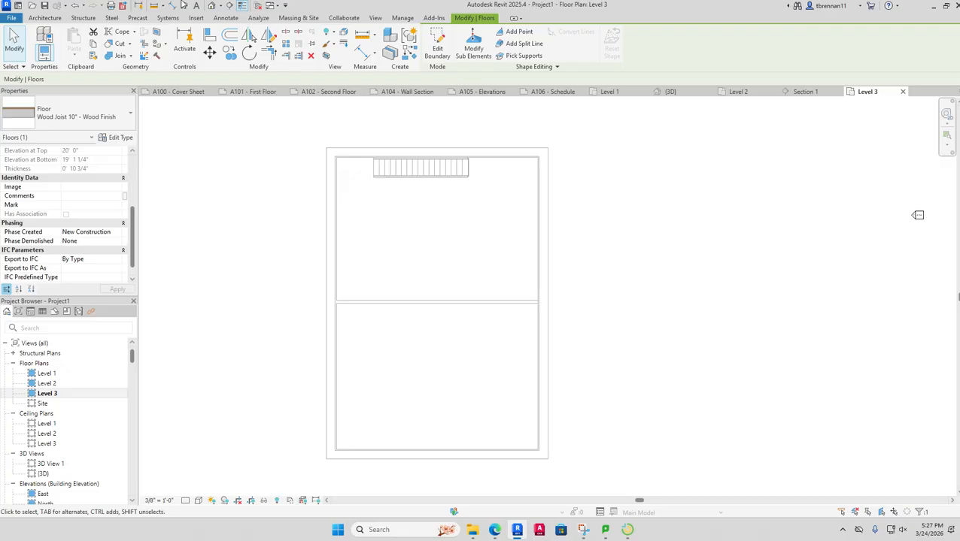
{"action": "left_click", "coordinate": [212, 6]}
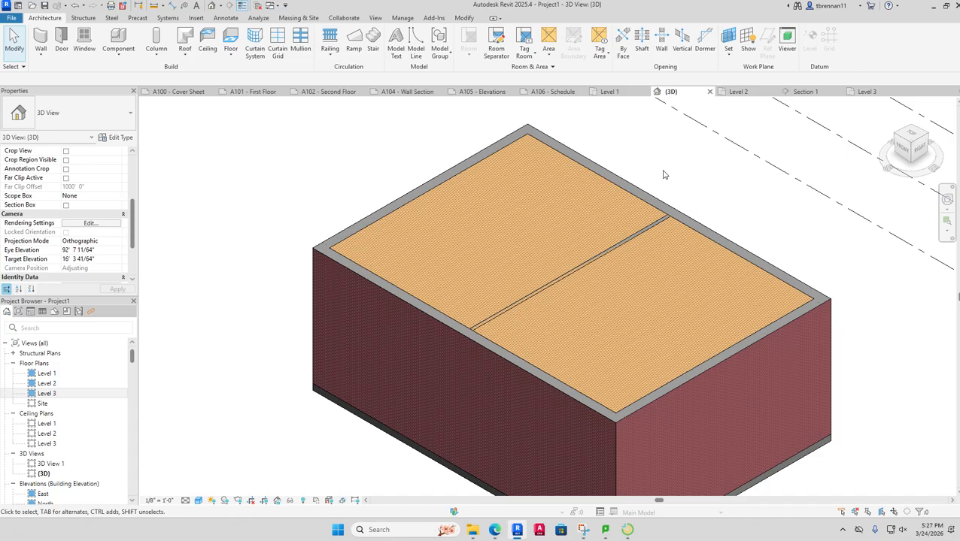
- In Section 1, connect the stair to Level 3 as a multistory stair and check it in the default 3D view
{"action": "left_click", "coordinate": [801, 92]}
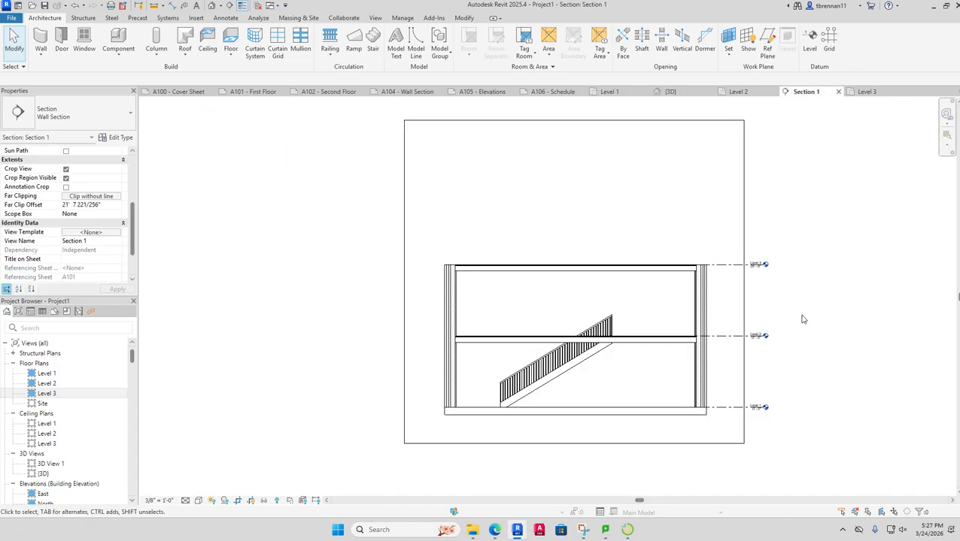
{"action": "left_click", "coordinate": [576, 371]}
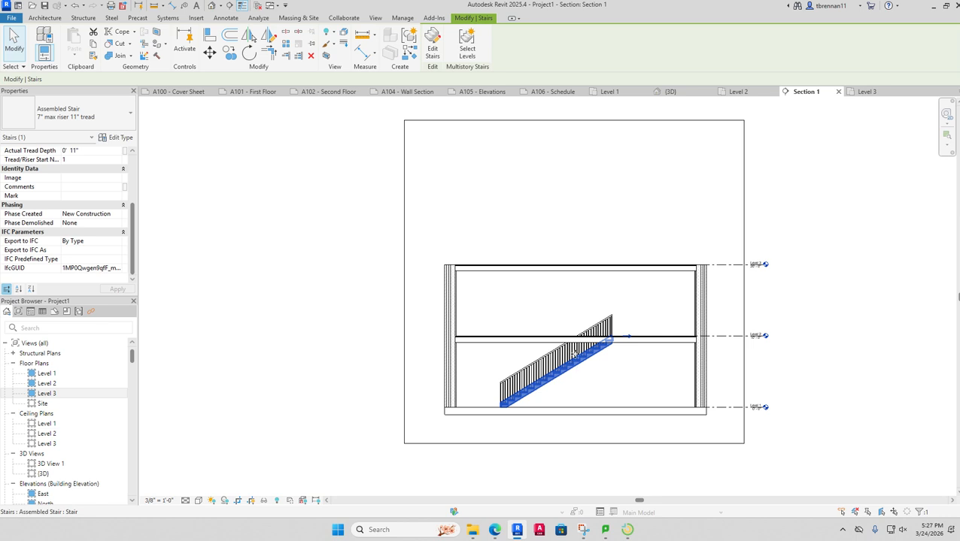
{"action": "left_click", "coordinate": [467, 45]}
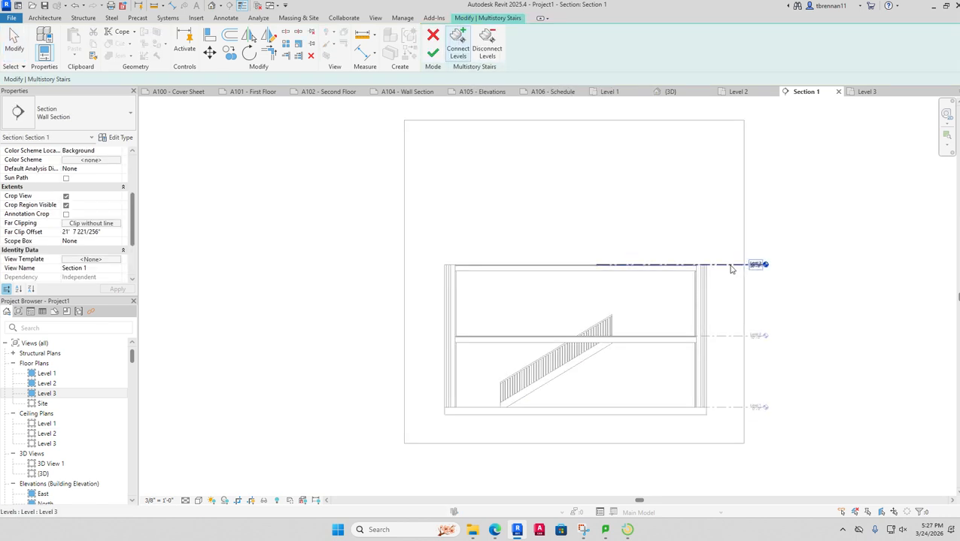
{"action": "left_click", "coordinate": [730, 268]}
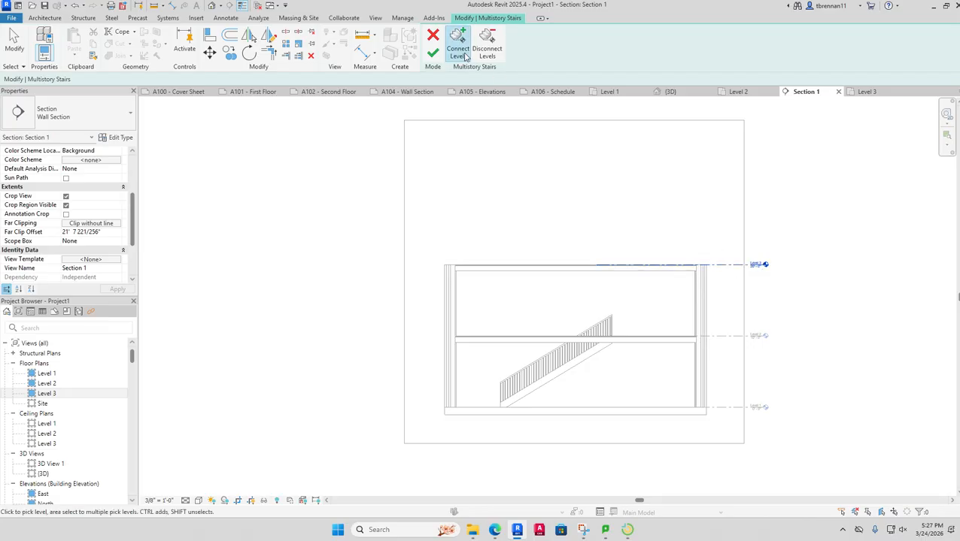
{"action": "left_click", "coordinate": [433, 53]}
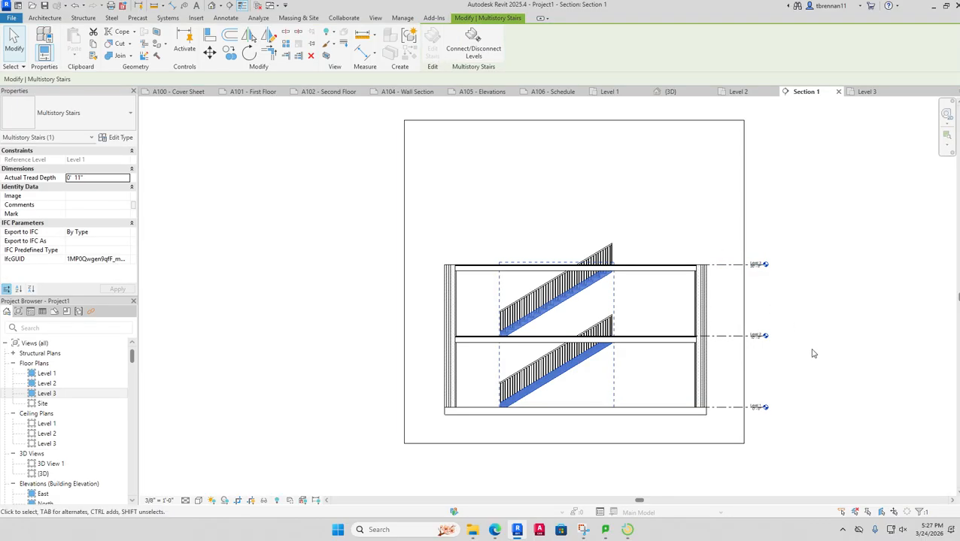
{"action": "left_click", "coordinate": [853, 348]}
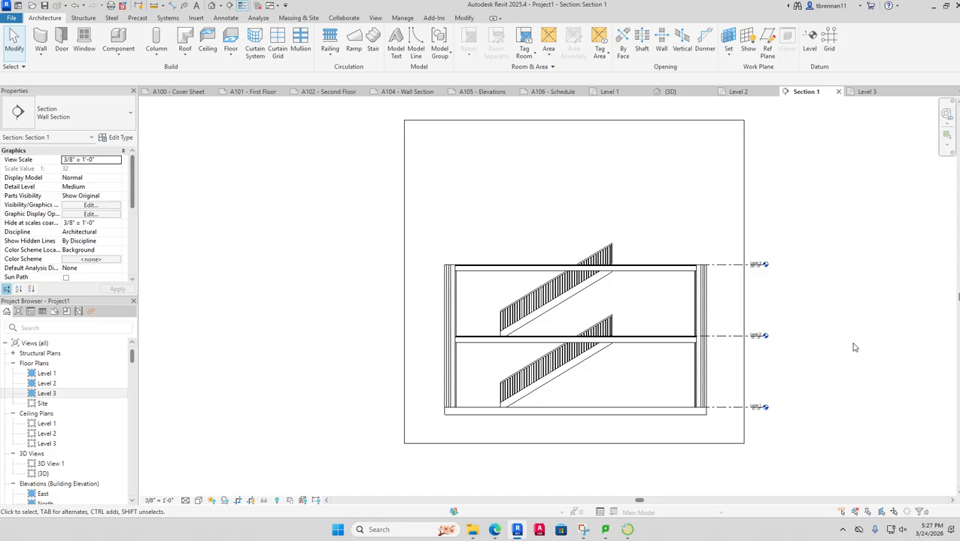
{"action": "left_click", "coordinate": [212, 7]}
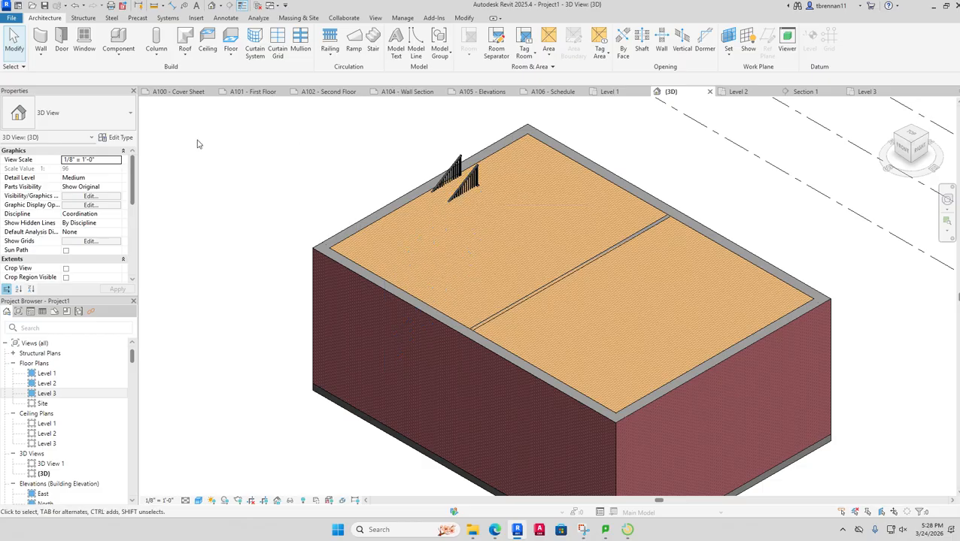
- On the Level 1 floor plan, create a shaft opening with a 0' 0" base offset and a rectangular boundary traced around the stair
{"action": "double_click", "coordinate": [47, 373]}
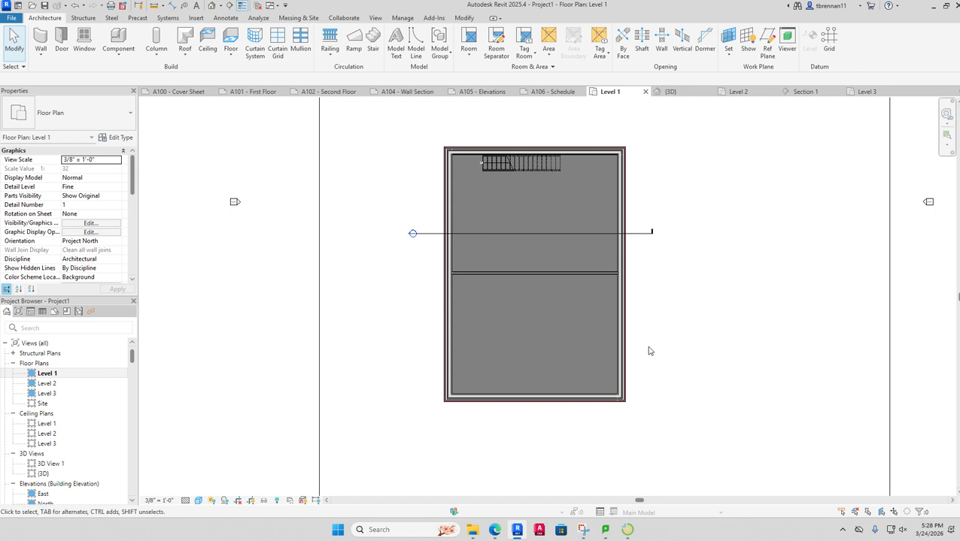
{"action": "scroll", "coordinate": [664, 338], "scroll_direction": "up", "scroll_amount": 2}
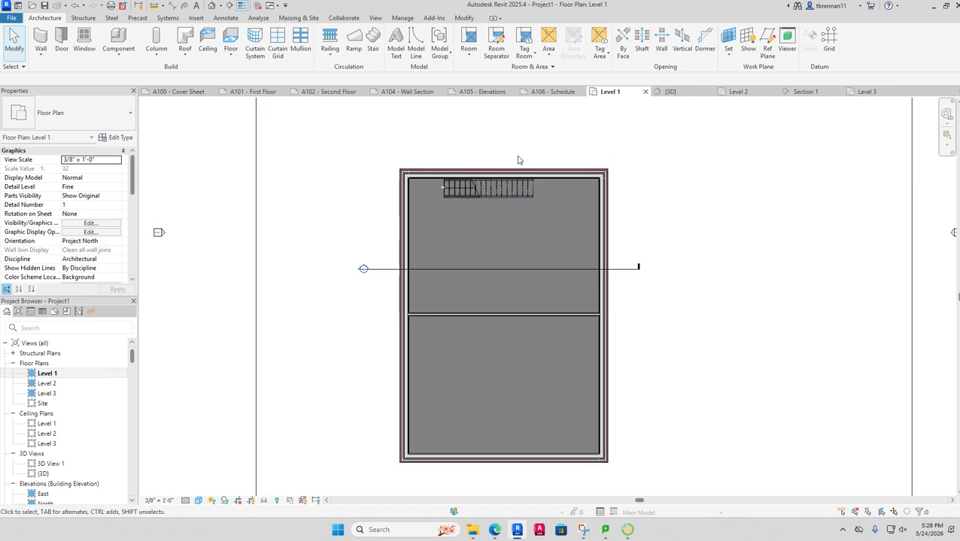
{"action": "scroll", "coordinate": [518, 159], "scroll_direction": "up", "scroll_amount": 3}
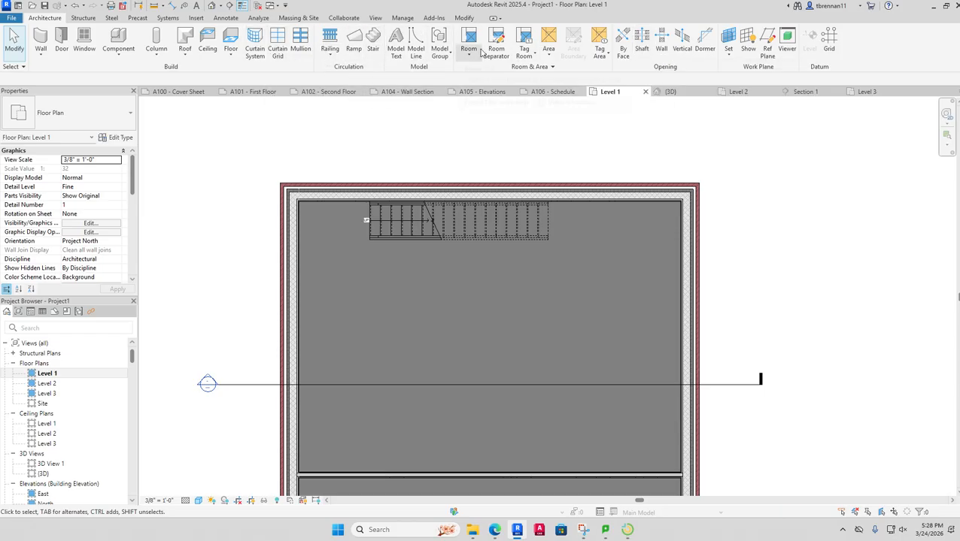
{"action": "left_click", "coordinate": [639, 45]}
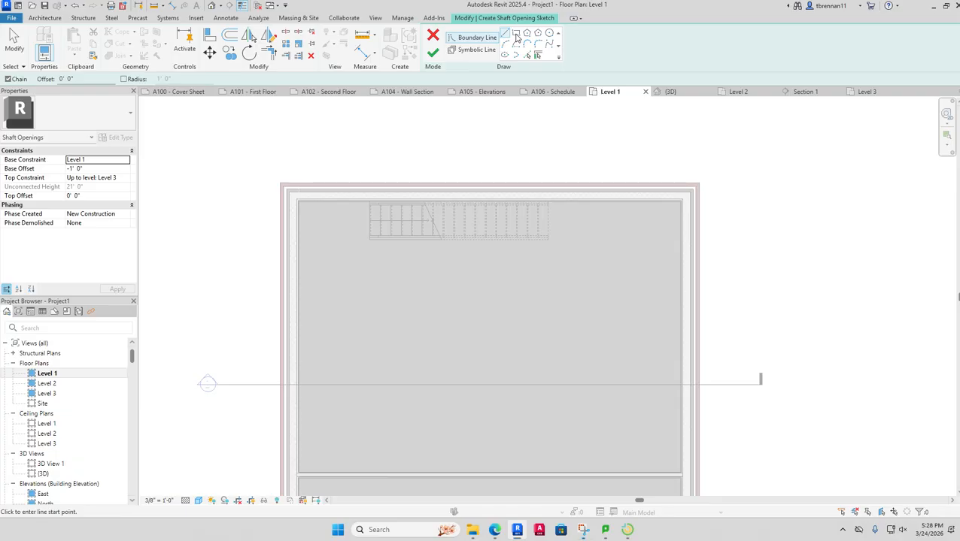
{"action": "left_click", "coordinate": [96, 173]}
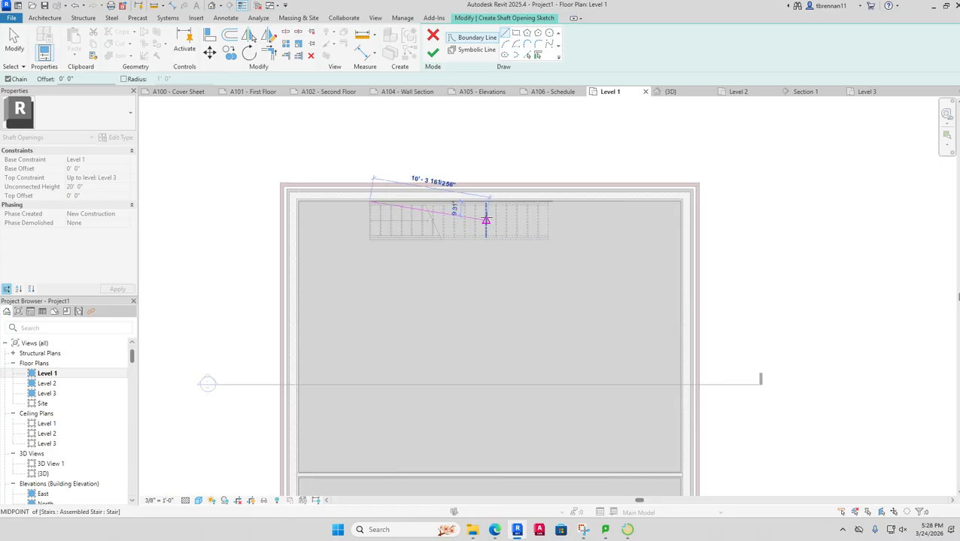
{"action": "left_click", "coordinate": [516, 35]}
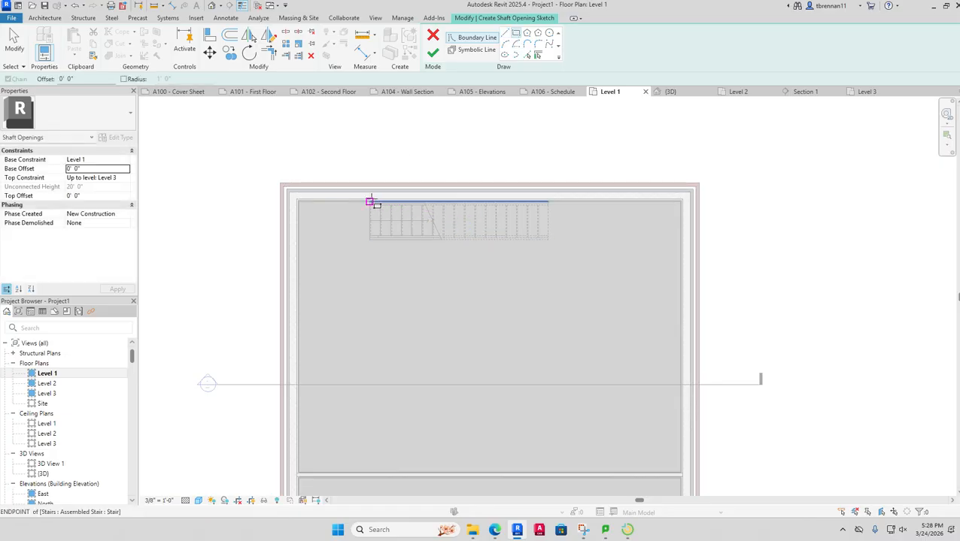
{"action": "left_click", "coordinate": [370, 202]}
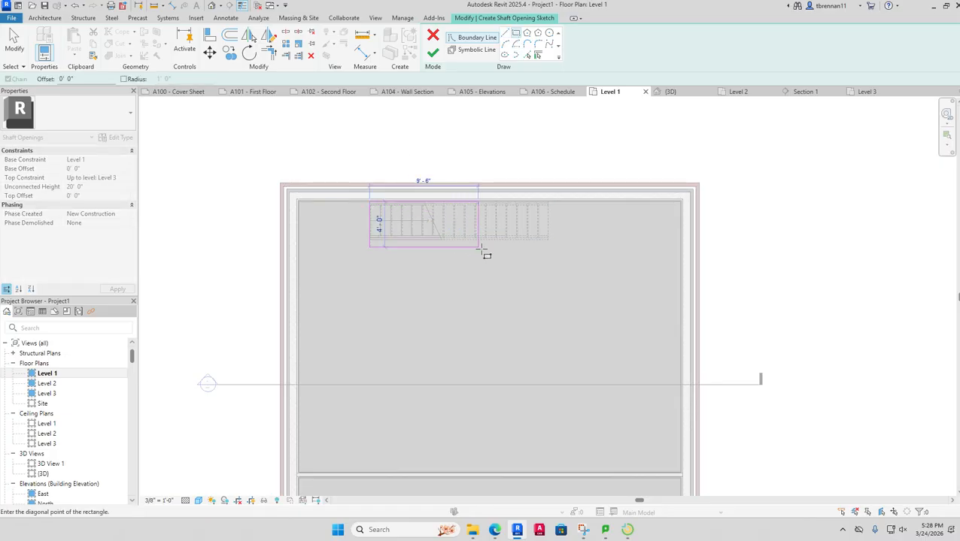
{"action": "left_click", "coordinate": [547, 239]}
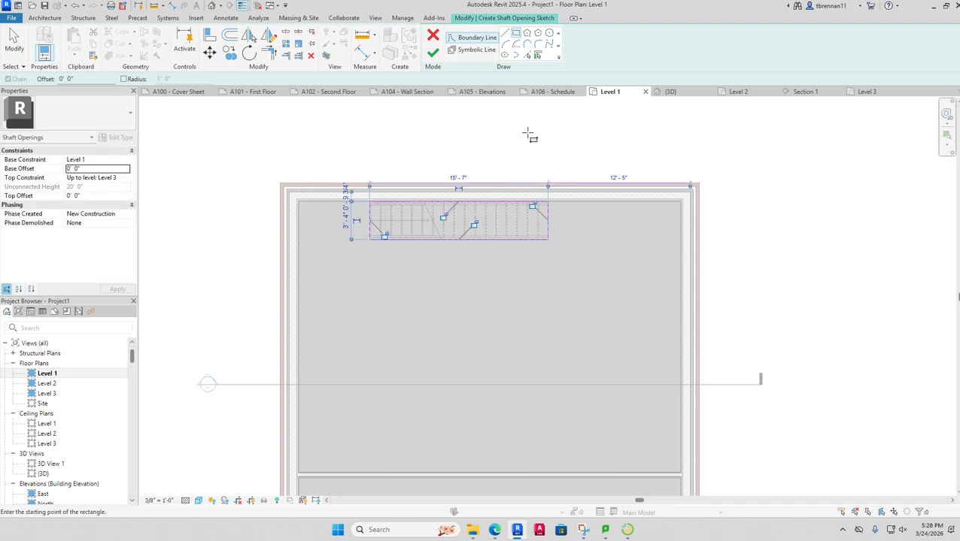
{"action": "left_click", "coordinate": [433, 53]}
{"action": "left_click", "coordinate": [533, 135]}
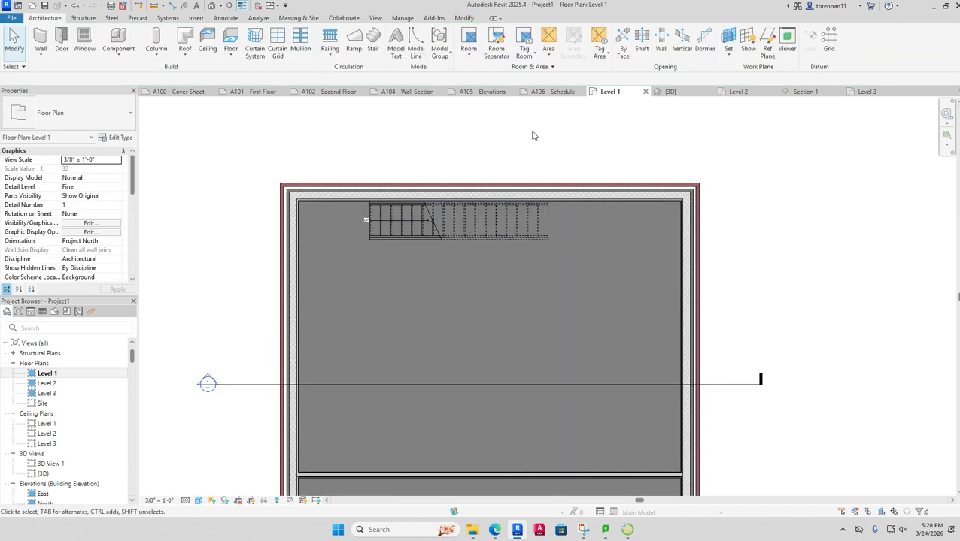
- In the default 3D view, turn on the section box and pull its face inward to cut the building open in front of the stairs
{"action": "left_click", "coordinate": [214, 7]}
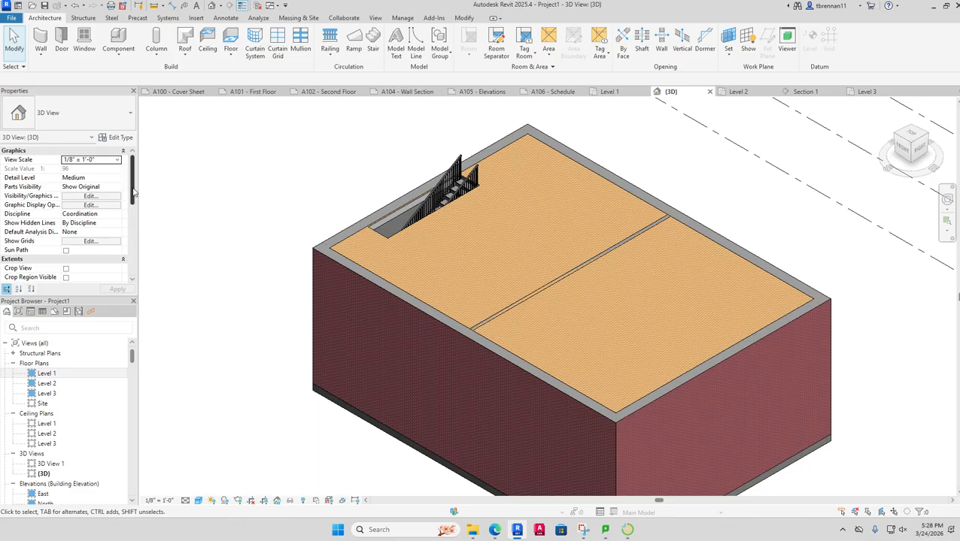
{"action": "left_click_drag", "start_coordinate": [133, 188], "coordinate": [134, 228]}
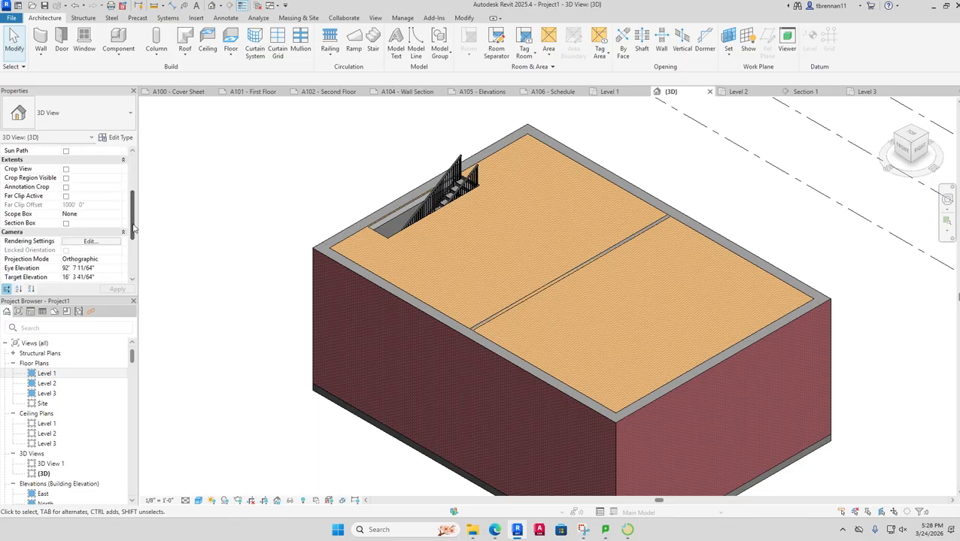
{"action": "left_click", "coordinate": [65, 223]}
{"action": "scroll", "coordinate": [235, 299], "scroll_direction": "down", "scroll_amount": 5}
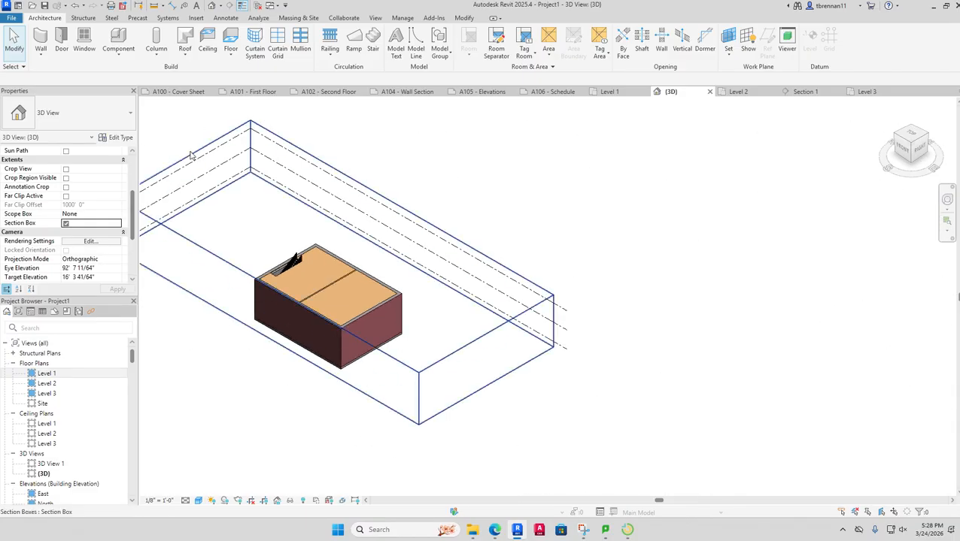
{"action": "left_click", "coordinate": [185, 185]}
{"action": "left_click_drag", "start_coordinate": [184, 185], "coordinate": [270, 236]}
{"action": "left_click_drag", "start_coordinate": [486, 360], "coordinate": [305, 344]}
{"action": "left_click", "coordinate": [318, 323]}
- Examine the stairs and floor openings in the cut 3D model, Section 1, and the Level 3 and Level 2 floor plans
{"action": "scroll", "coordinate": [319, 323], "scroll_direction": "up", "scroll_amount": 5}
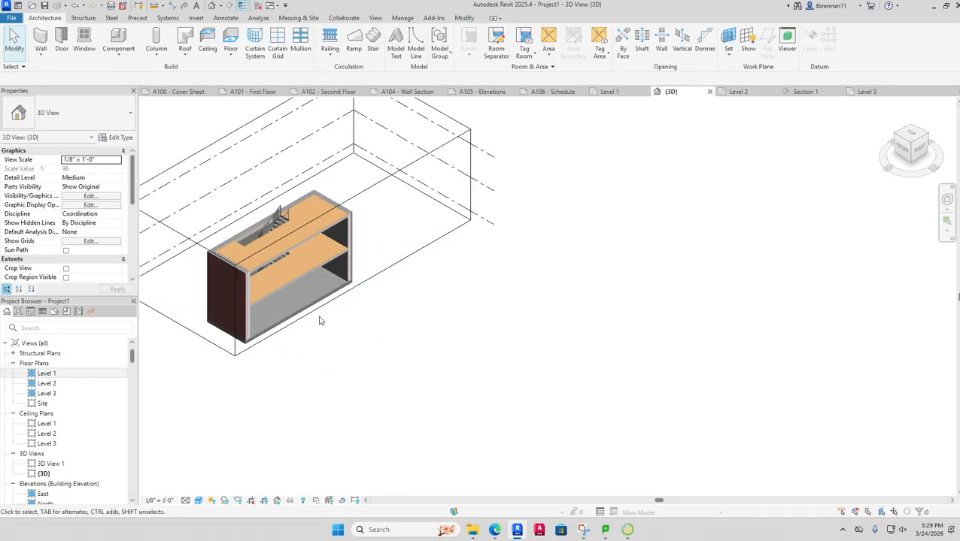
{"action": "middle_click_drag", "start_coordinate": [620, 385], "coordinate": [573, 371], "text": "shift"}
{"action": "scroll", "coordinate": [571, 376], "scroll_direction": "up", "scroll_amount": 3}
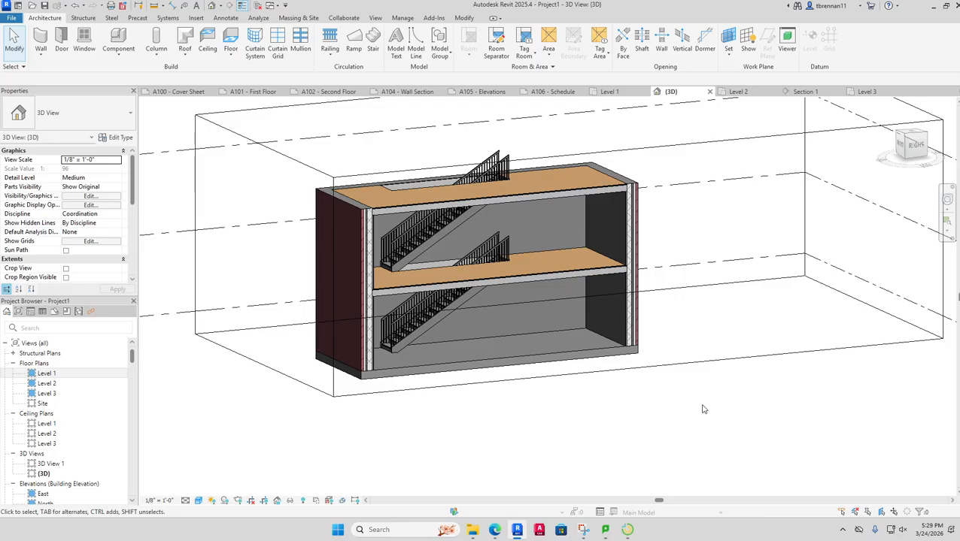
{"action": "scroll", "coordinate": [405, 271], "scroll_direction": "up", "scroll_amount": 6}
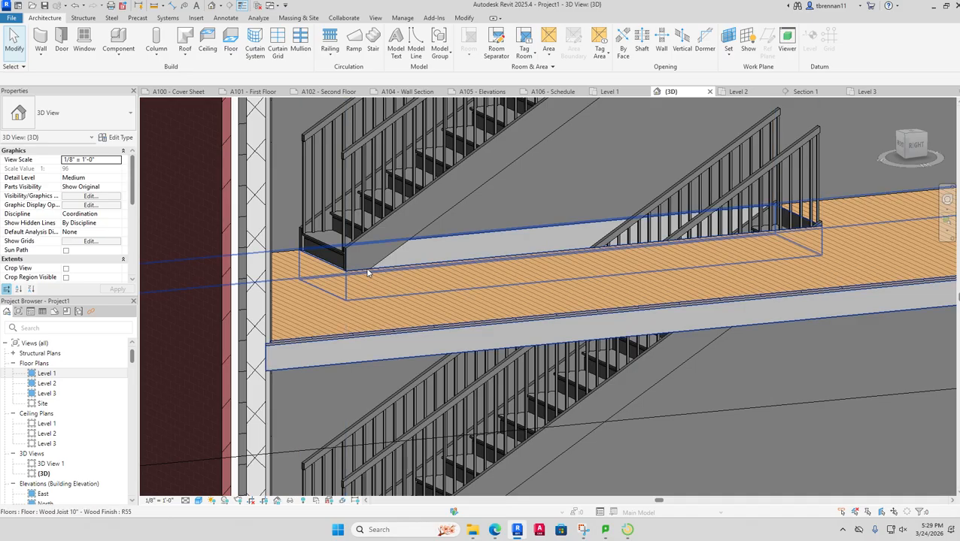
{"action": "scroll", "coordinate": [701, 424], "scroll_direction": "down", "scroll_amount": 6}
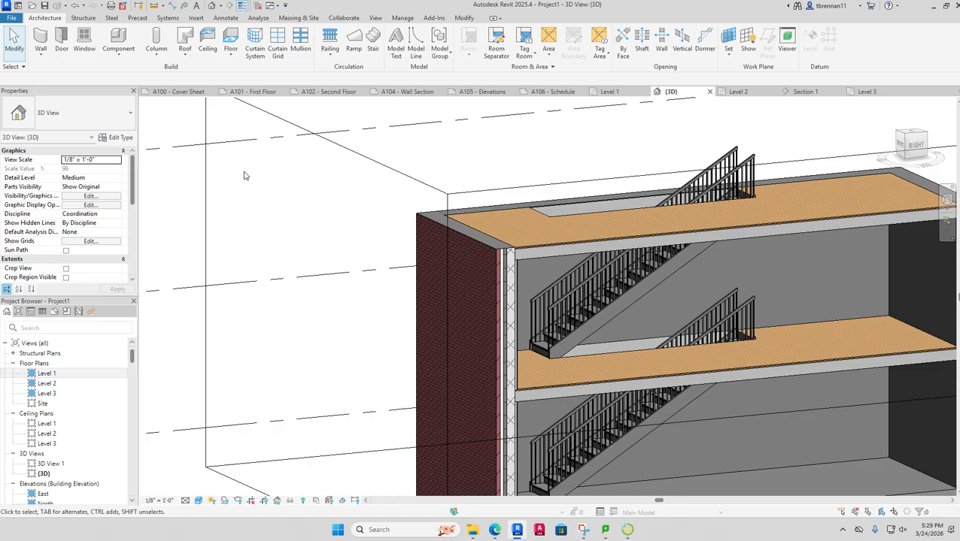
{"action": "scroll", "coordinate": [244, 176], "scroll_direction": "down", "scroll_amount": 5}
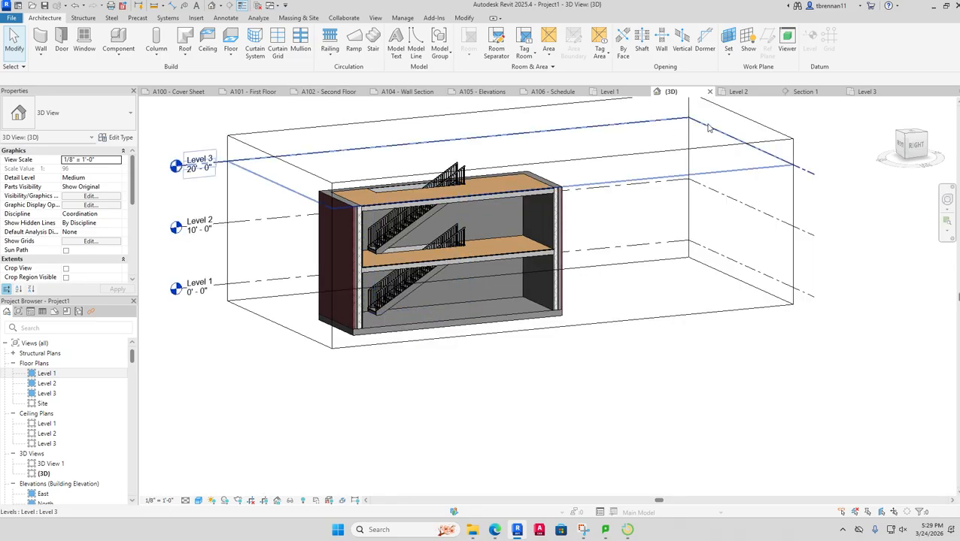
{"action": "left_click", "coordinate": [801, 92]}
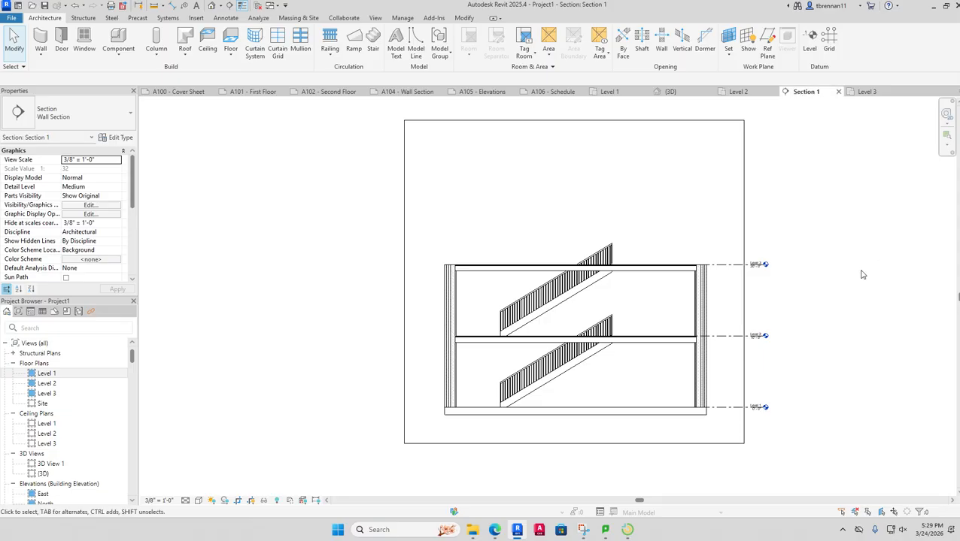
{"action": "left_click", "coordinate": [865, 91]}
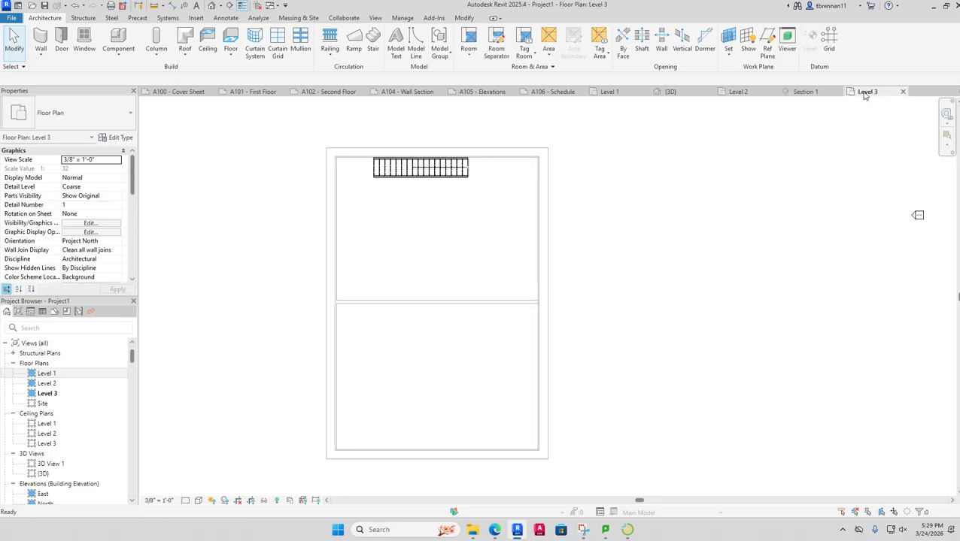
{"action": "left_click", "coordinate": [791, 92]}
{"action": "left_click", "coordinate": [748, 91]}
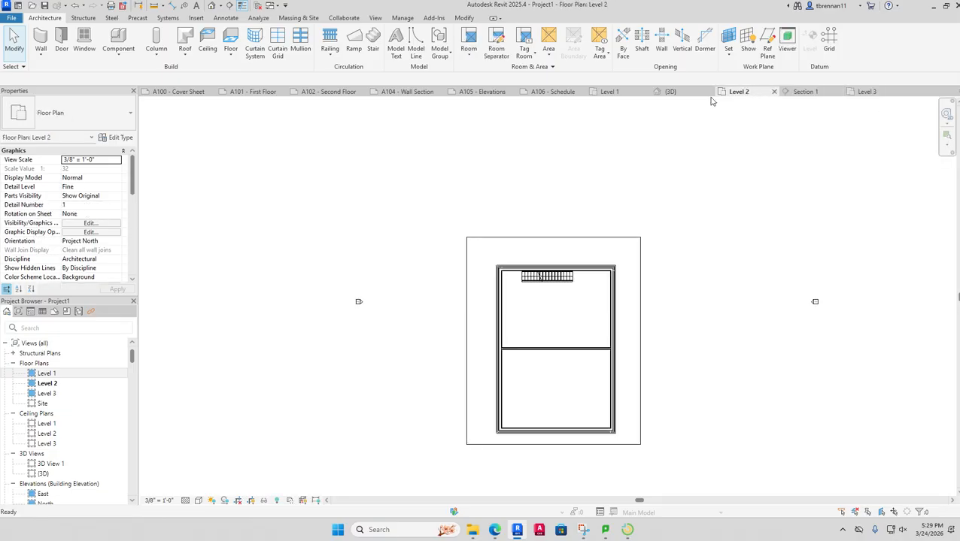
- Return to the default 3D view and turn off the section box
{"action": "left_click", "coordinate": [215, 6]}
{"action": "middle_click_drag", "start_coordinate": [589, 379], "coordinate": [605, 428]}
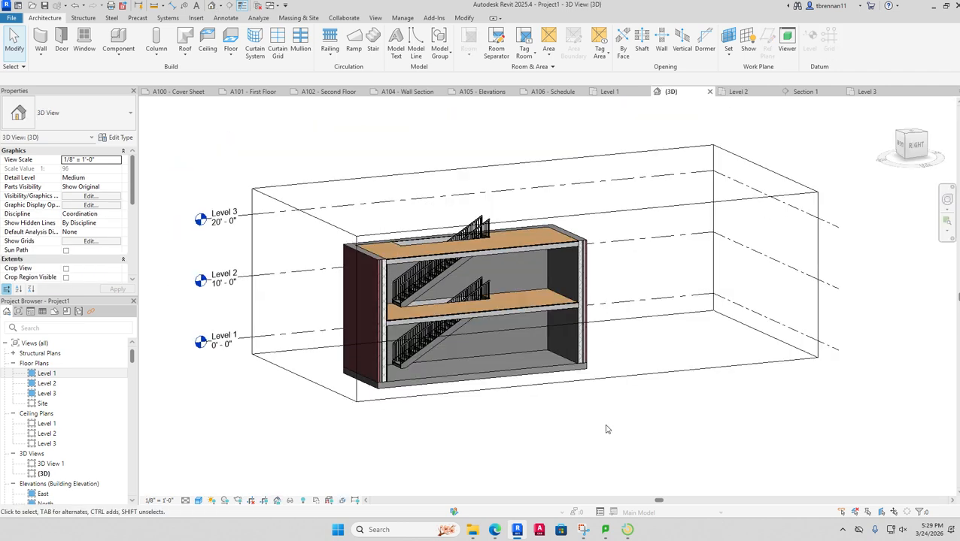
{"action": "left_click_drag", "start_coordinate": [130, 195], "coordinate": [131, 221]}
{"action": "left_click", "coordinate": [66, 250]}
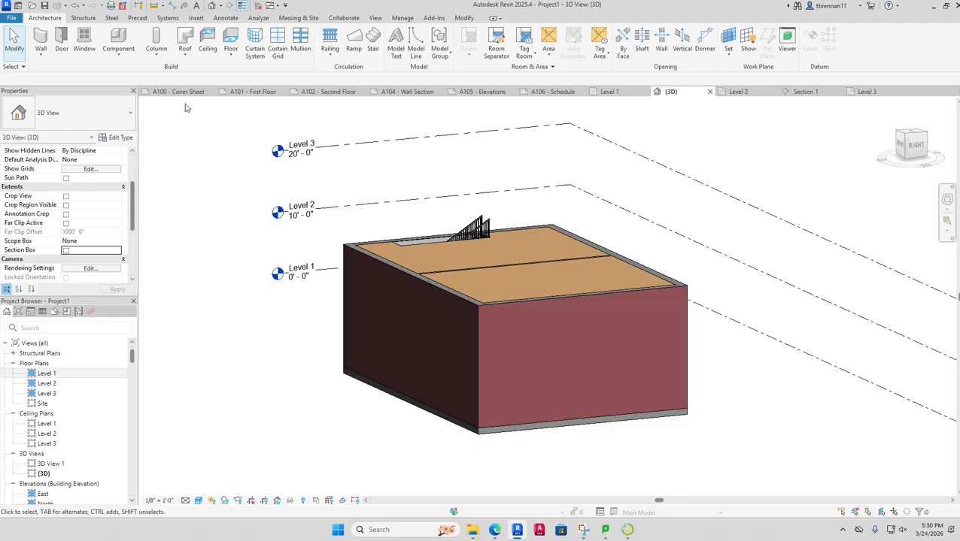
- On the Level 1 floor plan, mirror the multistory stair and its shaft opening about the middle partition wall, and check the copy in the default 3D view
{"action": "left_click", "coordinate": [609, 91]}
{"action": "scroll", "coordinate": [550, 273], "scroll_direction": "down", "scroll_amount": 2}
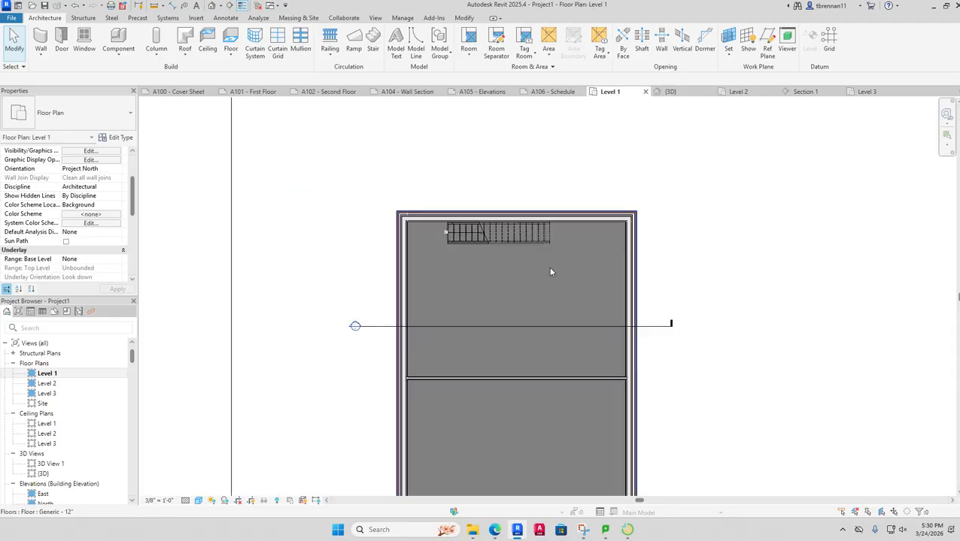
{"action": "middle_click_drag", "start_coordinate": [551, 272], "coordinate": [541, 223]}
{"action": "scroll", "coordinate": [531, 199], "scroll_direction": "down", "scroll_amount": 3}
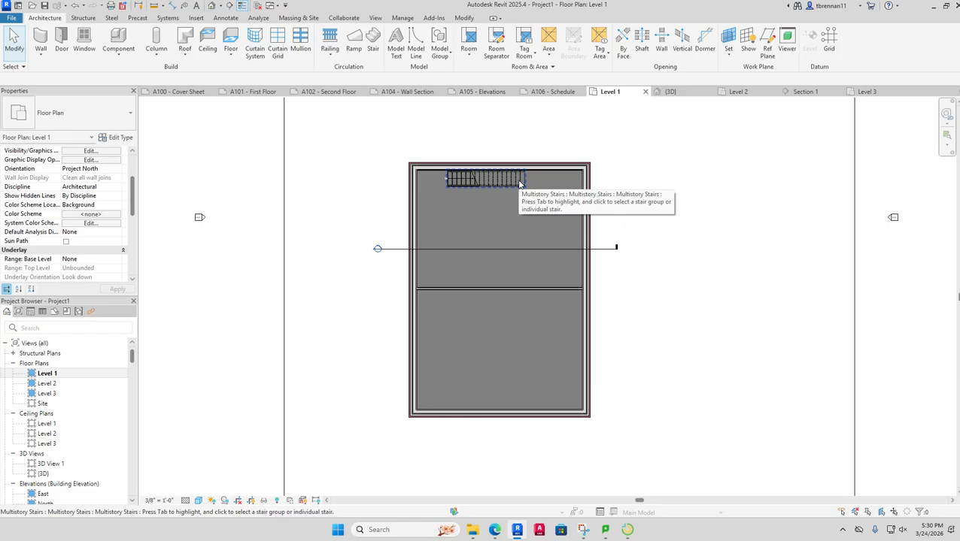
{"action": "left_click_drag", "start_coordinate": [430, 139], "coordinate": [539, 201]}
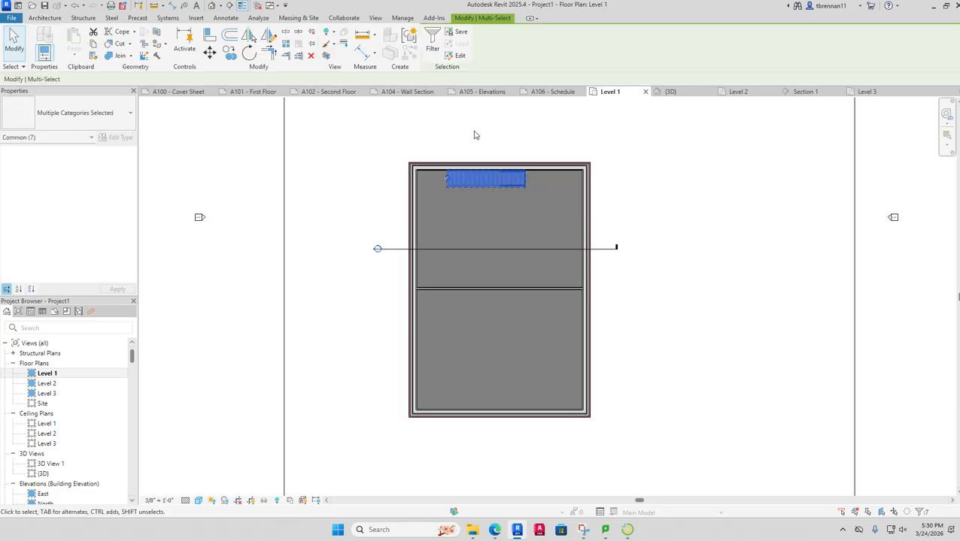
{"action": "left_click", "coordinate": [250, 37]}
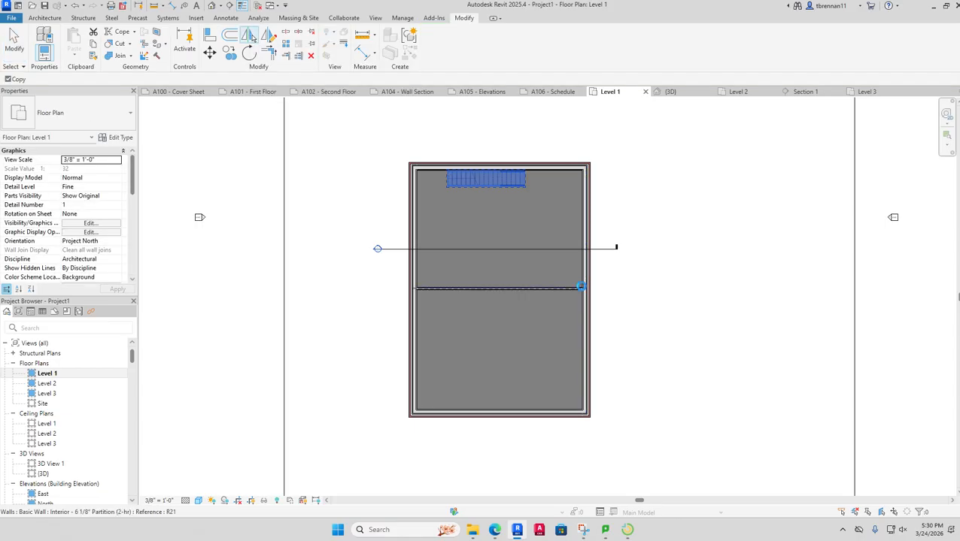
{"action": "left_click", "coordinate": [580, 287]}
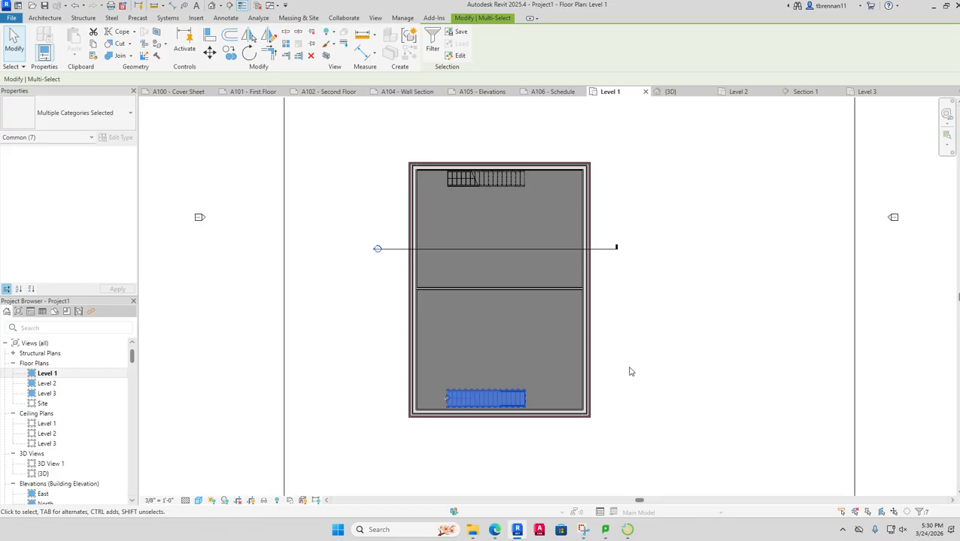
{"action": "left_click", "coordinate": [505, 445]}
{"action": "scroll", "coordinate": [477, 428], "scroll_direction": "up", "scroll_amount": 4}
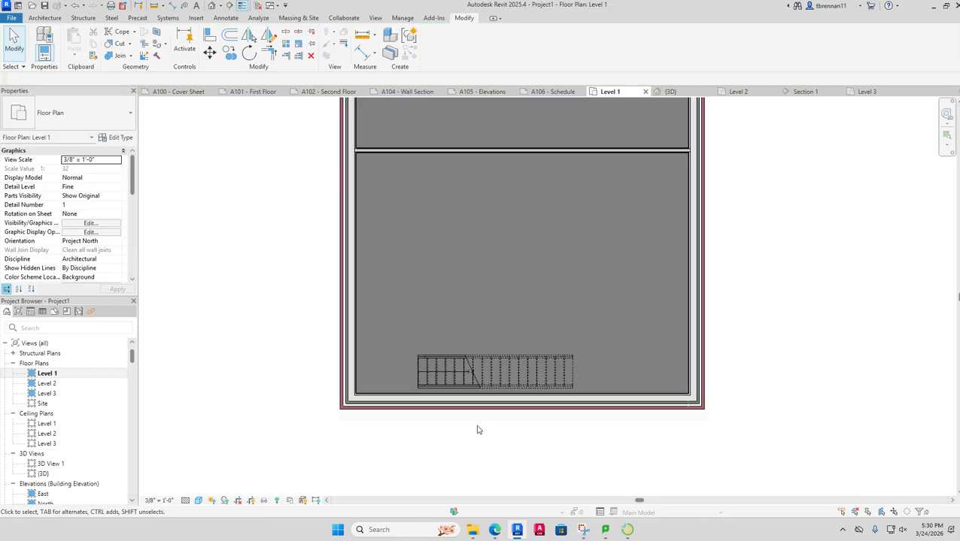
{"action": "scroll", "coordinate": [477, 430], "scroll_direction": "up", "scroll_amount": 1}
{"action": "left_click", "coordinate": [467, 359]}
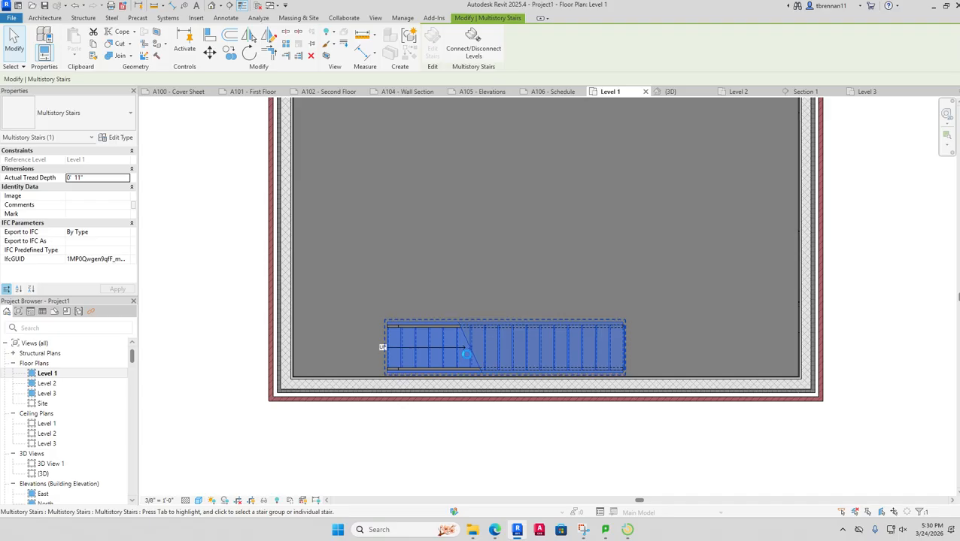
{"action": "key", "text": "Escape"}
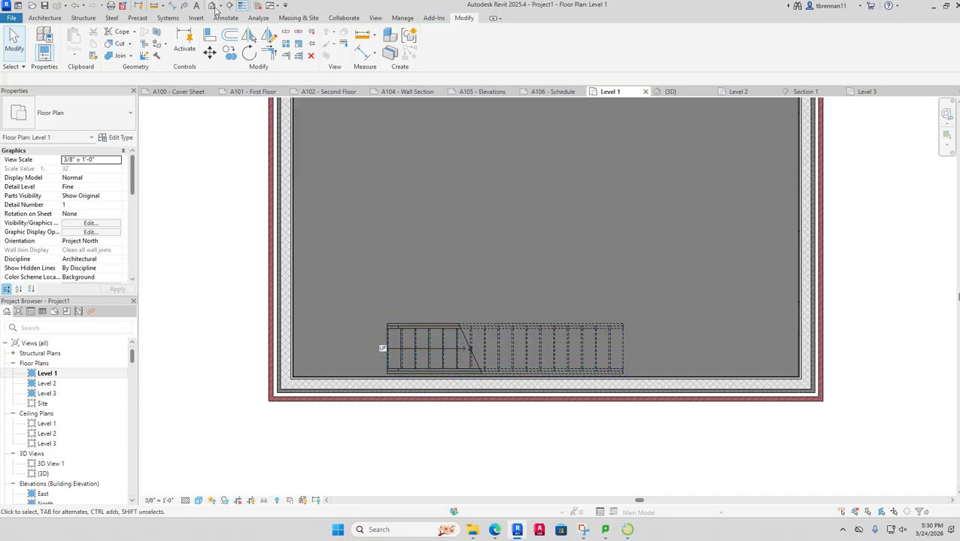
{"action": "left_click", "coordinate": [214, 5]}
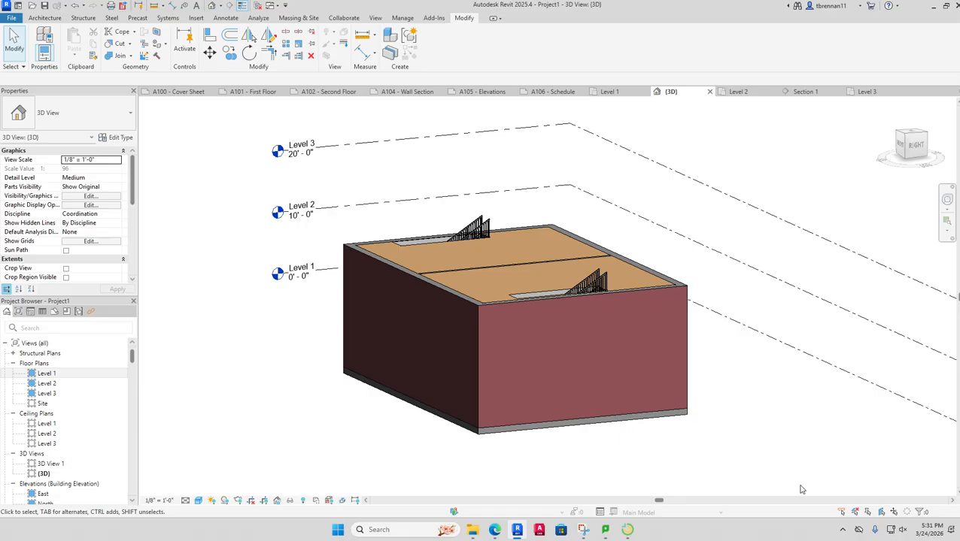
- On the Level 3 floor plan, create a roof by footprint around the four exterior walls with a 1' 0" overhang and no defined slope
{"action": "left_click", "coordinate": [46, 394]}
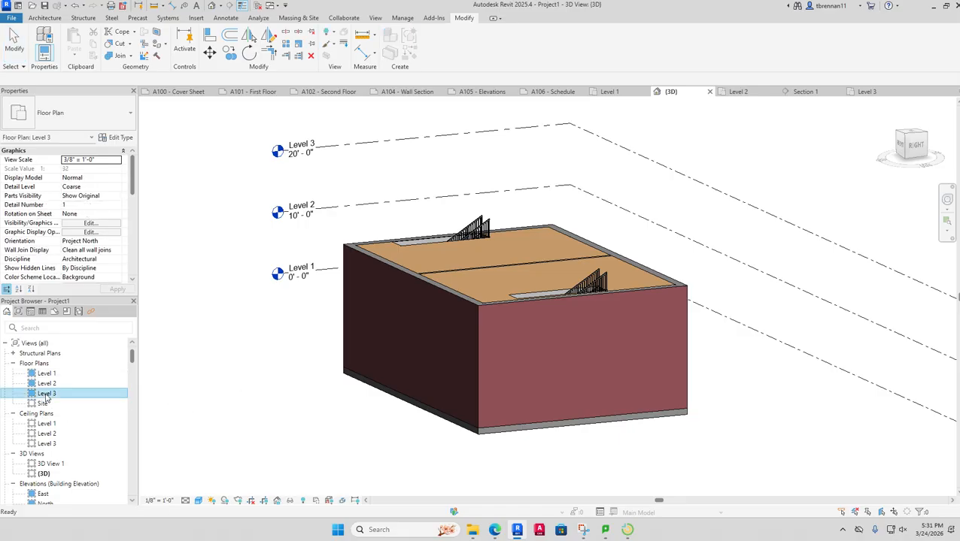
{"action": "double_click", "coordinate": [45, 394]}
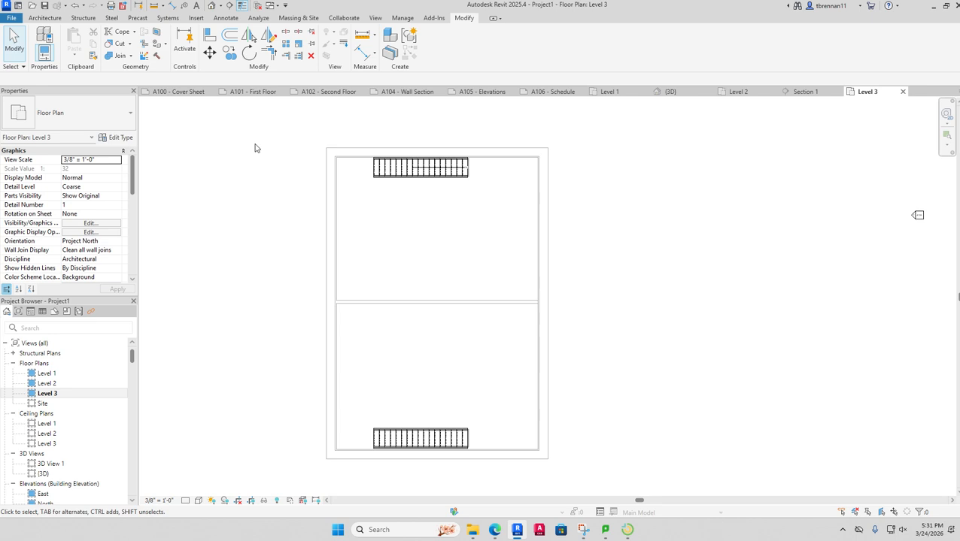
{"action": "left_click", "coordinate": [45, 17]}
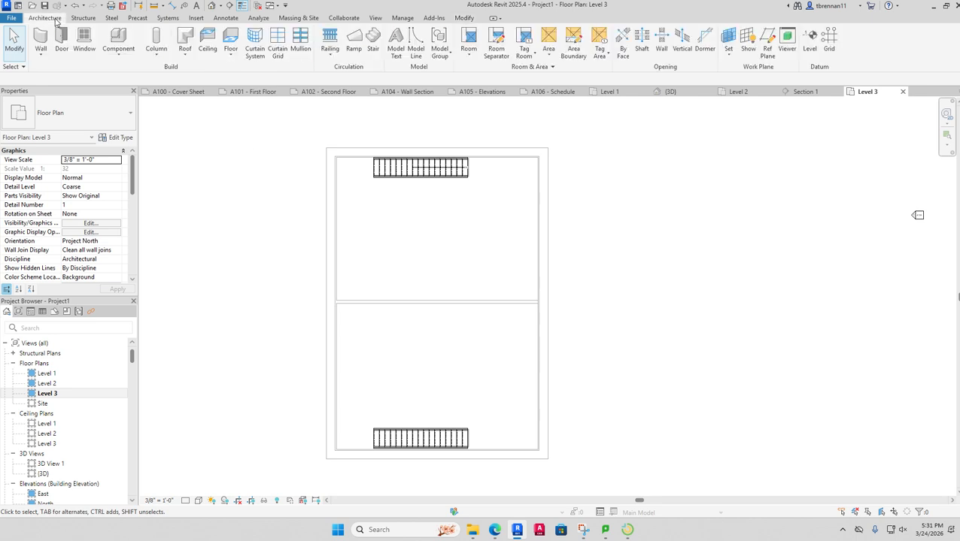
{"action": "left_click", "coordinate": [185, 51]}
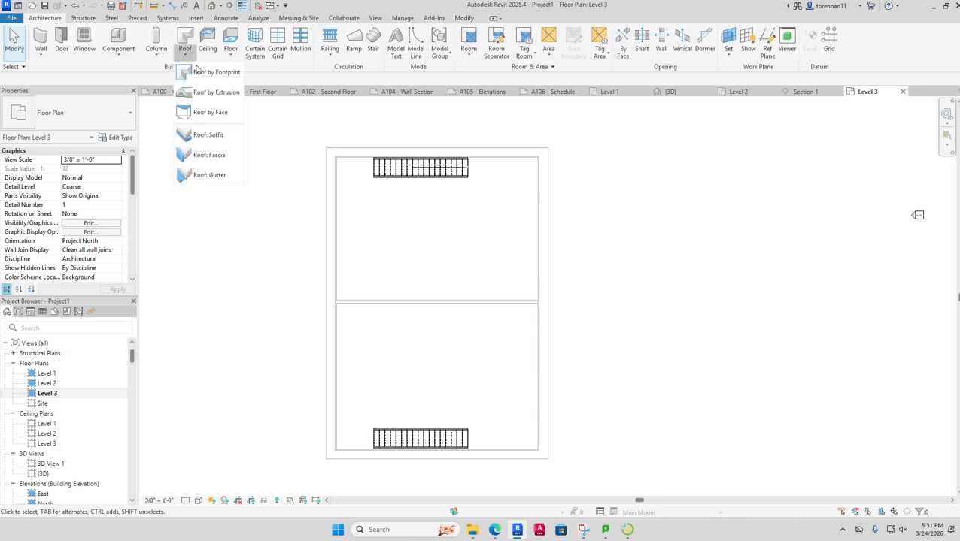
{"action": "left_click", "coordinate": [208, 71]}
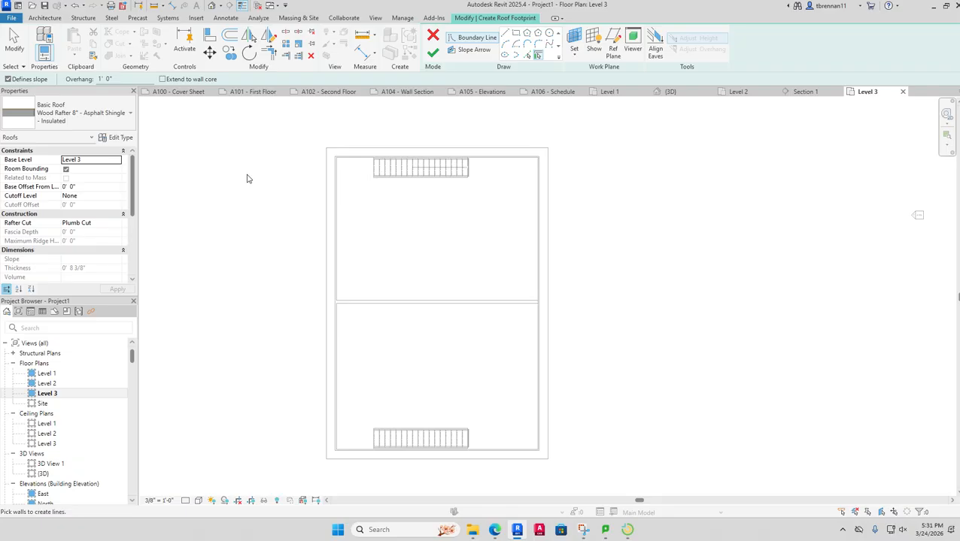
{"action": "left_click", "coordinate": [7, 79]}
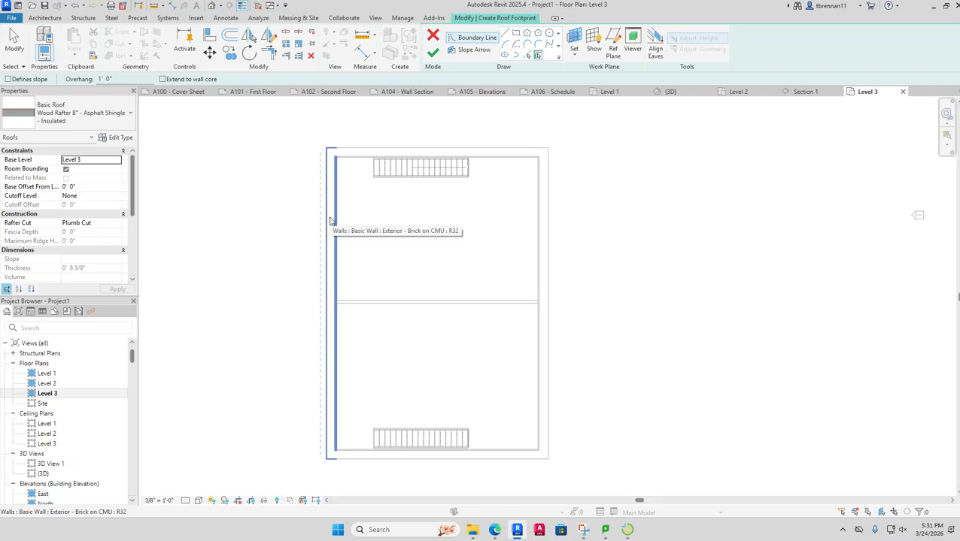
{"action": "left_click", "coordinate": [329, 220]}
{"action": "left_click", "coordinate": [404, 154]}
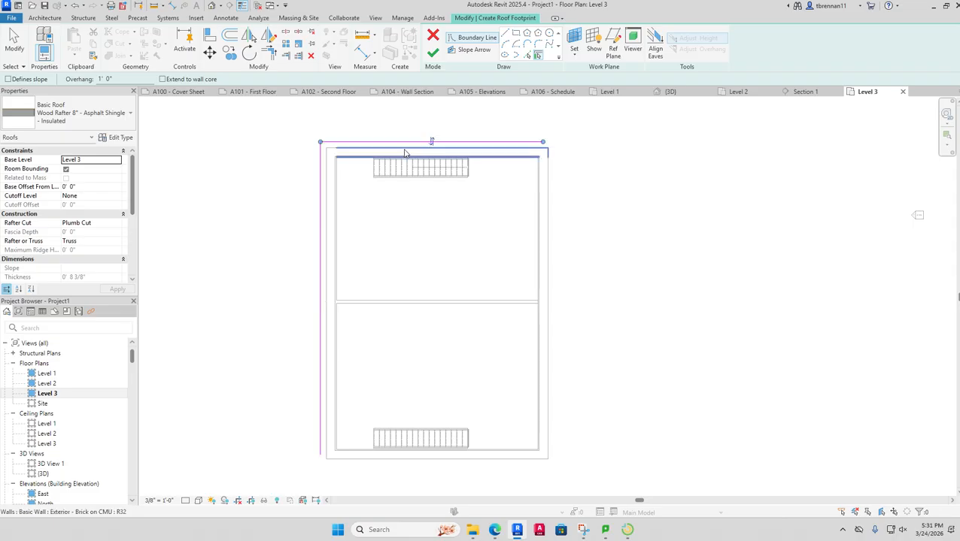
{"action": "left_click", "coordinate": [549, 227]}
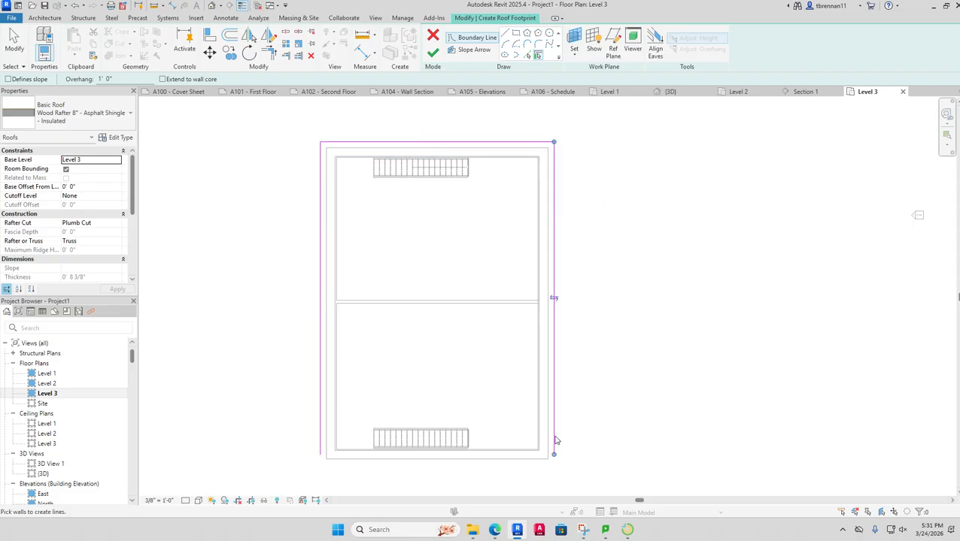
{"action": "left_click", "coordinate": [529, 465]}
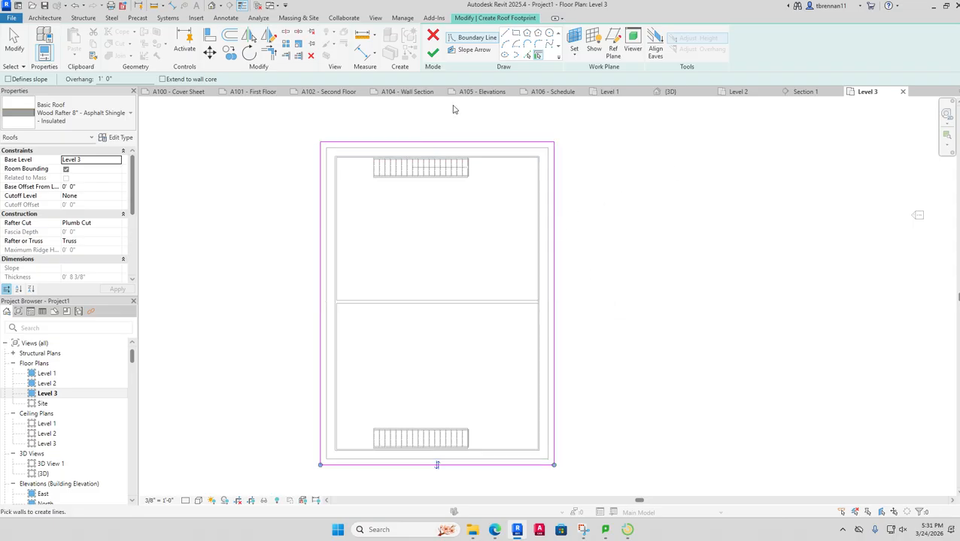
{"action": "left_click", "coordinate": [434, 52]}
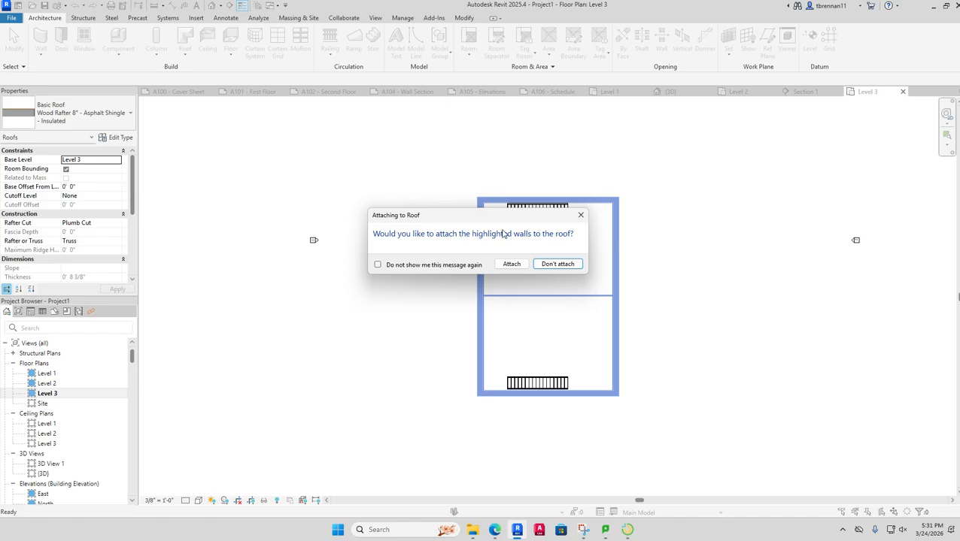
{"action": "left_click", "coordinate": [557, 264]}
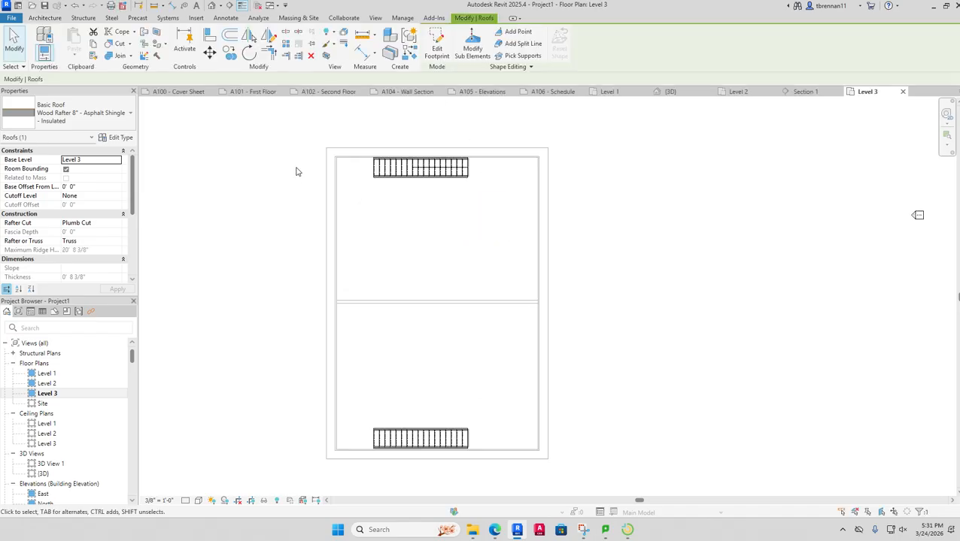
- In the default 3D view, edit the roof footprint so its two long edges define a 9"/12" slope, forming a gable roof
{"action": "left_click", "coordinate": [211, 6]}
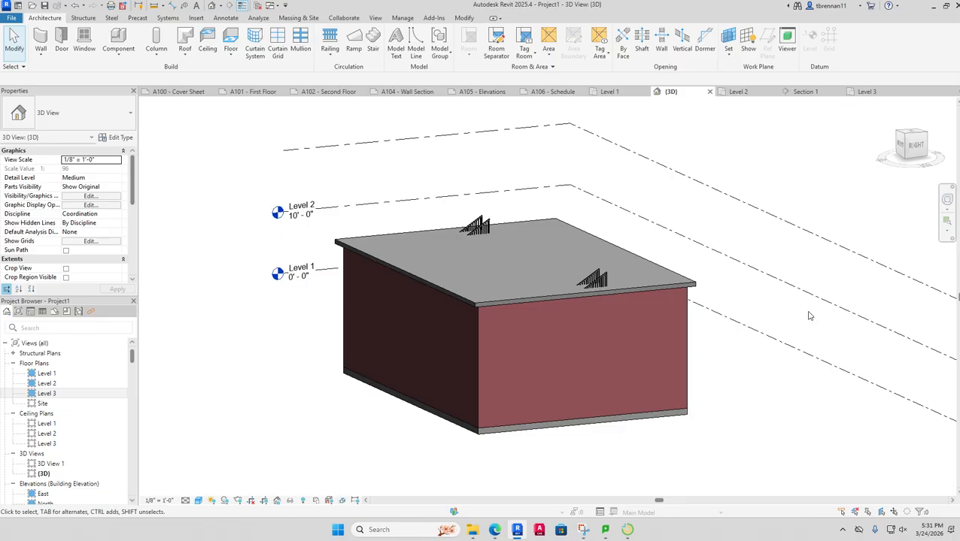
{"action": "middle_click_drag", "start_coordinate": [809, 316], "coordinate": [579, 317], "text": "shift"}
{"action": "double_click", "coordinate": [577, 317]}
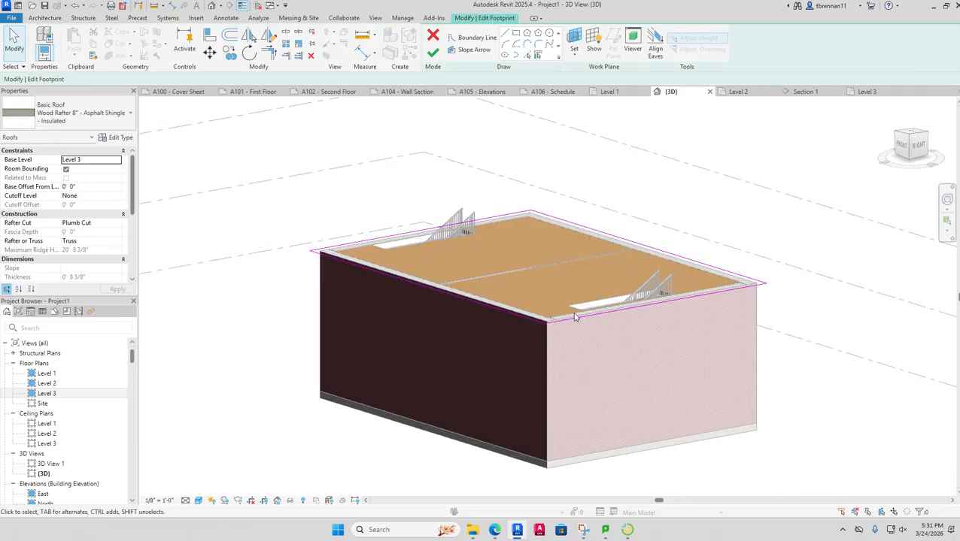
{"action": "left_click", "coordinate": [455, 293]}
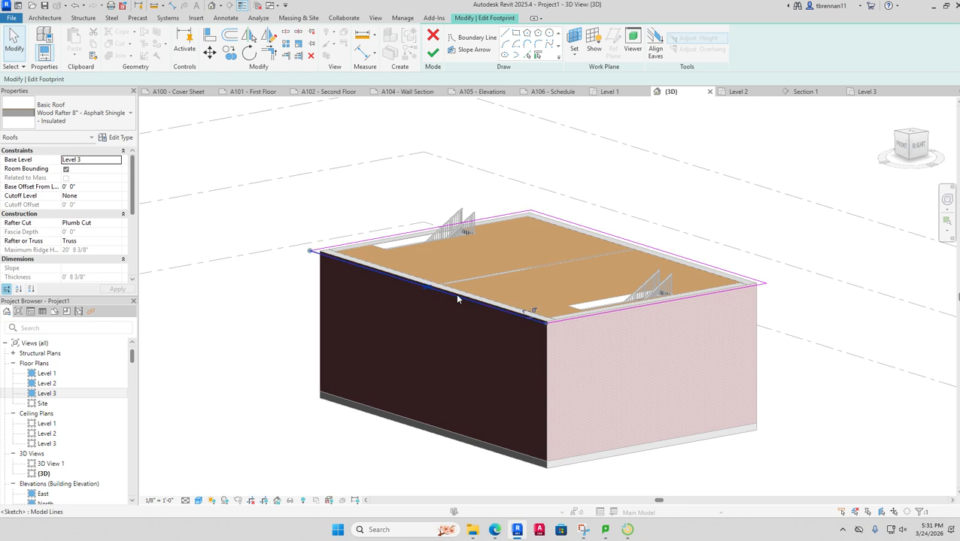
{"action": "left_click", "coordinate": [182, 79]}
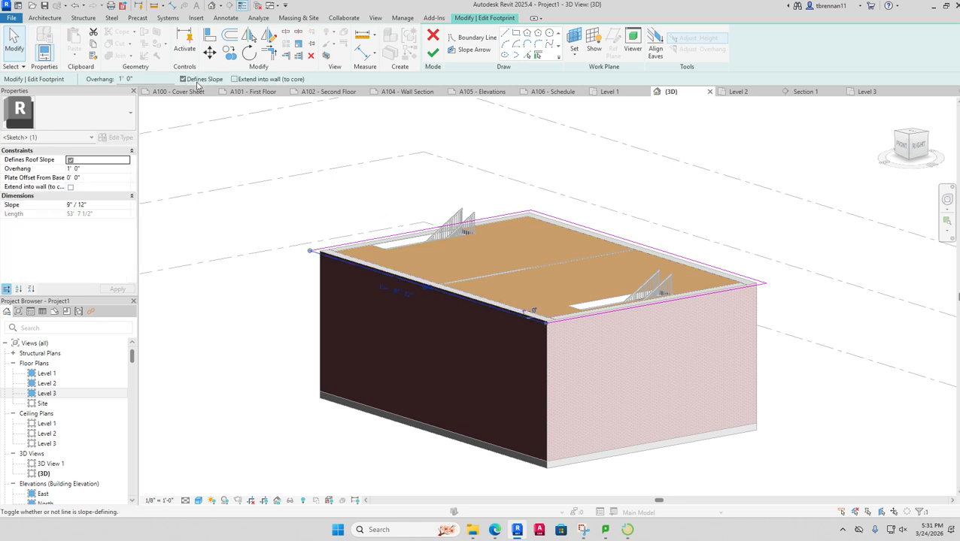
{"action": "left_click", "coordinate": [659, 252]}
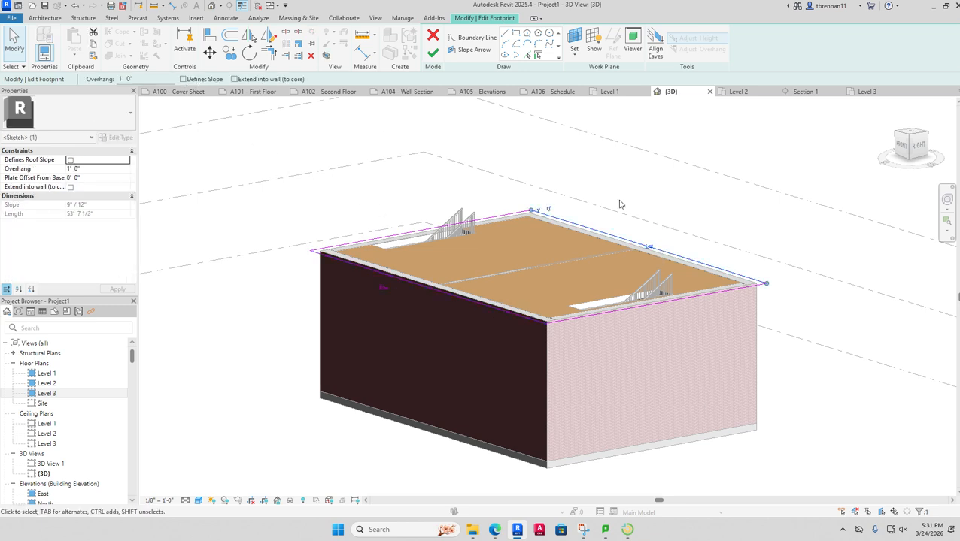
{"action": "left_click", "coordinate": [183, 79]}
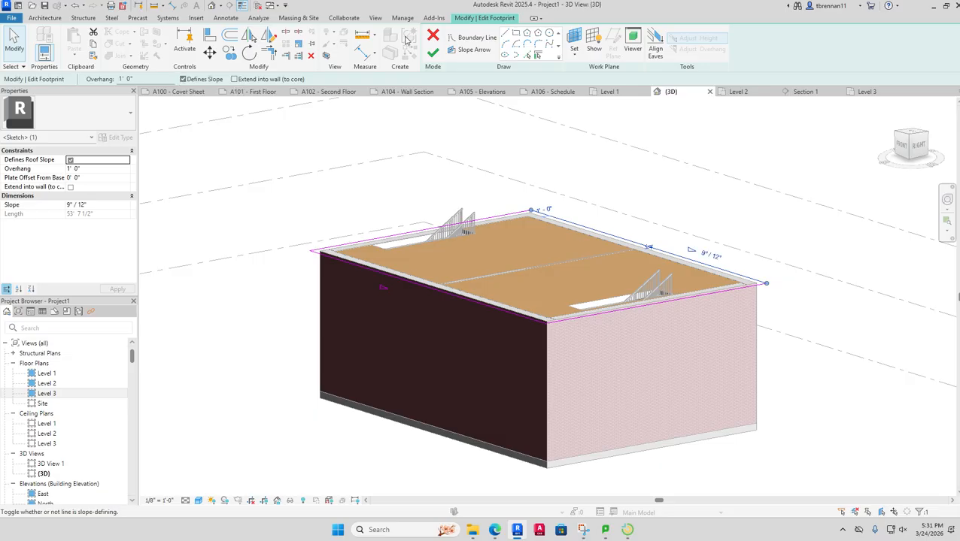
{"action": "left_click", "coordinate": [436, 52]}
{"action": "left_click", "coordinate": [750, 210]}
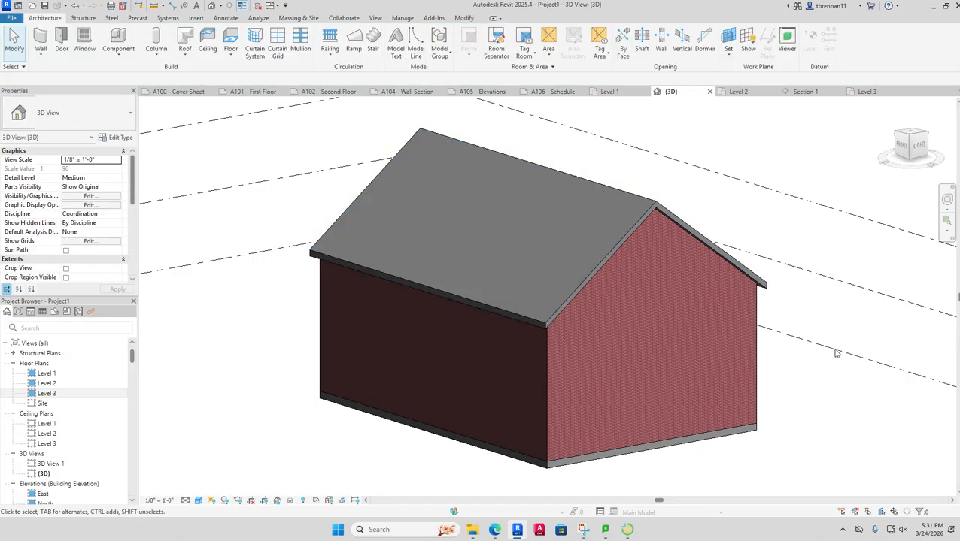
{"action": "middle_click_drag", "start_coordinate": [819, 427], "coordinate": [736, 390], "text": "shift"}
{"action": "left_click", "coordinate": [604, 304]}
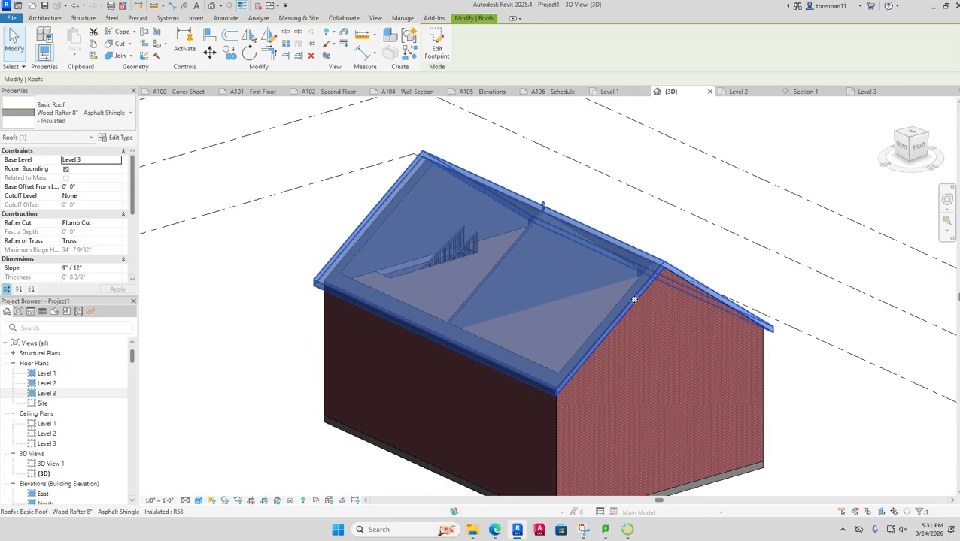
{"action": "key", "text": "Escape"}
{"action": "middle_click_drag", "start_coordinate": [752, 353], "coordinate": [787, 313], "text": "shift"}
{"action": "middle_click_drag", "start_coordinate": [768, 345], "coordinate": [731, 414], "text": "shift"}
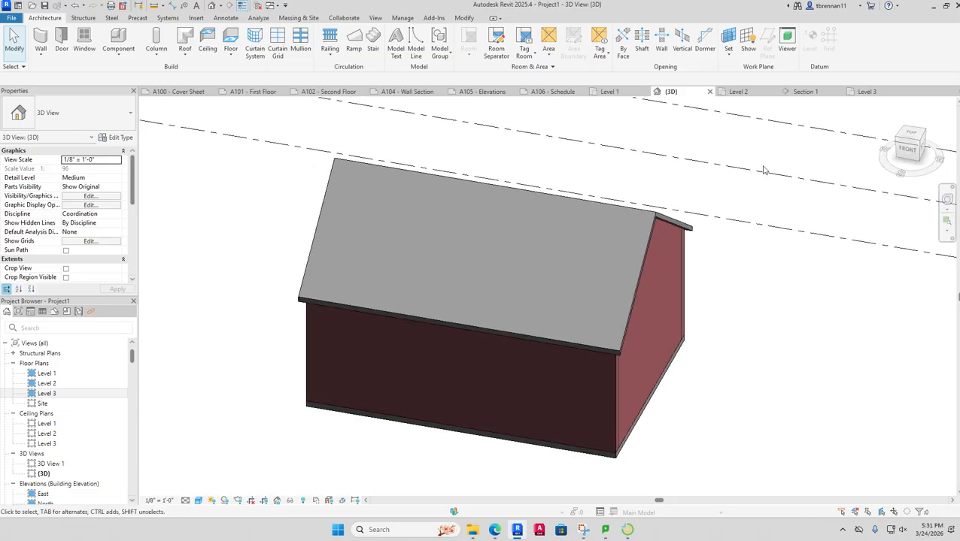
- On the Level 3 floor plan, place a camera in the corner beside the upper stair, aimed diagonally at the lower stair
{"action": "left_click", "coordinate": [867, 92]}
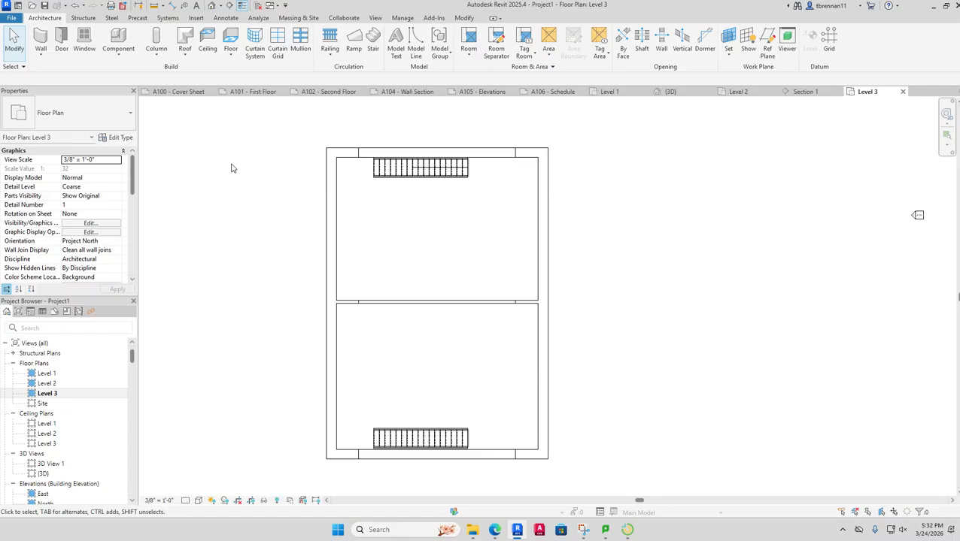
{"action": "left_click", "coordinate": [219, 6]}
{"action": "left_click", "coordinate": [239, 31]}
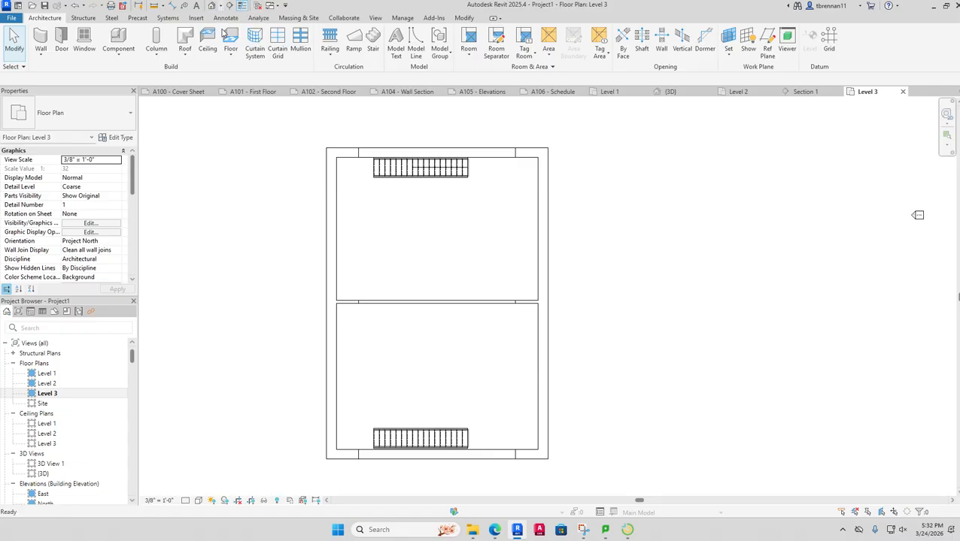
{"action": "left_click", "coordinate": [517, 169]}
{"action": "left_click", "coordinate": [389, 428]}
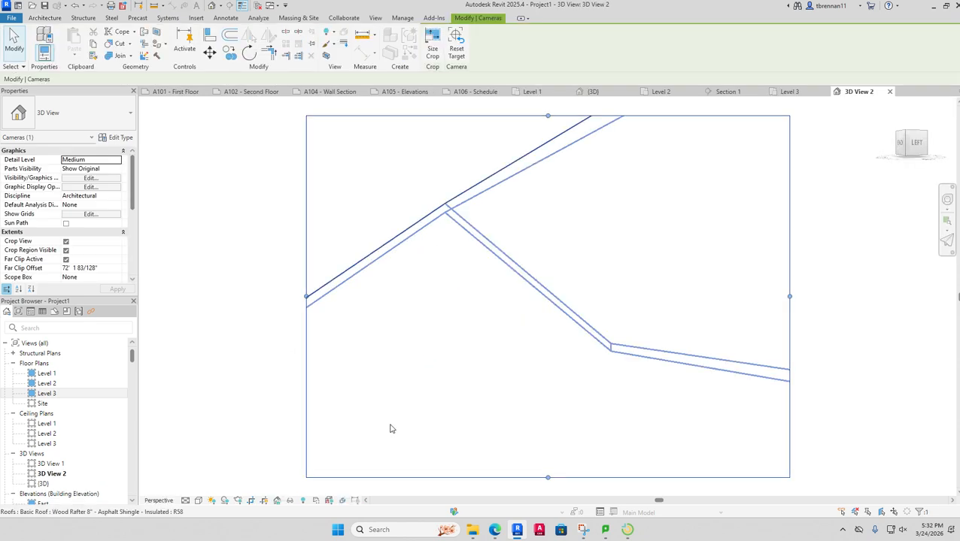
- Enlarge the crop region of the new camera view on all four sides and set its visual style to Realistic
{"action": "scroll", "coordinate": [612, 302], "scroll_direction": "down", "scroll_amount": 4}
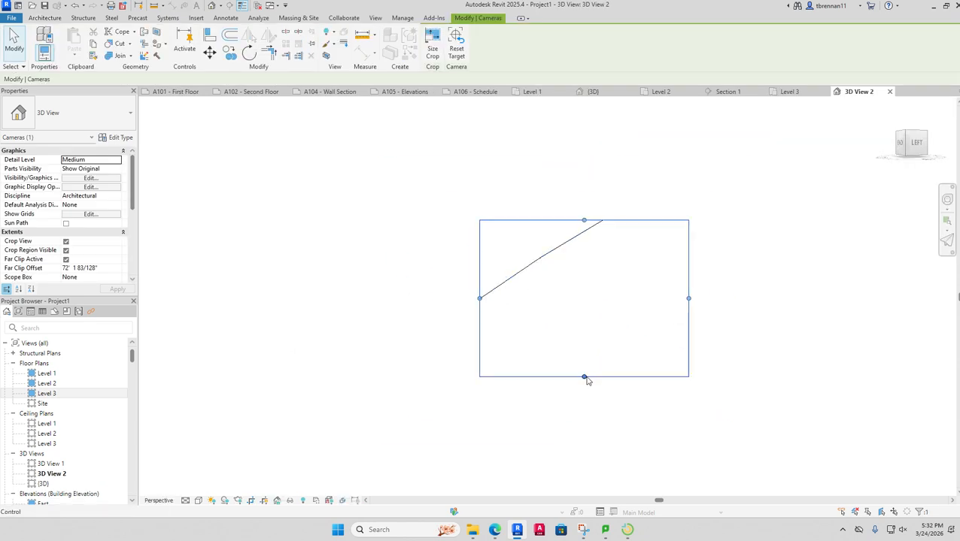
{"action": "left_click_drag", "start_coordinate": [584, 377], "coordinate": [585, 440]}
{"action": "left_click_drag", "start_coordinate": [689, 329], "coordinate": [761, 328]}
{"action": "left_click_drag", "start_coordinate": [479, 329], "coordinate": [362, 329]}
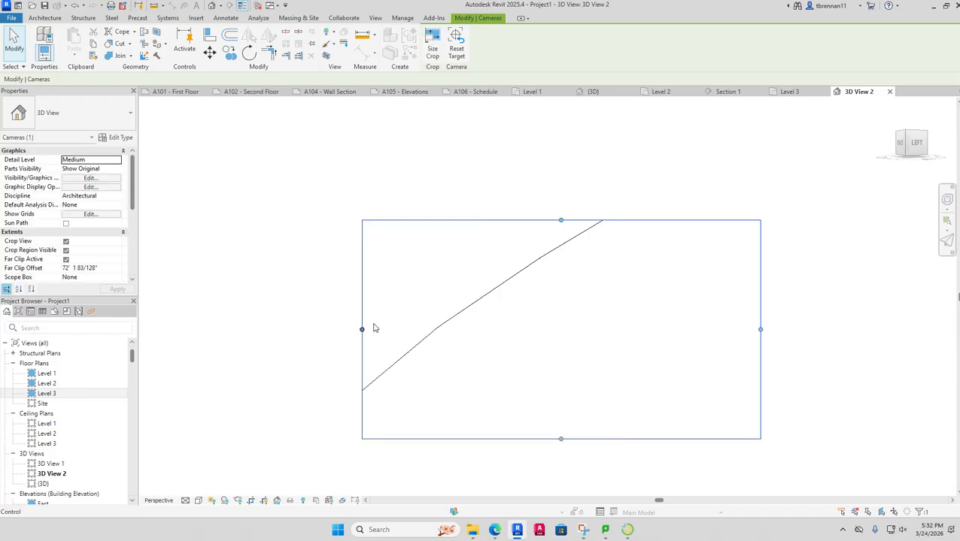
{"action": "left_click_drag", "start_coordinate": [563, 220], "coordinate": [561, 134]}
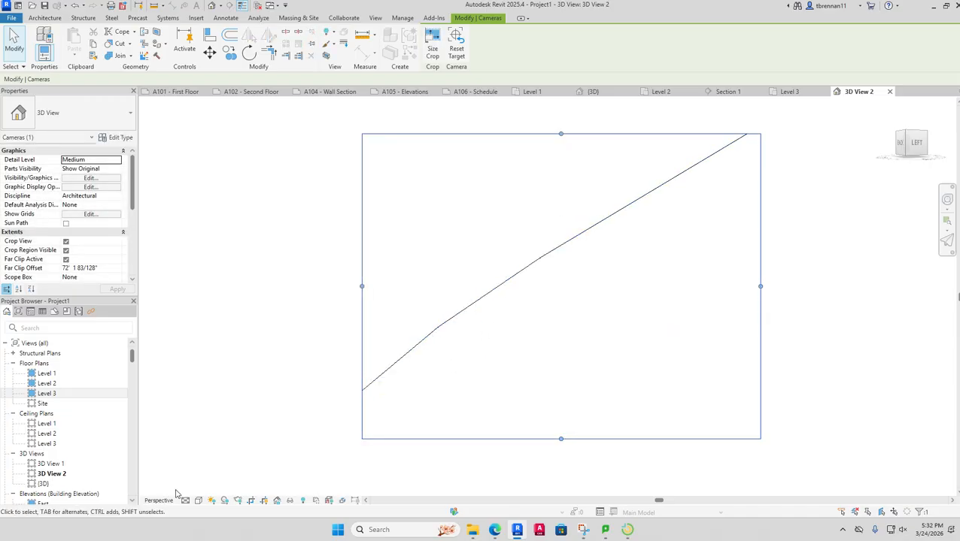
{"action": "left_click", "coordinate": [197, 501]}
{"action": "left_click", "coordinate": [218, 481]}
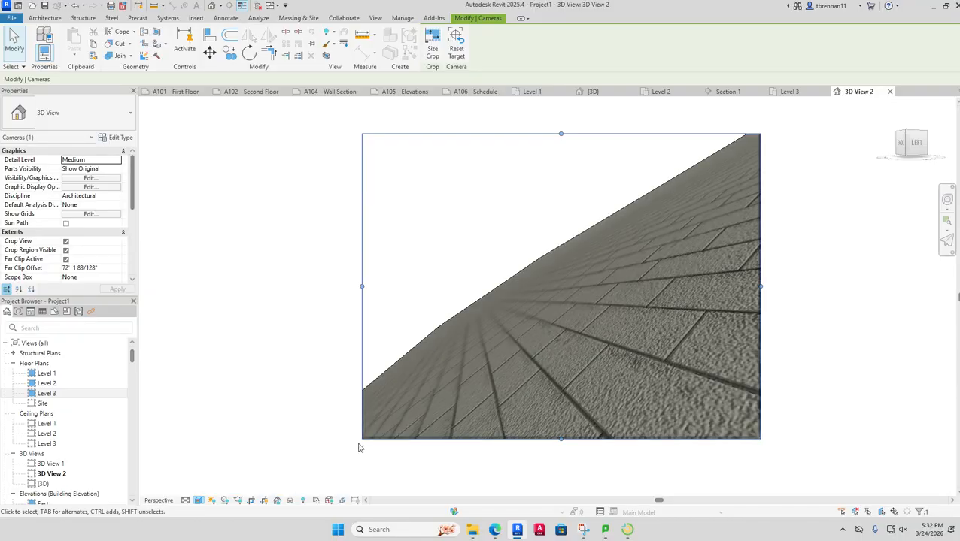
{"action": "scroll", "coordinate": [358, 448], "scroll_direction": "down", "scroll_amount": 5}
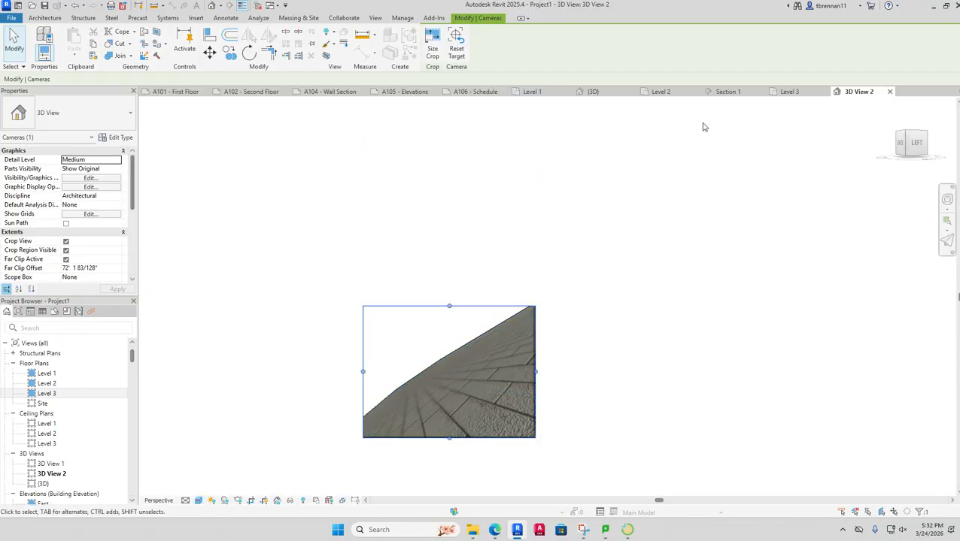
- On the Level 3 floor plan, pull the camera's target point back in front of the middle partition wall and check 3D View 2
{"action": "left_click", "coordinate": [787, 93]}
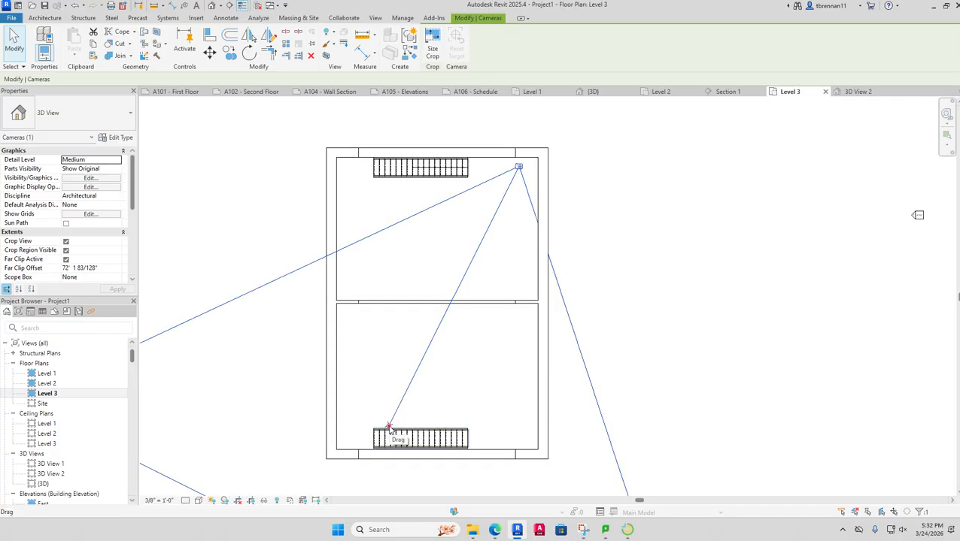
{"action": "left_click_drag", "start_coordinate": [390, 426], "coordinate": [464, 274]}
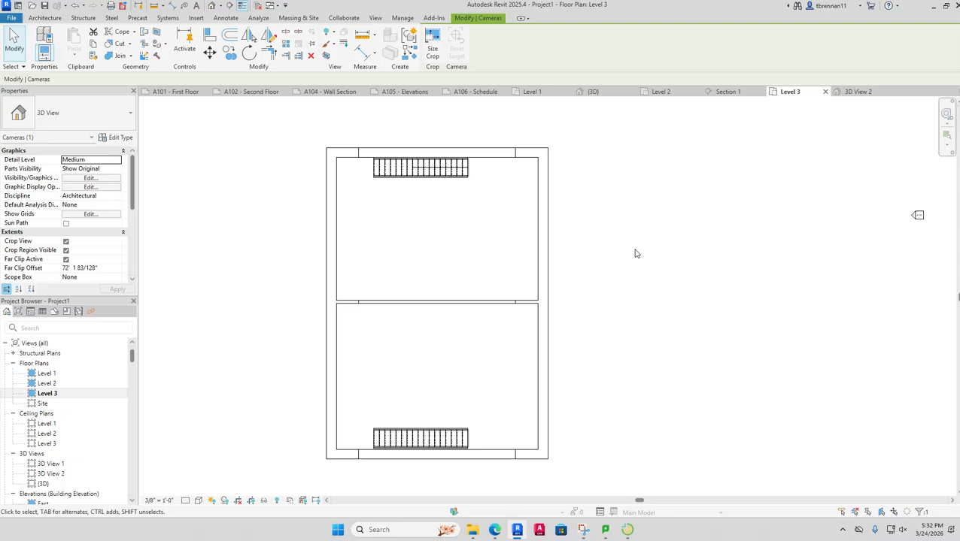
{"action": "left_click", "coordinate": [854, 92]}
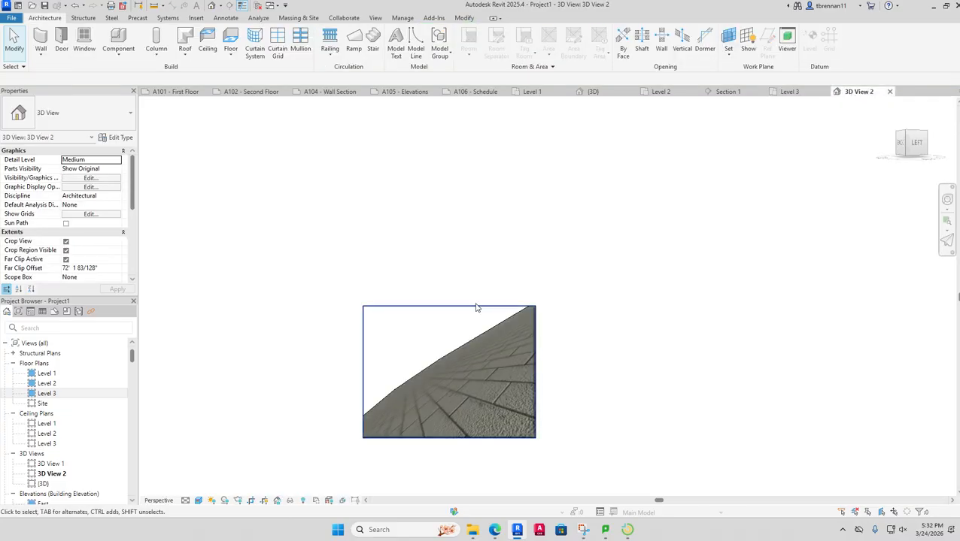
{"action": "left_click", "coordinate": [788, 91]}
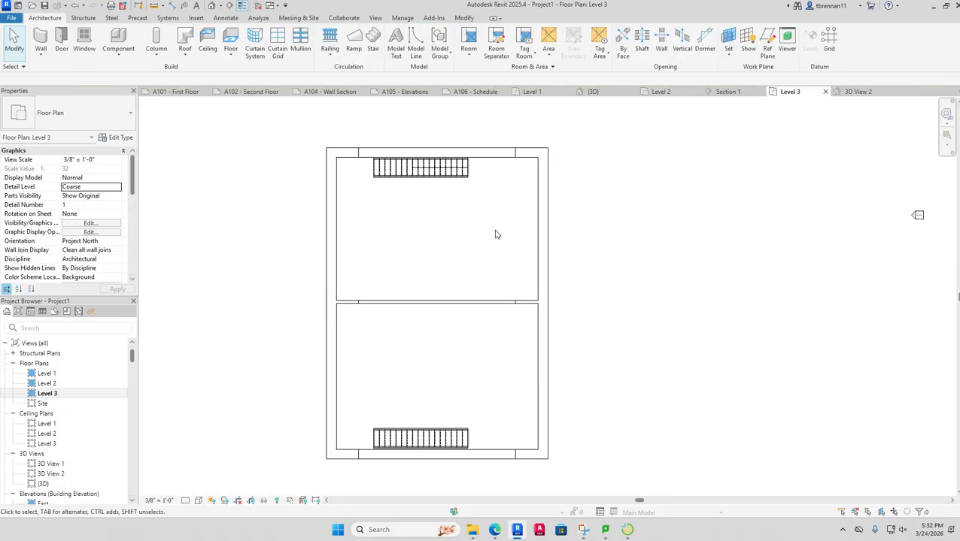
{"action": "left_click", "coordinate": [230, 5]}
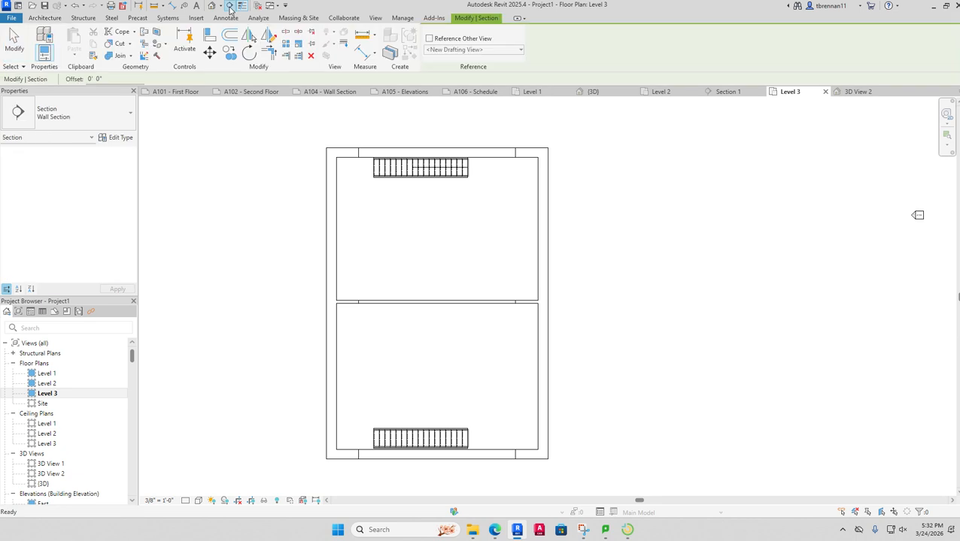
{"action": "left_click", "coordinate": [211, 5]}
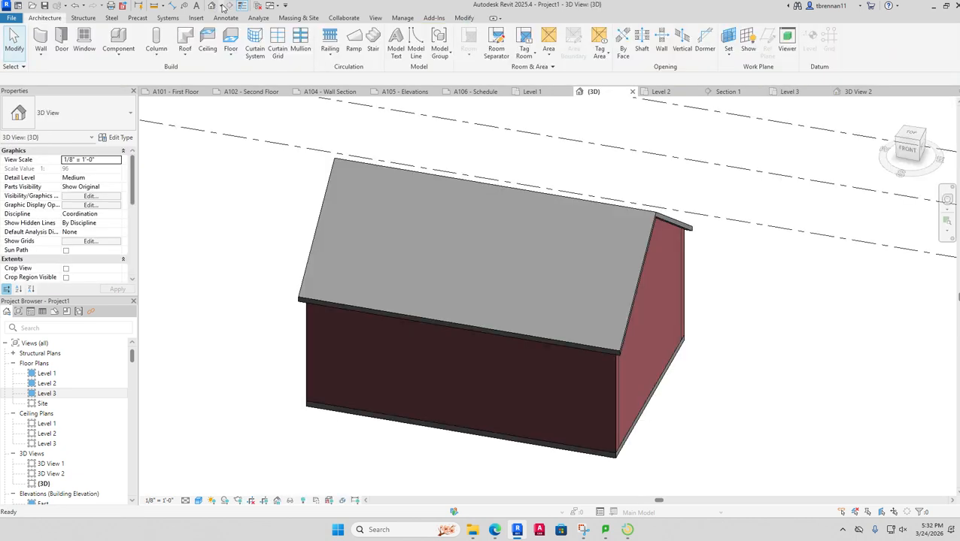
{"action": "left_click", "coordinate": [218, 5]}
{"action": "left_click", "coordinate": [228, 29]}
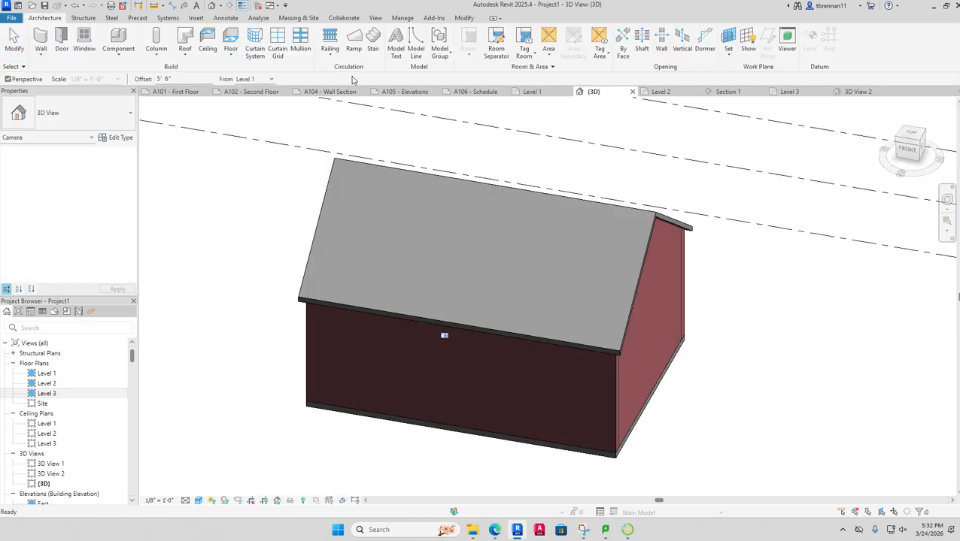
{"action": "key", "text": "Escape"}
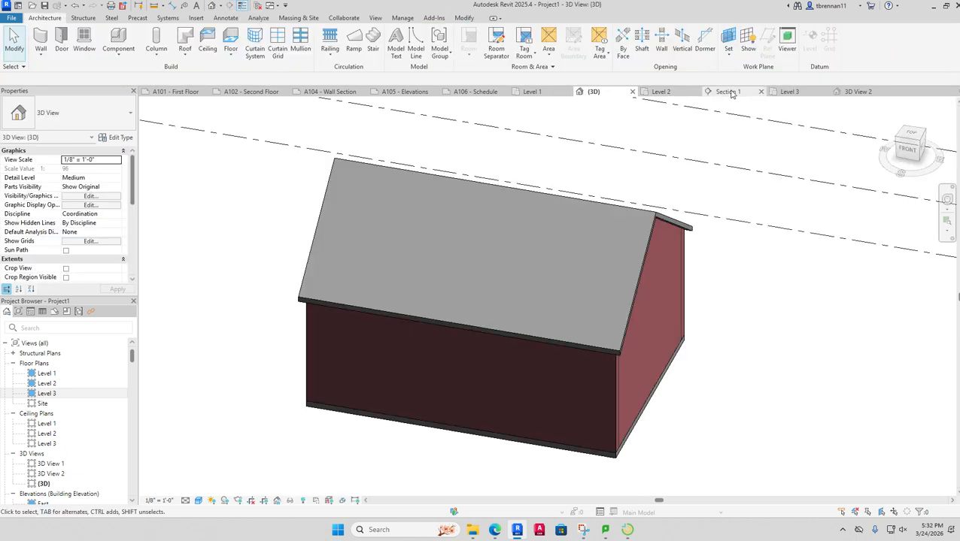
- On the Level 3 floor plan, place a camera in the corner beside the upper stair, aimed diagonally just past the middle partition wall
{"action": "left_click", "coordinate": [789, 93]}
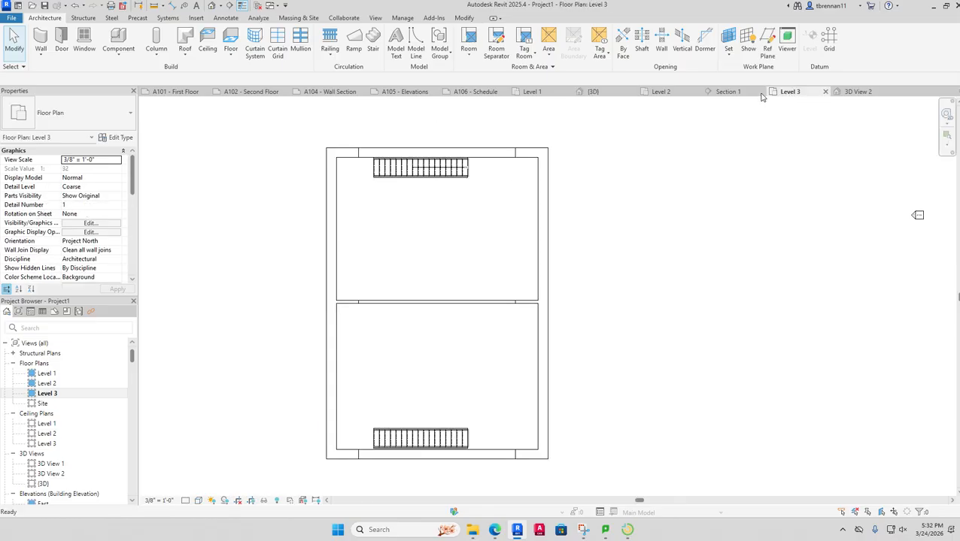
{"action": "left_click", "coordinate": [221, 7]}
{"action": "left_click", "coordinate": [228, 29]}
{"action": "left_click", "coordinate": [525, 164]}
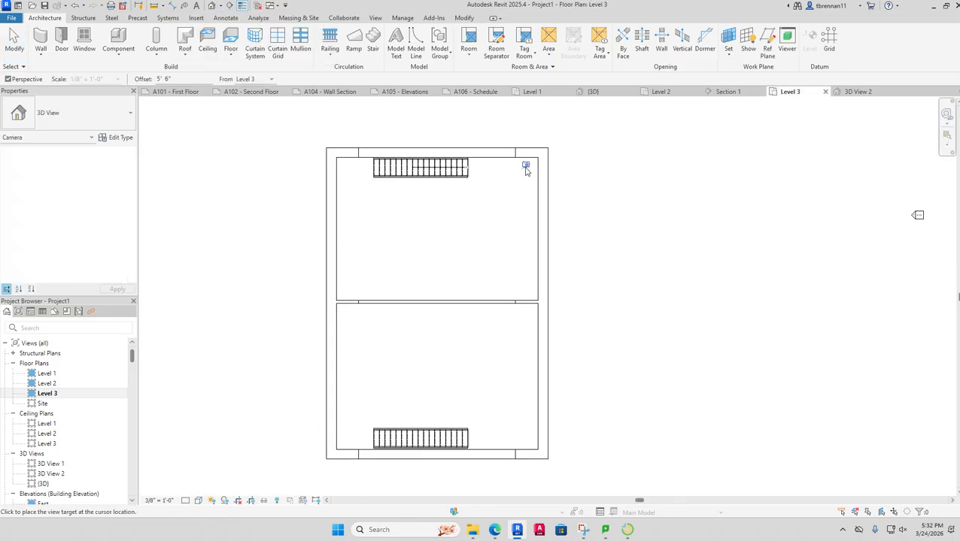
{"action": "left_click", "coordinate": [352, 336]}
- Extend the lower, left and upper edges of 3D View 3's crop region and set its visual style to Realistic
{"action": "scroll", "coordinate": [555, 333], "scroll_direction": "down", "scroll_amount": 4}
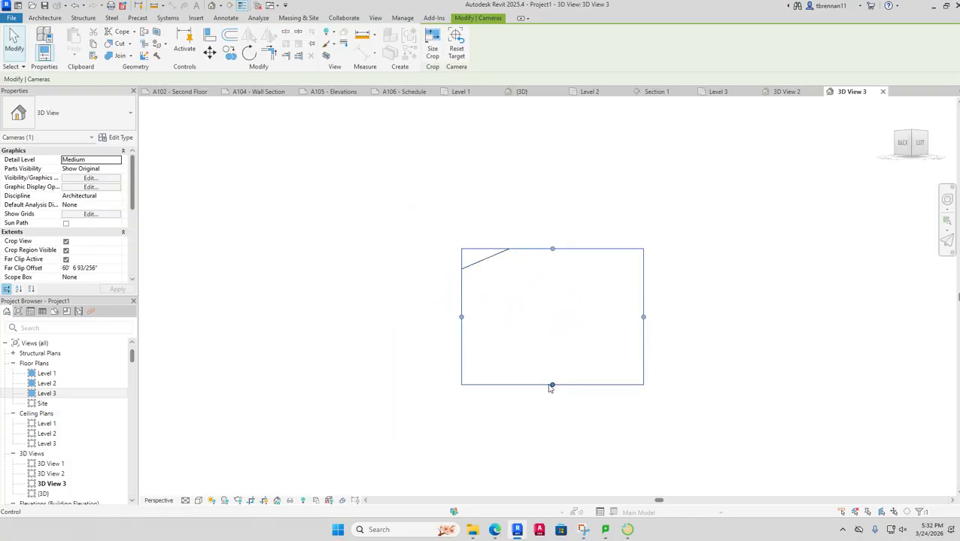
{"action": "left_click_drag", "start_coordinate": [552, 385], "coordinate": [552, 422]}
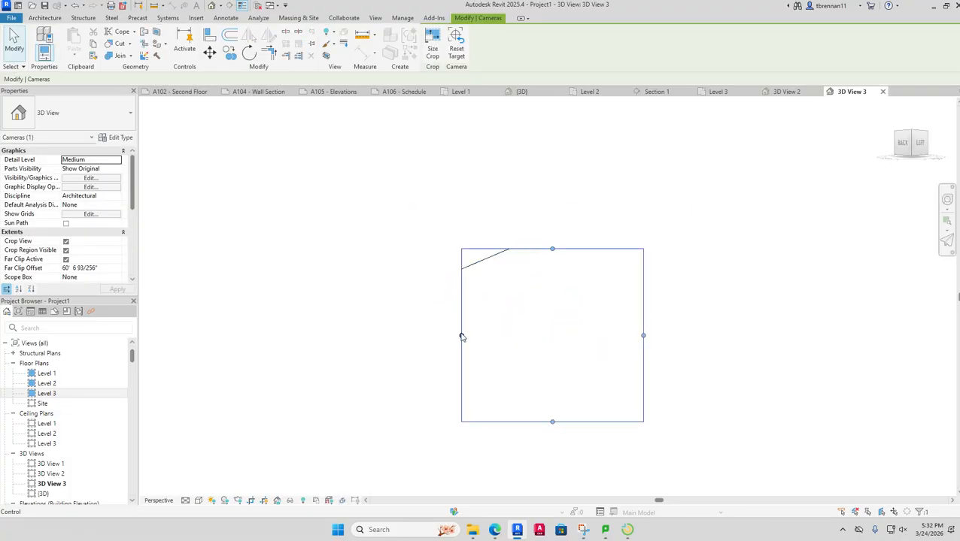
{"action": "left_click_drag", "start_coordinate": [462, 338], "coordinate": [400, 336]}
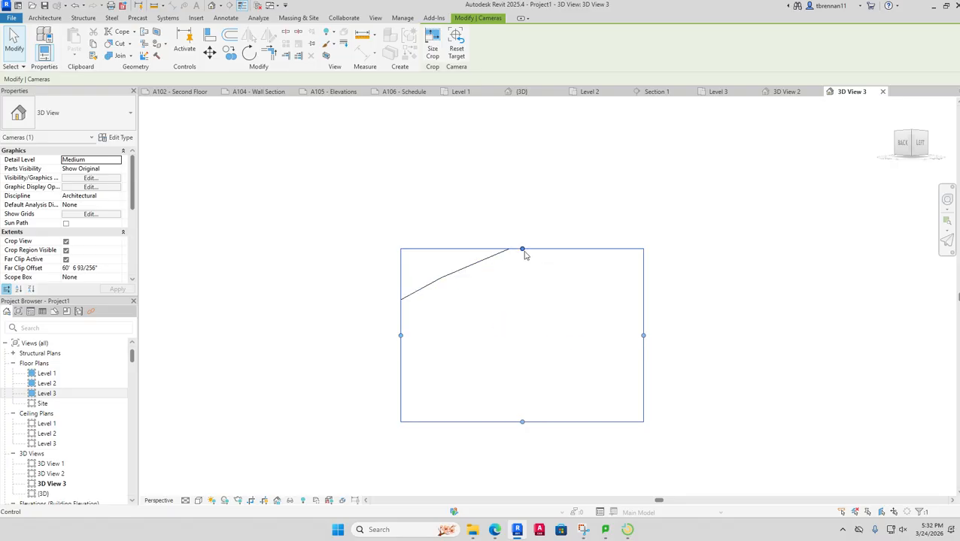
{"action": "left_click_drag", "start_coordinate": [525, 250], "coordinate": [525, 231]}
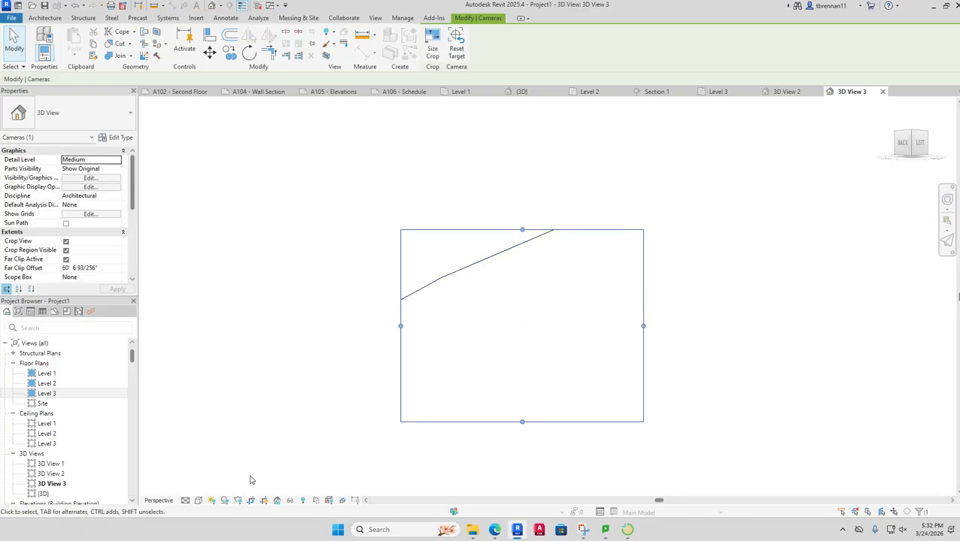
{"action": "left_click", "coordinate": [197, 501]}
{"action": "left_click", "coordinate": [222, 484]}
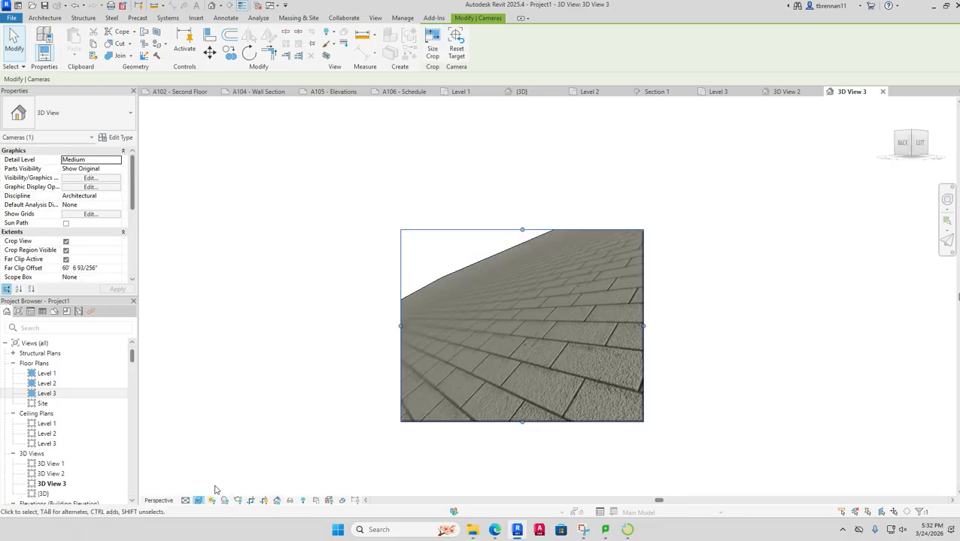
{"action": "scroll", "coordinate": [601, 393], "scroll_direction": "down", "scroll_amount": 3}
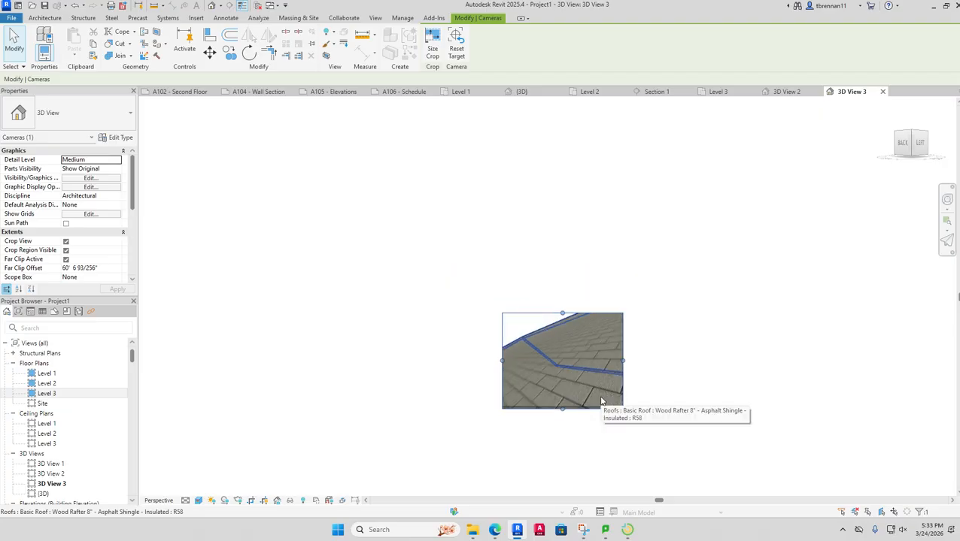
{"action": "scroll", "coordinate": [600, 395], "scroll_direction": "up", "scroll_amount": 3}
{"action": "scroll", "coordinate": [600, 400], "scroll_direction": "up", "scroll_amount": 2}
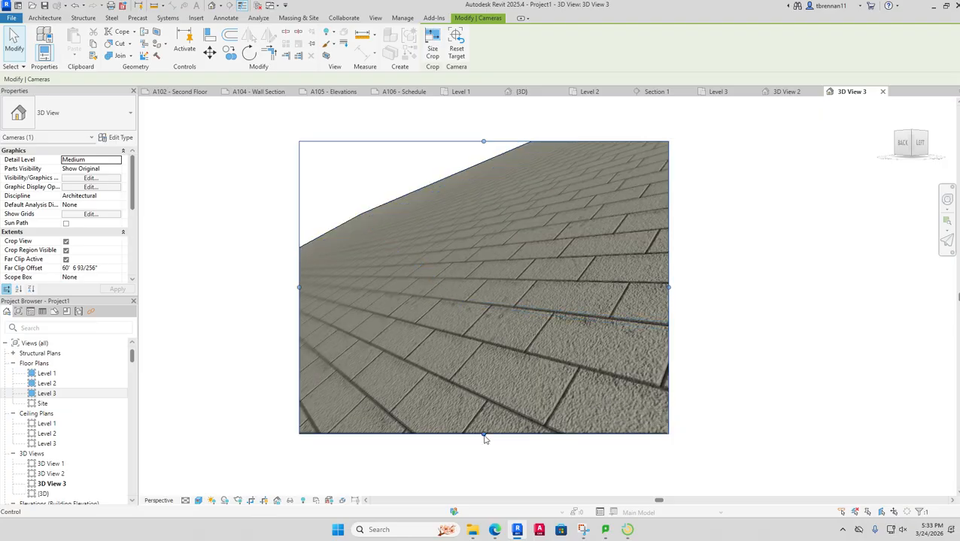
{"action": "scroll", "coordinate": [512, 380], "scroll_direction": "down", "scroll_amount": 3}
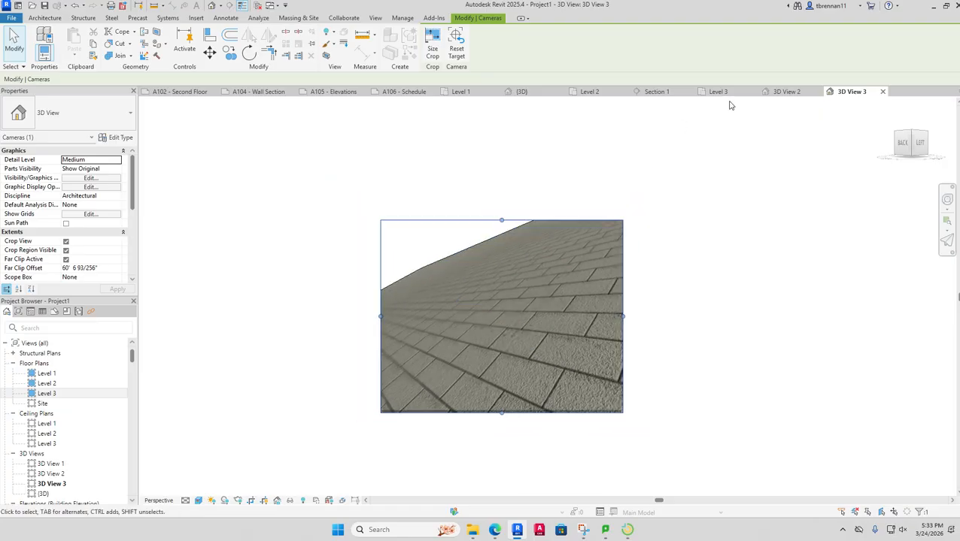
- On the Level 3 floor plan, shorten the camera's far clip to about 16' 6" and check 3D View 3
{"action": "left_click", "coordinate": [717, 91]}
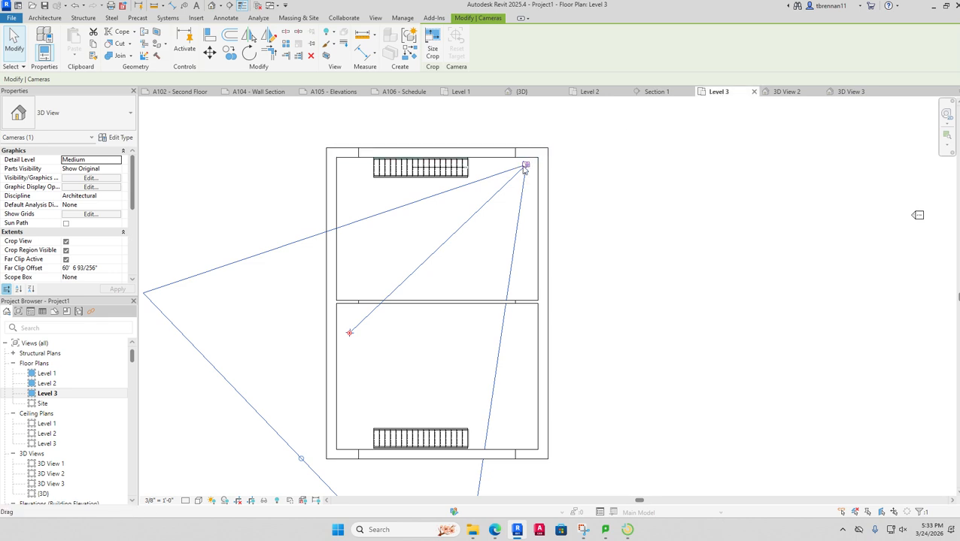
{"action": "left_click_drag", "start_coordinate": [299, 459], "coordinate": [444, 224]}
{"action": "left_click", "coordinate": [631, 262]}
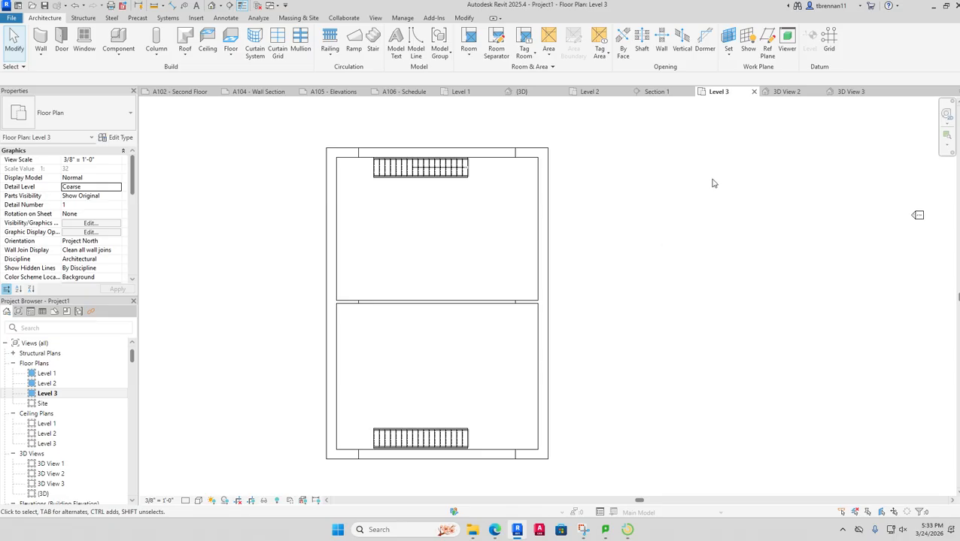
{"action": "left_click", "coordinate": [836, 93]}
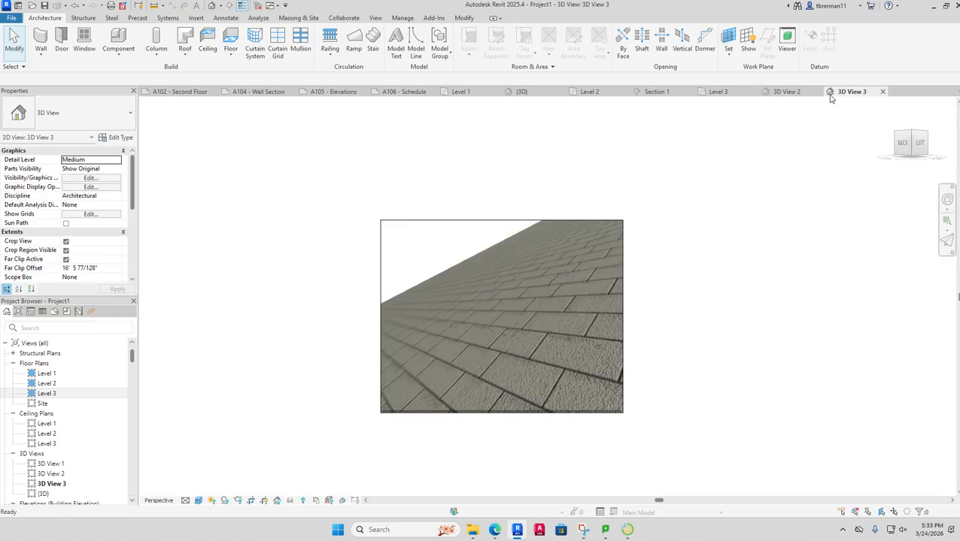
- Place another Level 3 camera near the upper stair, targeted in front of the middle partition wall, and set its view to Realistic
{"action": "left_click", "coordinate": [718, 92]}
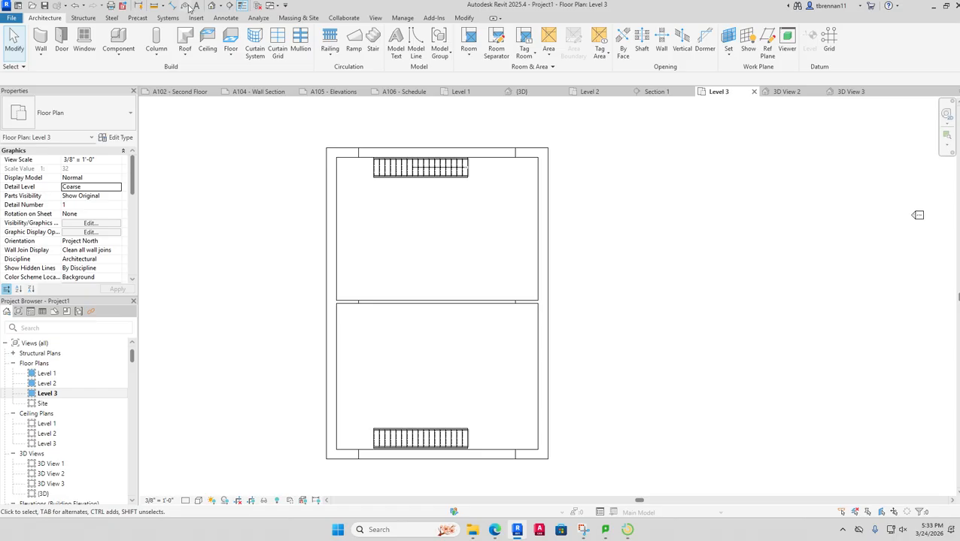
{"action": "left_click", "coordinate": [222, 7]}
{"action": "left_click", "coordinate": [229, 29]}
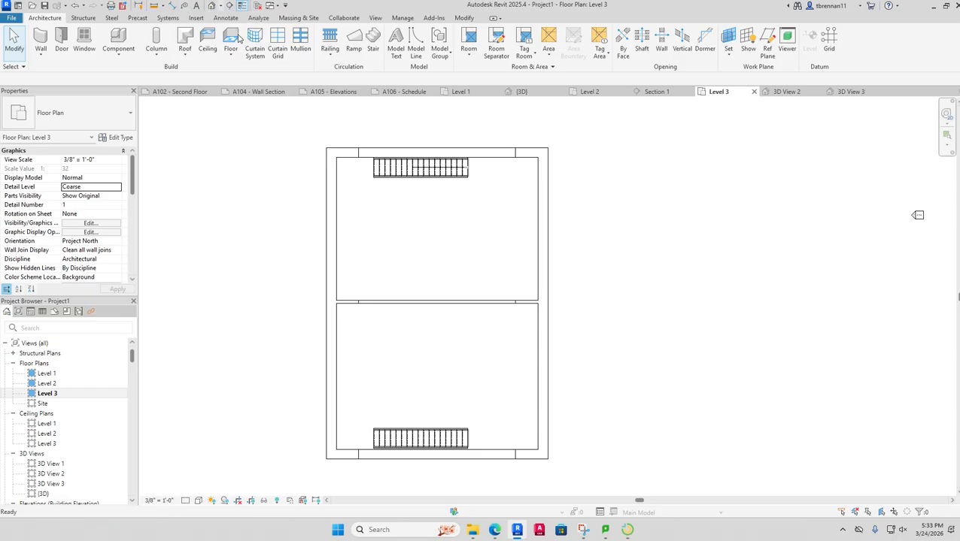
{"action": "left_click", "coordinate": [517, 178]}
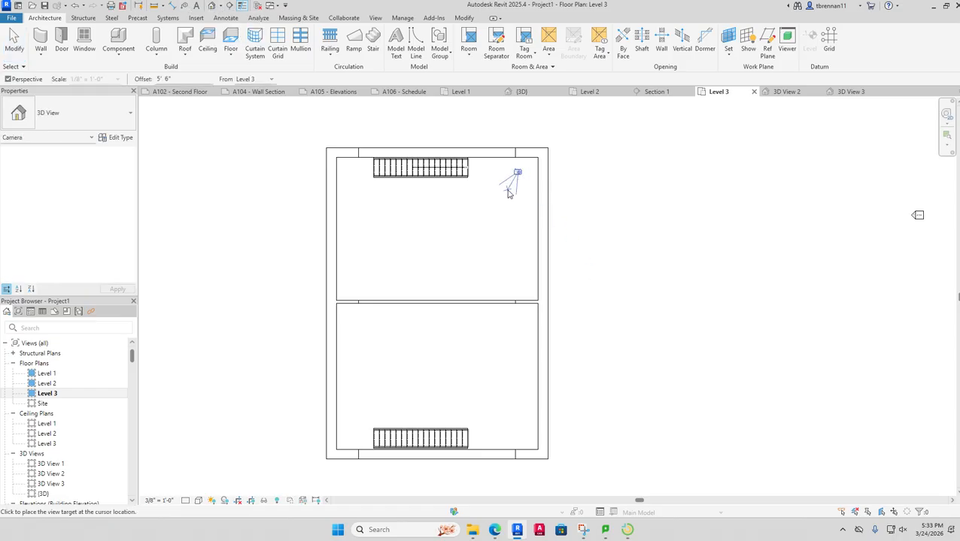
{"action": "left_click", "coordinate": [450, 268]}
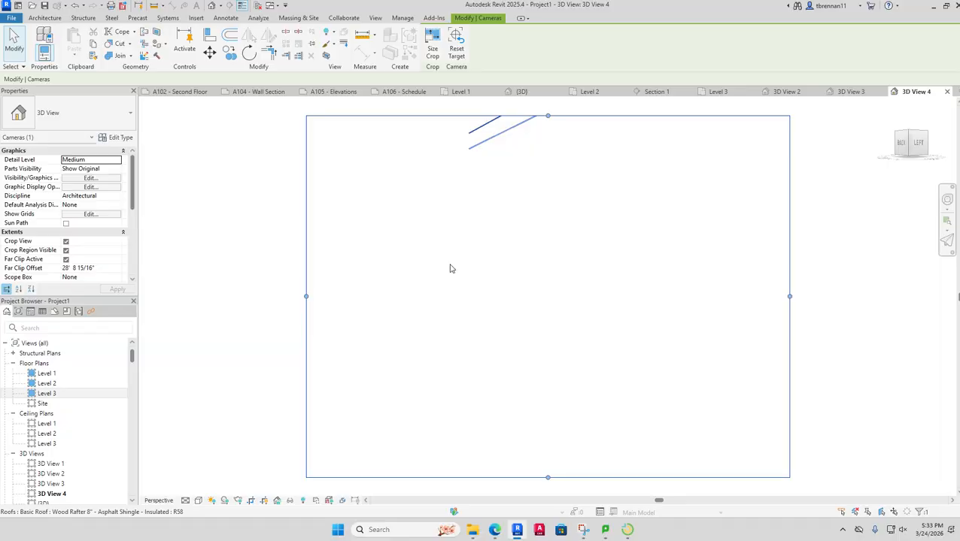
{"action": "left_click", "coordinate": [199, 500]}
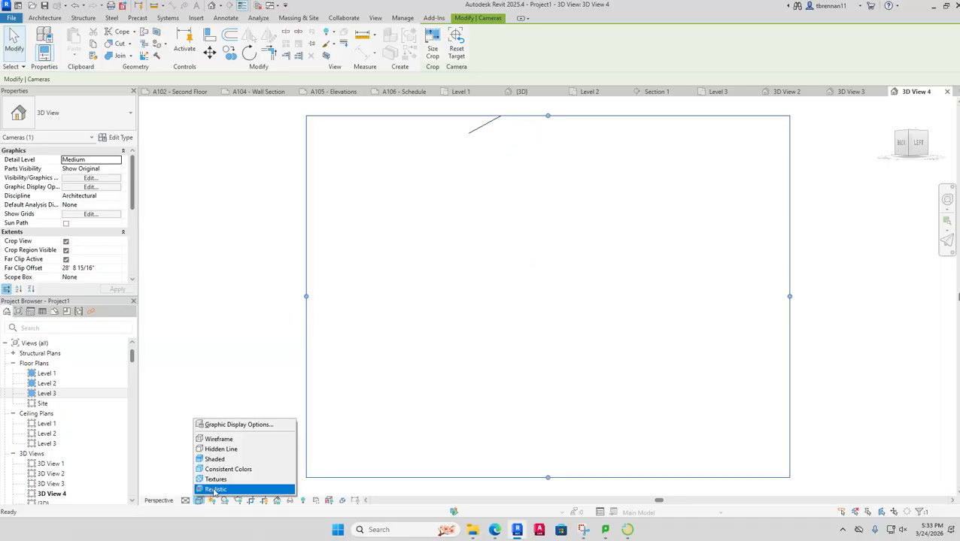
{"action": "left_click", "coordinate": [214, 491]}
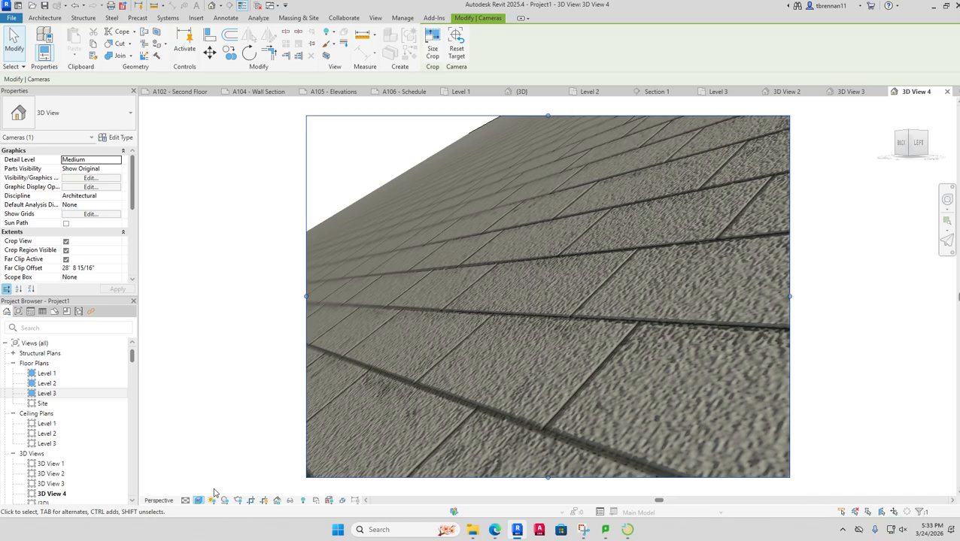
- In Section 1, move the new camera down and inward so it sits beneath the roof slope, and check 3D View 4
{"action": "left_click", "coordinate": [836, 94]}
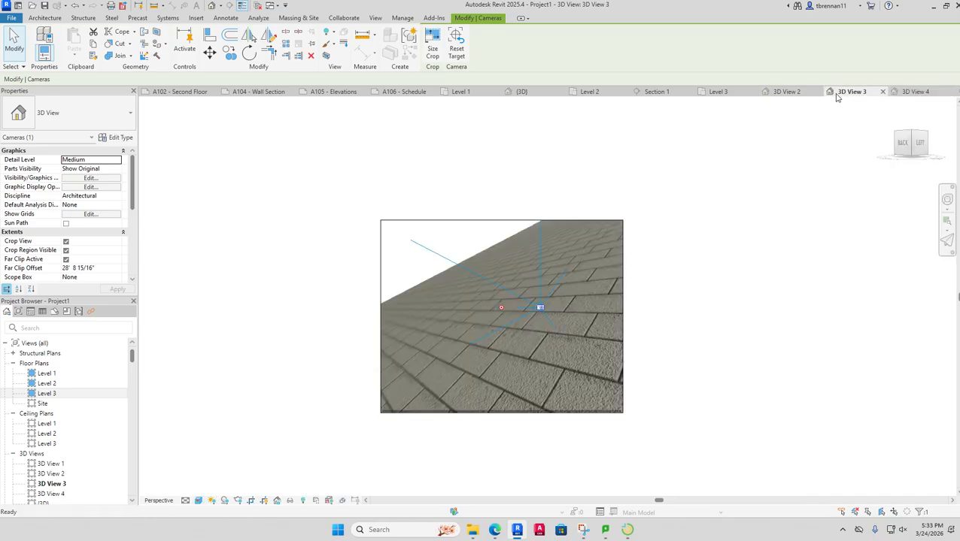
{"action": "left_click", "coordinate": [734, 94]}
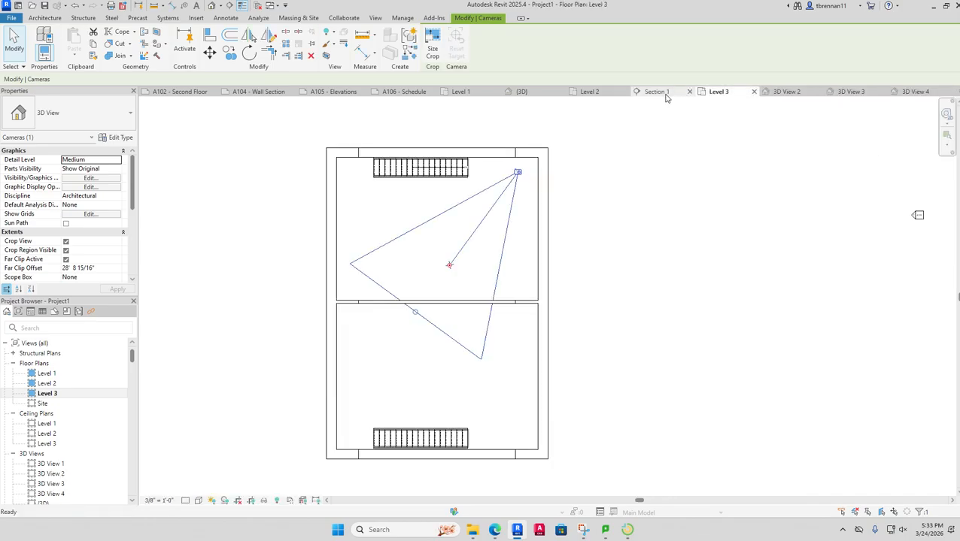
{"action": "left_click", "coordinate": [663, 94]}
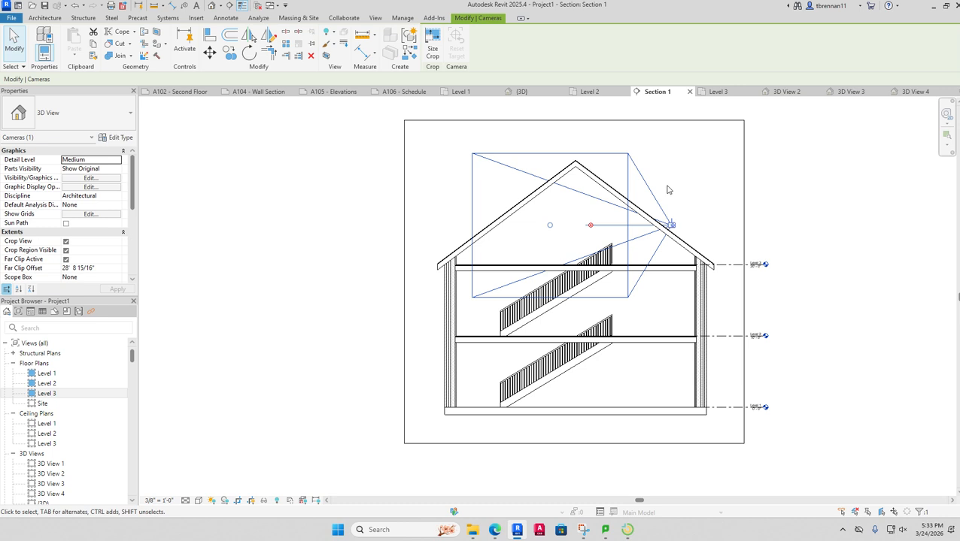
{"action": "left_click_drag", "start_coordinate": [672, 225], "coordinate": [641, 248]}
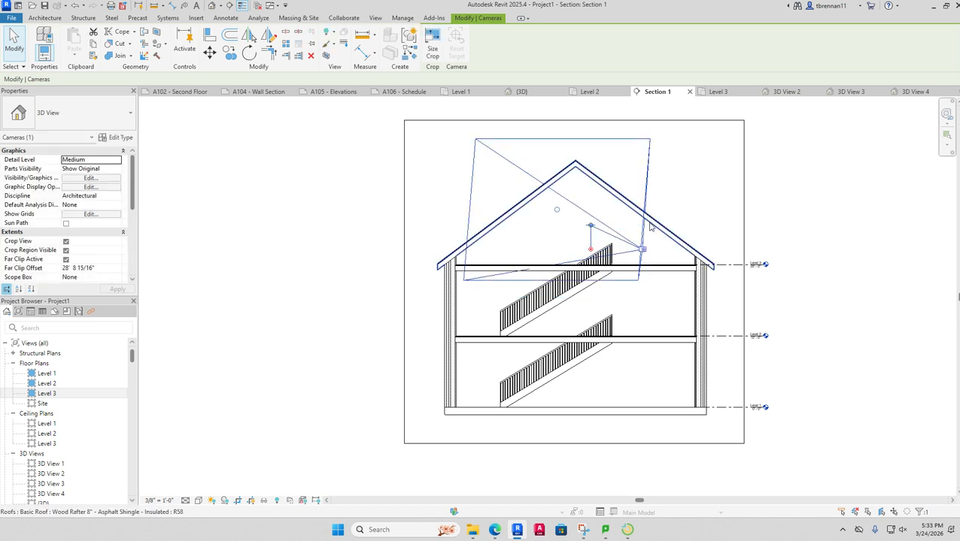
{"action": "left_click", "coordinate": [720, 195]}
{"action": "left_click", "coordinate": [853, 92]}
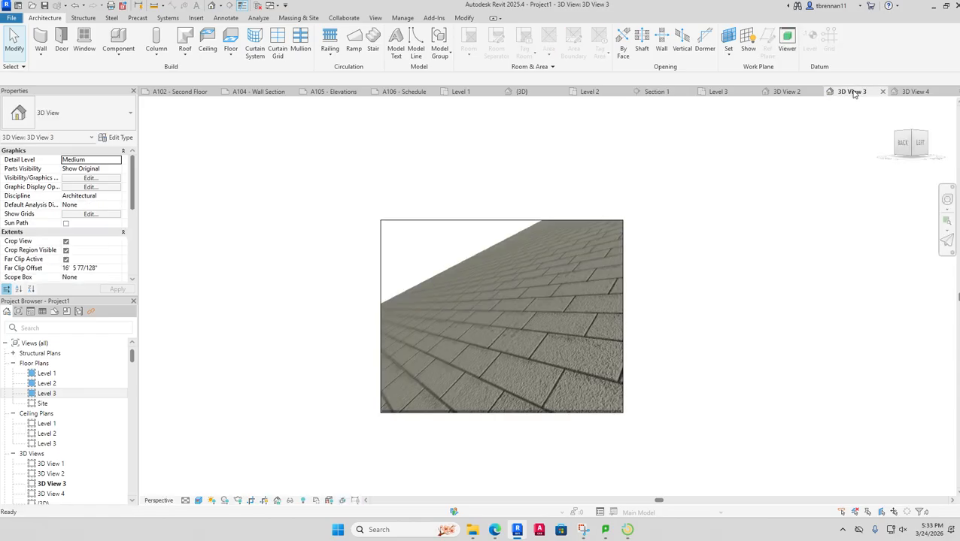
{"action": "left_click", "coordinate": [904, 92]}
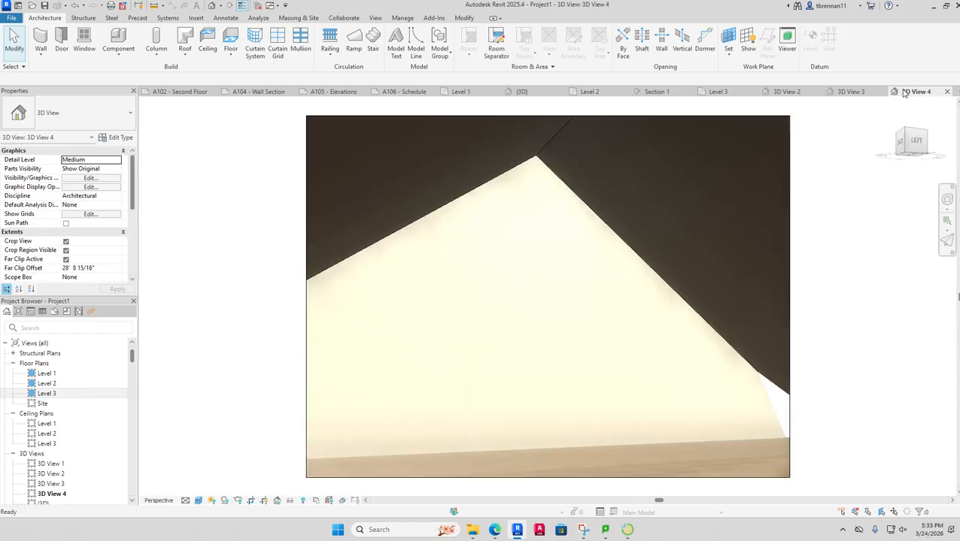
- Enlarge the crop region of 3D View 4 on all four sides to take in more of the attic floor and roof
{"action": "scroll", "coordinate": [767, 306], "scroll_direction": "down", "scroll_amount": 5}
{"action": "middle_click_drag", "start_coordinate": [819, 316], "coordinate": [694, 304]}
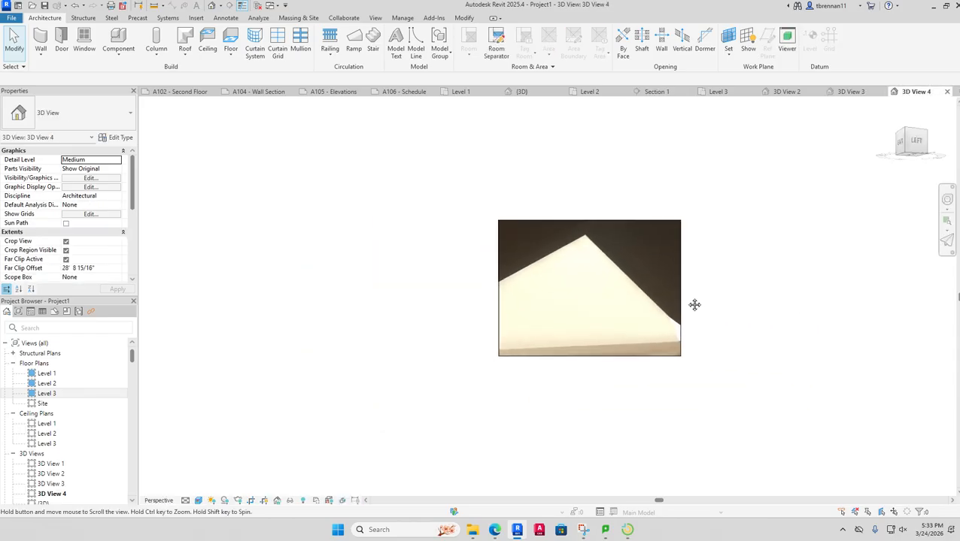
{"action": "left_click", "coordinate": [589, 360]}
{"action": "left_click_drag", "start_coordinate": [586, 359], "coordinate": [587, 440]}
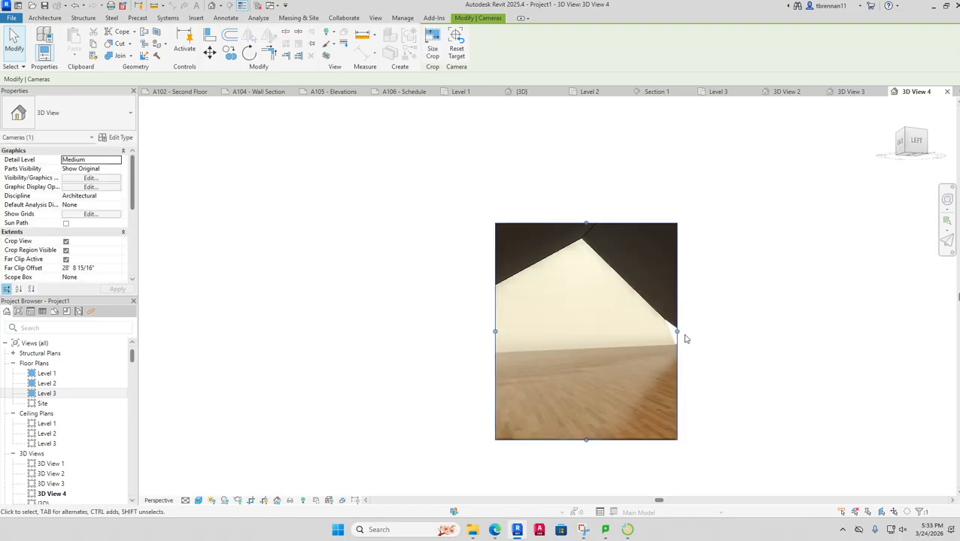
{"action": "left_click_drag", "start_coordinate": [678, 332], "coordinate": [805, 332]}
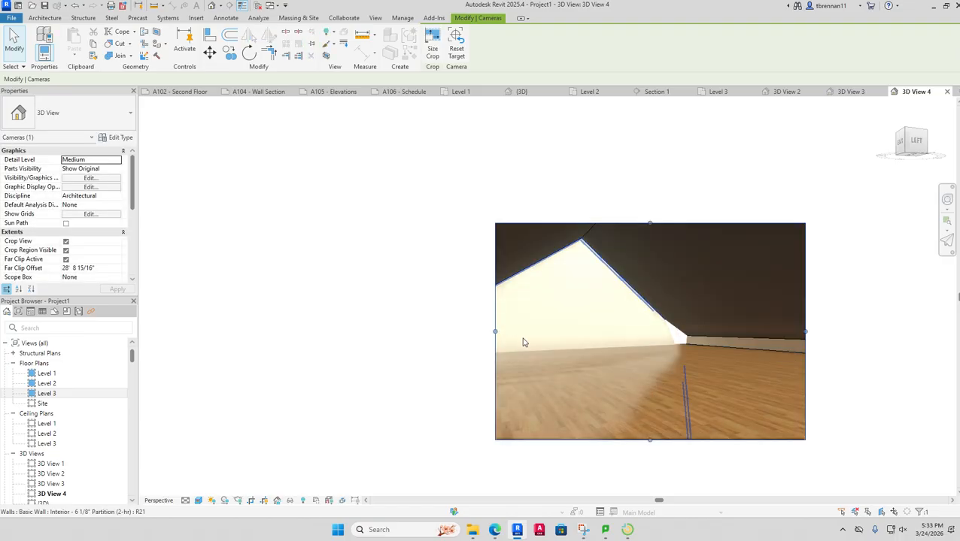
{"action": "left_click_drag", "start_coordinate": [494, 333], "coordinate": [347, 332]}
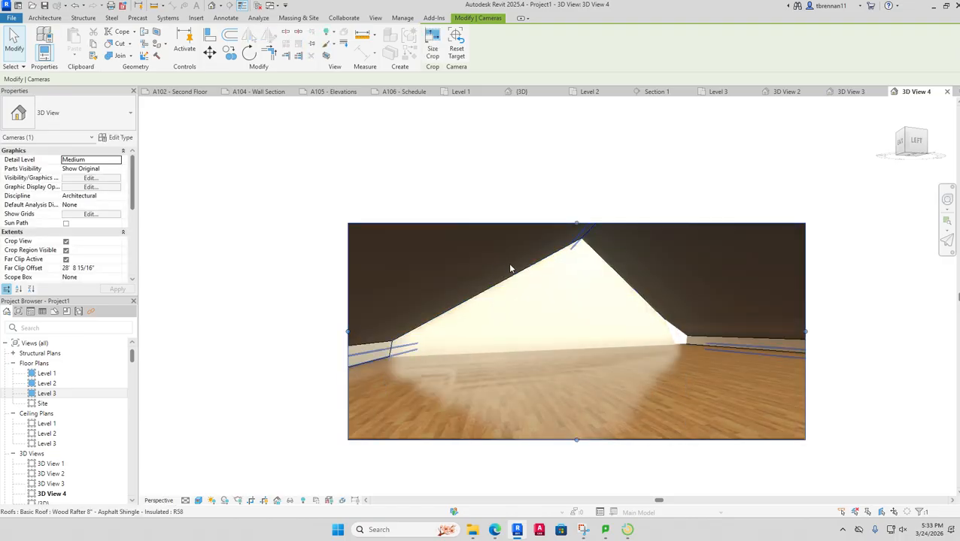
{"action": "left_click_drag", "start_coordinate": [576, 224], "coordinate": [579, 157]}
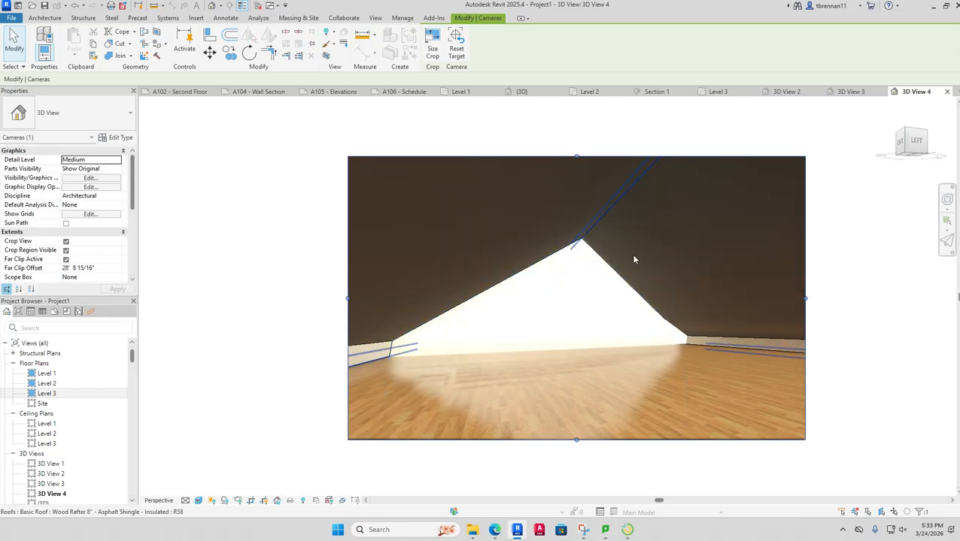
{"action": "scroll", "coordinate": [615, 260], "scroll_direction": "down", "scroll_amount": 2}
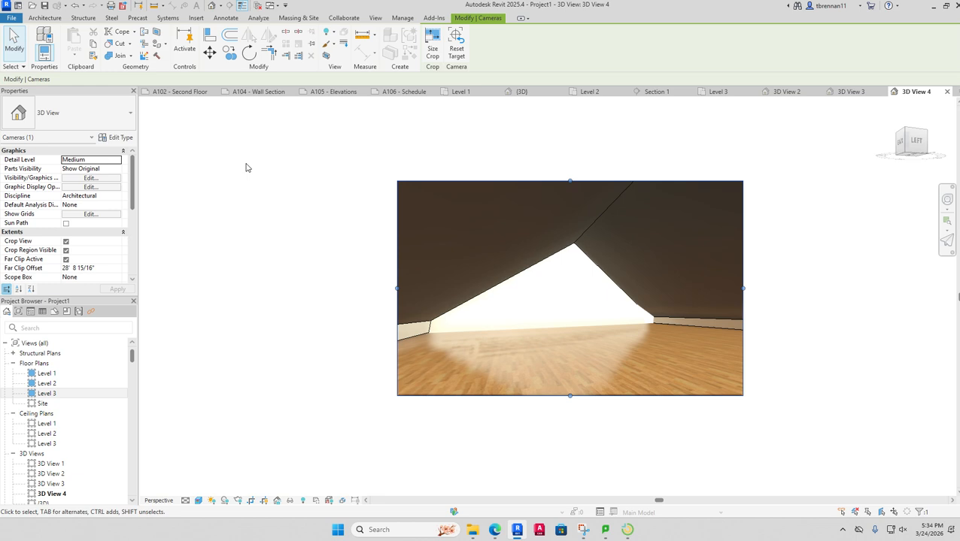
- Edit the footprint of the gable roof in the default 3D view and set its slope to 12" / 12"
{"action": "left_click", "coordinate": [718, 92]}
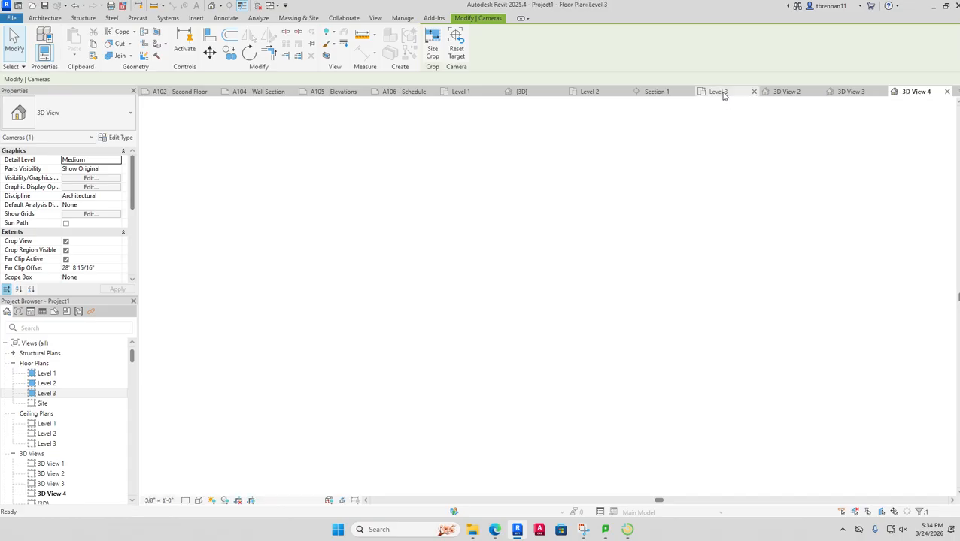
{"action": "left_click", "coordinate": [677, 222]}
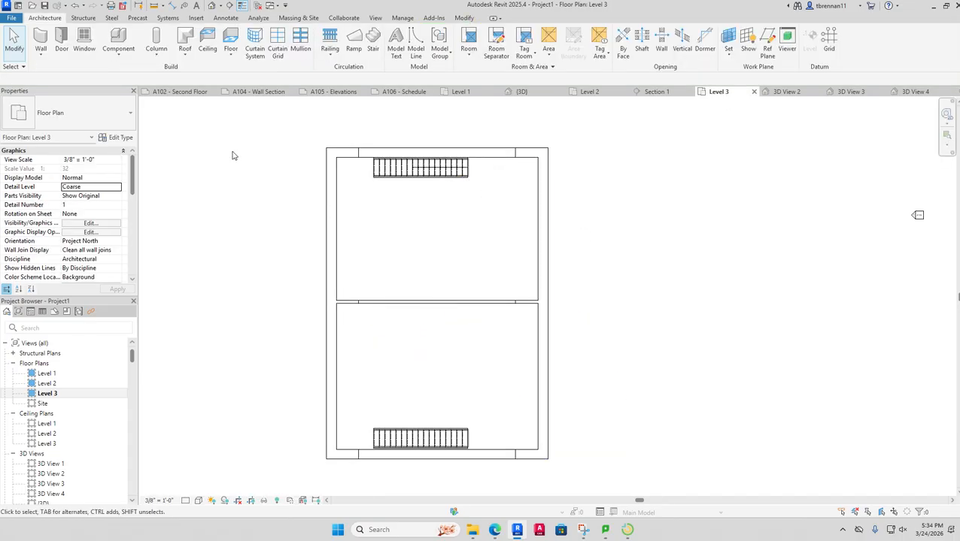
{"action": "left_click", "coordinate": [212, 7]}
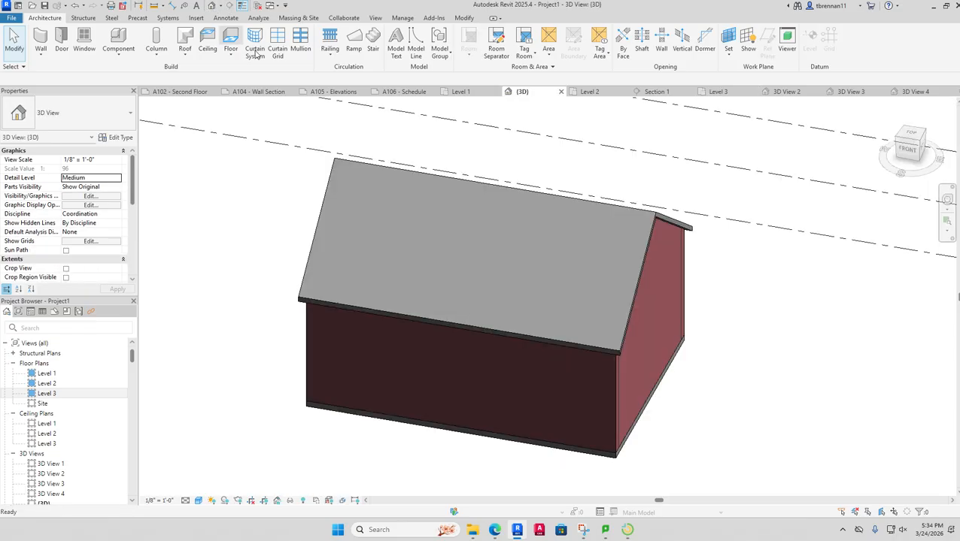
{"action": "double_click", "coordinate": [539, 222]}
{"action": "left_click", "coordinate": [66, 271]}
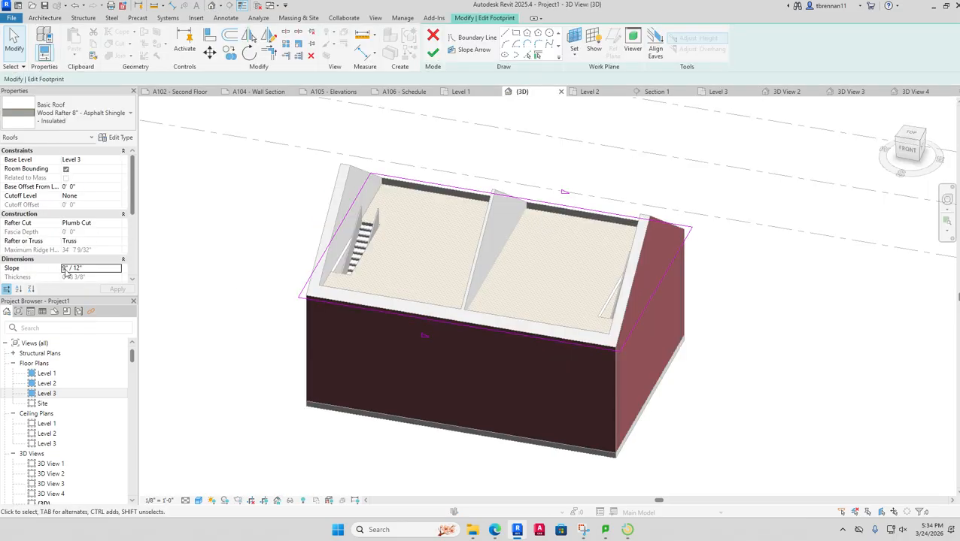
{"action": "key", "text": "Return"}
{"action": "type", "text": "12"}
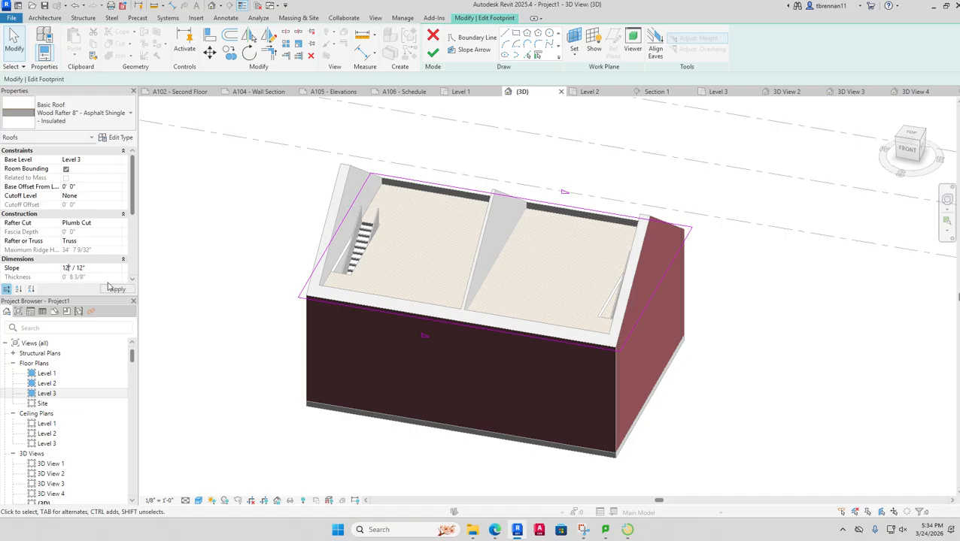
{"action": "left_click", "coordinate": [114, 289]}
{"action": "left_click", "coordinate": [432, 53]}
{"action": "left_click", "coordinate": [762, 278]}
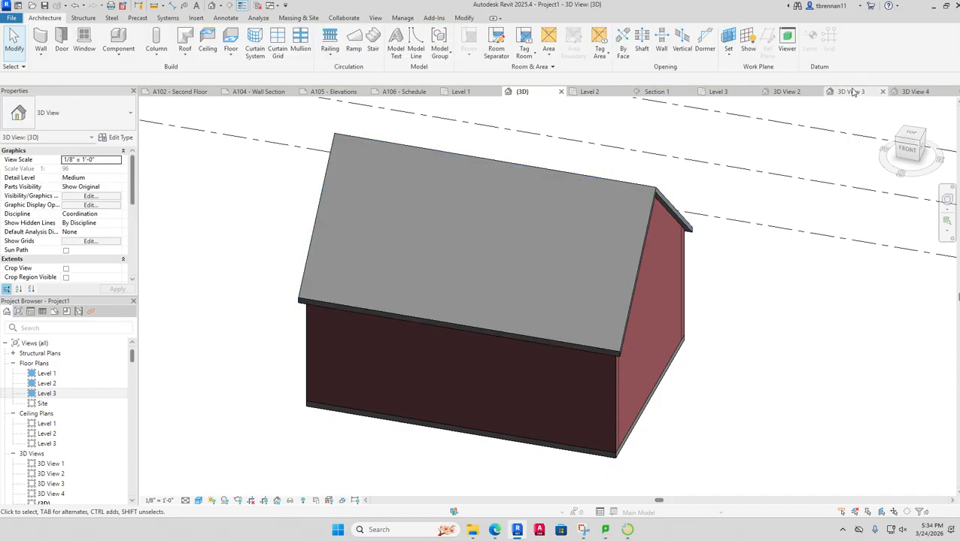
- Inspect the attic interior in the 3D View 4 camera view with the steeper roof
{"action": "left_click", "coordinate": [910, 92]}
{"action": "scroll", "coordinate": [848, 280], "scroll_direction": "down", "scroll_amount": 2}
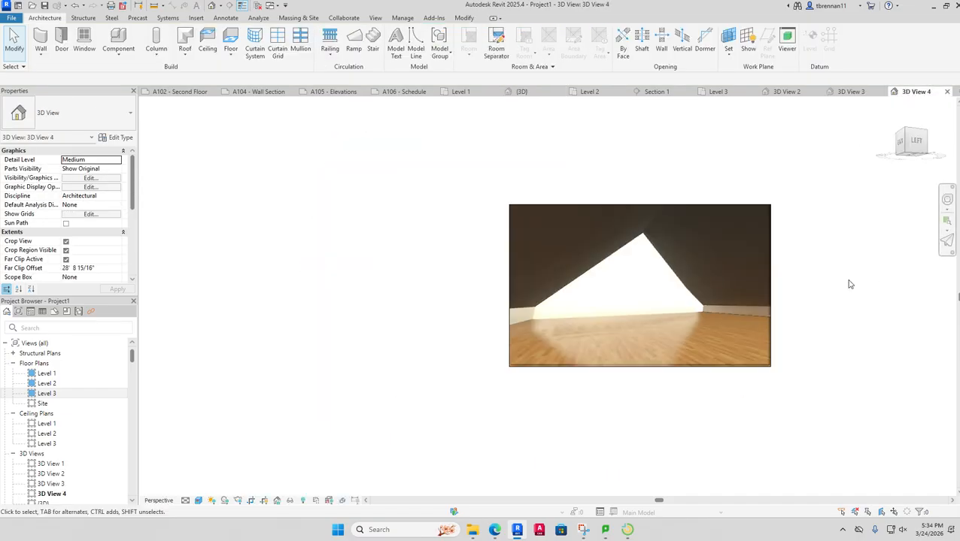
{"action": "middle_click_drag", "start_coordinate": [848, 281], "coordinate": [746, 301]}
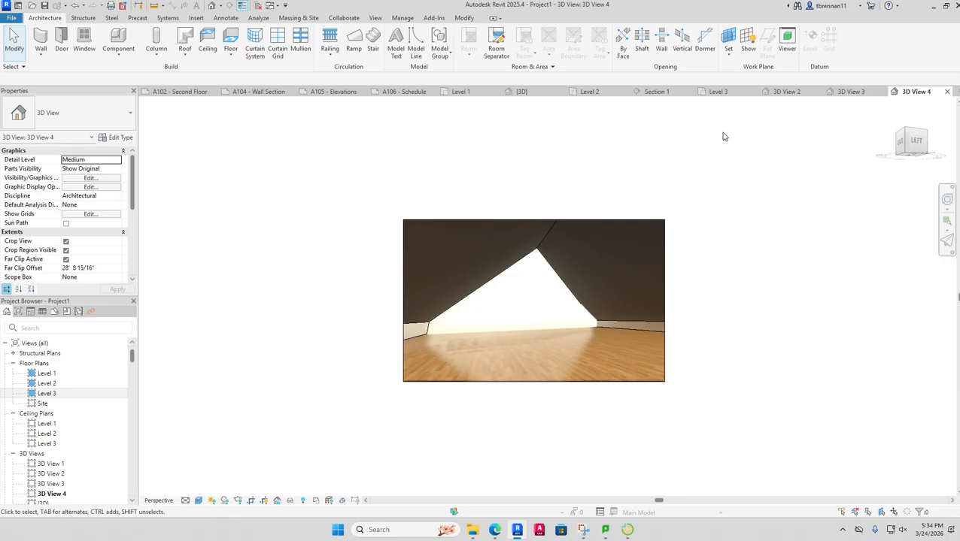
- Open sheet A101 - First Floor in the TOWNHOUSE - SPRING 2026 MASTER project and activate its Level 1 plan view for editing
{"action": "left_click", "coordinate": [213, 6]}
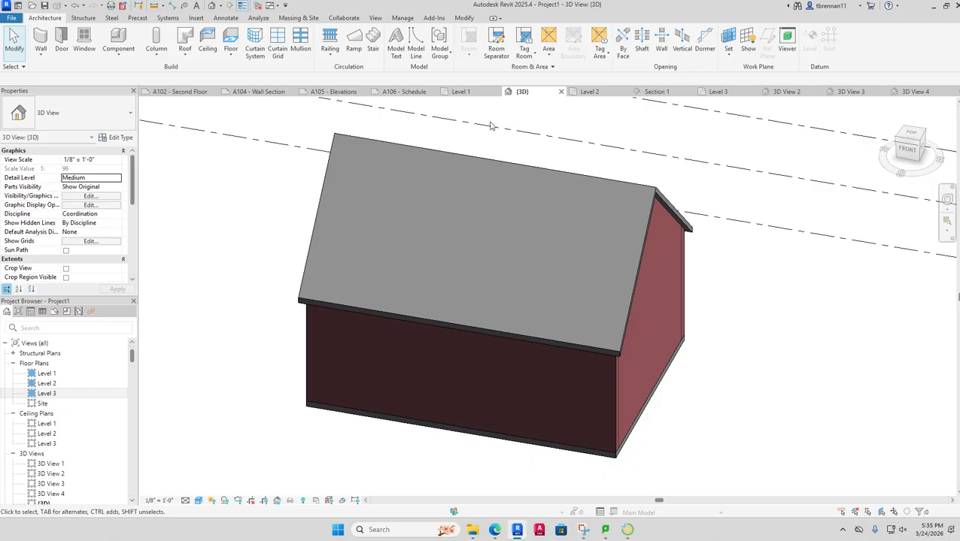
{"action": "left_click", "coordinate": [456, 93]}
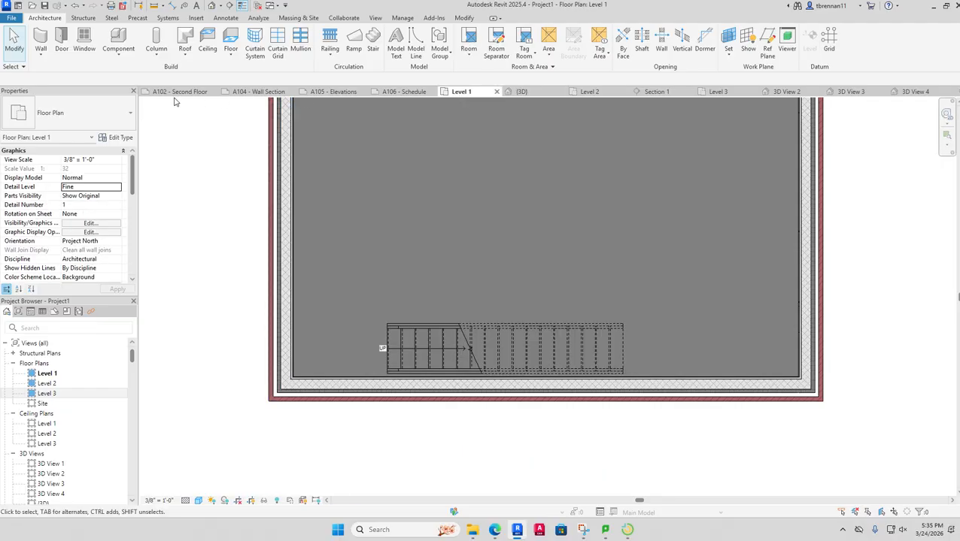
{"action": "left_click", "coordinate": [172, 93]}
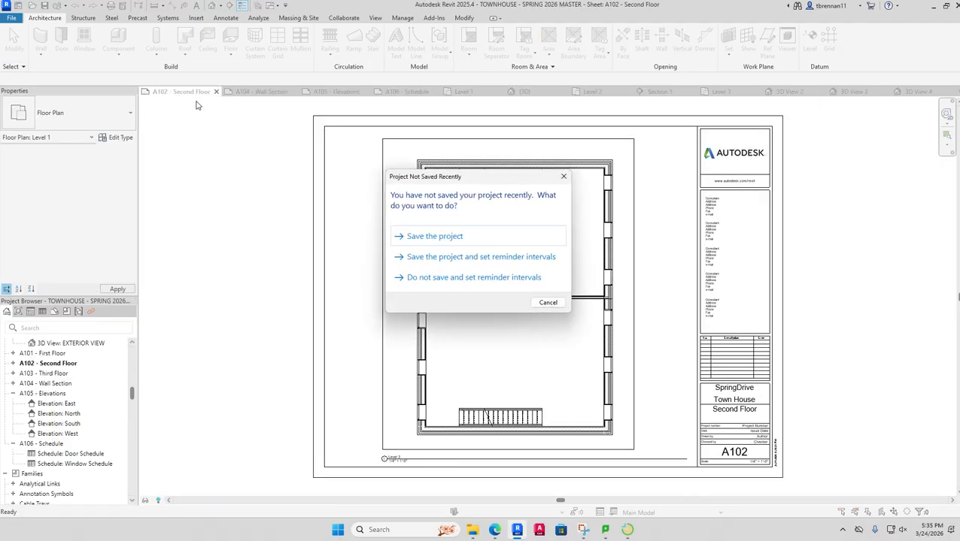
{"action": "left_click", "coordinate": [564, 176]}
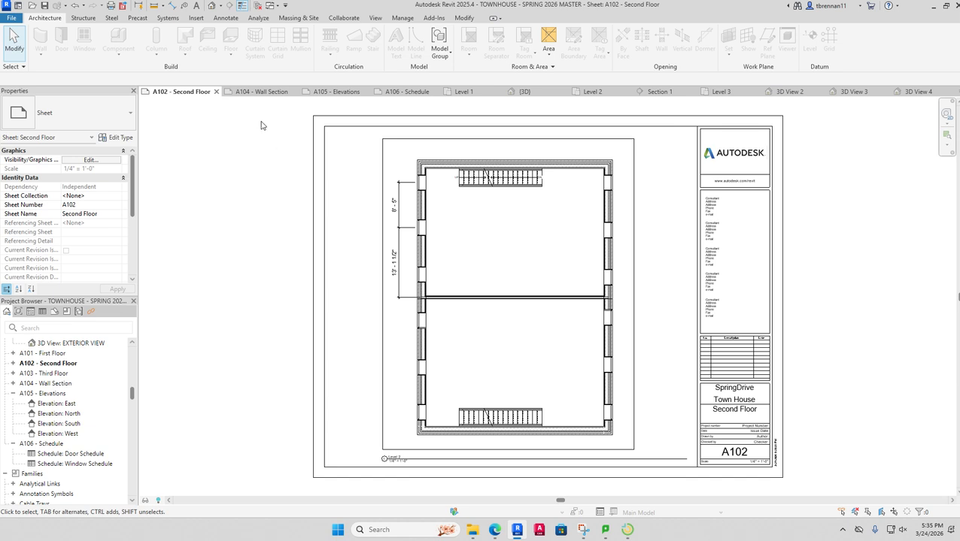
{"action": "double_click", "coordinate": [54, 353]}
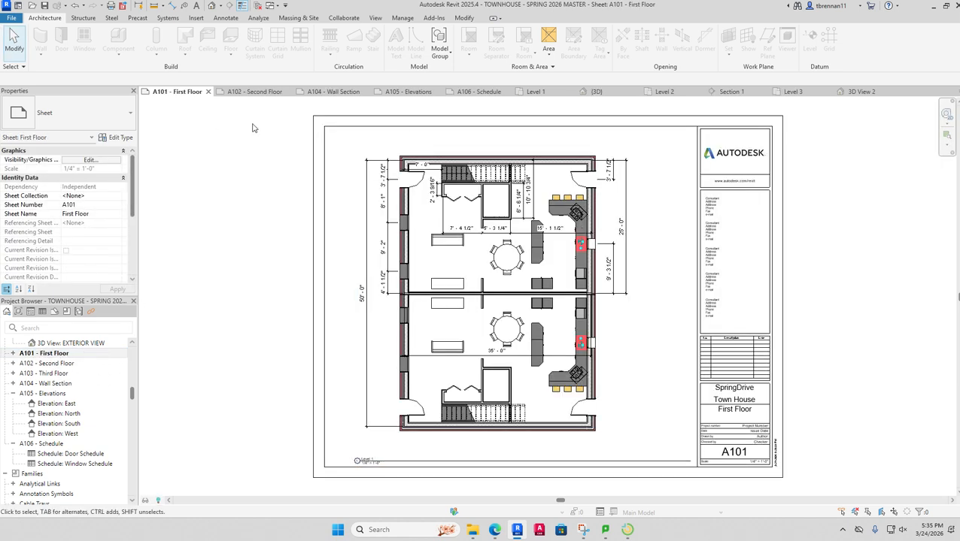
{"action": "left_click", "coordinate": [221, 6]}
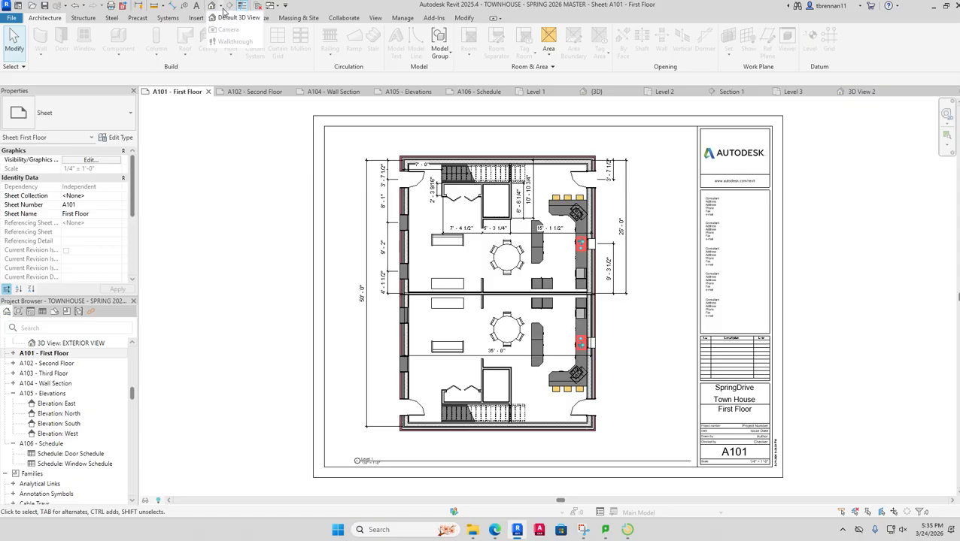
{"action": "left_click", "coordinate": [262, 240]}
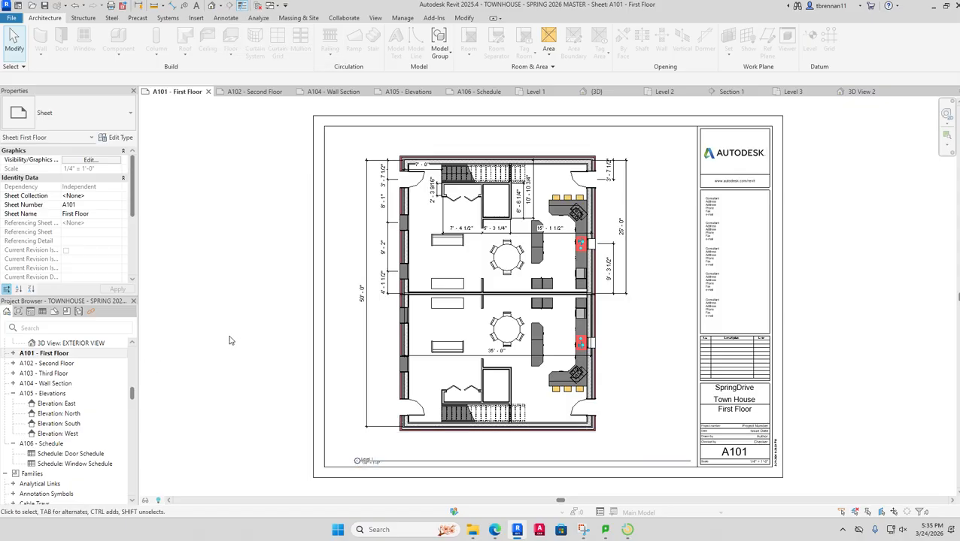
{"action": "double_click", "coordinate": [426, 229]}
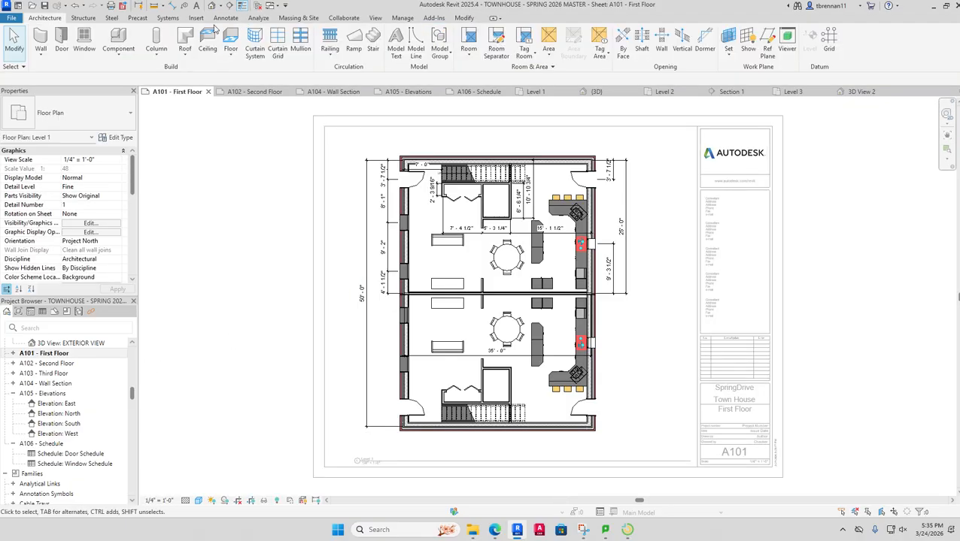
{"action": "left_click", "coordinate": [222, 6]}
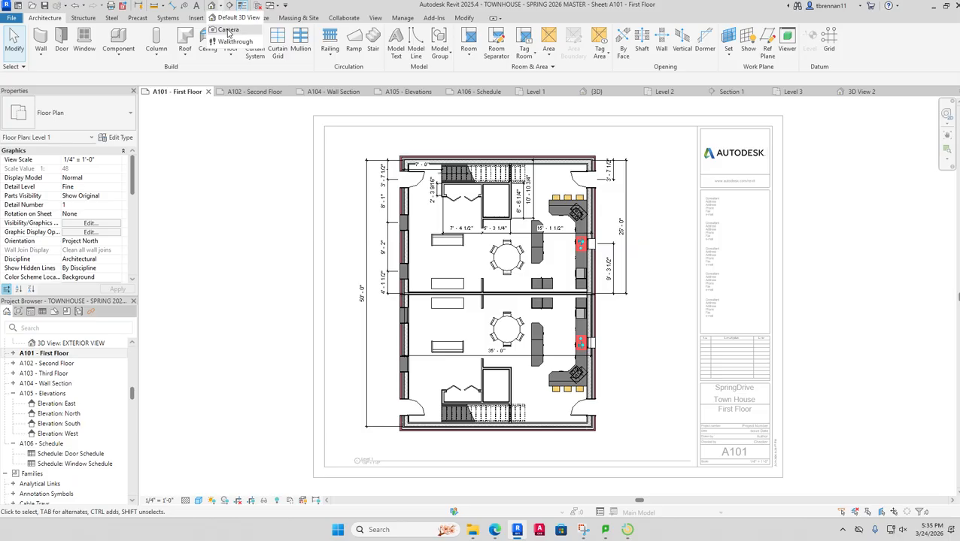
{"action": "left_click", "coordinate": [228, 31]}
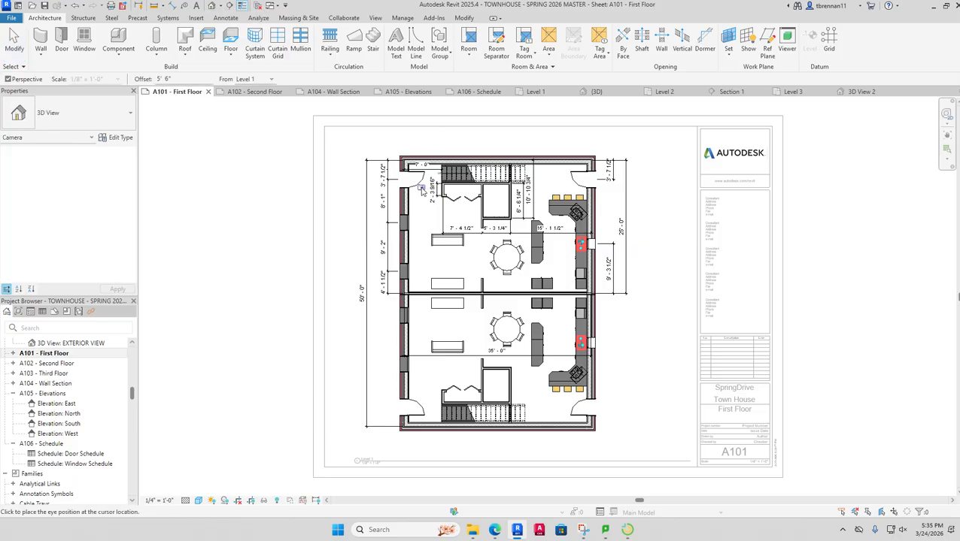
{"action": "key", "text": "Escape"}
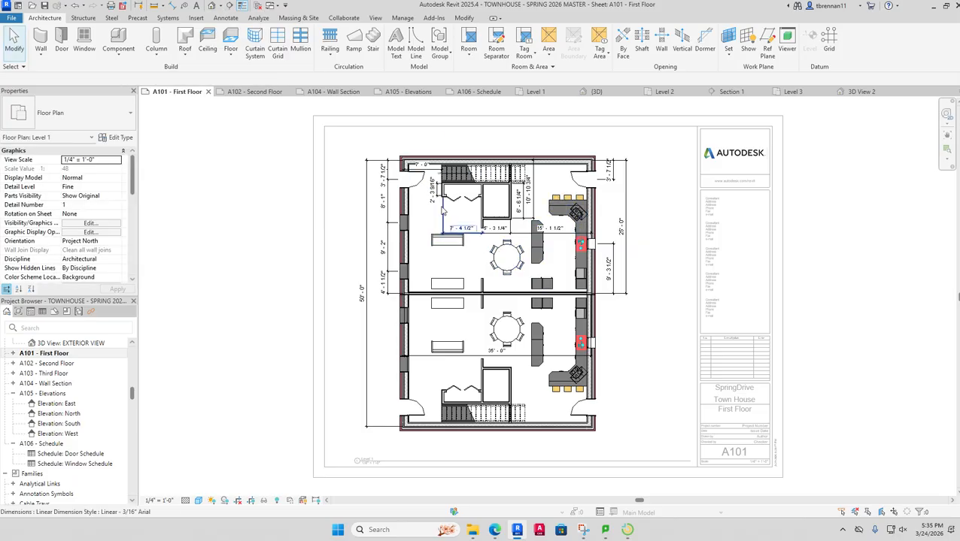
- Place a camera just inside the upper unit's entry door near the stairs, aimed diagonally across the living room past the dining table
{"action": "left_click", "coordinate": [218, 6]}
{"action": "left_click", "coordinate": [228, 31]}
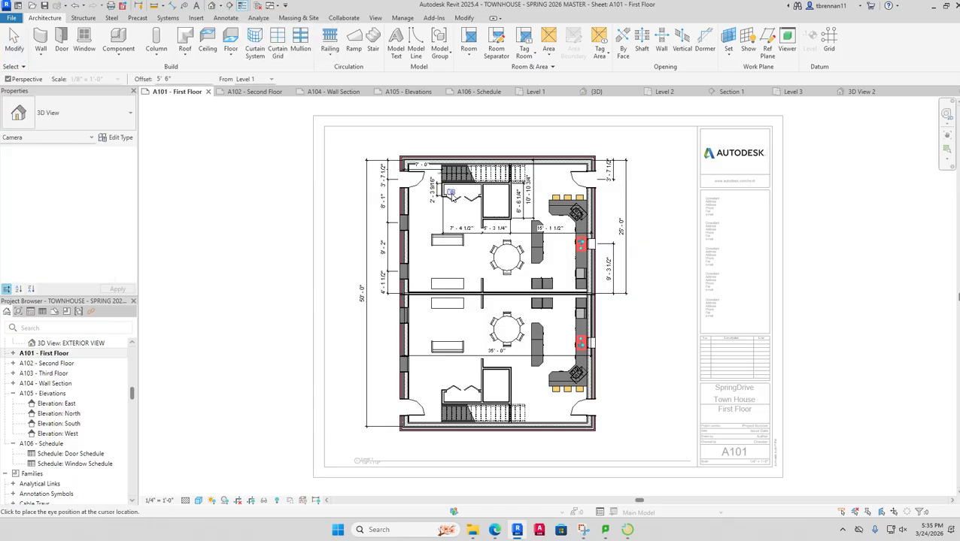
{"action": "left_click", "coordinate": [413, 179]}
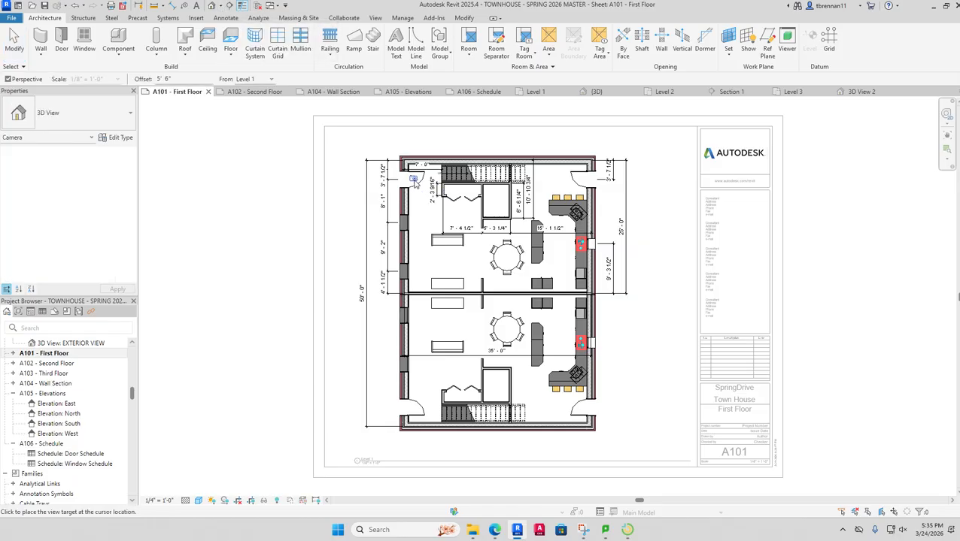
{"action": "left_click", "coordinate": [526, 276]}
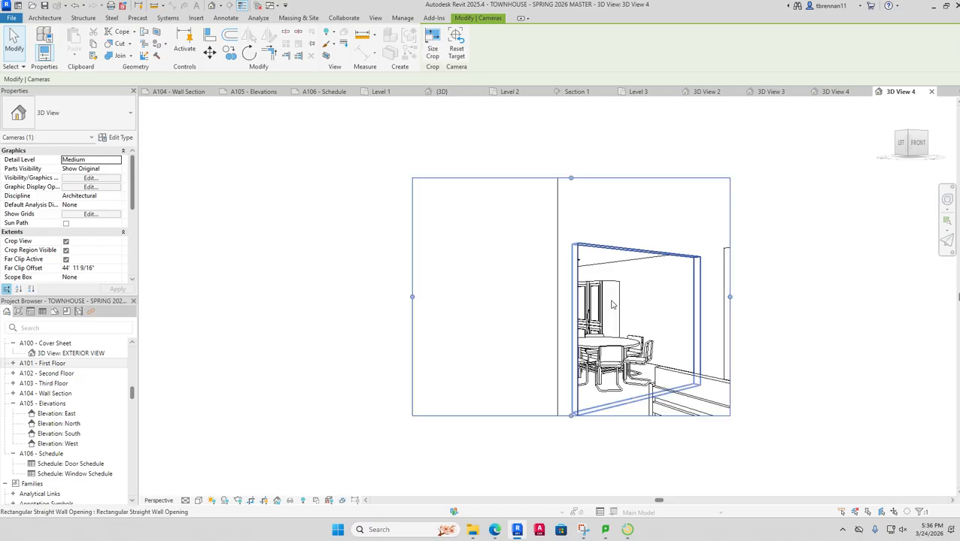
- Enlarge the camera view's crop region to the right, downward and upward to take in more floor, furniture and ceiling
{"action": "middle_click_drag", "start_coordinate": [612, 304], "coordinate": [519, 286]}
{"action": "left_click_drag", "start_coordinate": [630, 276], "coordinate": [758, 278]}
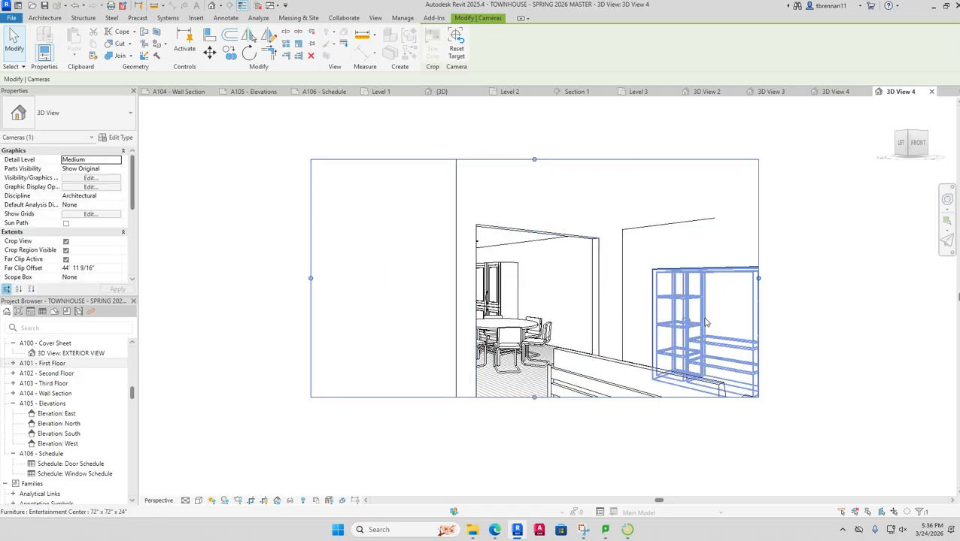
{"action": "left_click_drag", "start_coordinate": [534, 397], "coordinate": [539, 470]}
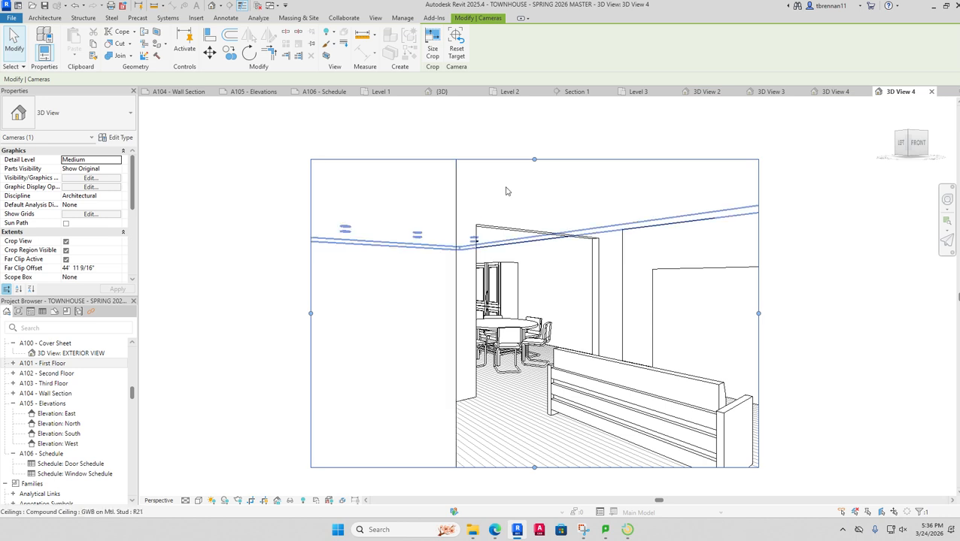
{"action": "left_click_drag", "start_coordinate": [534, 160], "coordinate": [534, 126]}
{"action": "left_click", "coordinate": [832, 299]}
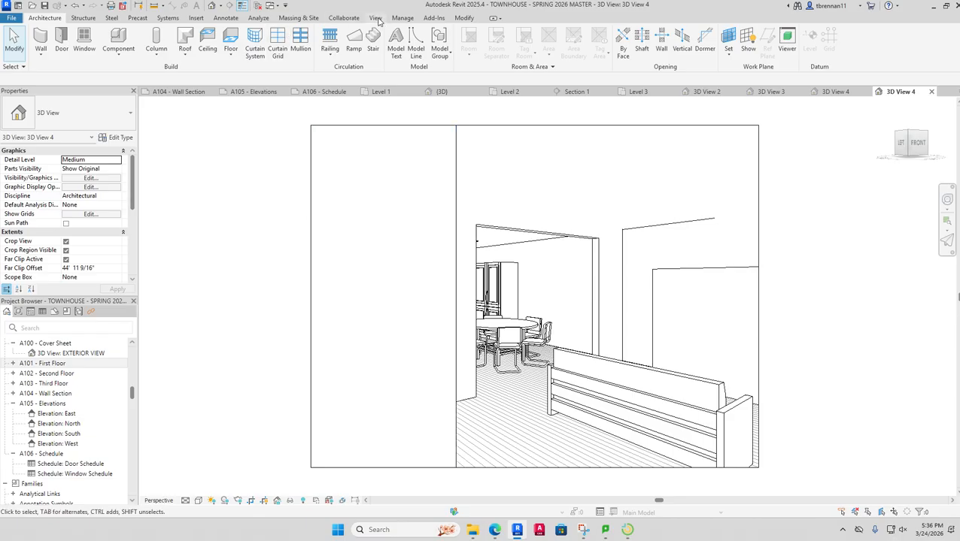
- Render the camera view at Medium quality with the Interior: Sun and Artificial lighting scheme
{"action": "left_click", "coordinate": [378, 21]}
{"action": "left_click", "coordinate": [239, 42]}
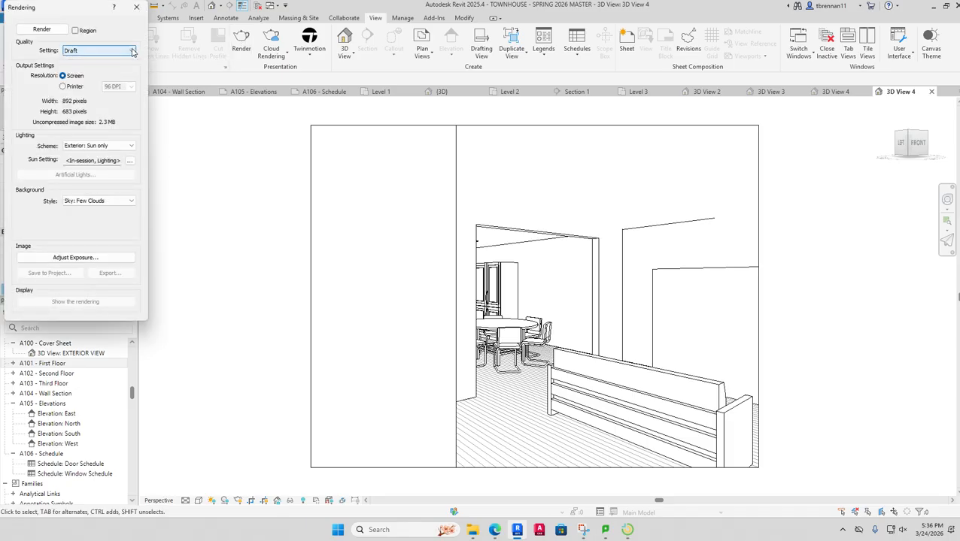
{"action": "left_click", "coordinate": [132, 50]}
{"action": "left_click", "coordinate": [113, 66]}
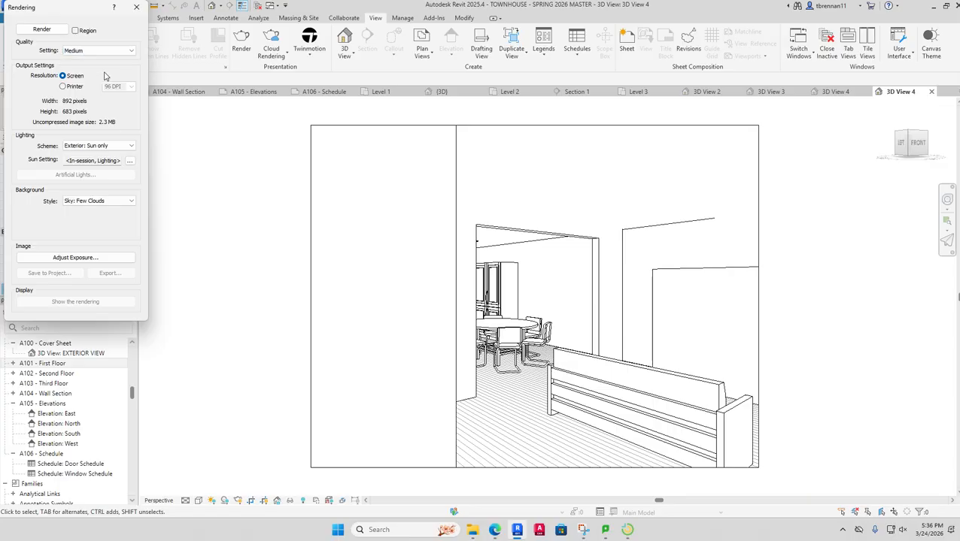
{"action": "left_click", "coordinate": [131, 147]}
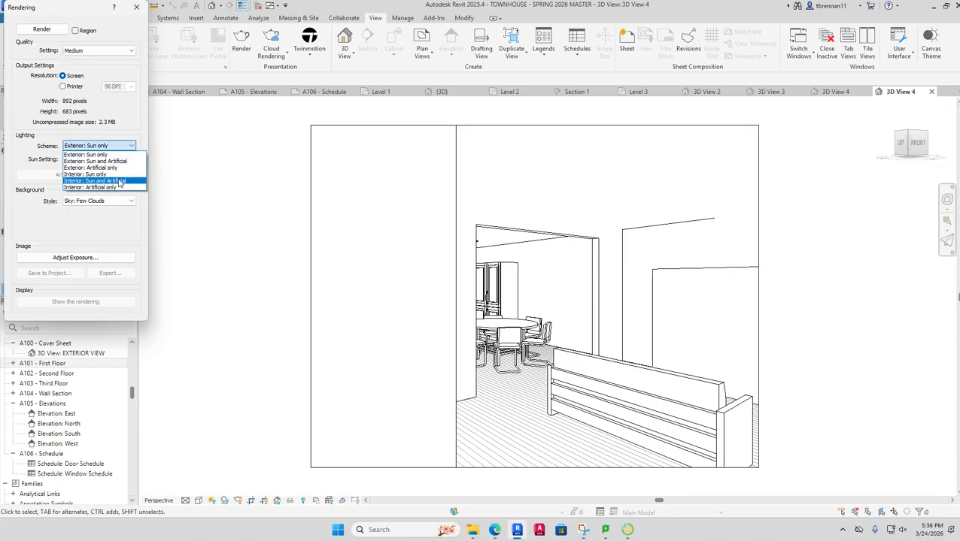
{"action": "left_click", "coordinate": [119, 182]}
{"action": "left_click", "coordinate": [118, 182]}
{"action": "left_click", "coordinate": [204, 262]}
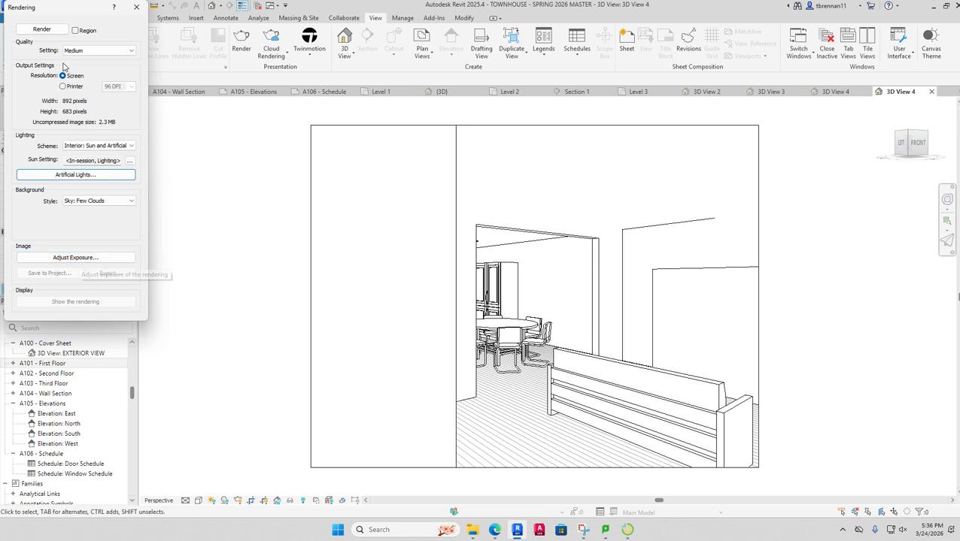
{"action": "left_click", "coordinate": [43, 30]}
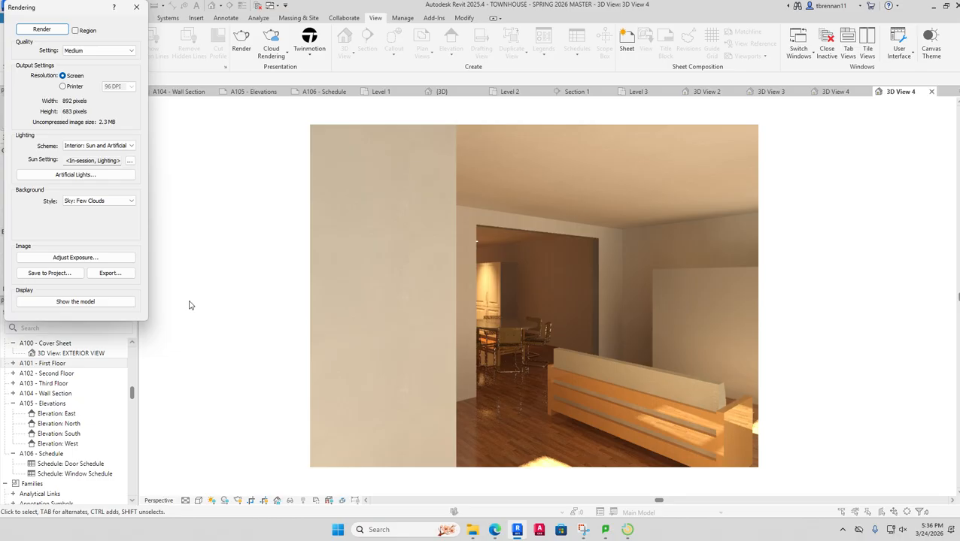
- Adjust the rendering's exposure by trying values of 5.66 and 9.91, and finally apply 8.73
{"action": "left_click", "coordinate": [92, 260]}
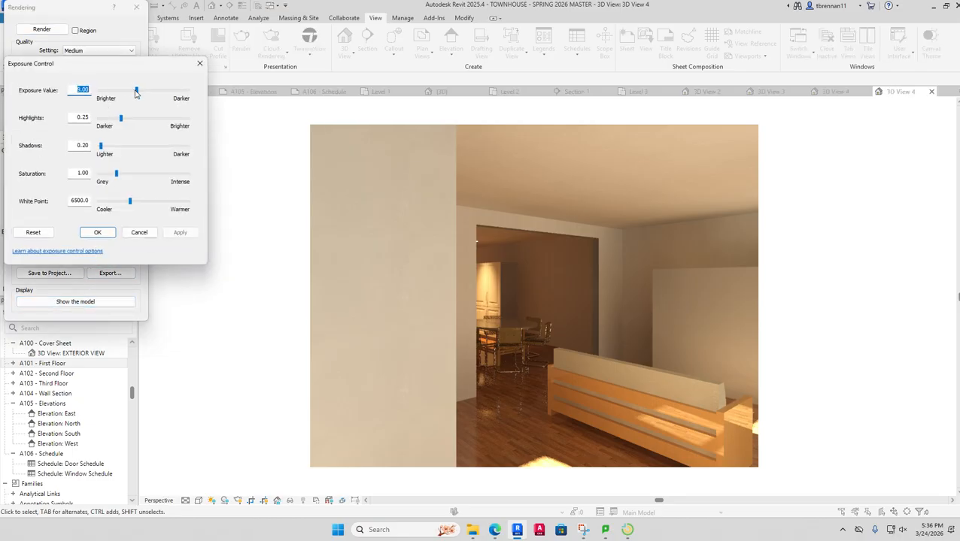
{"action": "left_click_drag", "start_coordinate": [136, 91], "coordinate": [122, 92]}
{"action": "left_click", "coordinate": [173, 234]}
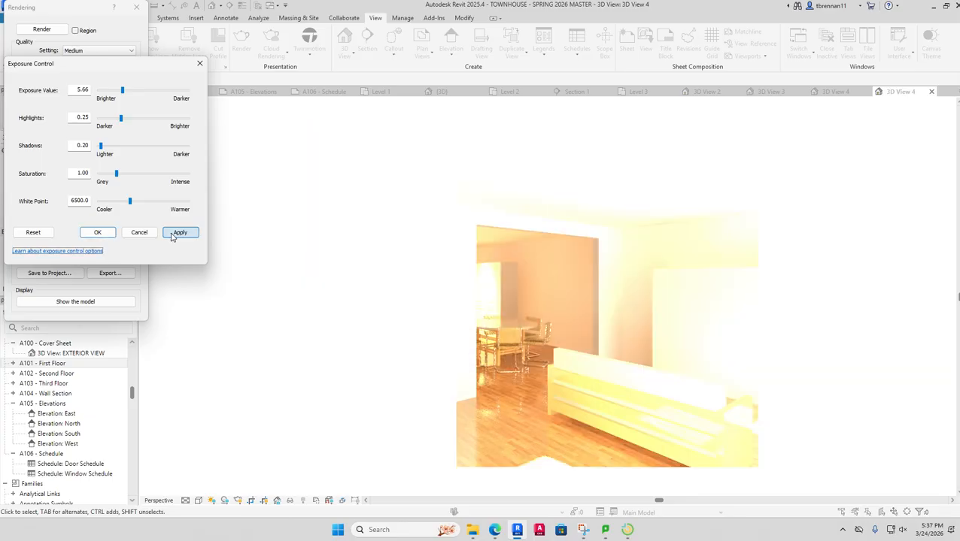
{"action": "left_click_drag", "start_coordinate": [123, 91], "coordinate": [142, 91]}
{"action": "left_click", "coordinate": [182, 234]}
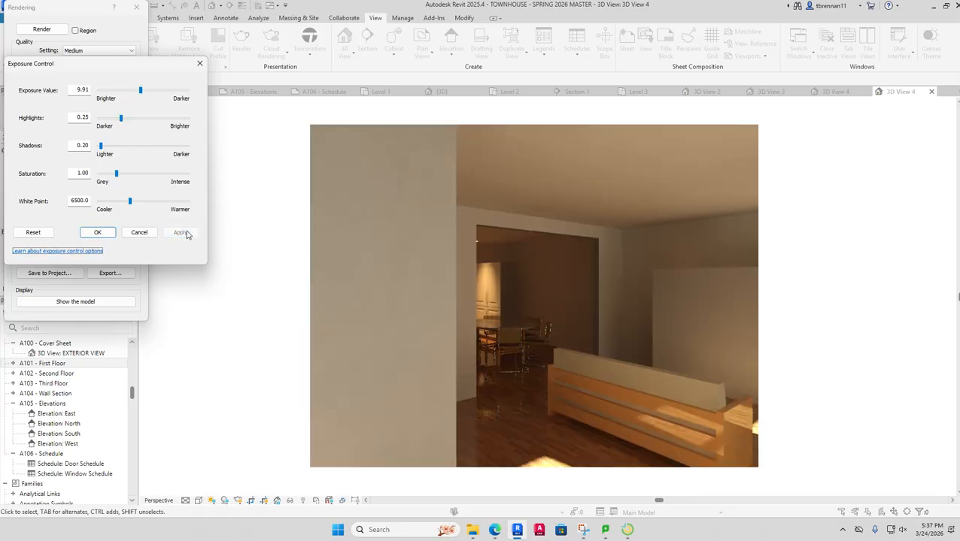
{"action": "left_click_drag", "start_coordinate": [142, 92], "coordinate": [136, 94]}
{"action": "left_click", "coordinate": [183, 234]}
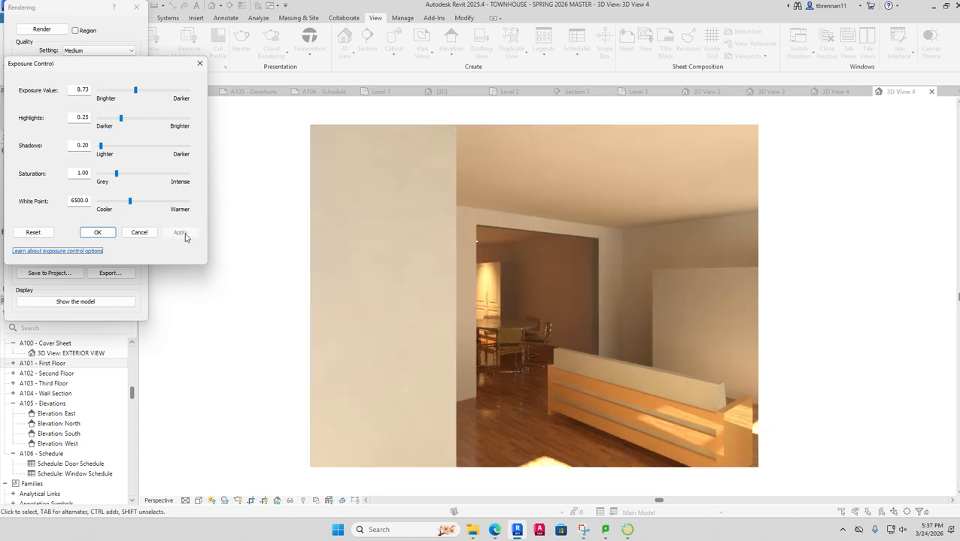
{"action": "left_click", "coordinate": [200, 64]}
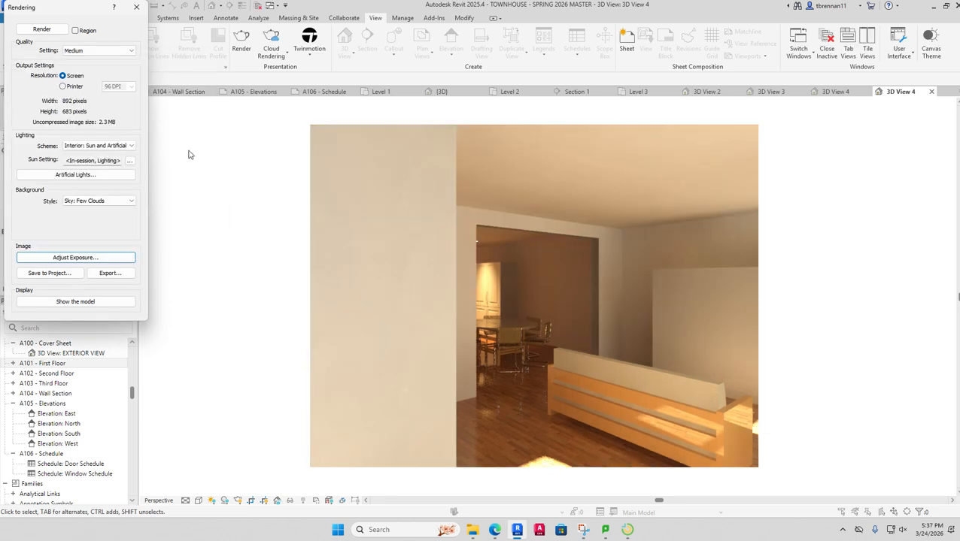
- Save the rendered image to the project as TEST VIEW and close the rendering settings
{"action": "left_click", "coordinate": [60, 278]}
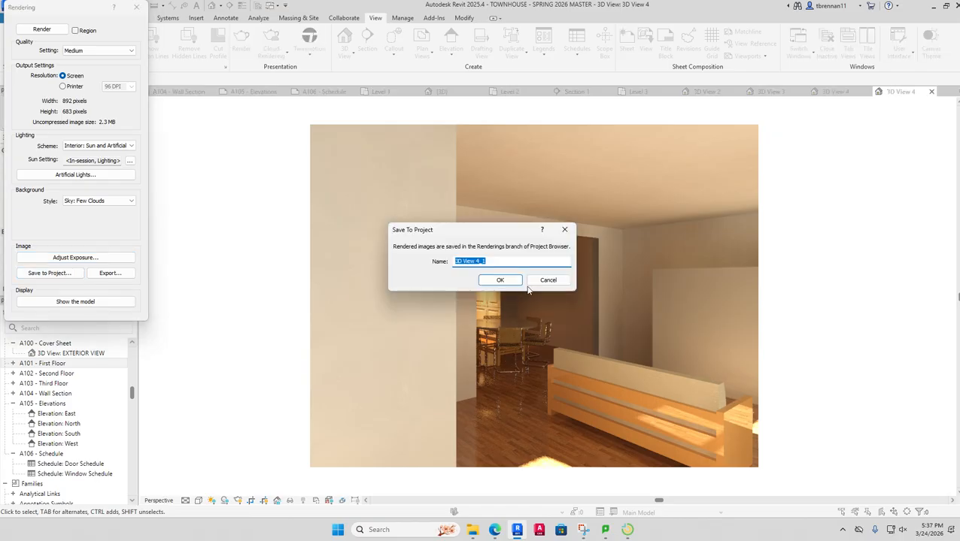
{"action": "type", "text": "T"}
{"action": "type", "text": "EST VIEW"}
{"action": "key", "text": "Return"}
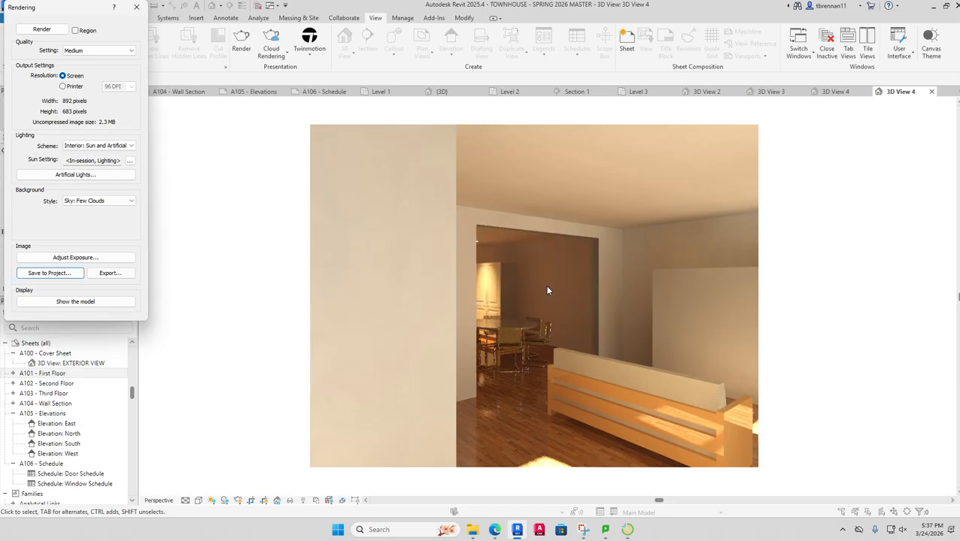
{"action": "left_click", "coordinate": [136, 7]}
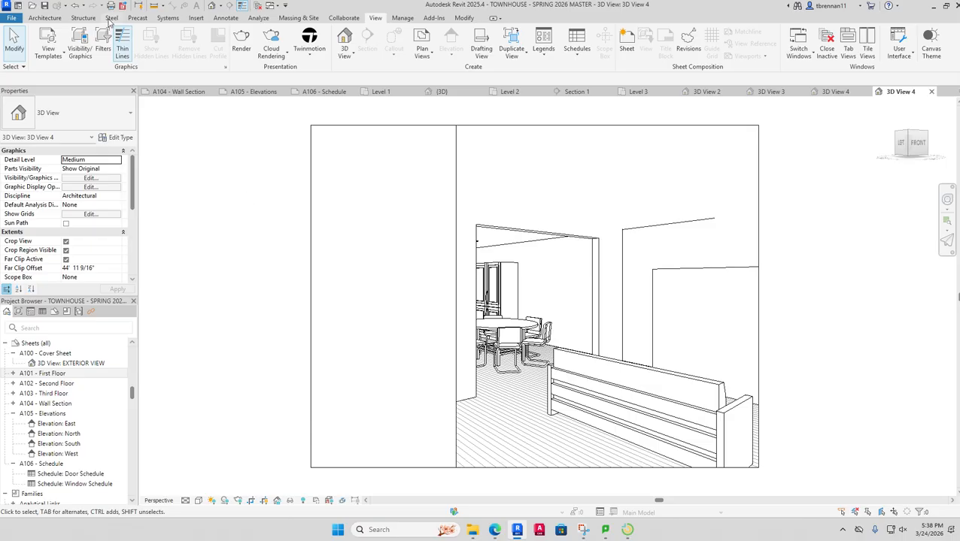
{"action": "left_click", "coordinate": [220, 7]}
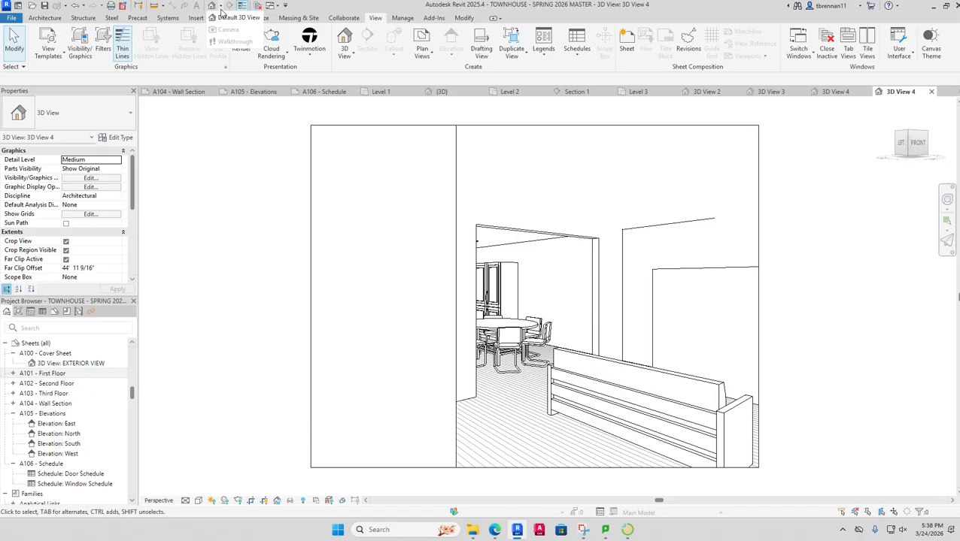
{"action": "left_click", "coordinate": [240, 218]}
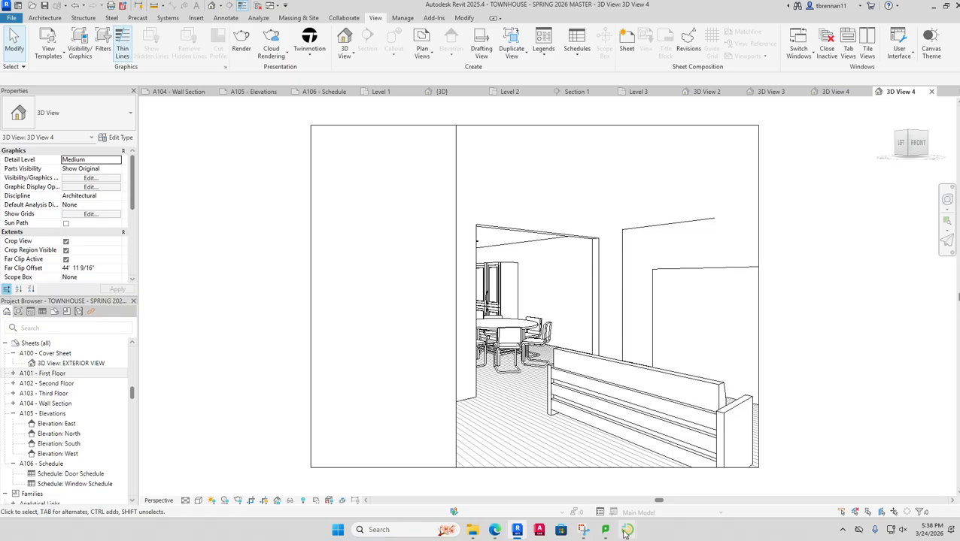
- Switch to LanSchool Teacher Console and stop showing the teacher's screen to the students
{"action": "mouse_move", "coordinate": [627, 529]}
{"action": "left_click", "coordinate": [602, 493]}
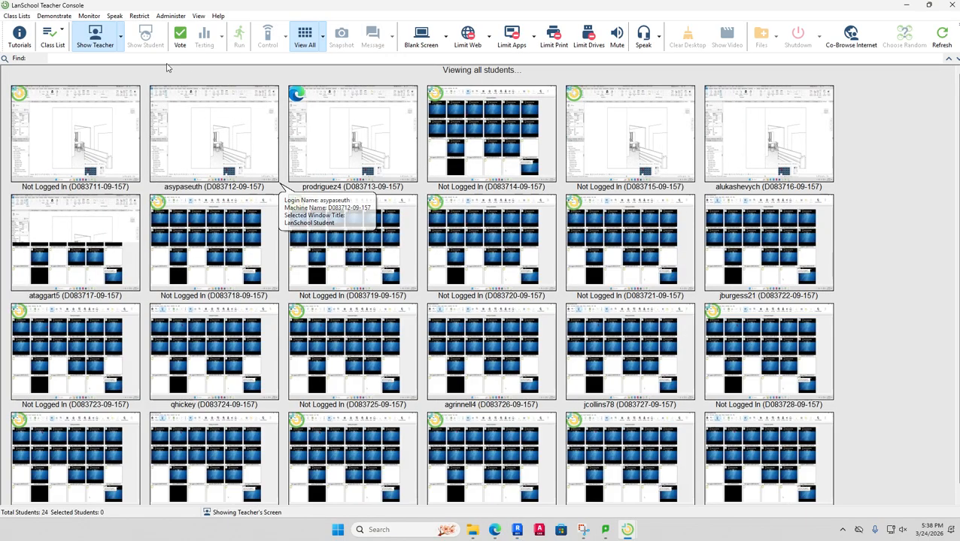
{"action": "left_click", "coordinate": [120, 45]}
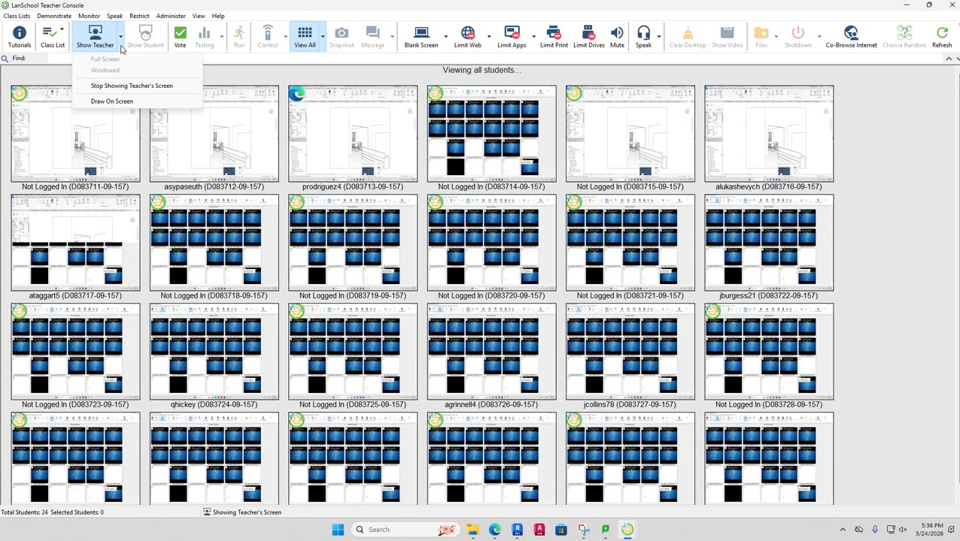
{"action": "left_click", "coordinate": [132, 85]}
{"action": "left_click", "coordinate": [132, 92]}
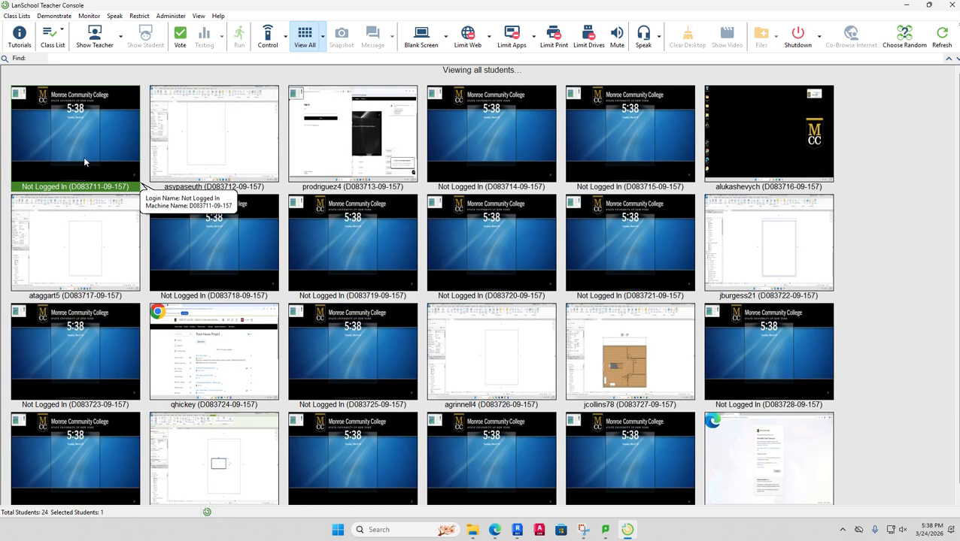
{"action": "left_click", "coordinate": [930, 392]}
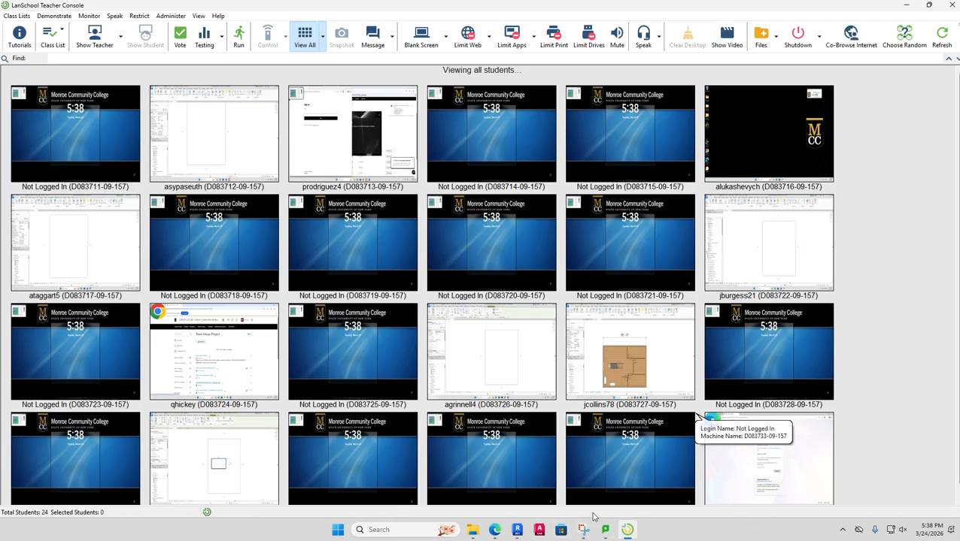
{"action": "mouse_move", "coordinate": [592, 532]}
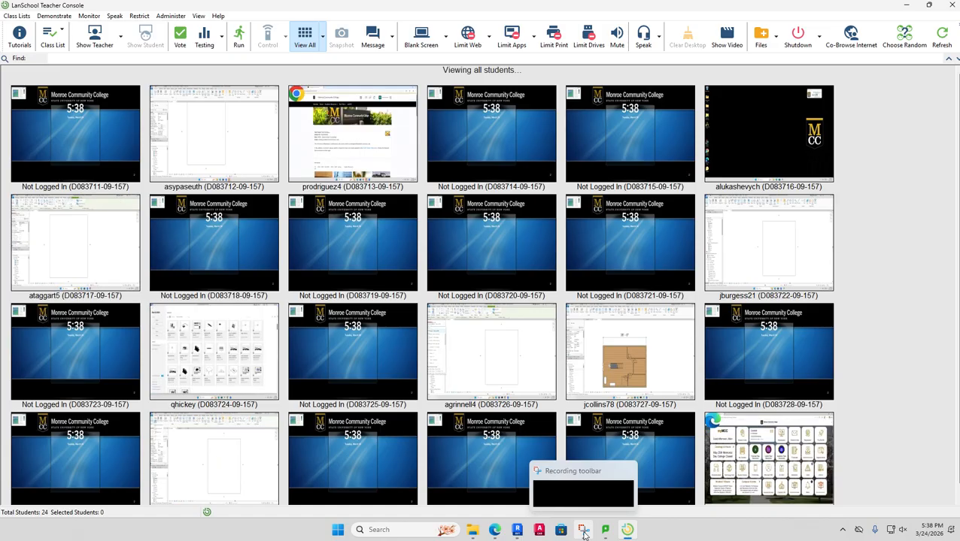
- Return to Revit and close the 3D View 4 camera view, the A101, A104 and A105 sheets, and the open Level 1 view
{"action": "left_click", "coordinate": [517, 530]}
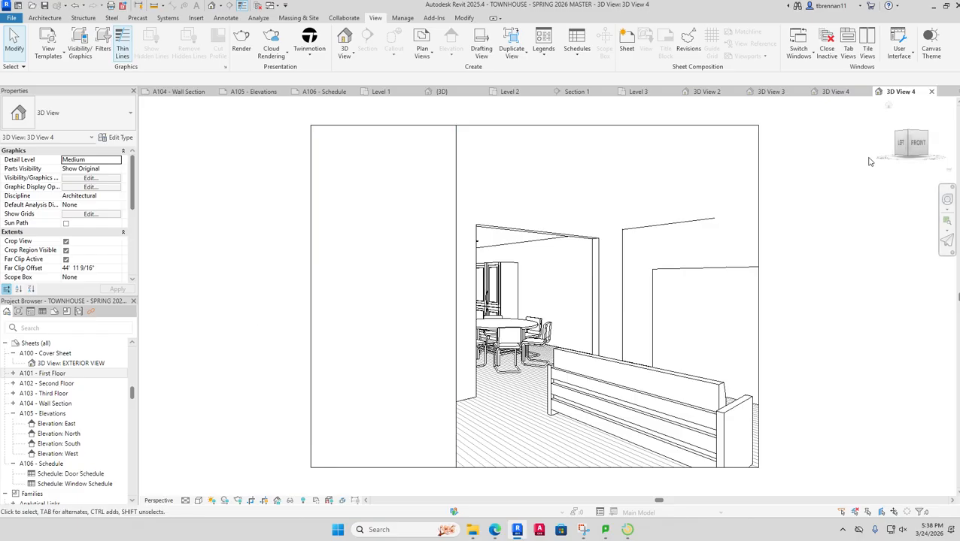
{"action": "left_click", "coordinate": [930, 92]}
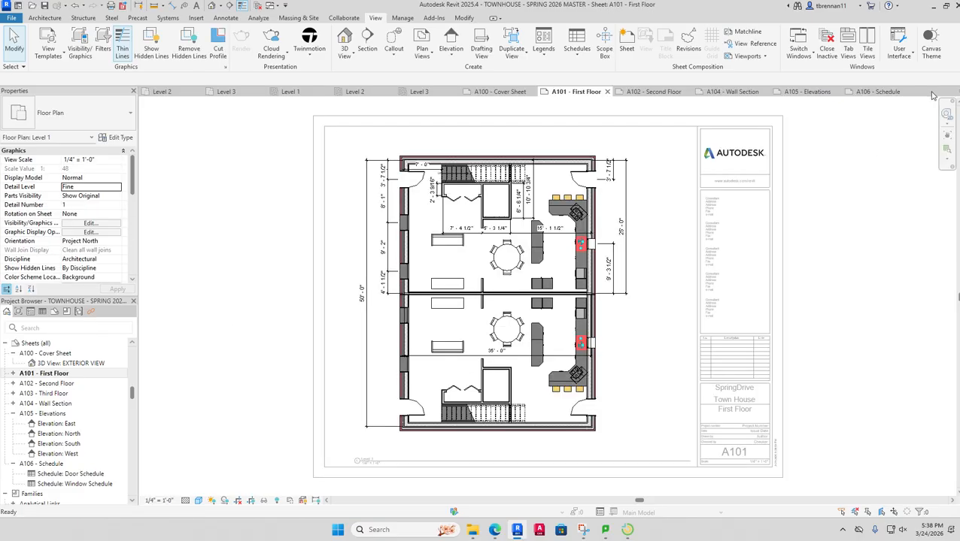
{"action": "left_click", "coordinate": [905, 94]}
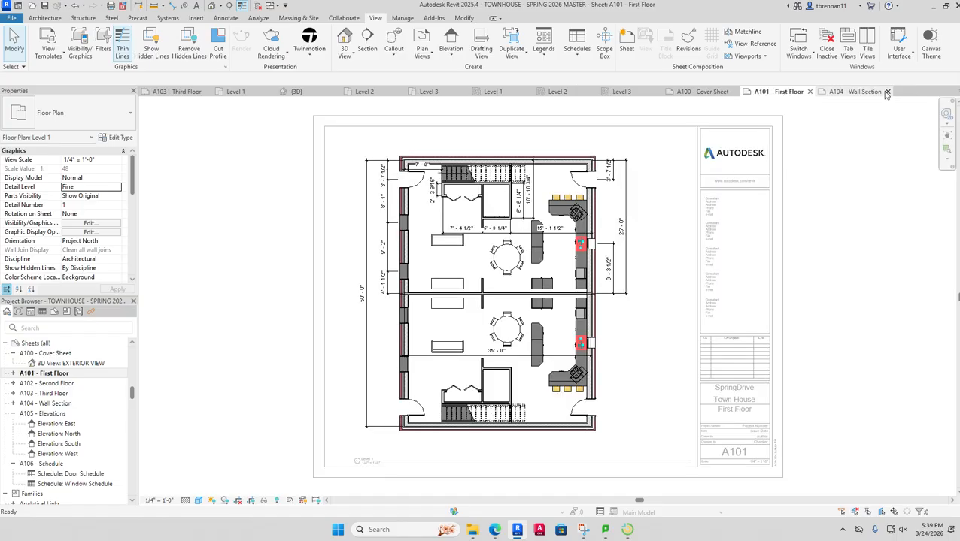
{"action": "left_click", "coordinate": [890, 92]}
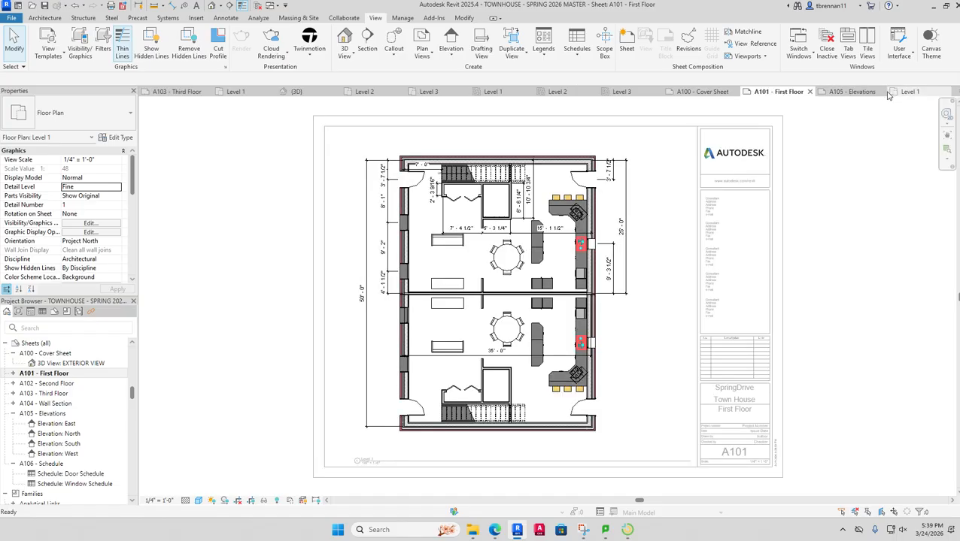
{"action": "left_click", "coordinate": [885, 92]}
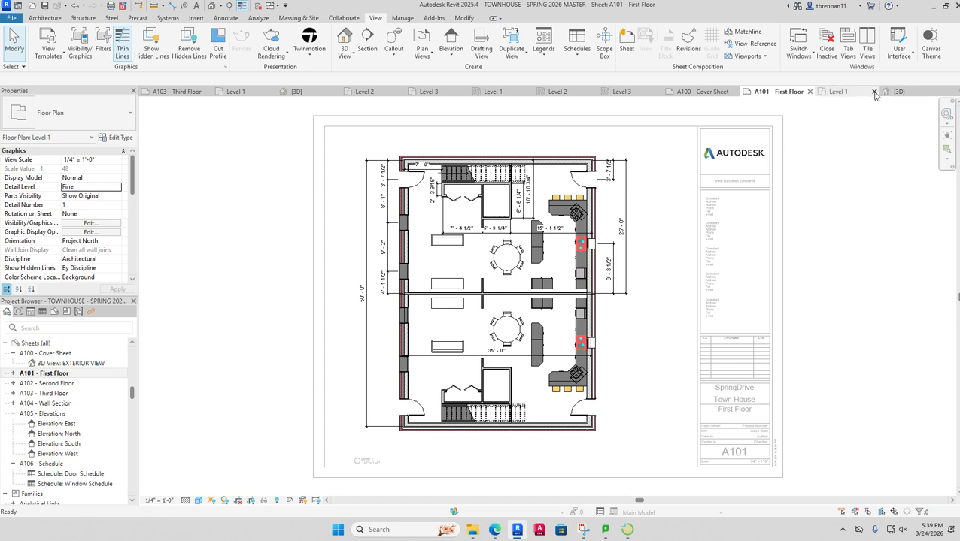
{"action": "left_click", "coordinate": [874, 91]}
{"action": "left_click", "coordinate": [808, 93]}
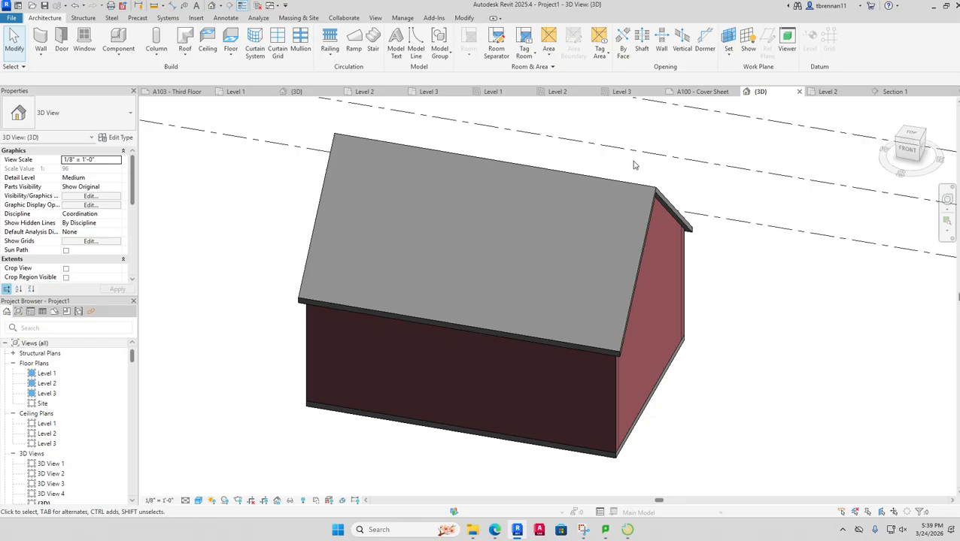
- Place a 36" x 80" Half Arch Glass-Wood_Clad1 entry door in Project1's Level 1 west wall beside the upper stair, about 3'-0" from the north wall
{"action": "double_click", "coordinate": [47, 373]}
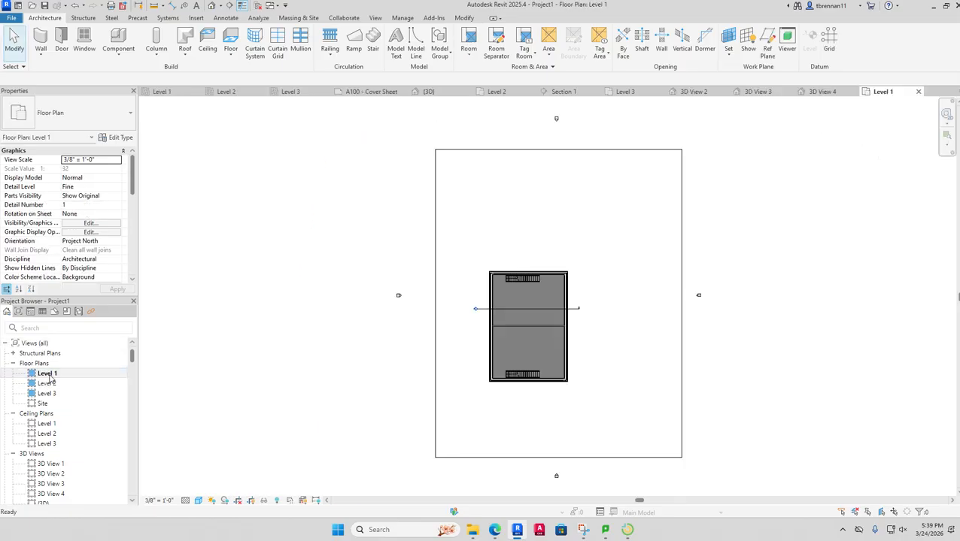
{"action": "scroll", "coordinate": [505, 322], "scroll_direction": "up", "scroll_amount": 6}
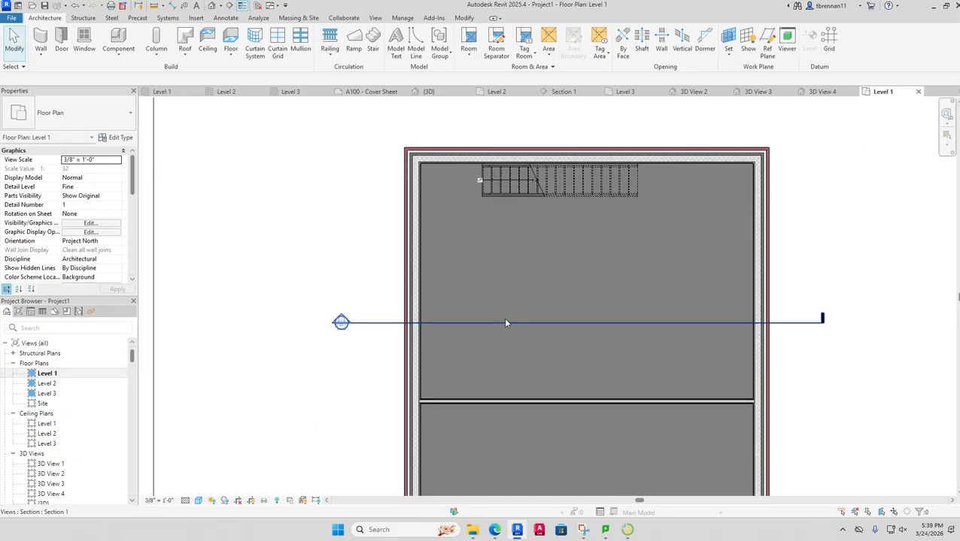
{"action": "scroll", "coordinate": [505, 322], "scroll_direction": "up", "scroll_amount": 4}
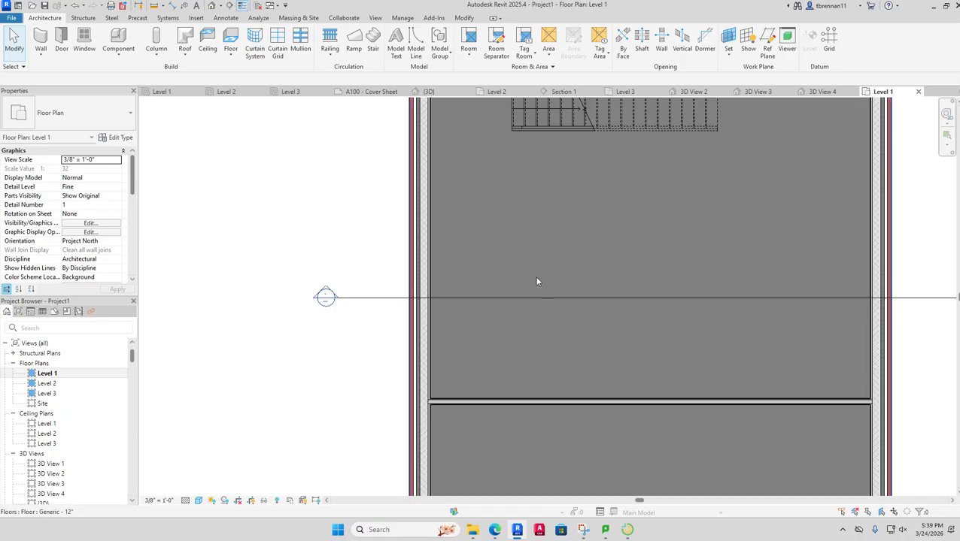
{"action": "scroll", "coordinate": [536, 281], "scroll_direction": "down", "scroll_amount": 2}
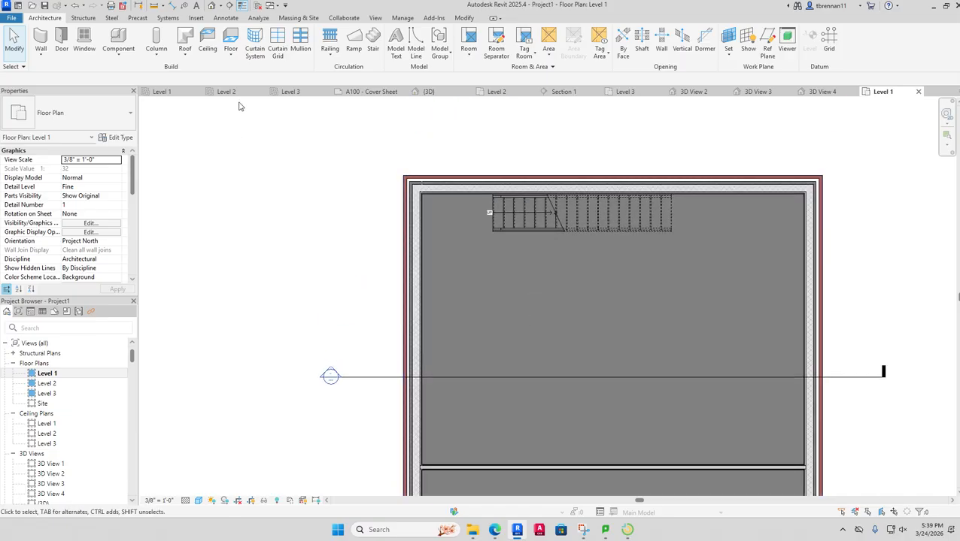
{"action": "left_click", "coordinate": [63, 43]}
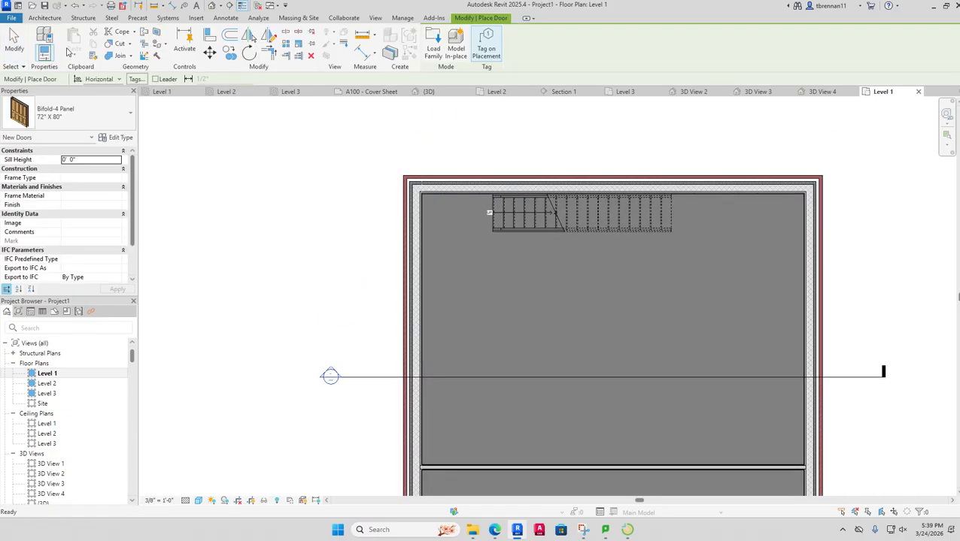
{"action": "left_click", "coordinate": [131, 115]}
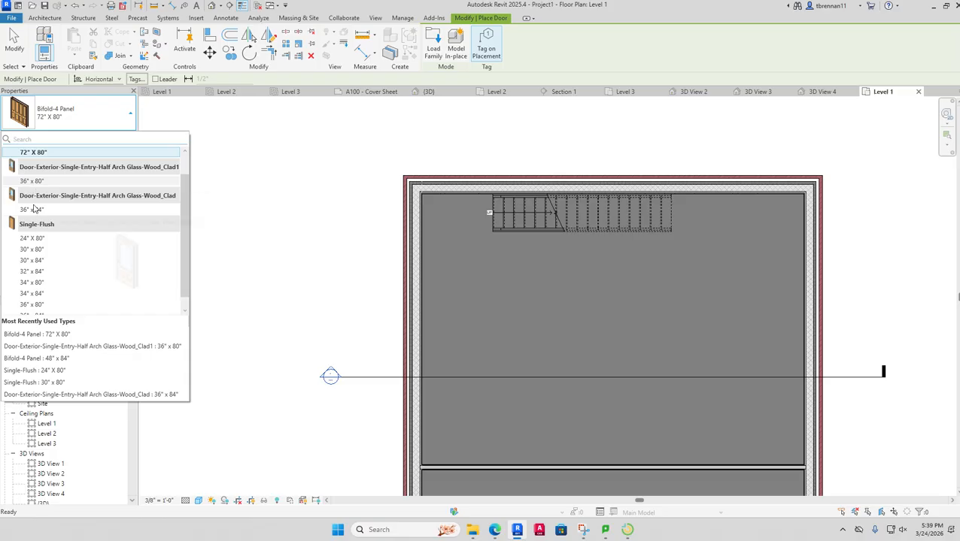
{"action": "left_click", "coordinate": [35, 181]}
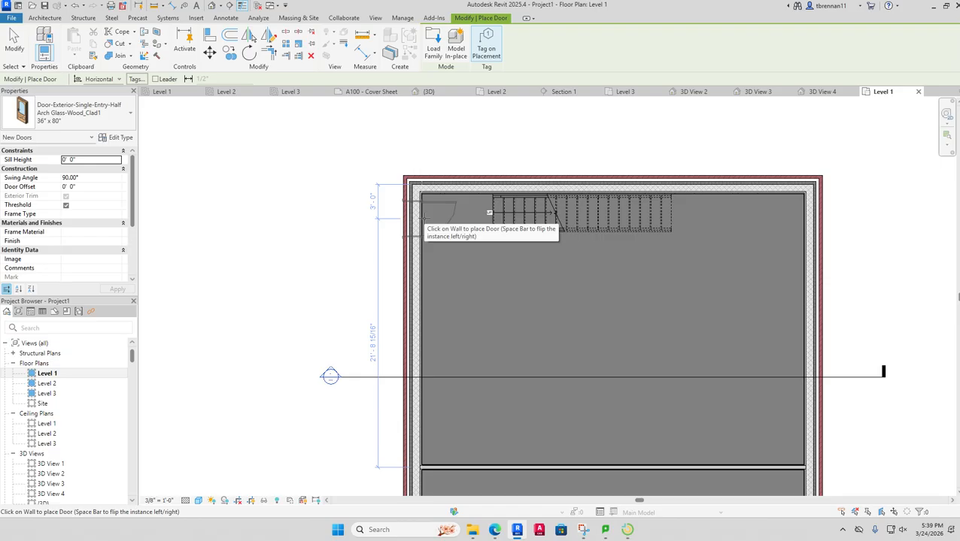
{"action": "left_click", "coordinate": [424, 219]}
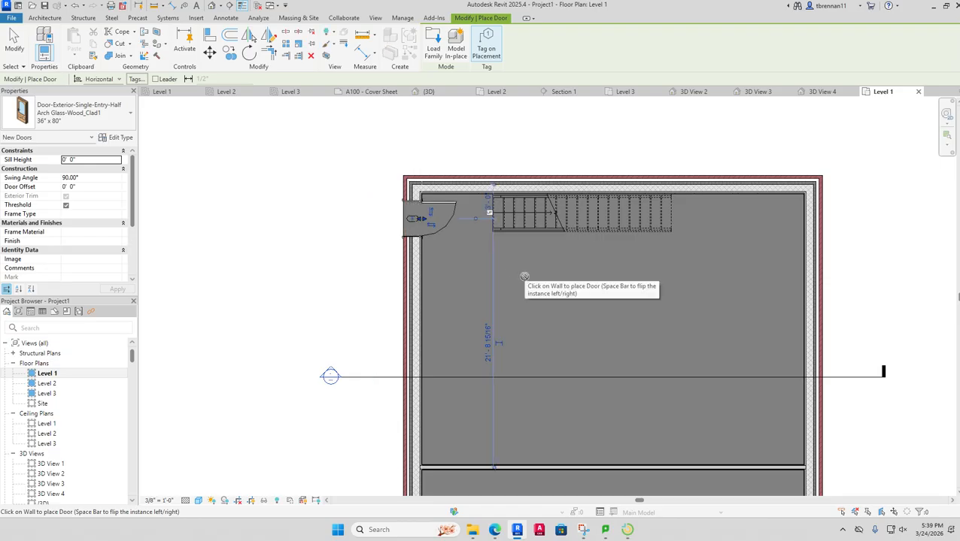
{"action": "scroll", "coordinate": [524, 277], "scroll_direction": "down", "scroll_amount": 1}
{"action": "scroll", "coordinate": [553, 307], "scroll_direction": "down", "scroll_amount": 2}
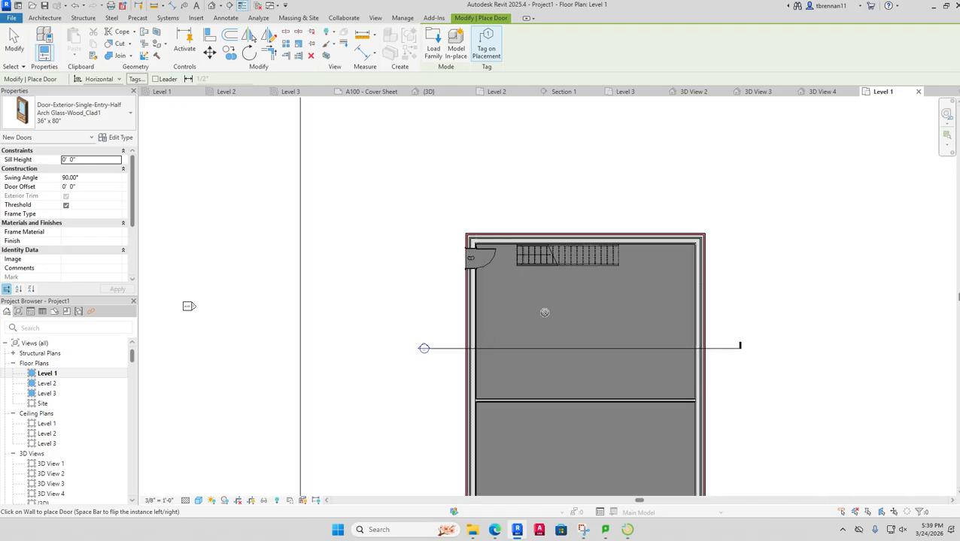
{"action": "middle_click_drag", "start_coordinate": [547, 313], "coordinate": [535, 231]}
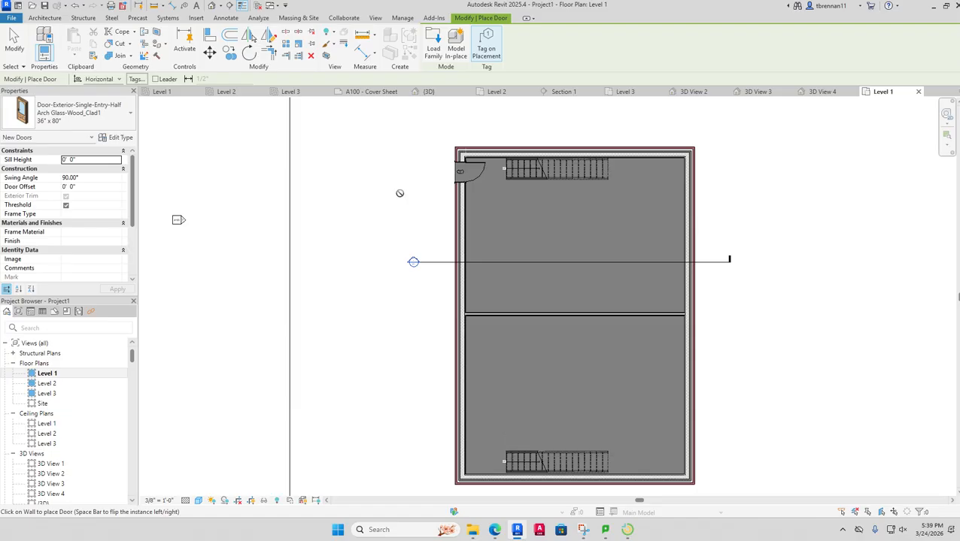
{"action": "key", "text": "Escape"}
{"action": "key", "text": "Escape"}
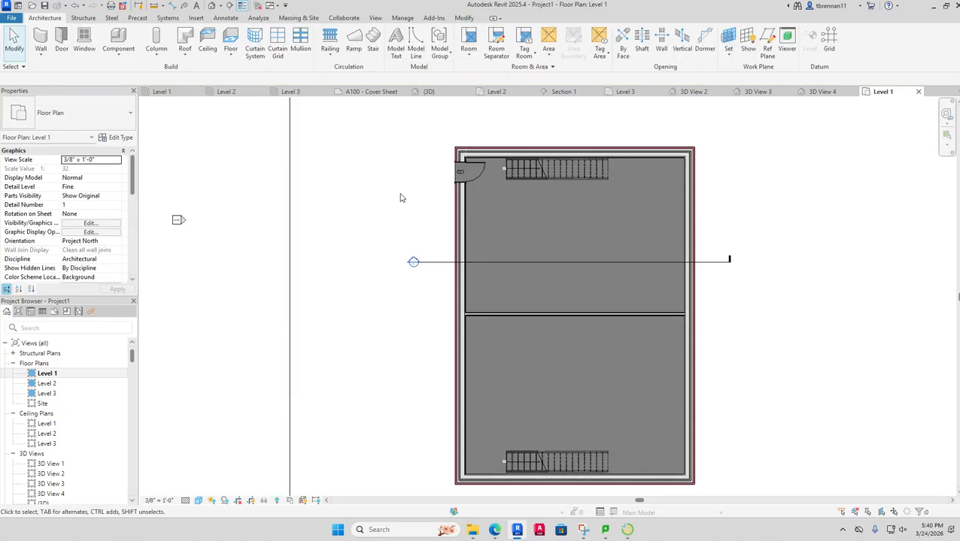
- Place a matching 36" x 80" entry door in the upper unit's east wall about 3'-6" from the north wall, and shift it slightly north
{"action": "left_click", "coordinate": [62, 39]}
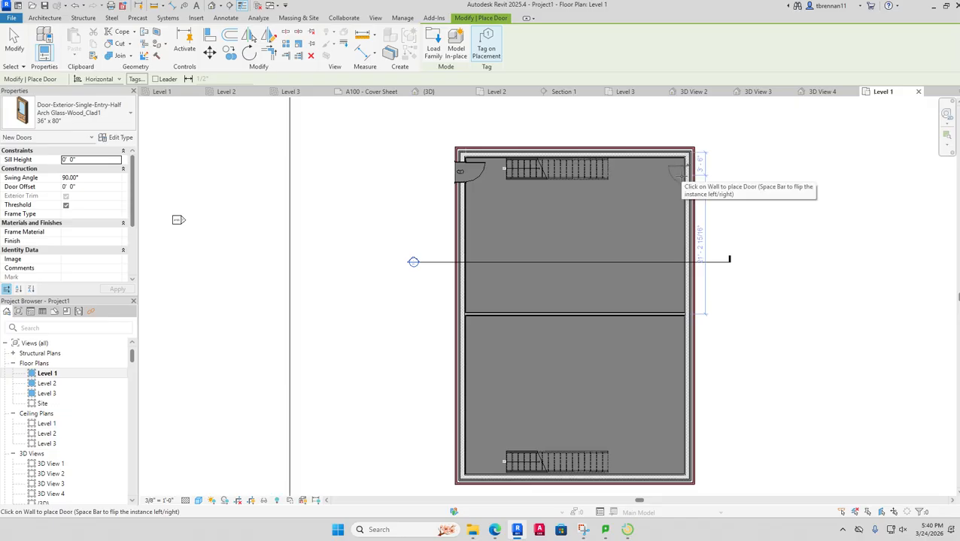
{"action": "left_click", "coordinate": [682, 177]}
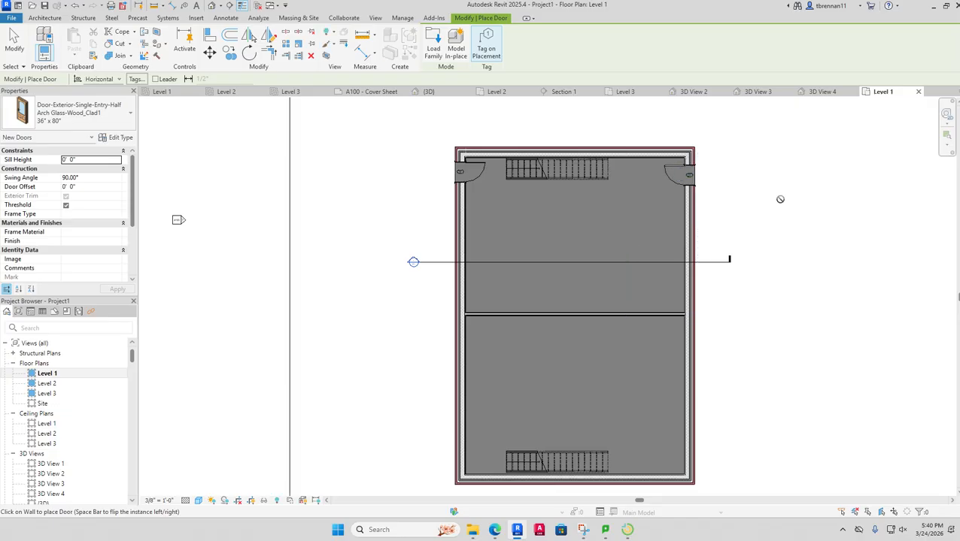
{"action": "key", "text": "Escape"}
{"action": "scroll", "coordinate": [710, 188], "scroll_direction": "up", "scroll_amount": 2}
{"action": "left_click", "coordinate": [618, 177]}
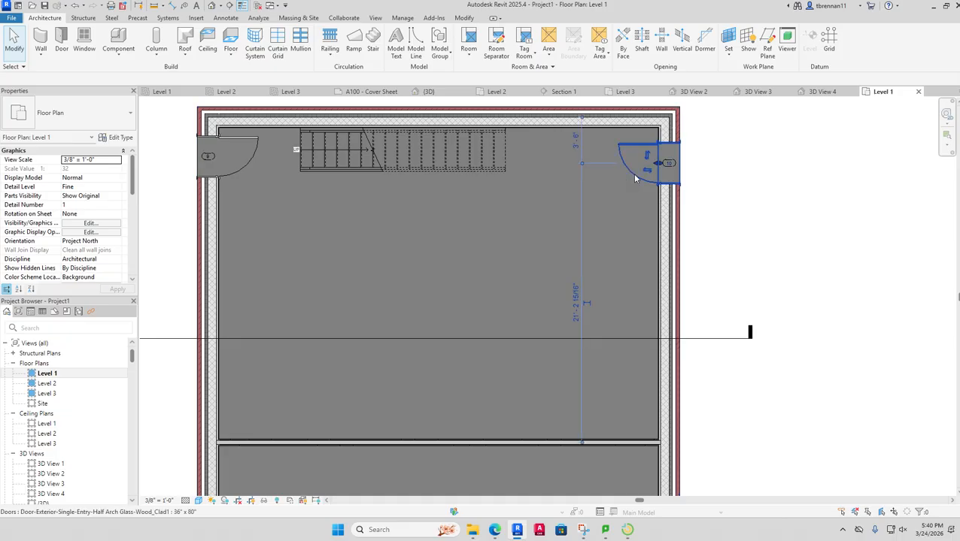
{"action": "left_click_drag", "start_coordinate": [634, 178], "coordinate": [634, 175]}
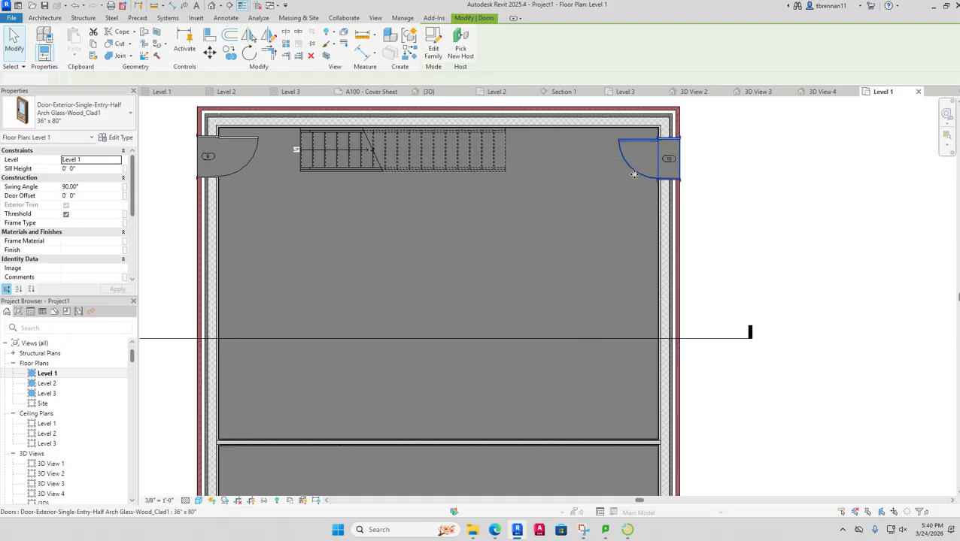
{"action": "key", "text": "Escape"}
{"action": "scroll", "coordinate": [620, 201], "scroll_direction": "down", "scroll_amount": 5}
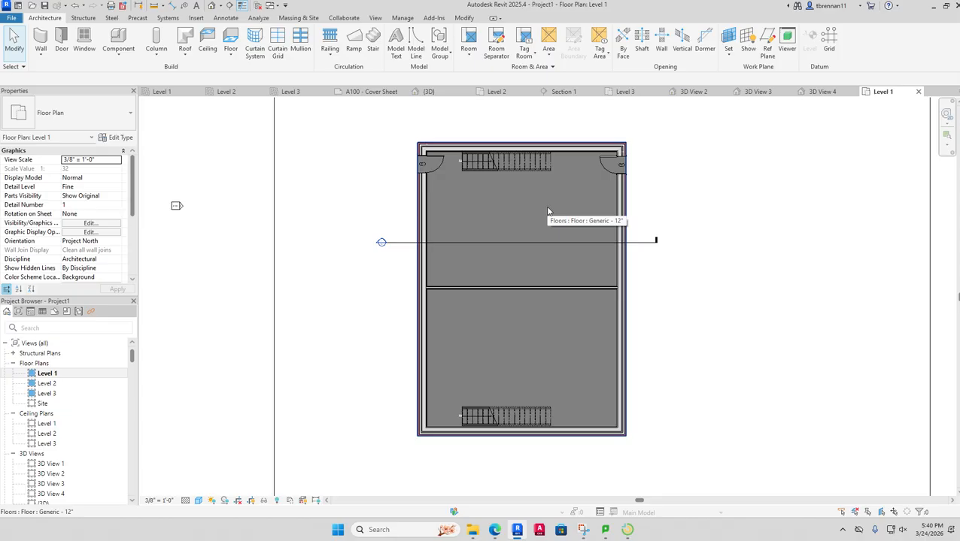
- Place two 36" x 72" Double Hung with Trim windows in the upper unit's west wall, about 6'-6" below the door and 7'-0" above the party wall
{"action": "left_click", "coordinate": [85, 42]}
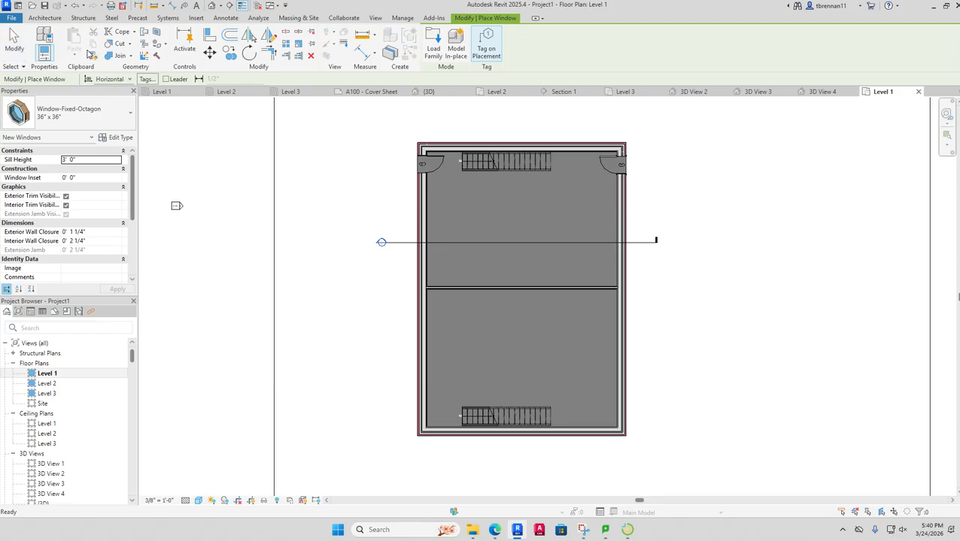
{"action": "left_click", "coordinate": [125, 115]}
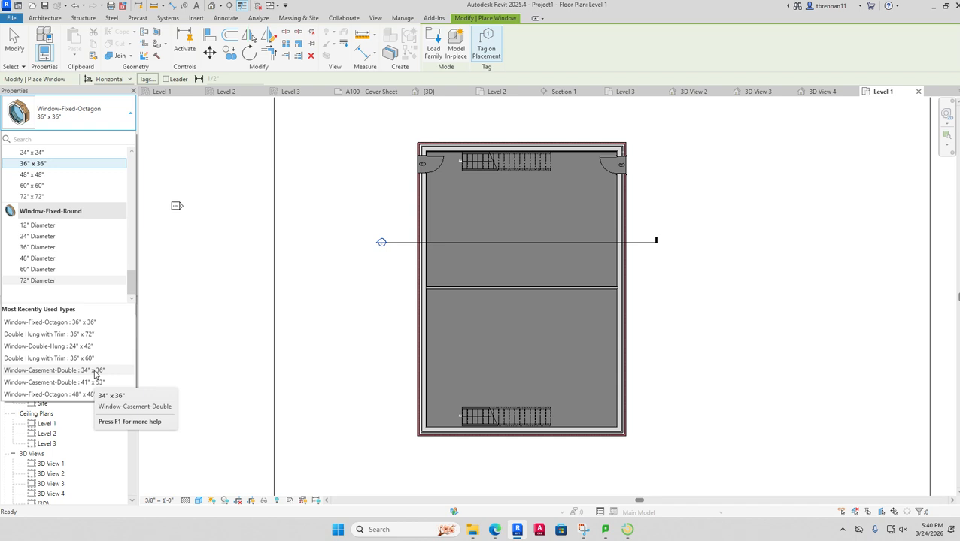
{"action": "left_click", "coordinate": [90, 334]}
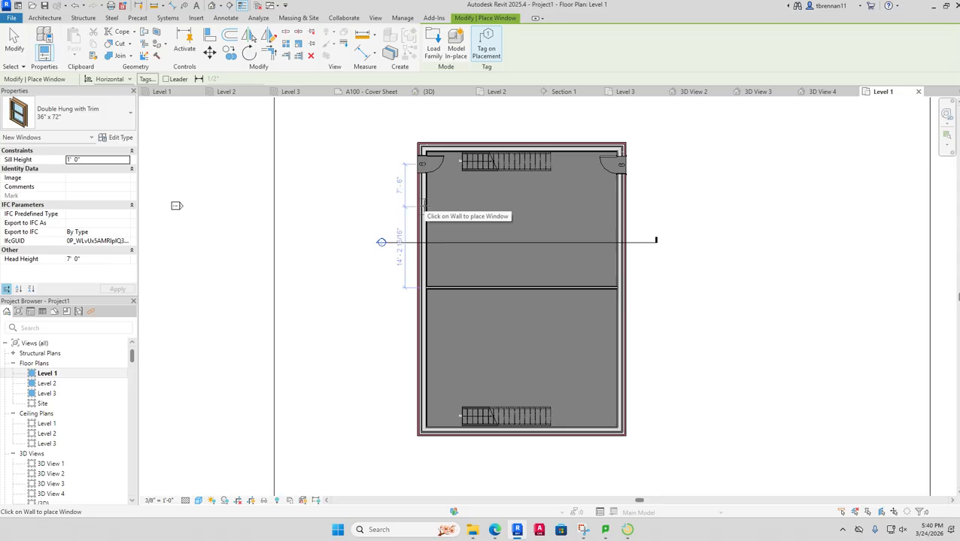
{"action": "scroll", "coordinate": [419, 203], "scroll_direction": "up", "scroll_amount": 2}
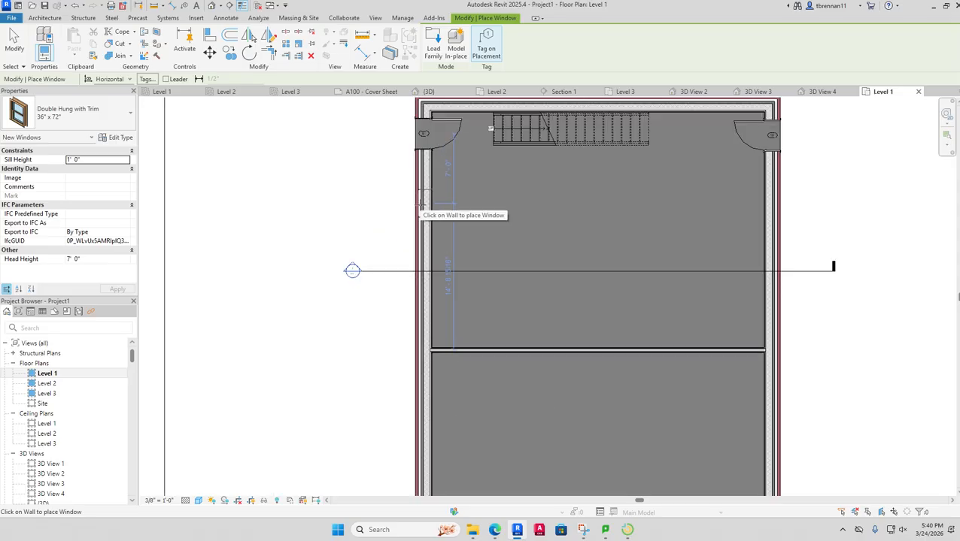
{"action": "left_click", "coordinate": [415, 200]}
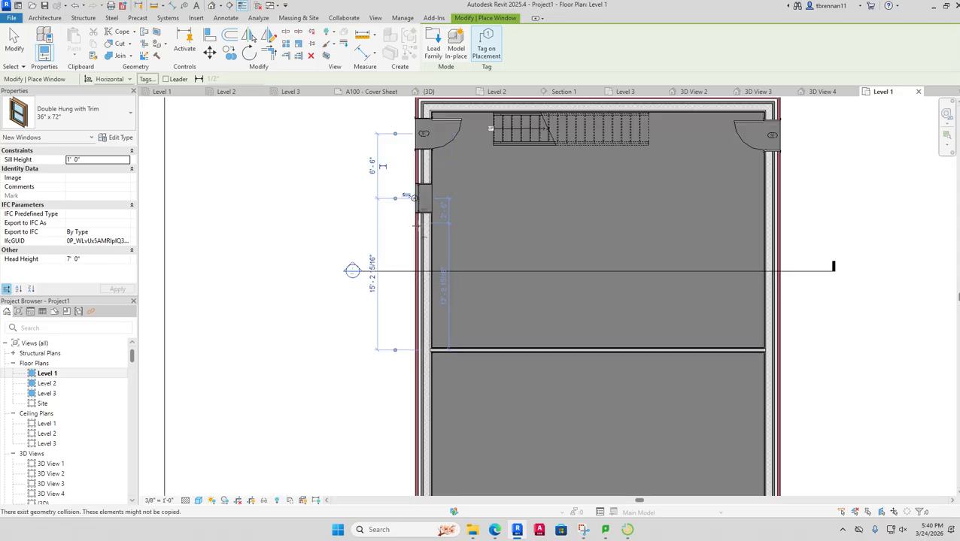
{"action": "left_click", "coordinate": [416, 280]}
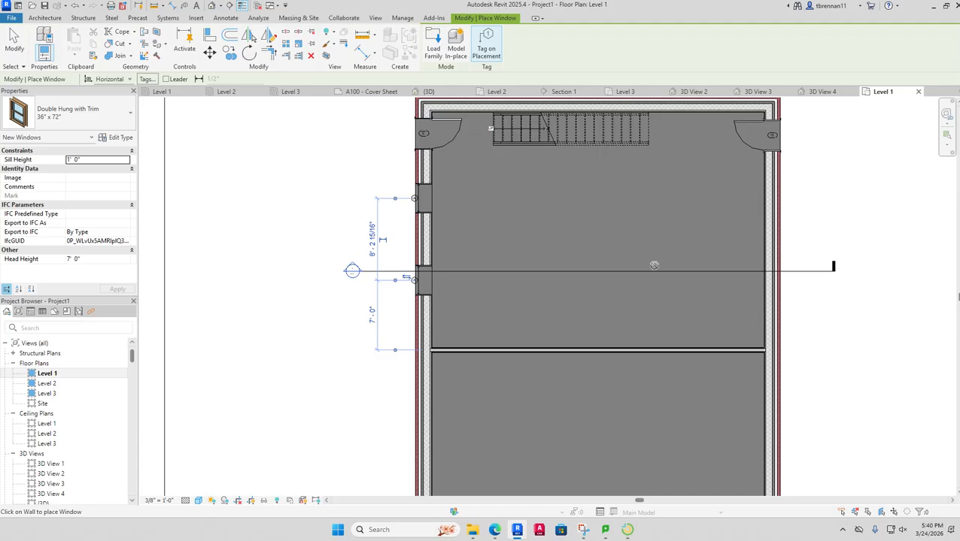
{"action": "key", "text": "Escape"}
{"action": "key", "text": "Escape"}
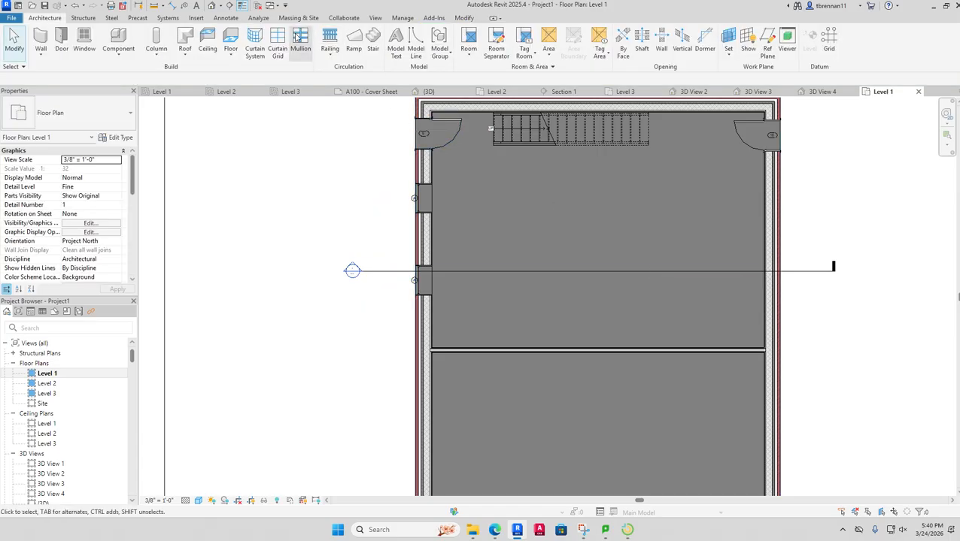
- Examine the new entry door and double-hung windows on the building's exterior in the default 3D view
{"action": "left_click", "coordinate": [213, 6]}
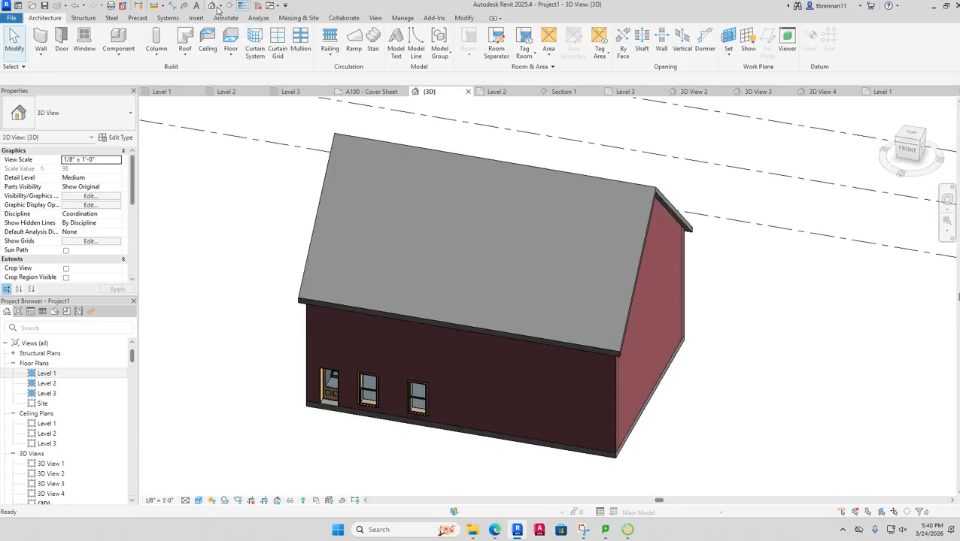
{"action": "scroll", "coordinate": [350, 432], "scroll_direction": "up", "scroll_amount": 6}
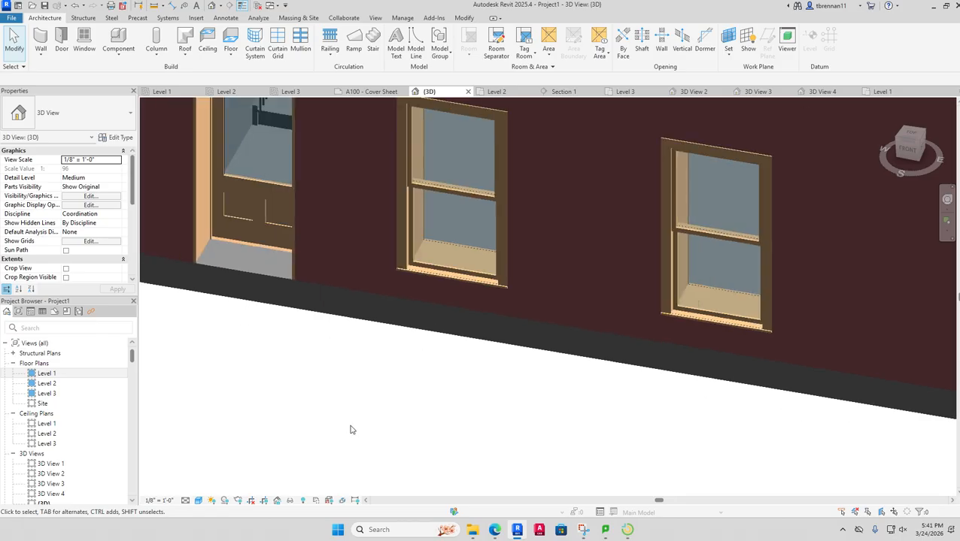
{"action": "scroll", "coordinate": [364, 415], "scroll_direction": "down", "scroll_amount": 3}
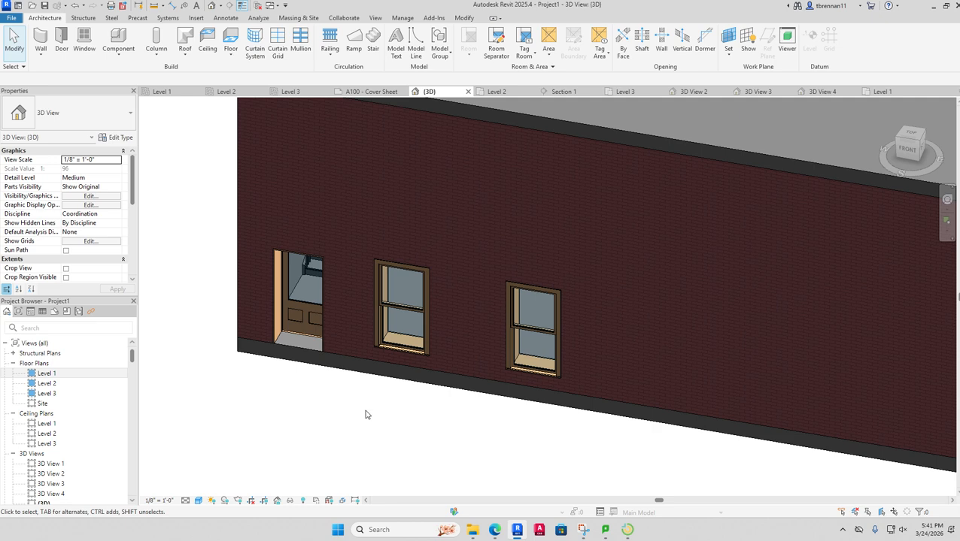
{"action": "scroll", "coordinate": [366, 414], "scroll_direction": "down", "scroll_amount": 3}
{"action": "scroll", "coordinate": [366, 414], "scroll_direction": "up", "scroll_amount": 5}
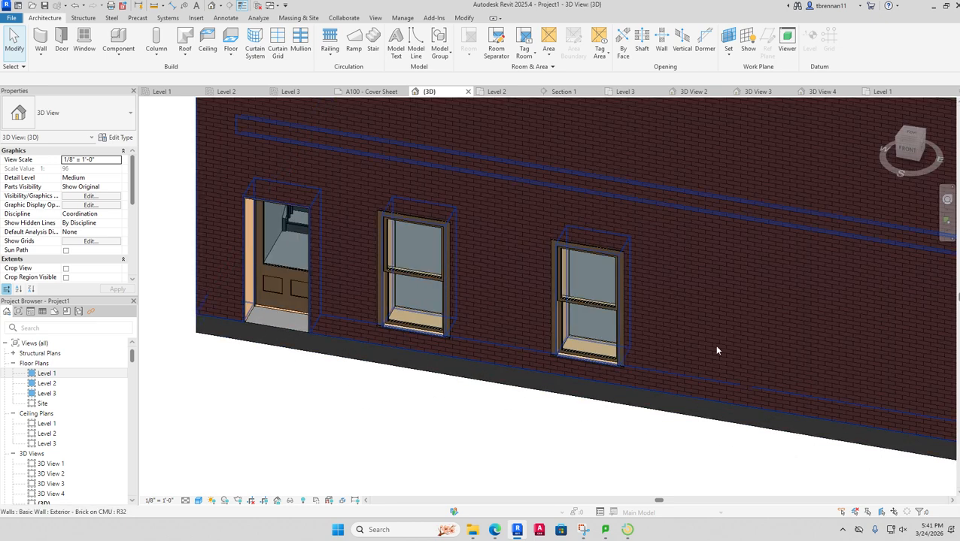
{"action": "scroll", "coordinate": [466, 437], "scroll_direction": "down", "scroll_amount": 2}
{"action": "scroll", "coordinate": [451, 435], "scroll_direction": "down", "scroll_amount": 5}
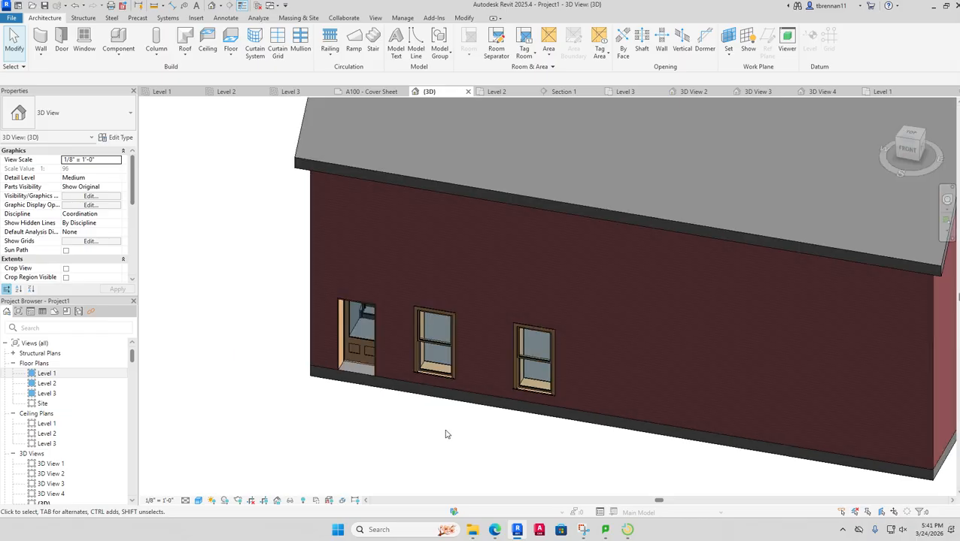
{"action": "middle_click_drag", "start_coordinate": [451, 436], "coordinate": [379, 434], "text": "shift"}
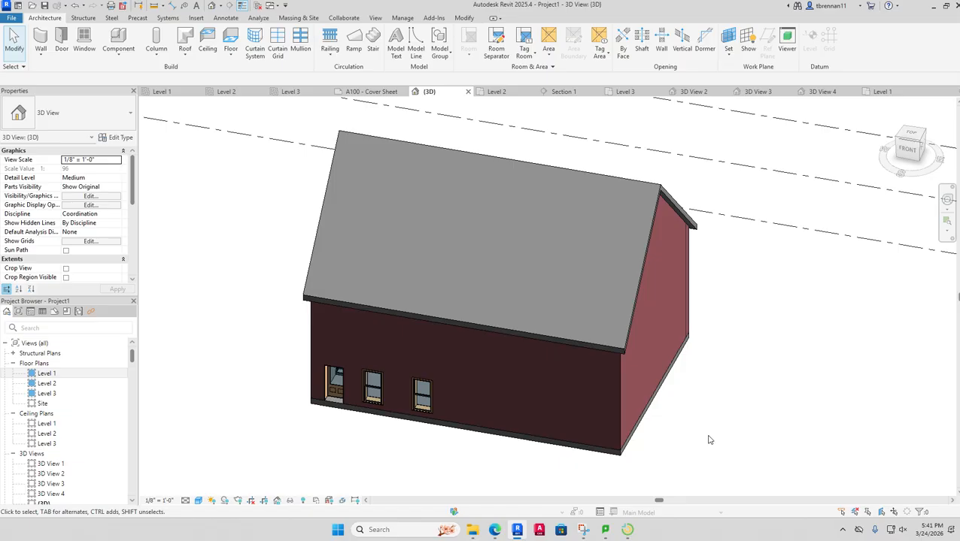
- Switch to LanSchool Teacher Console and start remote control of the student's computer whose Level 2 plan shows only two wall segments
{"action": "left_click", "coordinate": [628, 529]}
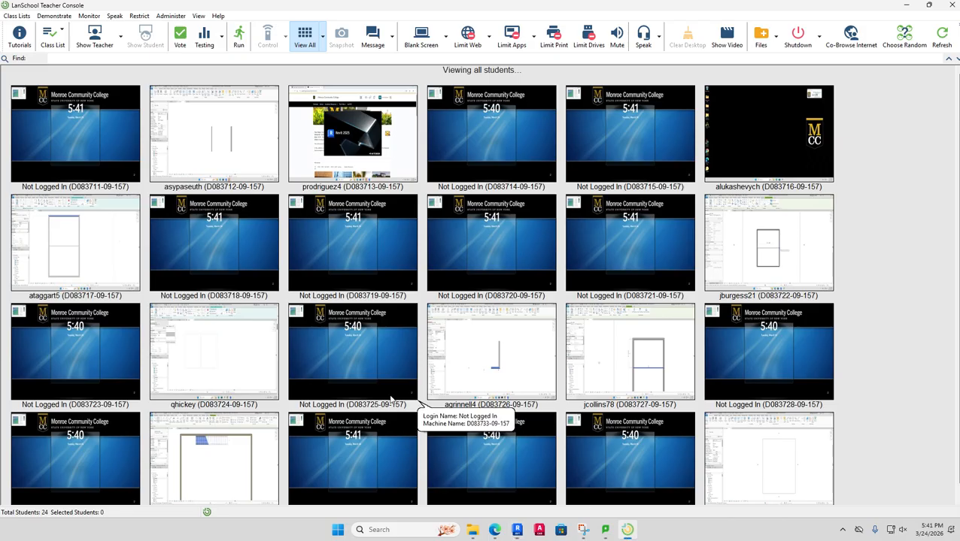
{"action": "double_click", "coordinate": [241, 165]}
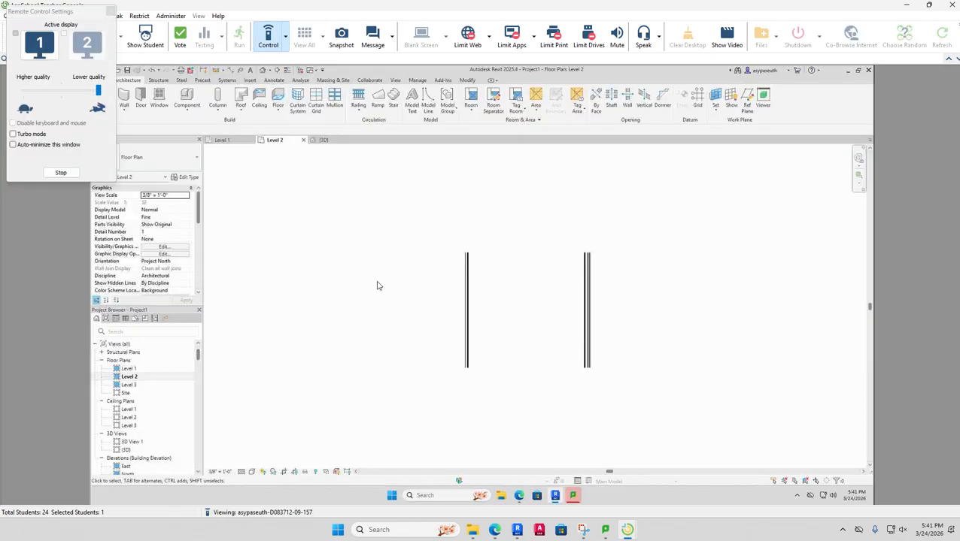
{"action": "left_click", "coordinate": [284, 39]}
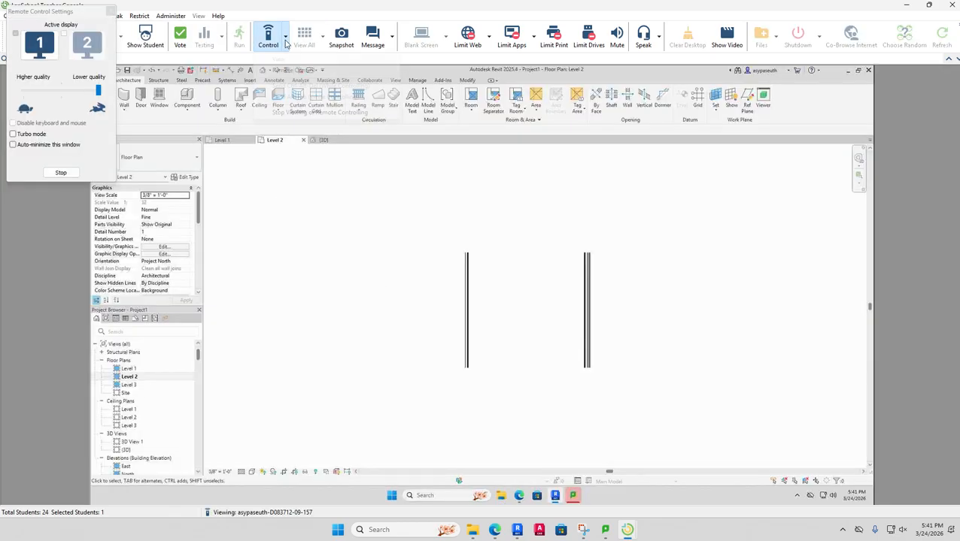
{"action": "left_click", "coordinate": [289, 70]}
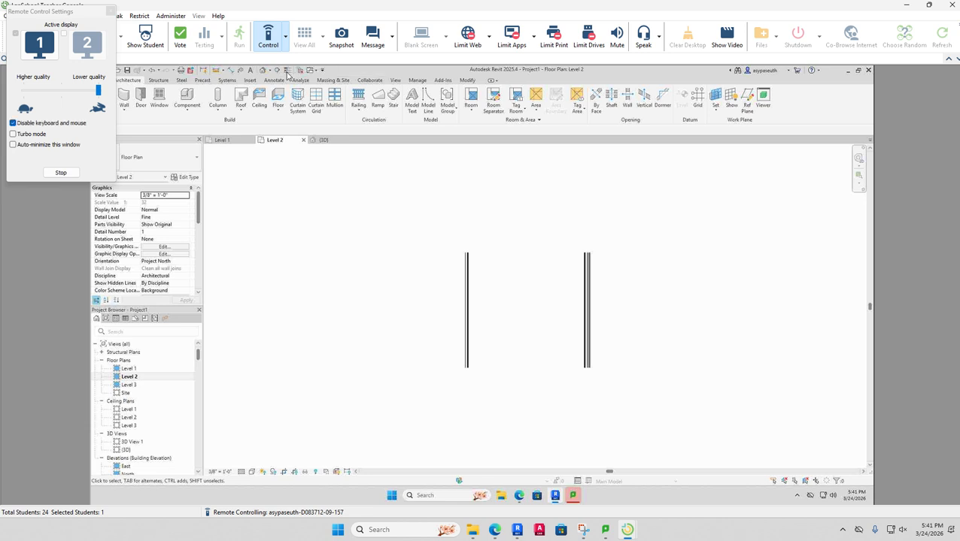
- Inspect the west Exterior - Brick on CMU wall and its properties in the student's Level 1 plan
{"action": "left_click", "coordinate": [233, 142]}
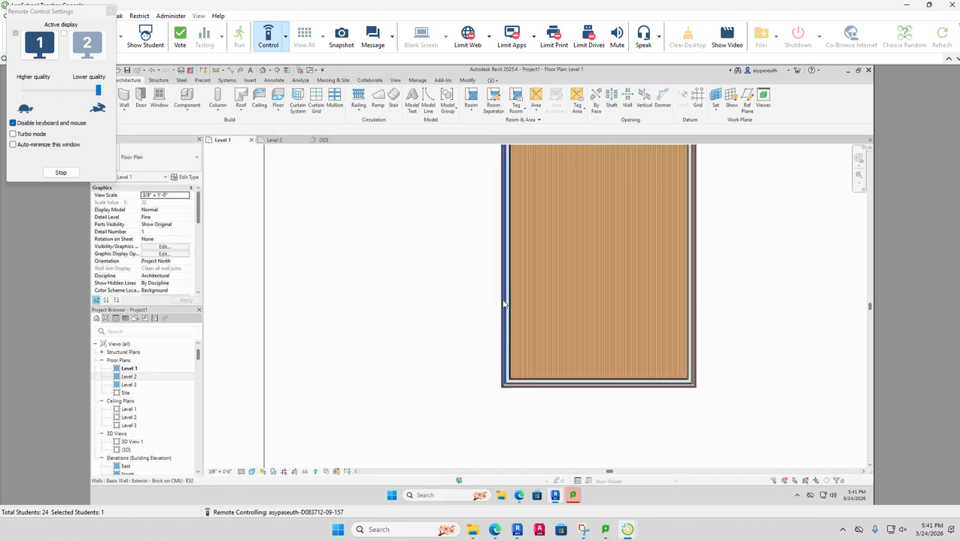
{"action": "left_click", "coordinate": [504, 305]}
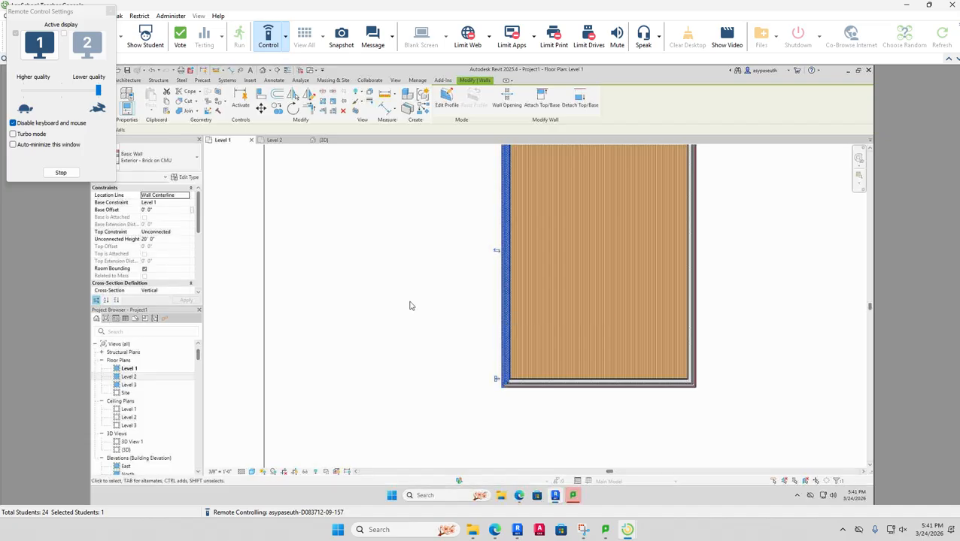
{"action": "key", "text": "Escape"}
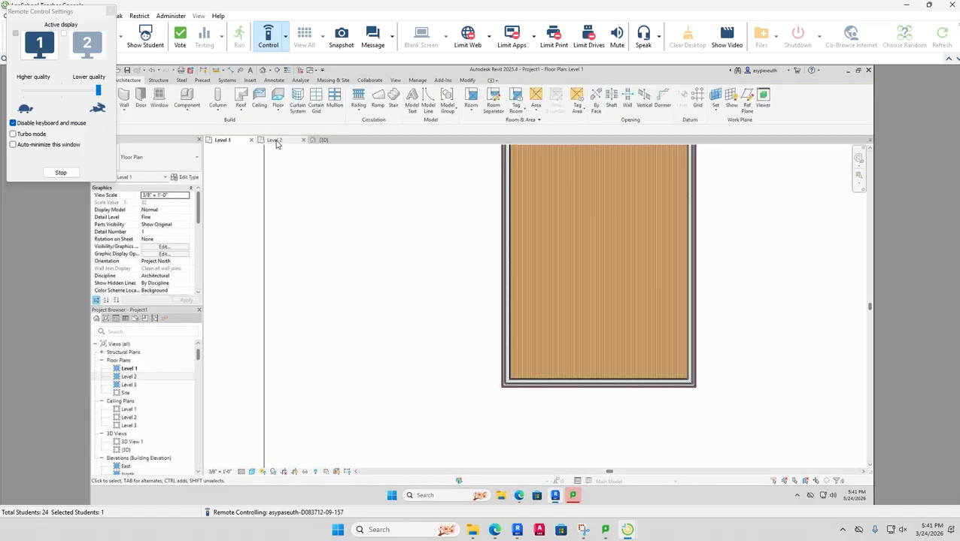
- Turn off the crop in the student's Level 2 plan, and stop the remote control session
{"action": "key", "text": "ctrl+Tab"}
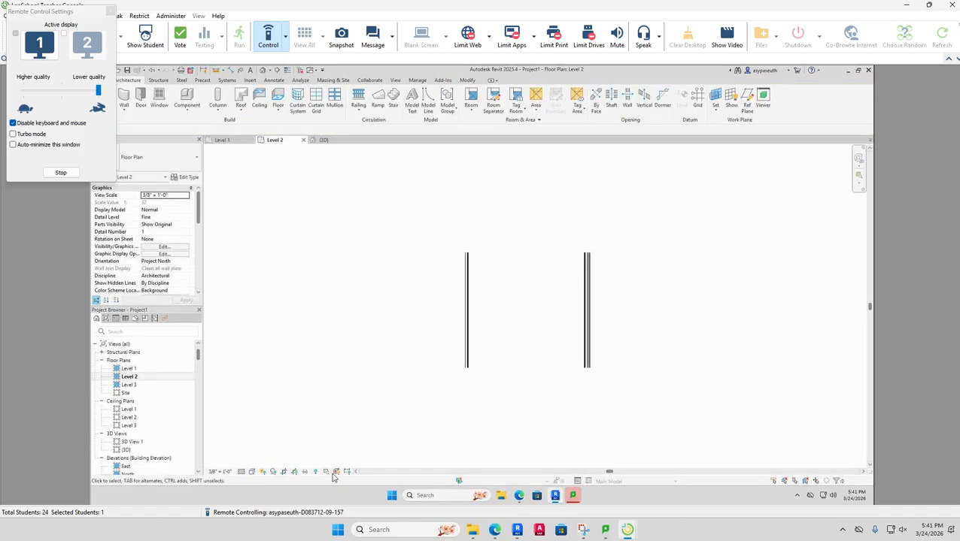
{"action": "left_click", "coordinate": [285, 472]}
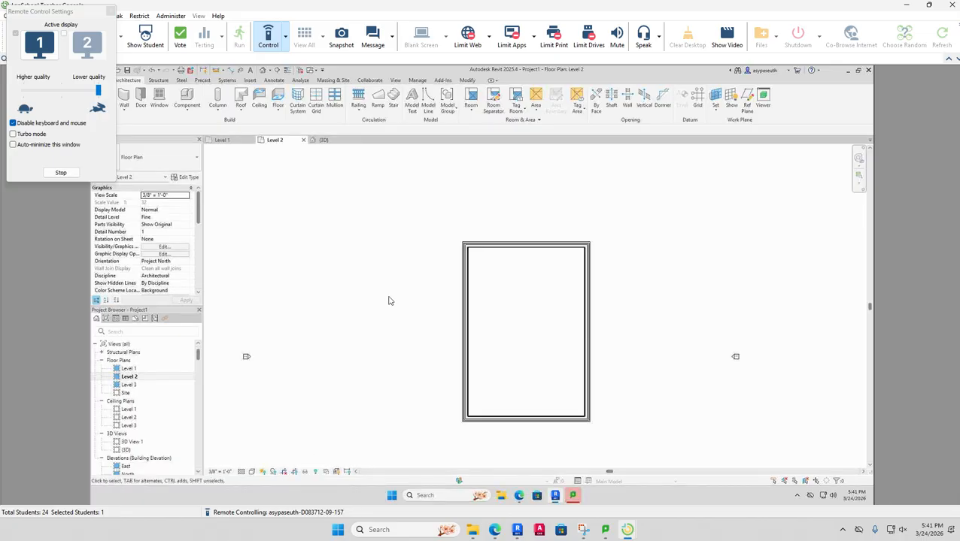
{"action": "left_click", "coordinate": [285, 472]}
{"action": "left_click", "coordinate": [285, 472]}
{"action": "left_click", "coordinate": [286, 44]}
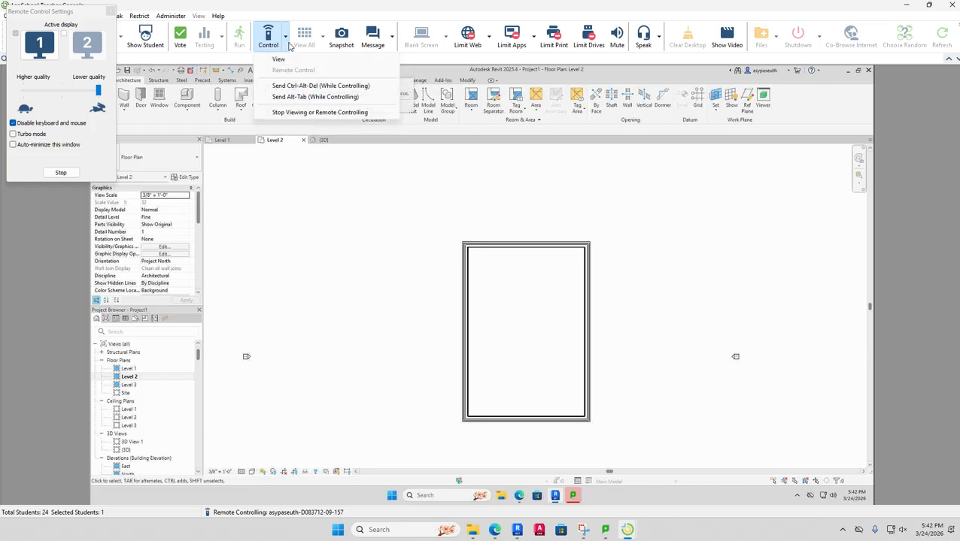
{"action": "left_click", "coordinate": [314, 114]}
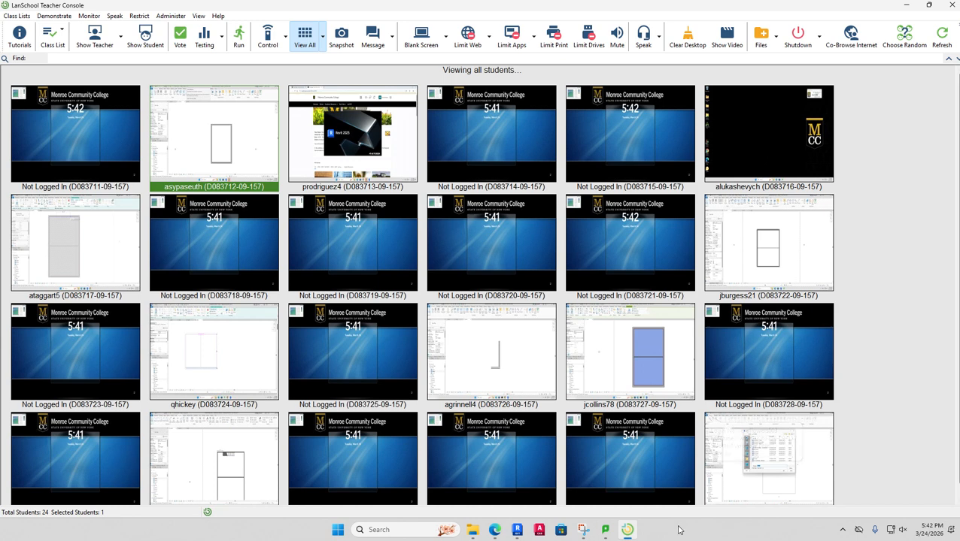
- Return to Revit, orbit the 3D view to inspect the wall with the door and windows, and open the Level 1 floor plan
{"action": "left_click", "coordinate": [517, 529]}
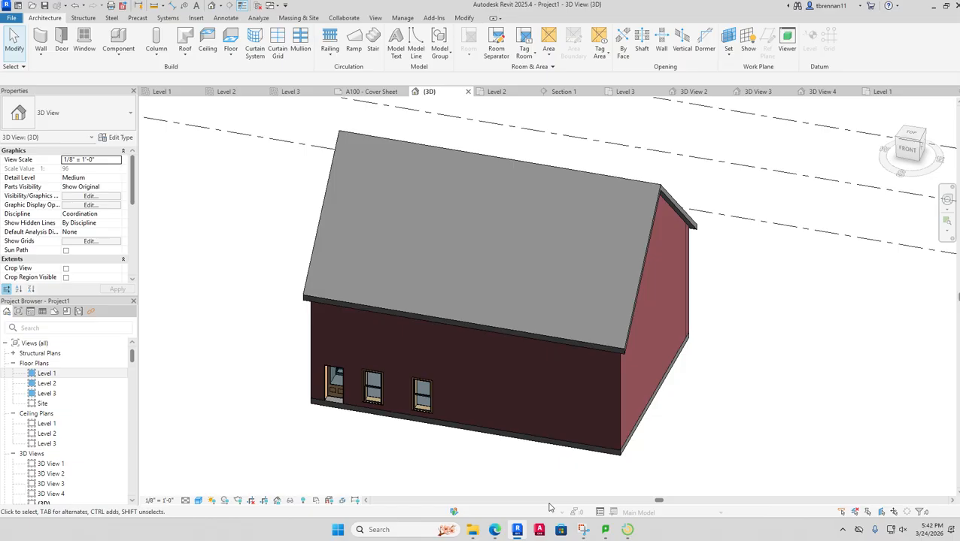
{"action": "scroll", "coordinate": [735, 430], "scroll_direction": "up", "scroll_amount": 1}
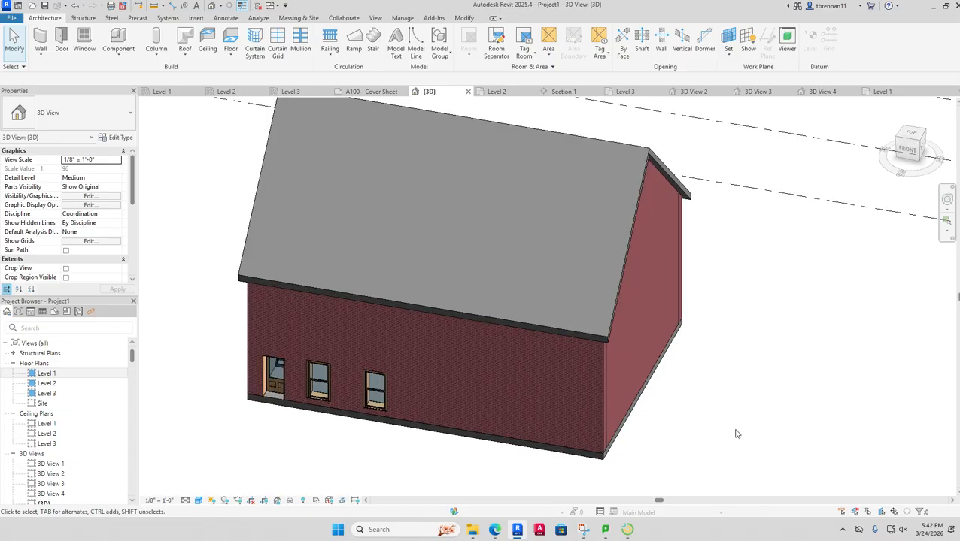
{"action": "middle_click_drag", "start_coordinate": [736, 434], "coordinate": [824, 422], "text": "shift"}
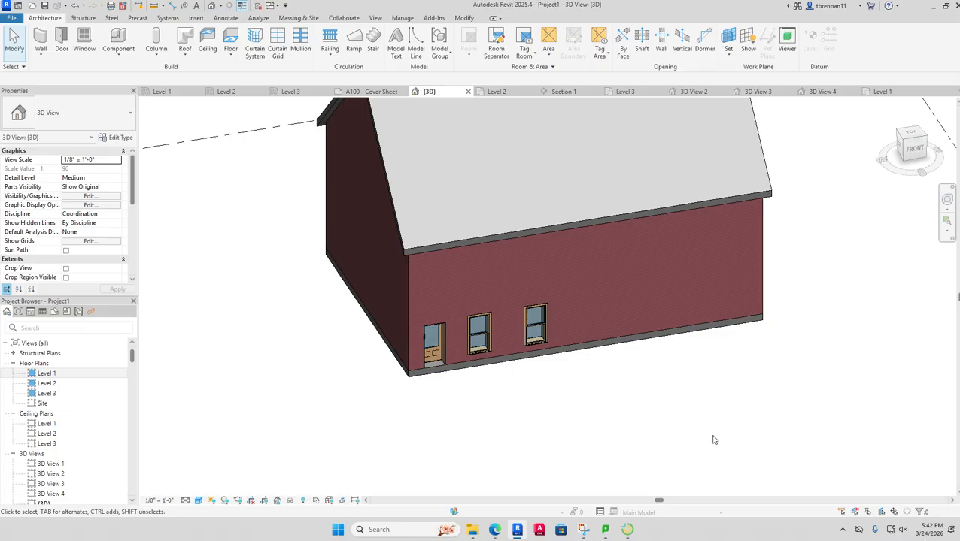
{"action": "double_click", "coordinate": [60, 375]}
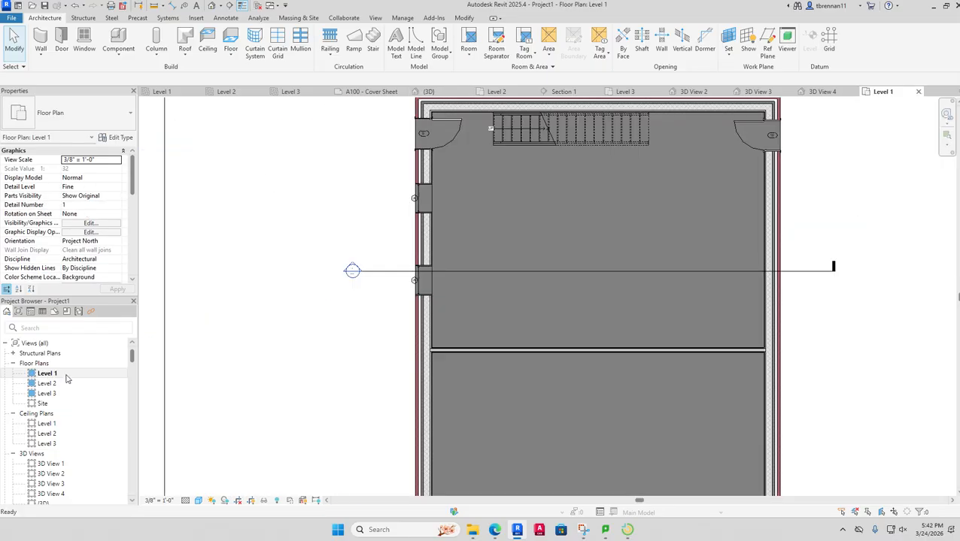
{"action": "double_click", "coordinate": [425, 201]}
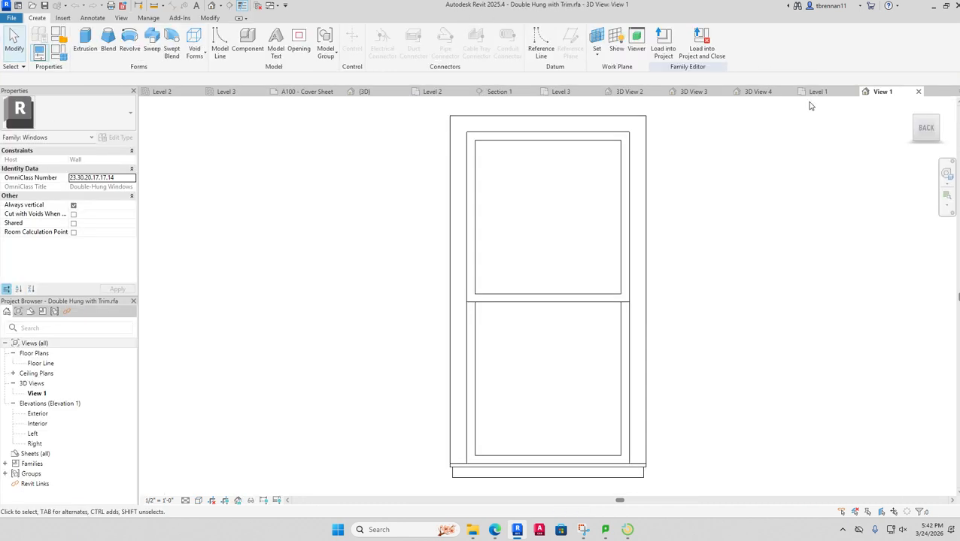
{"action": "left_click", "coordinate": [918, 91]}
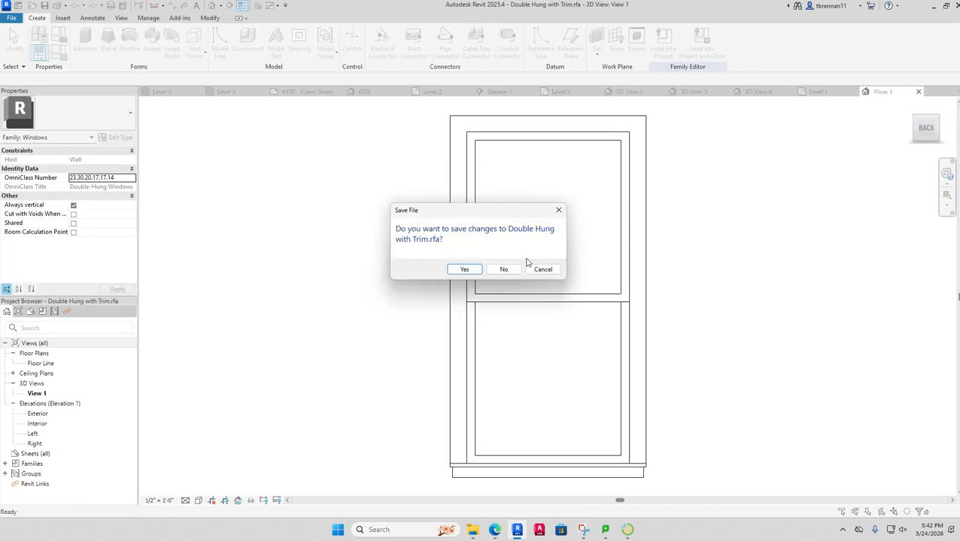
{"action": "left_click", "coordinate": [503, 270]}
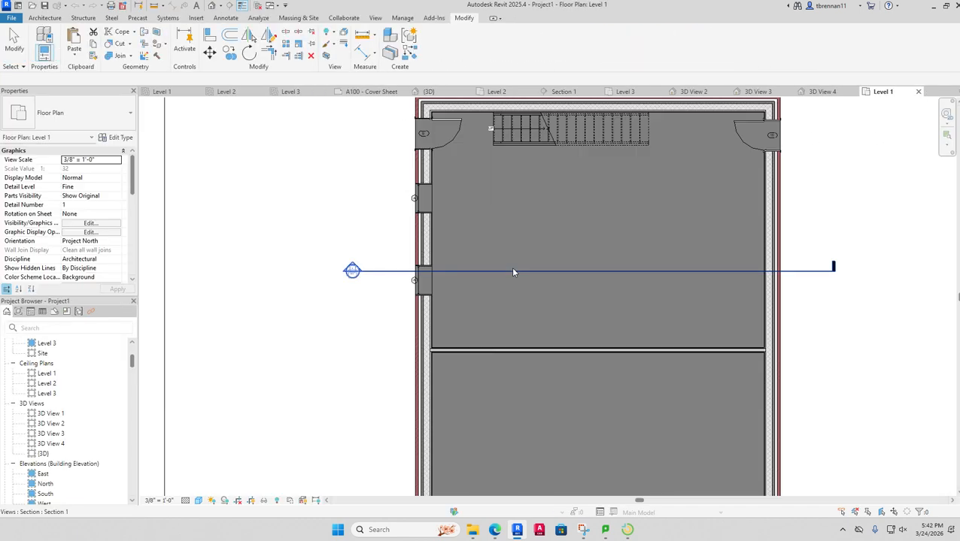
- Mirror the west wall's entry door and two double-hung windows as copies about the interior partition wall in the Level 1 plan
{"action": "left_click", "coordinate": [421, 292]}
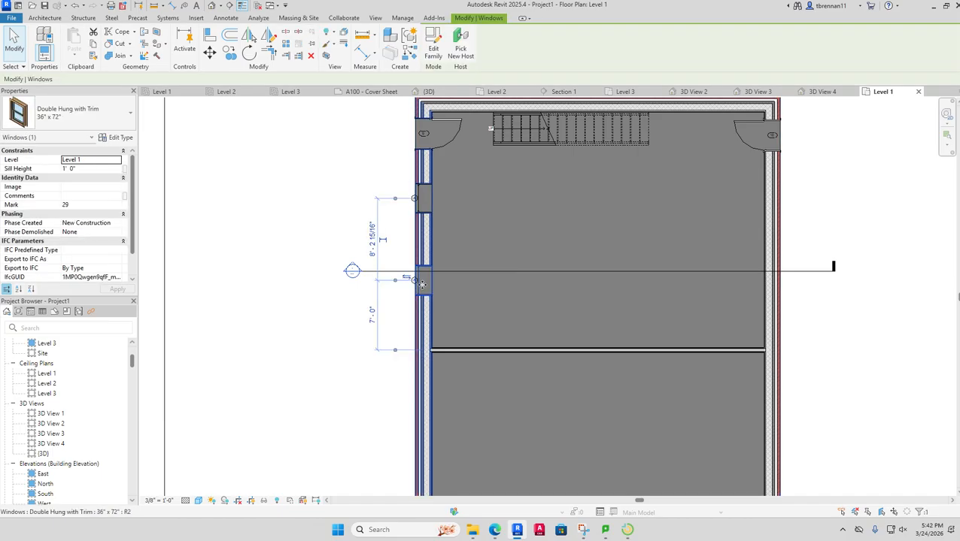
{"action": "left_click", "coordinate": [425, 200], "text": "ctrl"}
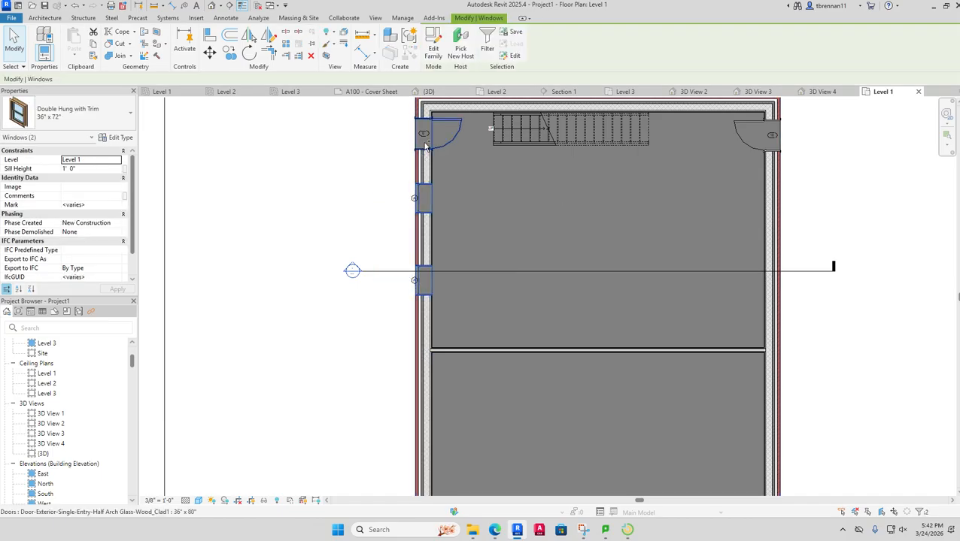
{"action": "left_click", "coordinate": [426, 146], "text": "ctrl"}
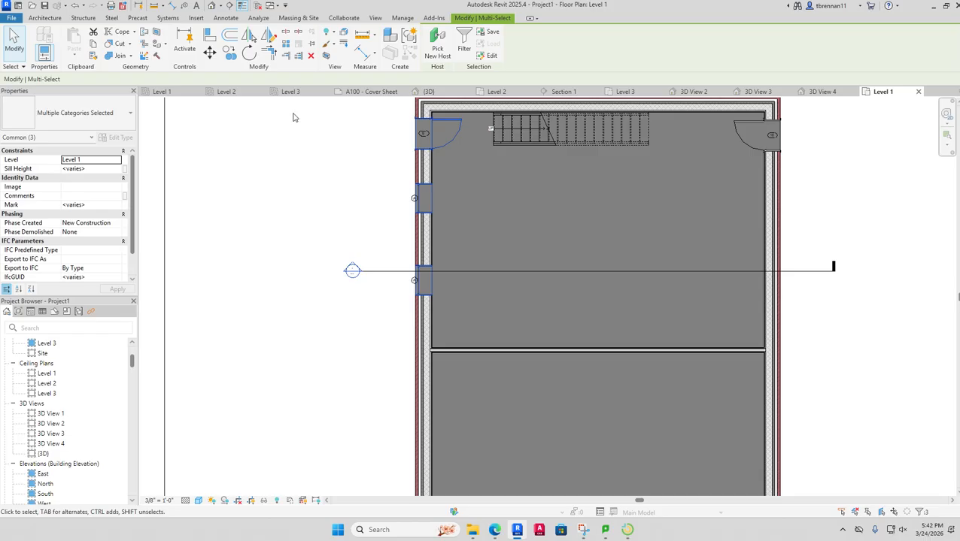
{"action": "left_click", "coordinate": [270, 40]}
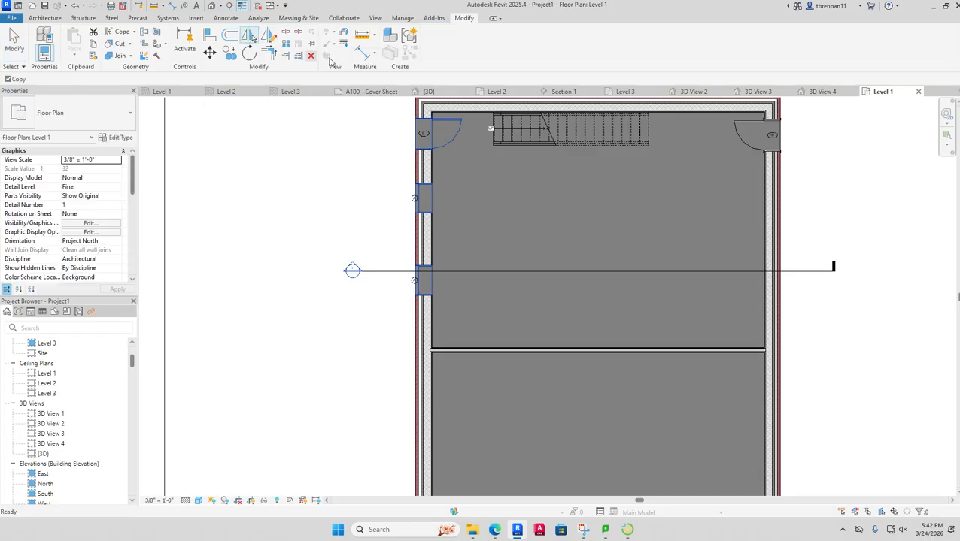
{"action": "left_click", "coordinate": [432, 352]}
{"action": "scroll", "coordinate": [508, 373], "scroll_direction": "down", "scroll_amount": 5}
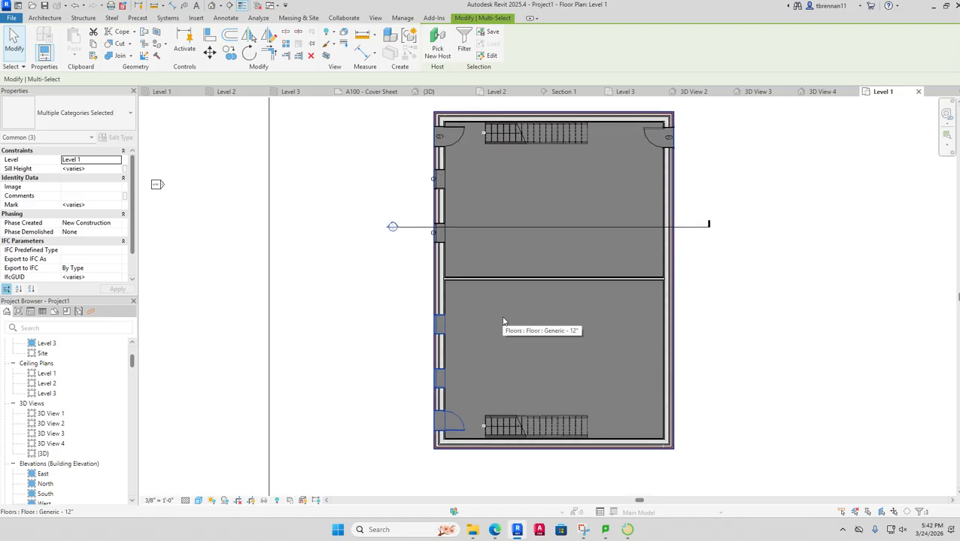
{"action": "key", "text": "Escape"}
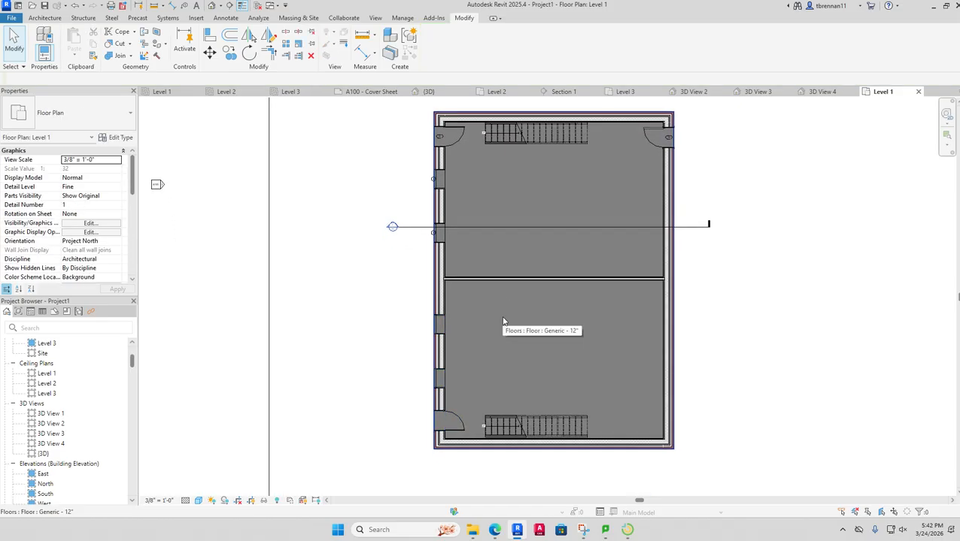
- Open the default 3D view and set its visual style to Realistic to check the wall with the mirrored openings
{"action": "left_click", "coordinate": [212, 6]}
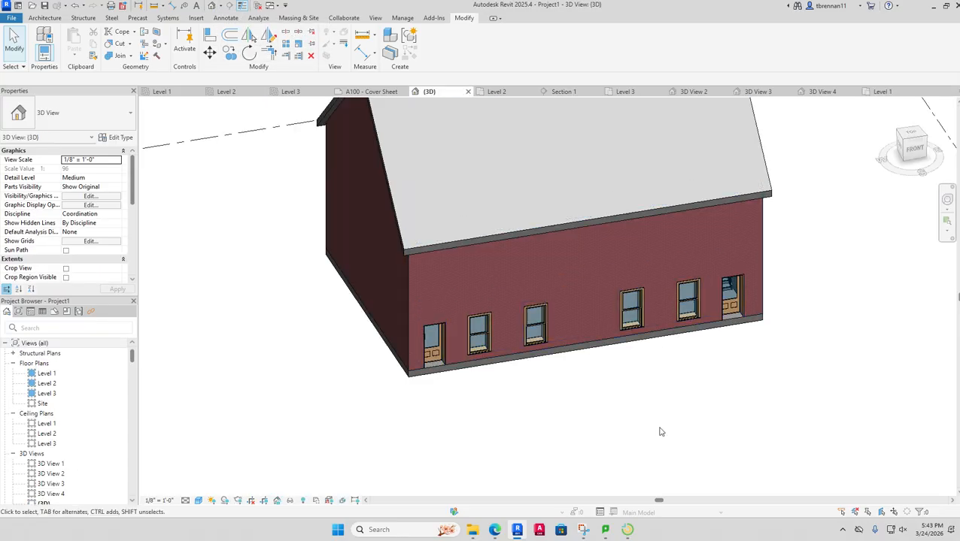
{"action": "scroll", "coordinate": [659, 432], "scroll_direction": "up", "scroll_amount": 2}
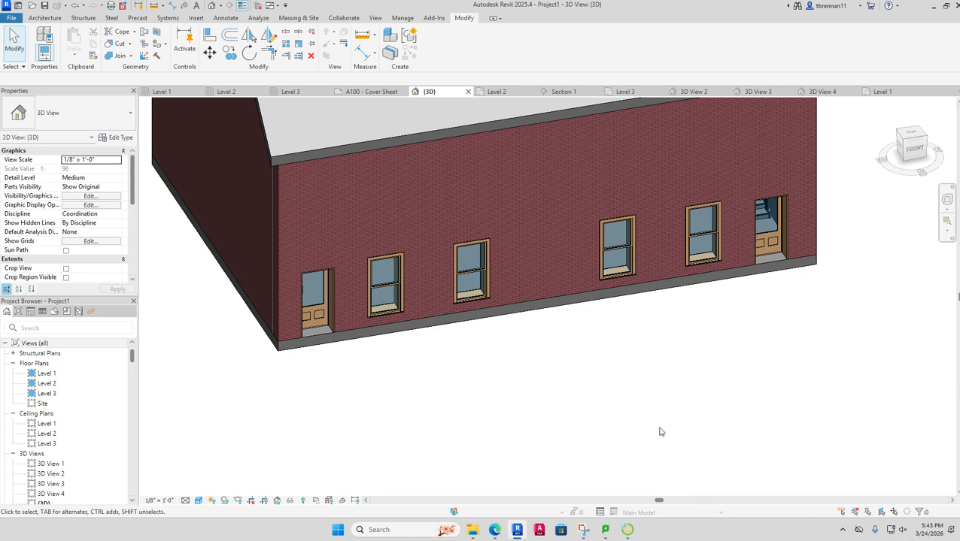
{"action": "scroll", "coordinate": [659, 432], "scroll_direction": "up", "scroll_amount": 3}
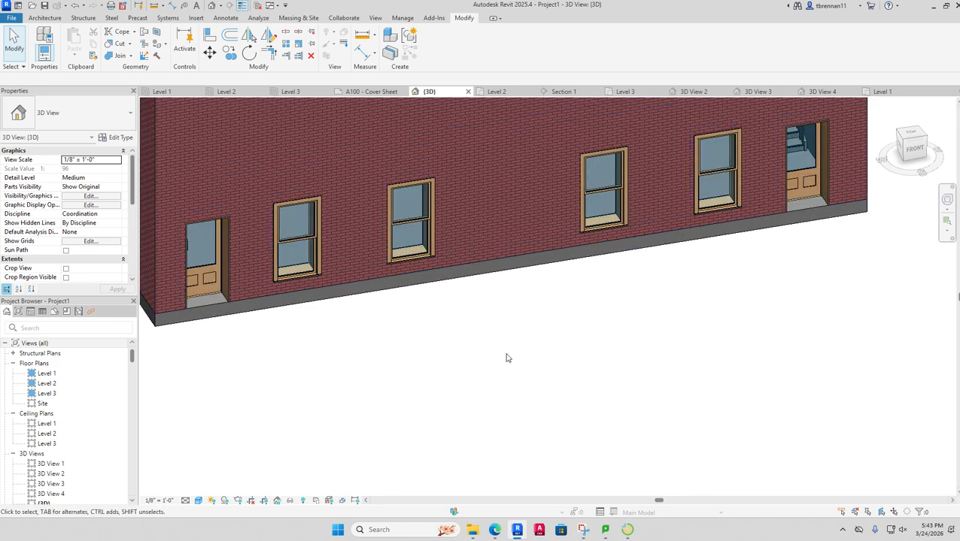
{"action": "middle_click_drag", "start_coordinate": [508, 358], "coordinate": [507, 356], "text": "shift"}
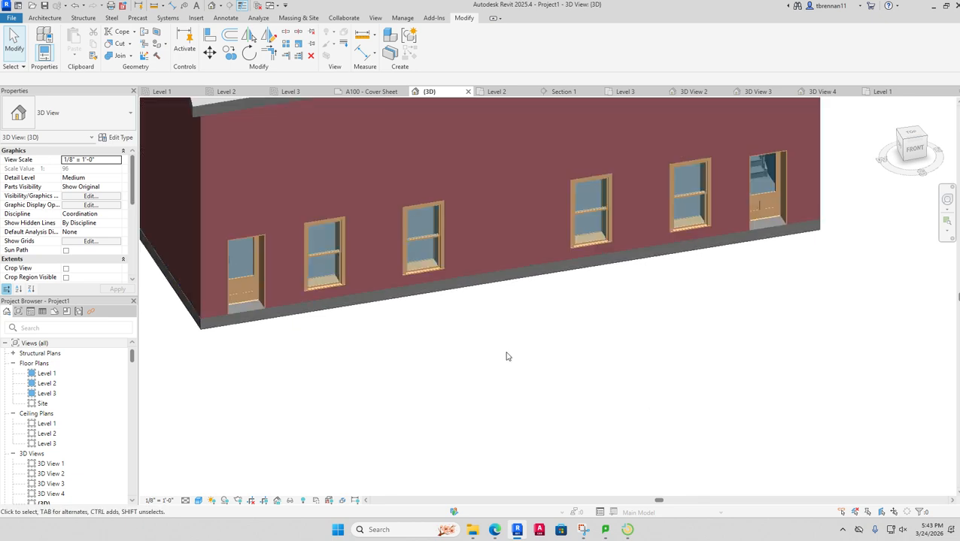
{"action": "left_click", "coordinate": [198, 500]}
{"action": "left_click", "coordinate": [215, 490]}
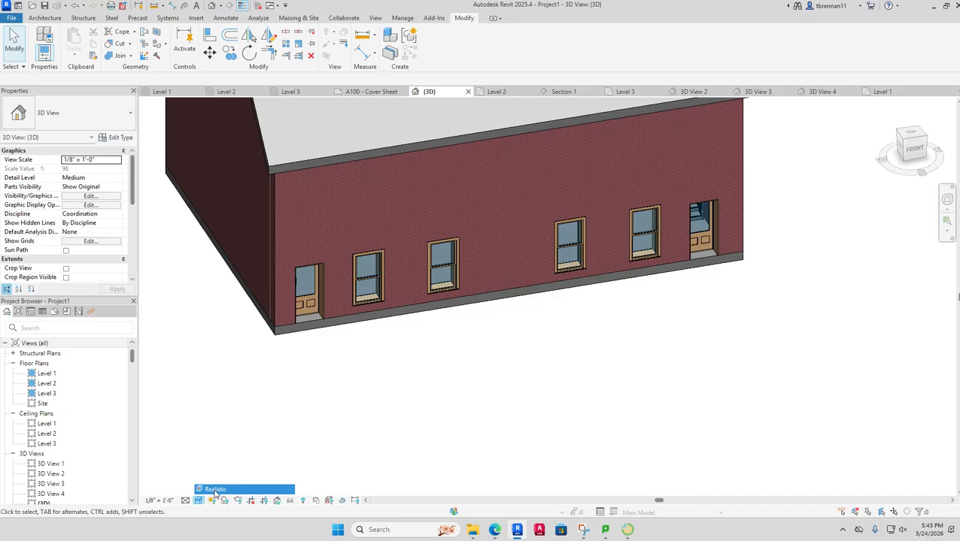
{"action": "left_click", "coordinate": [216, 490]}
{"action": "middle_click_drag", "start_coordinate": [442, 435], "coordinate": [518, 406], "text": "shift"}
{"action": "scroll", "coordinate": [534, 370], "scroll_direction": "up", "scroll_amount": 3}
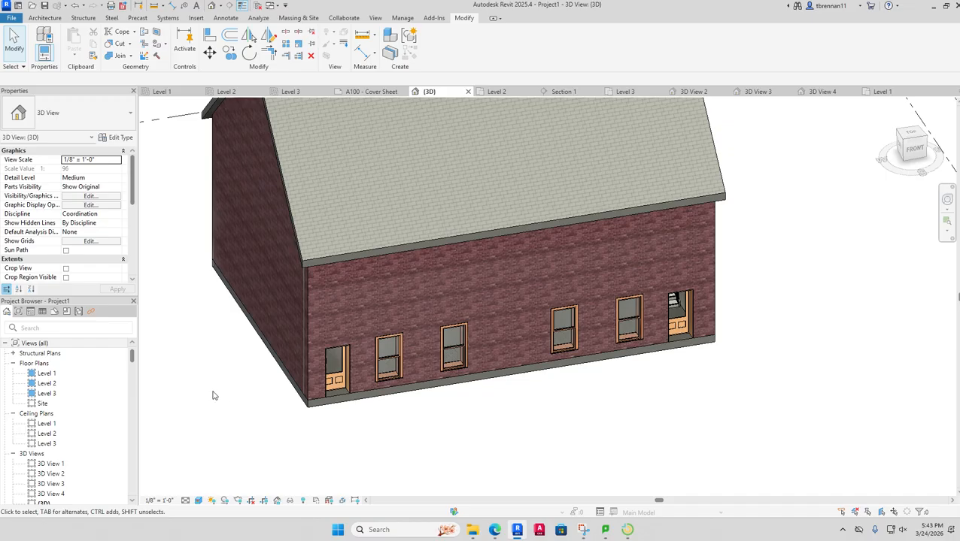
{"action": "scroll", "coordinate": [231, 163], "scroll_direction": "down", "scroll_amount": 3}
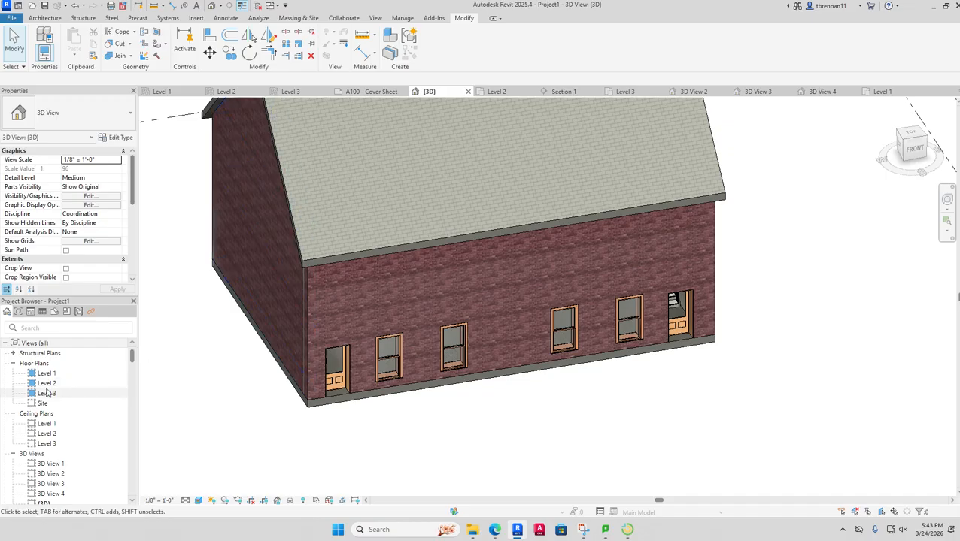
- Open the Level 2 floor plan and set its underlay base level to Level 1
{"action": "double_click", "coordinate": [46, 383]}
{"action": "scroll", "coordinate": [632, 347], "scroll_direction": "up", "scroll_amount": 5}
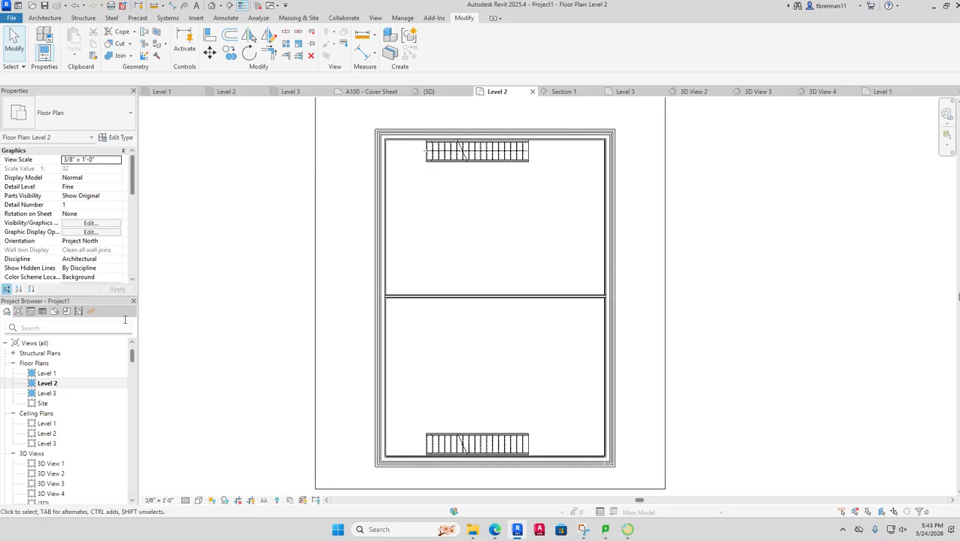
{"action": "left_click_drag", "start_coordinate": [133, 175], "coordinate": [137, 212]}
{"action": "scroll", "coordinate": [138, 212], "scroll_direction": "down", "scroll_amount": 5}
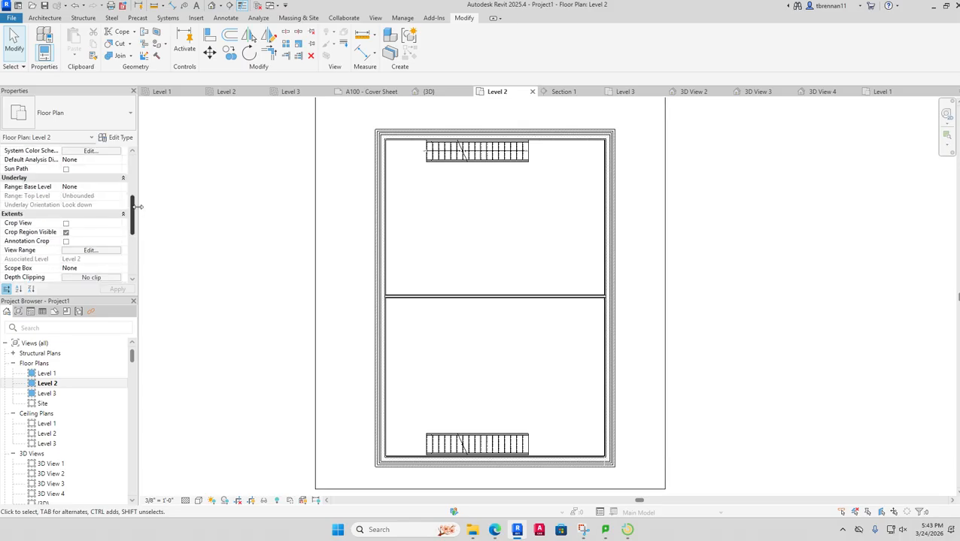
{"action": "mouse_move", "coordinate": [138, 207]}
{"action": "left_mouse_down"}
{"action": "mouse_move", "coordinate": [136, 224]}
{"action": "mouse_move", "coordinate": [136, 204]}
{"action": "left_mouse_up"}
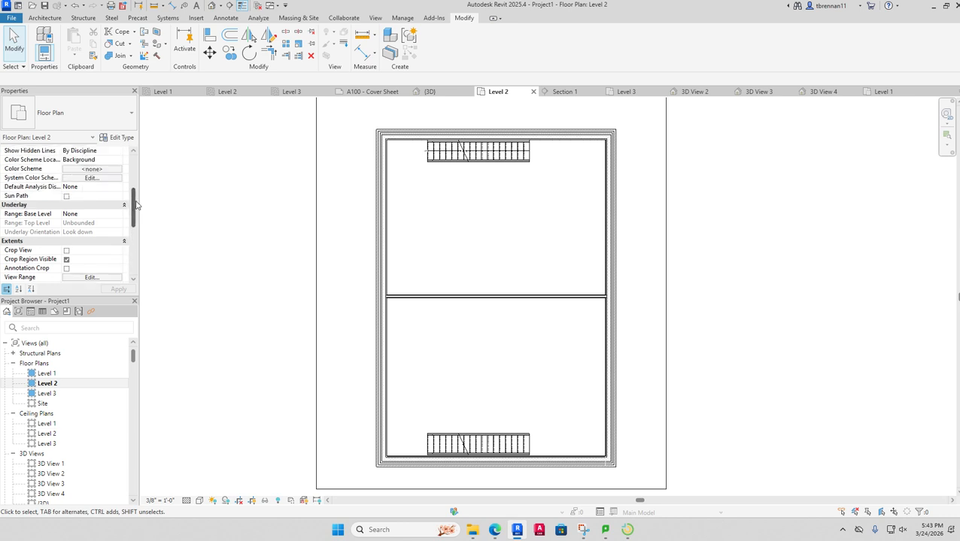
{"action": "left_click", "coordinate": [116, 216]}
{"action": "left_click", "coordinate": [117, 215]}
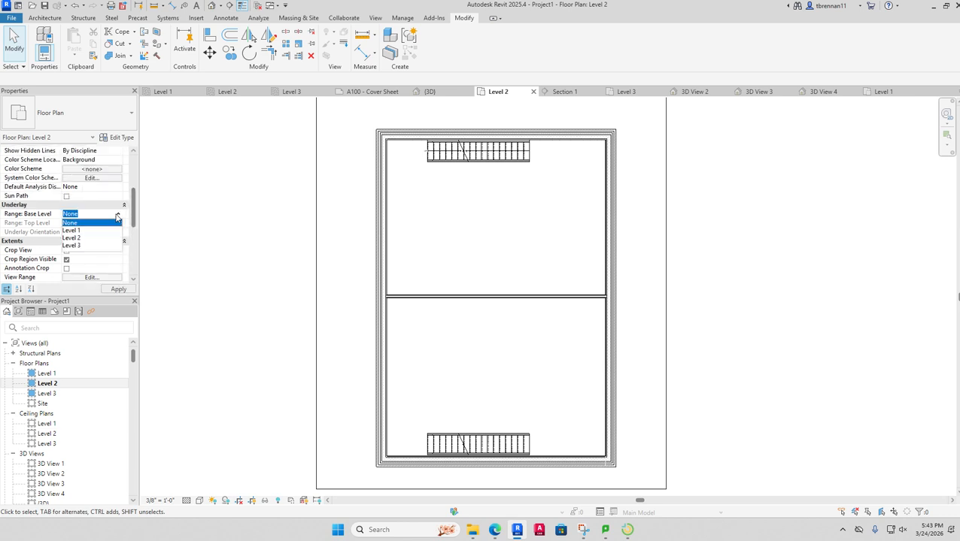
{"action": "left_click", "coordinate": [75, 231]}
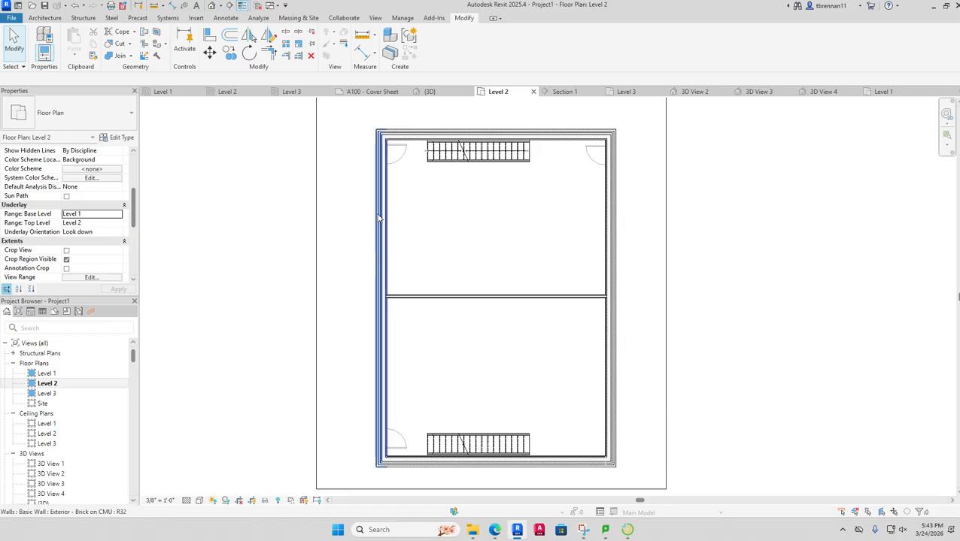
{"action": "scroll", "coordinate": [375, 215], "scroll_direction": "up", "scroll_amount": 3}
{"action": "scroll", "coordinate": [425, 207], "scroll_direction": "down", "scroll_amount": 5}
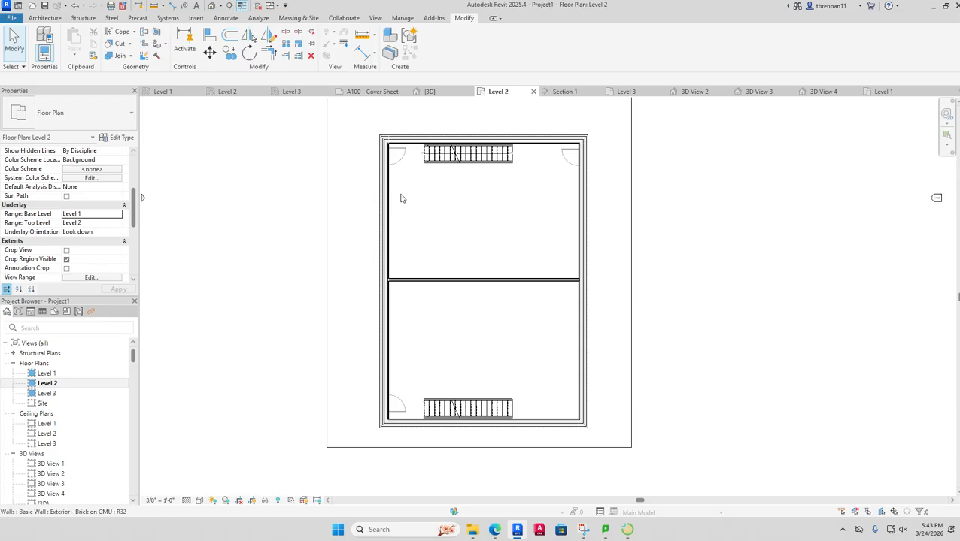
- Place two Double Hung with Trim 36" x 60" windows in the west wall of Level 2, north of the partition wall
{"action": "left_click", "coordinate": [45, 18]}
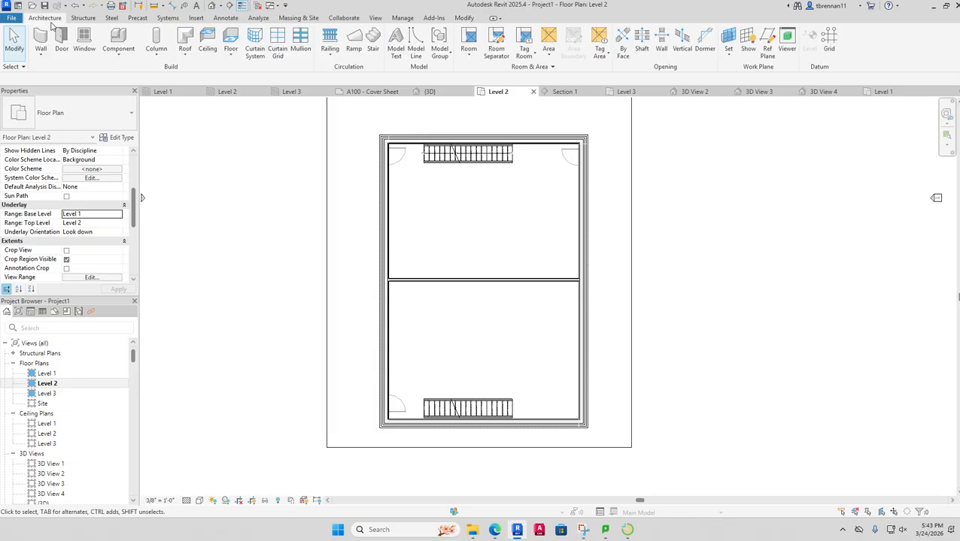
{"action": "left_click", "coordinate": [85, 43]}
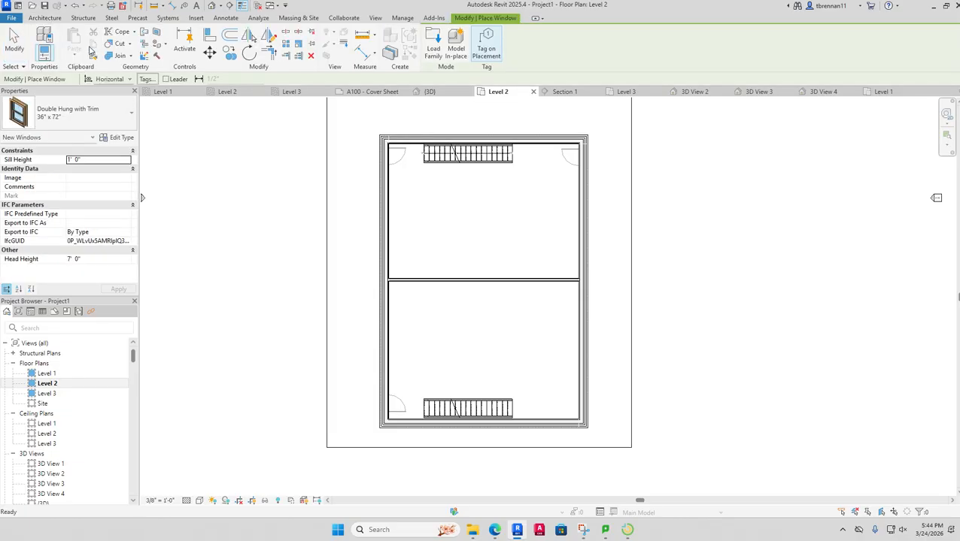
{"action": "left_click", "coordinate": [128, 110]}
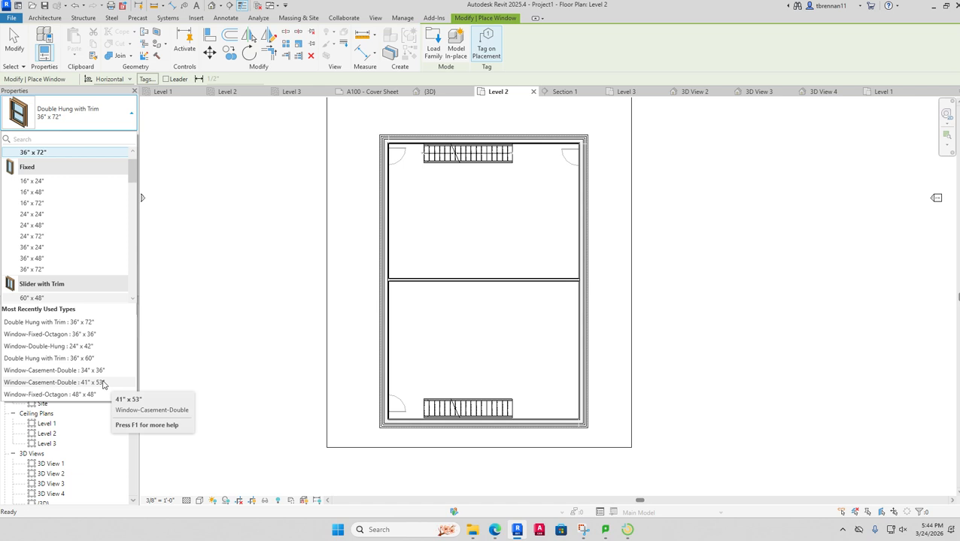
{"action": "left_click", "coordinate": [88, 359]}
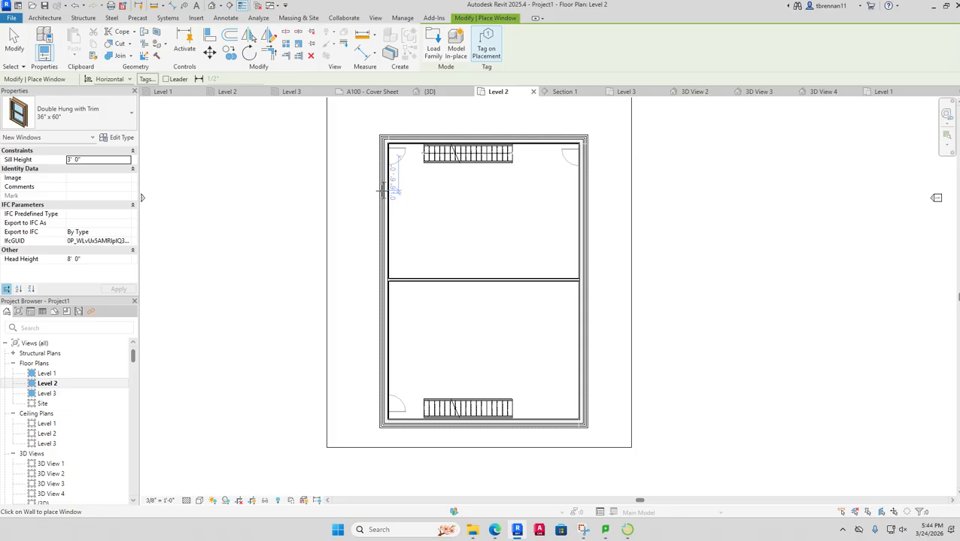
{"action": "left_click", "coordinate": [382, 190]}
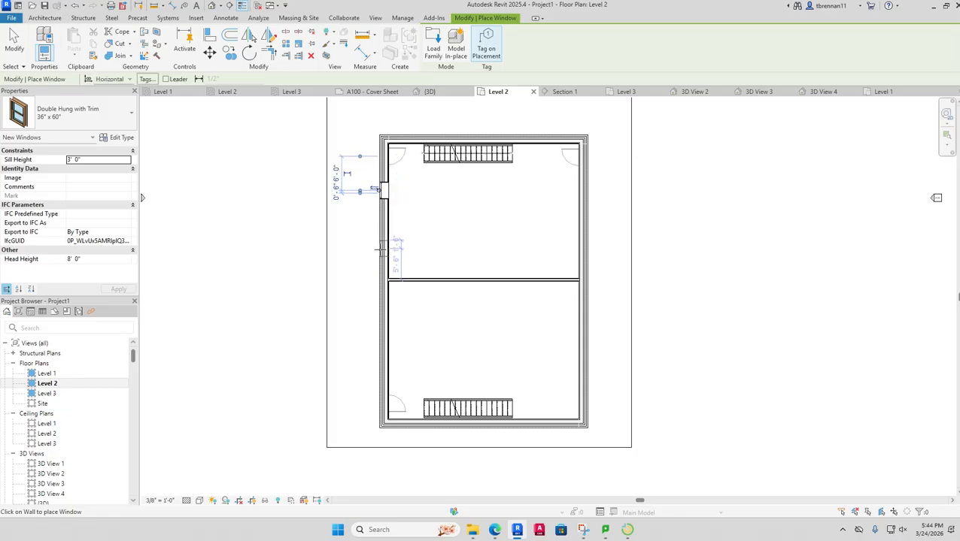
{"action": "left_click", "coordinate": [380, 249]}
{"action": "key", "text": "Escape"}
{"action": "key", "text": "Escape"}
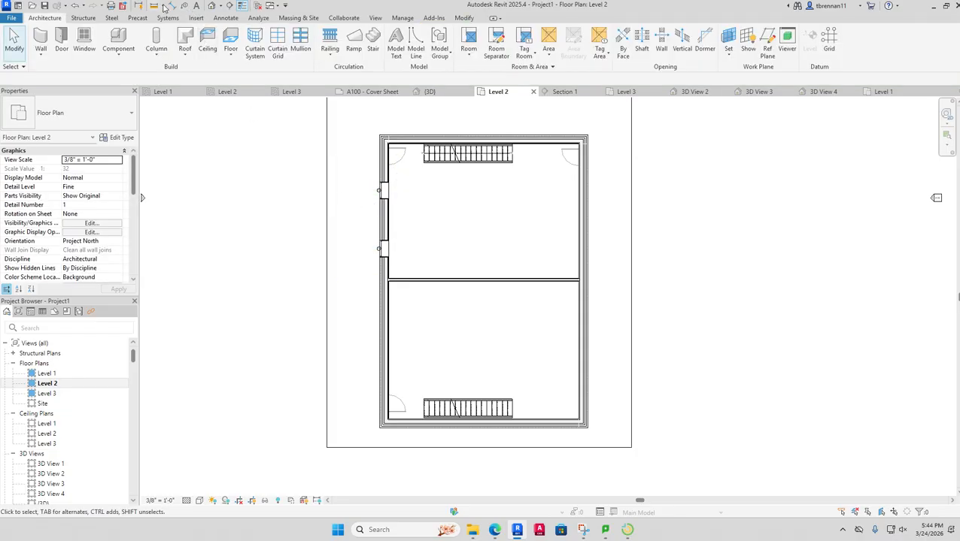
- In the 3D view's front orientation, move the Level 2 window nearest the corner until it sits above the entry door
{"action": "left_click", "coordinate": [211, 5]}
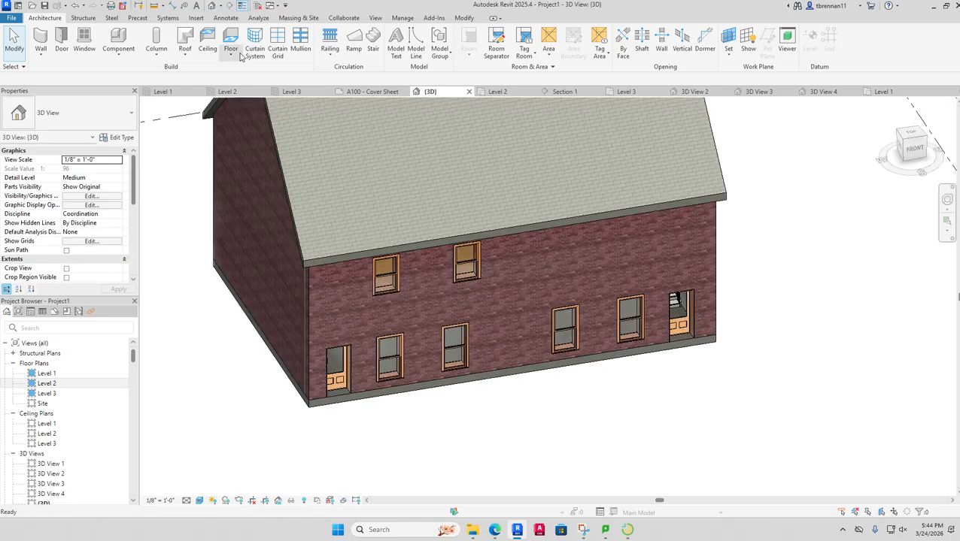
{"action": "scroll", "coordinate": [553, 415], "scroll_direction": "up", "scroll_amount": 5}
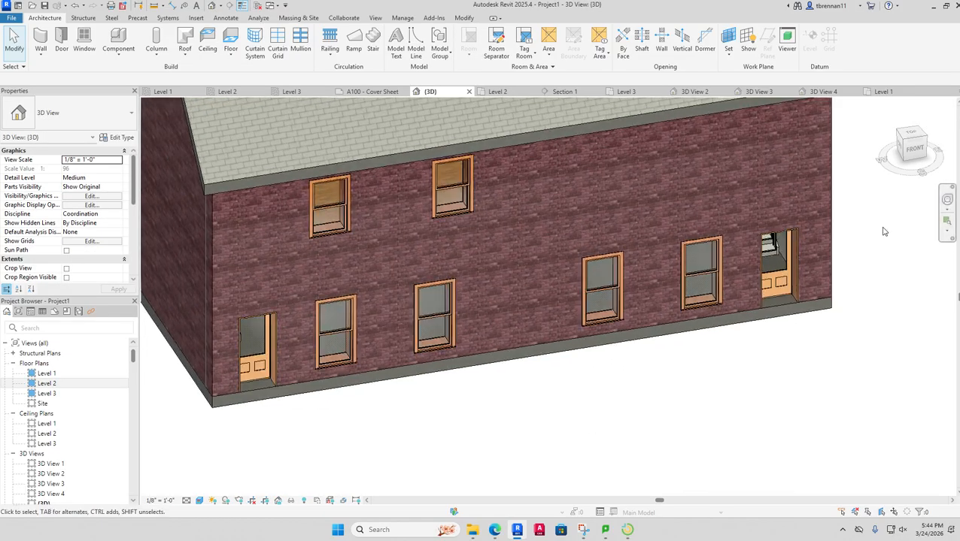
{"action": "left_click", "coordinate": [918, 149]}
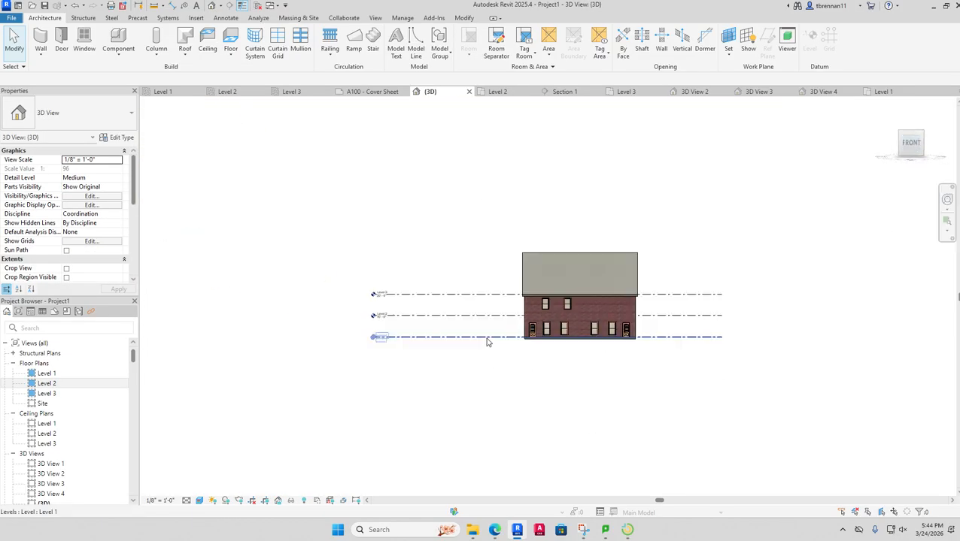
{"action": "scroll", "coordinate": [624, 379], "scroll_direction": "up", "scroll_amount": 6}
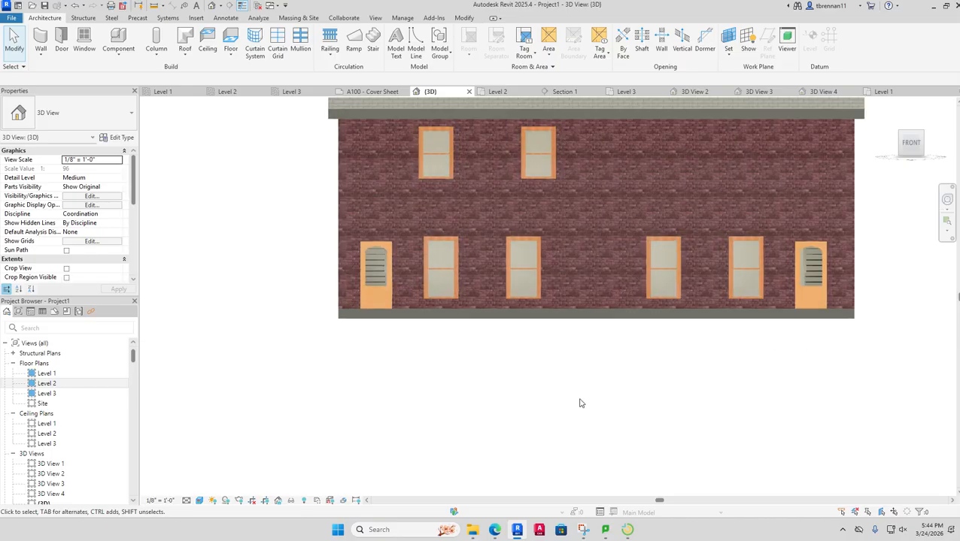
{"action": "scroll", "coordinate": [579, 406], "scroll_direction": "down", "scroll_amount": 2}
{"action": "left_click", "coordinate": [431, 239]}
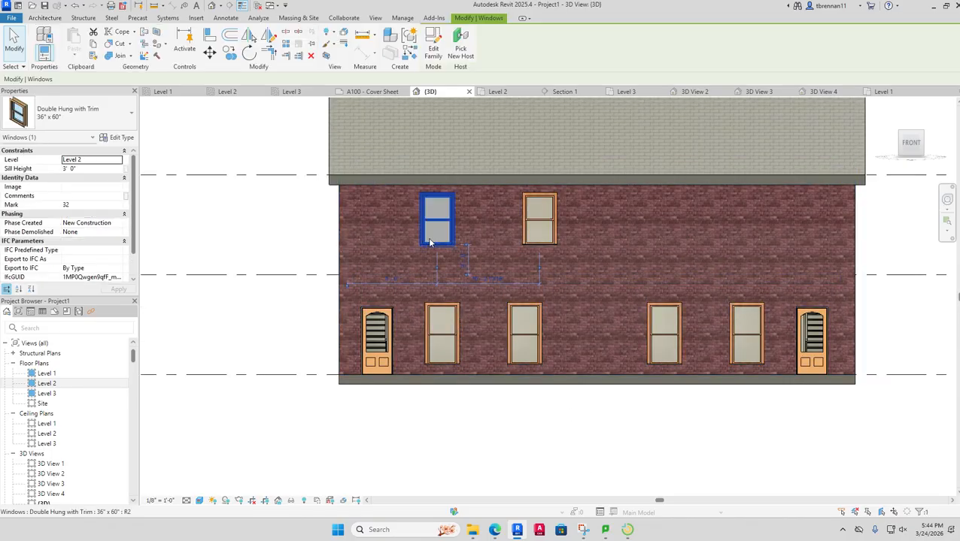
{"action": "left_click_drag", "start_coordinate": [432, 239], "coordinate": [428, 238]}
{"action": "key", "text": "Left"}
{"action": "key", "text": "Left"}
{"action": "key", "text": "Left"}
{"action": "key", "text": "Left"}
{"action": "key", "text": "Left"}
{"action": "key", "text": "Left"}
{"action": "key", "text": "Left"}
{"action": "key", "text": "Left"}
{"action": "key", "text": "Left"}
{"action": "key", "text": "Left"}
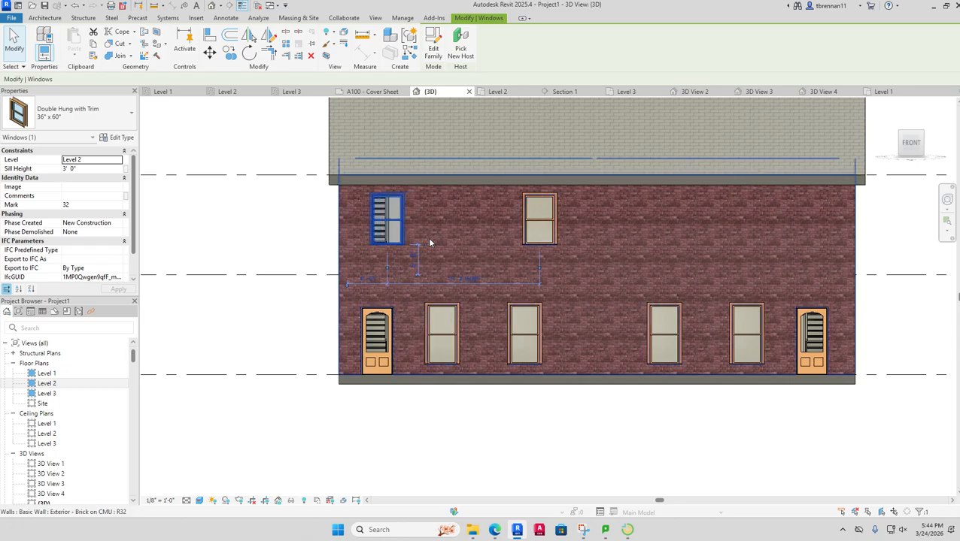
{"action": "key", "text": "Left"}
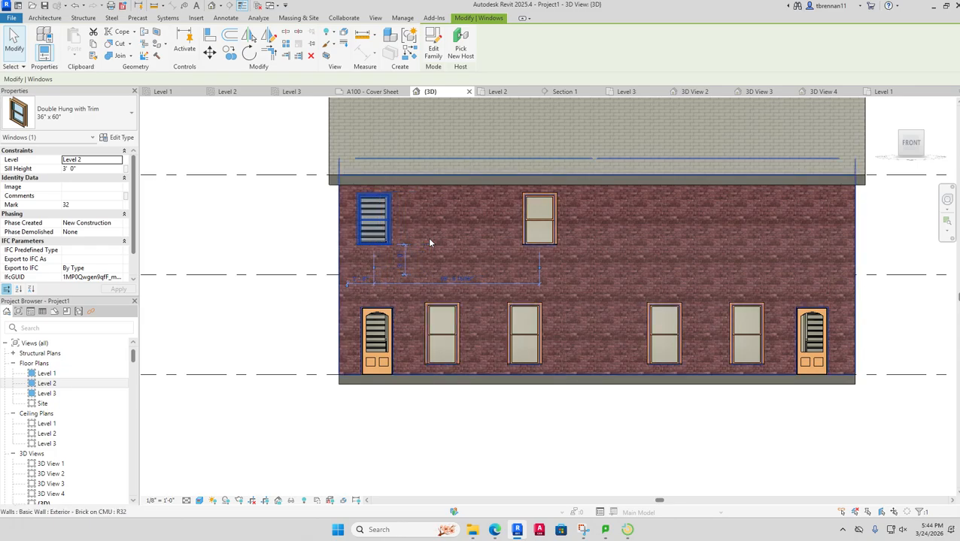
{"action": "key", "text": "Left"}
{"action": "key", "text": "Escape"}
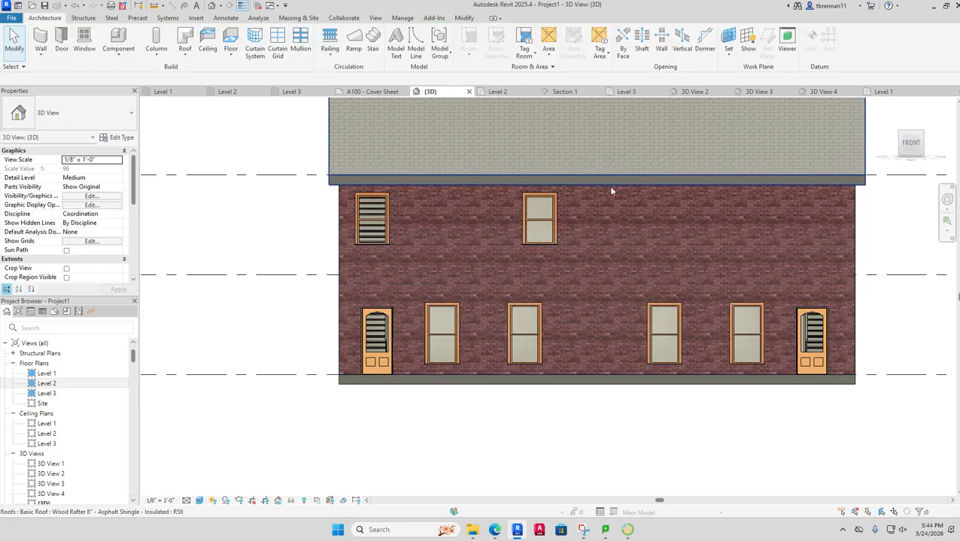
- Move the other Level 2 window above the Level 1 window next to the entry door
{"action": "left_click", "coordinate": [531, 236]}
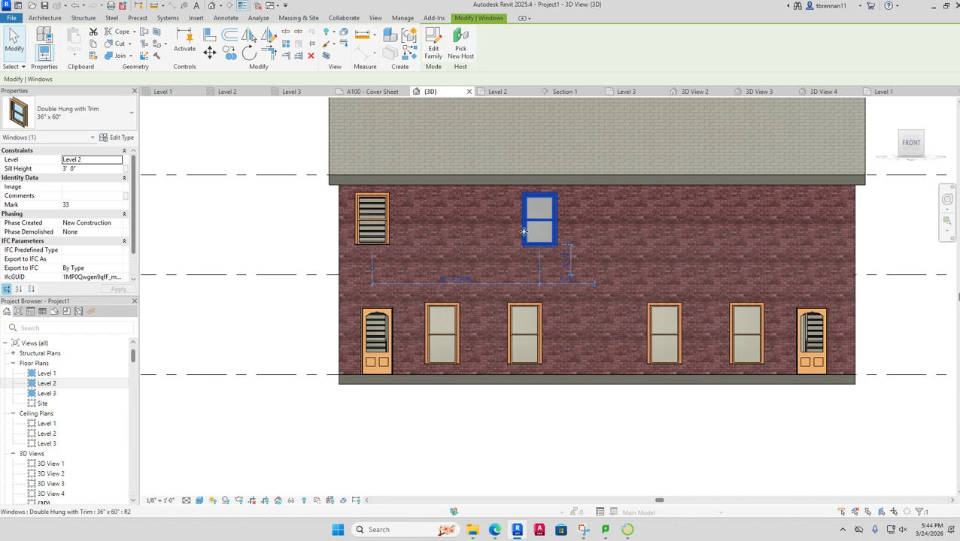
{"action": "left_click_drag", "start_coordinate": [525, 231], "coordinate": [426, 232]}
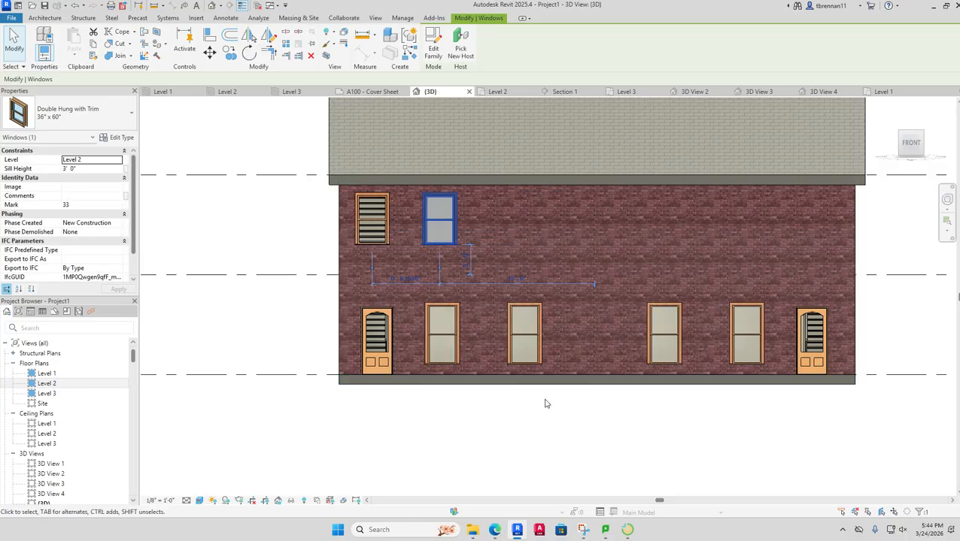
- Shift the second Level 2 window from the entry-door corner slightly away from that corner
{"action": "left_click", "coordinate": [547, 430]}
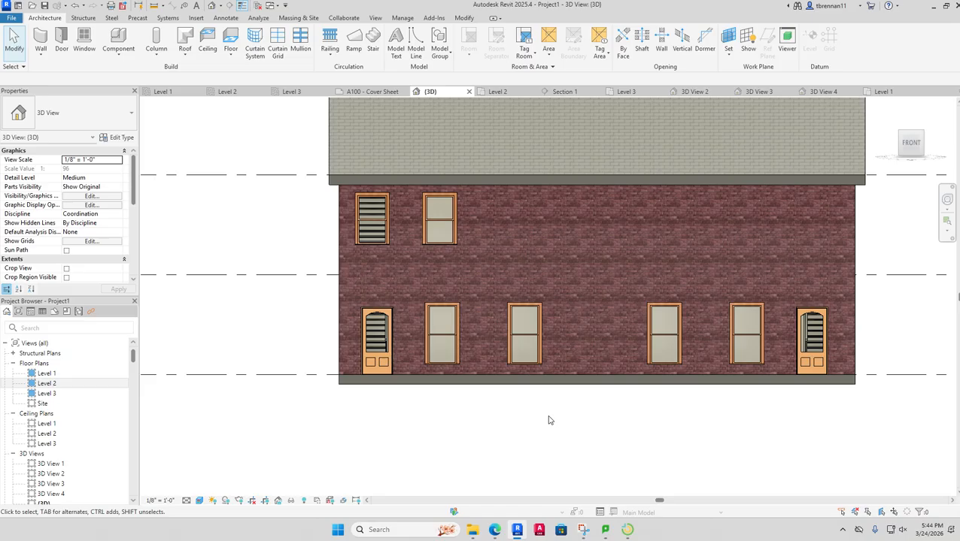
{"action": "left_click", "coordinate": [454, 238]}
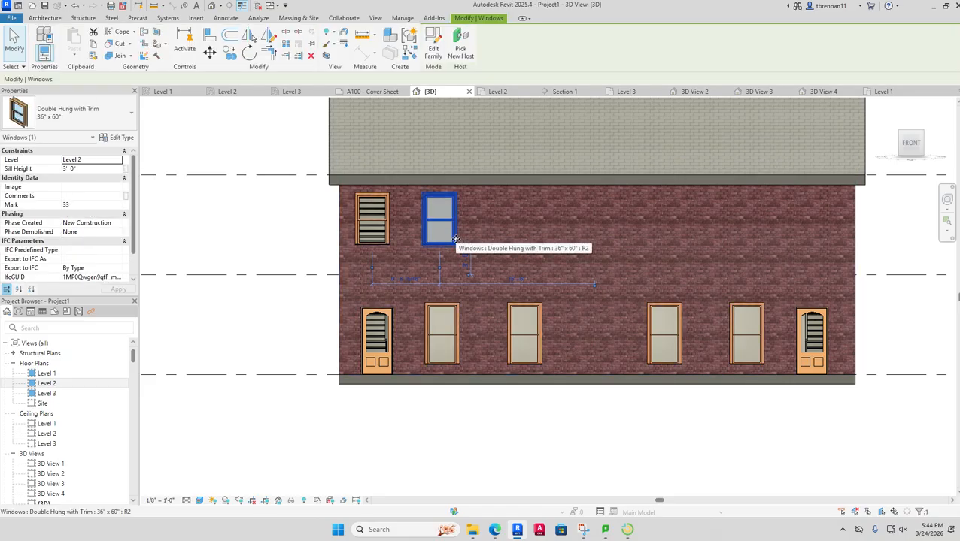
{"action": "left_click_drag", "start_coordinate": [454, 238], "coordinate": [469, 240]}
{"action": "double_click", "coordinate": [494, 234]}
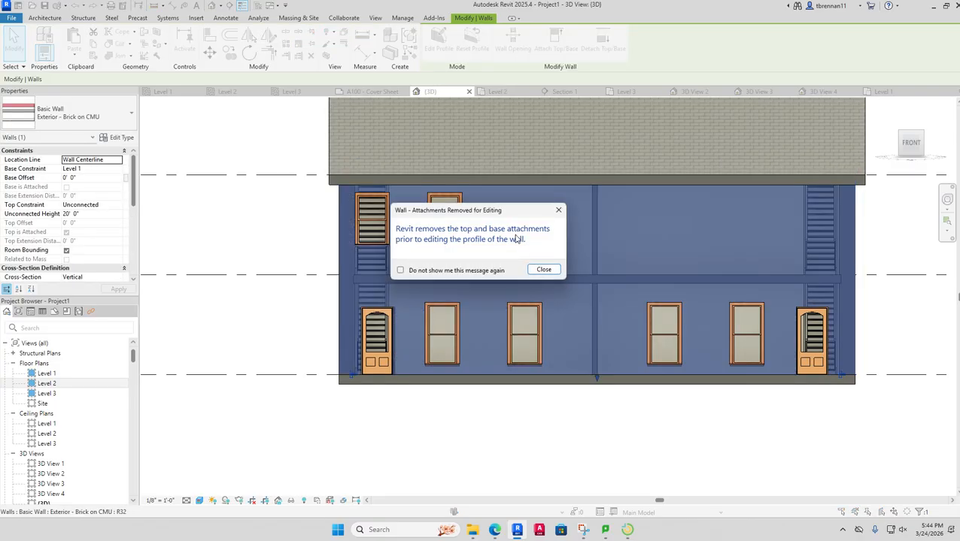
{"action": "left_click", "coordinate": [543, 270]}
{"action": "scroll", "coordinate": [462, 275], "scroll_direction": "up", "scroll_amount": 3}
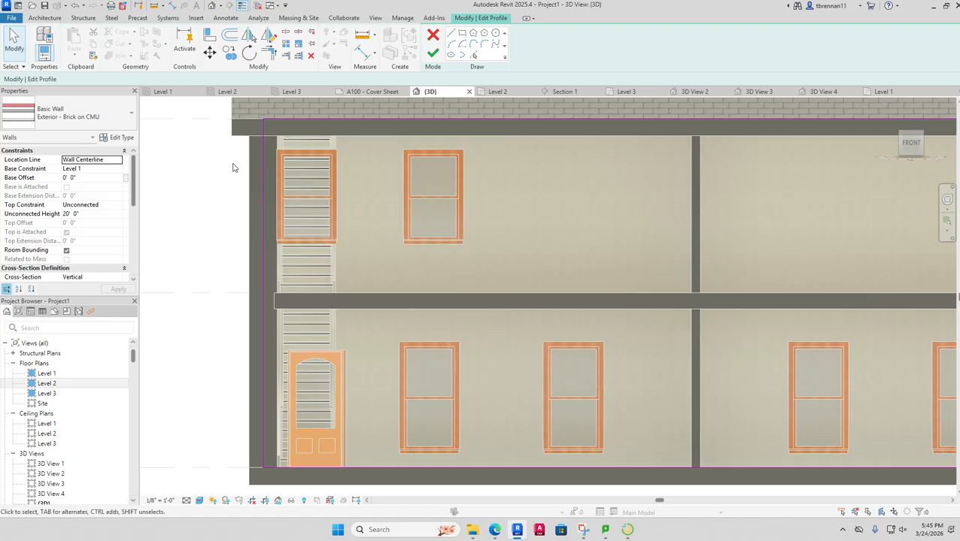
{"action": "left_click", "coordinate": [433, 37]}
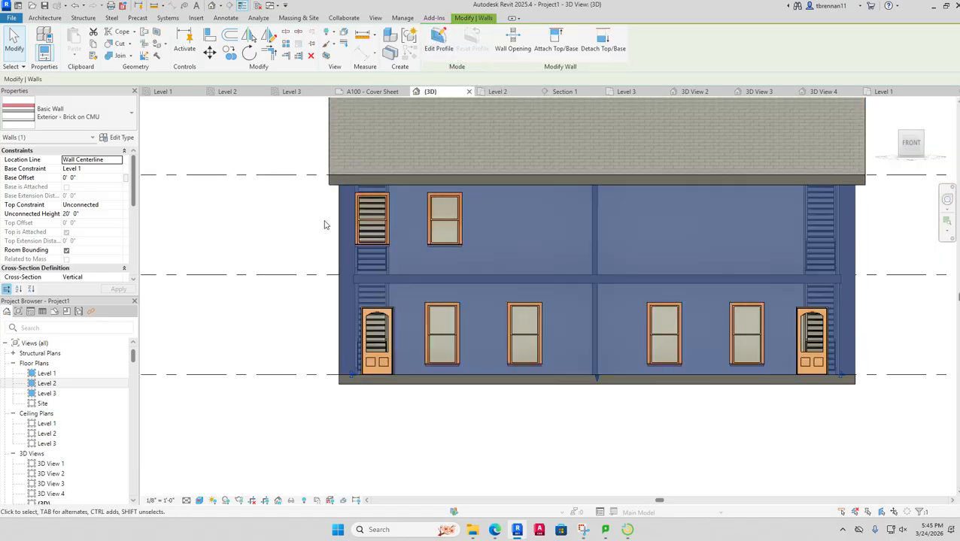
{"action": "left_click", "coordinate": [251, 242]}
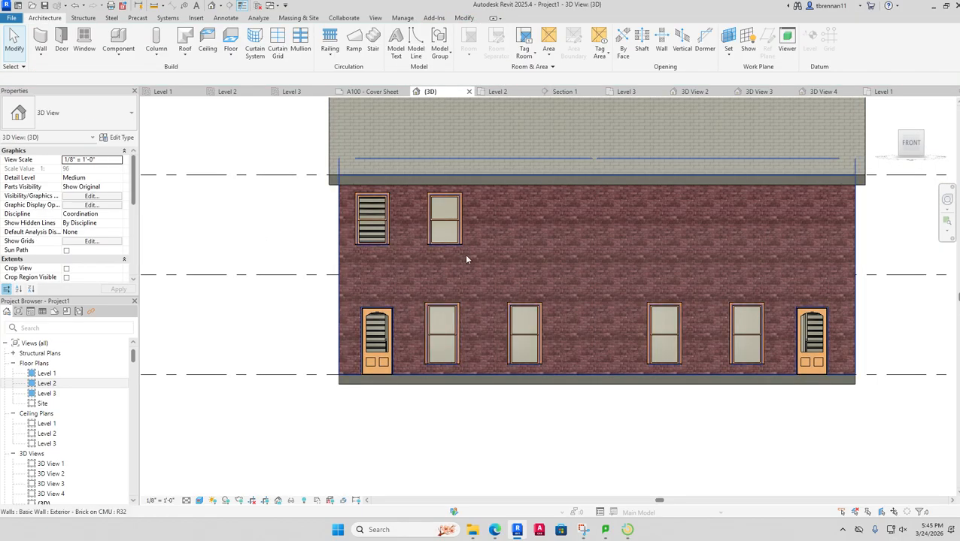
- Nudge the second Level 2 window toward the corner so it sits above the Level 1 window beside the entry door
{"action": "scroll", "coordinate": [465, 259], "scroll_direction": "up", "scroll_amount": 2}
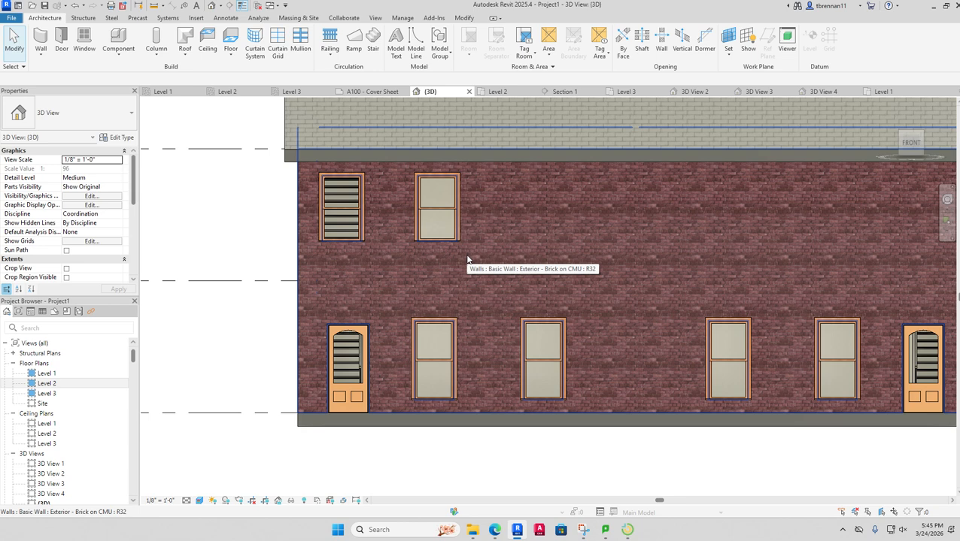
{"action": "left_click", "coordinate": [451, 243]}
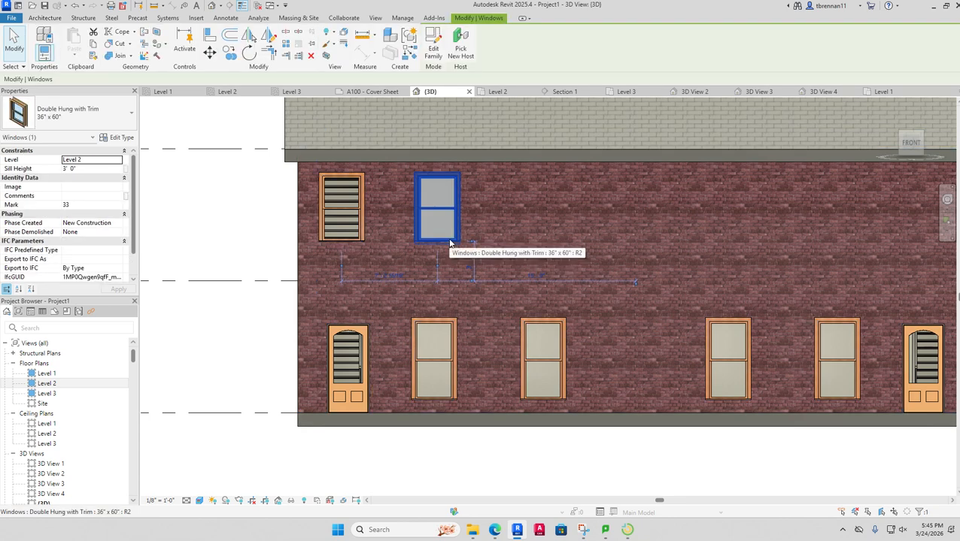
{"action": "left_click_drag", "start_coordinate": [450, 243], "coordinate": [449, 240]}
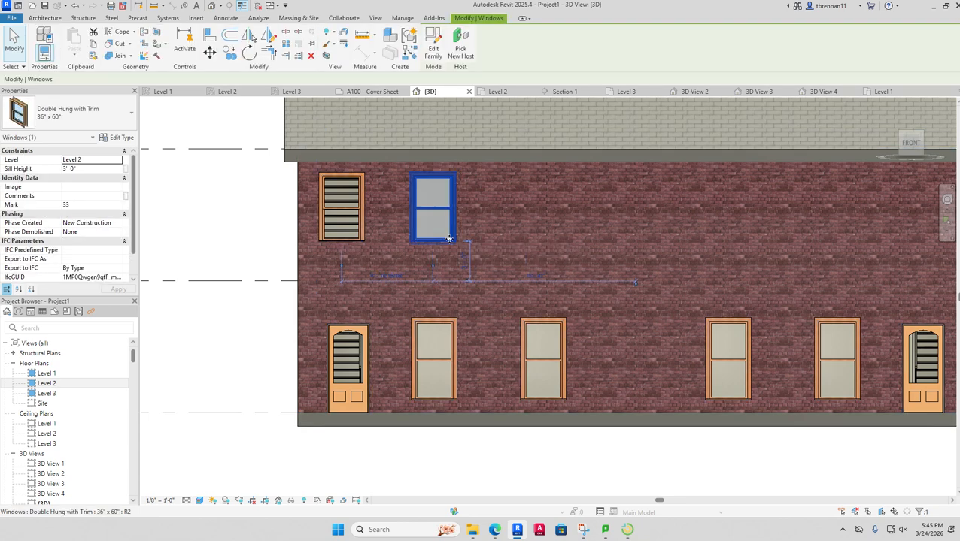
{"action": "key", "text": "Escape"}
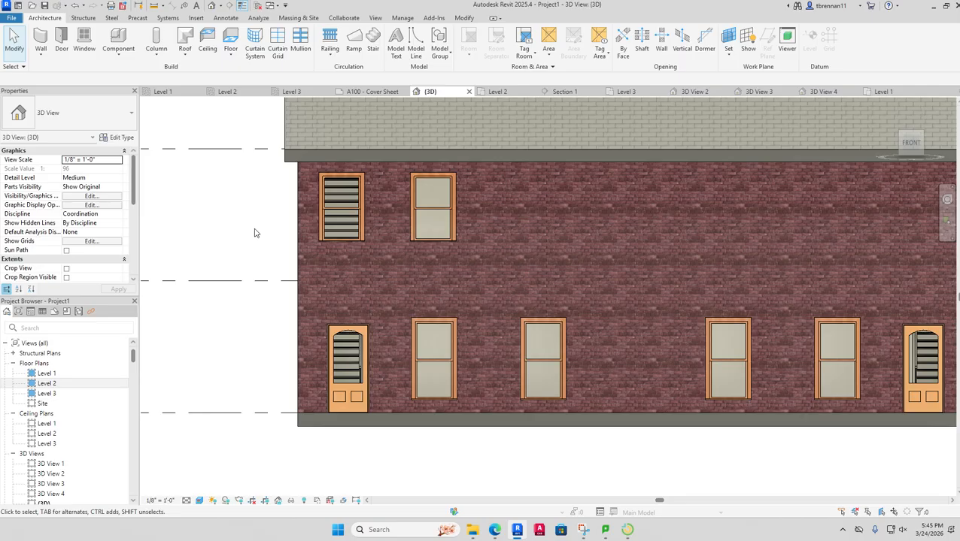
{"action": "left_click", "coordinate": [435, 238]}
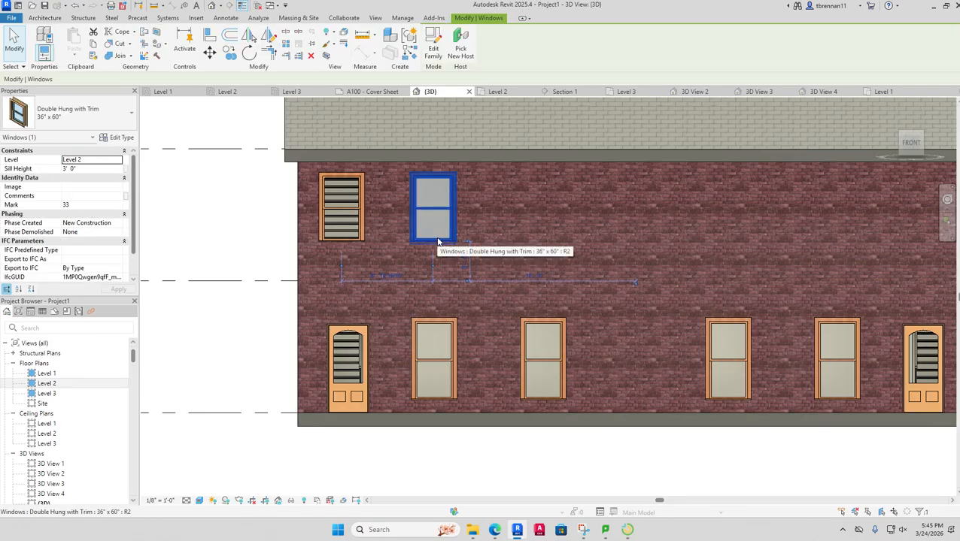
{"action": "left_click_drag", "start_coordinate": [437, 238], "coordinate": [433, 239]}
{"action": "key", "text": "Escape"}
- Create a similar Double Hung with Trim 36" x 60" window on Level 2 above the second Level 1 window from the corner
{"action": "left_click", "coordinate": [433, 241]}
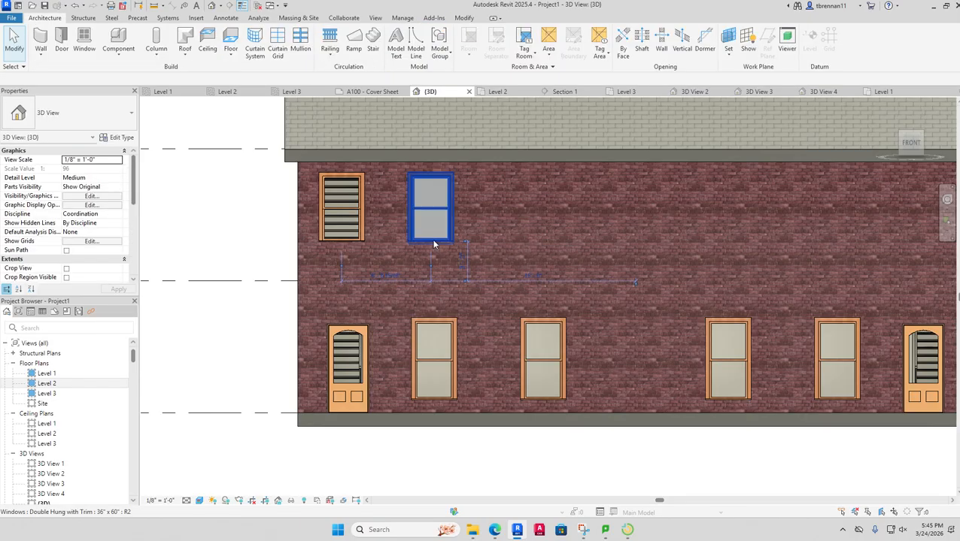
{"action": "right_click", "coordinate": [433, 243]}
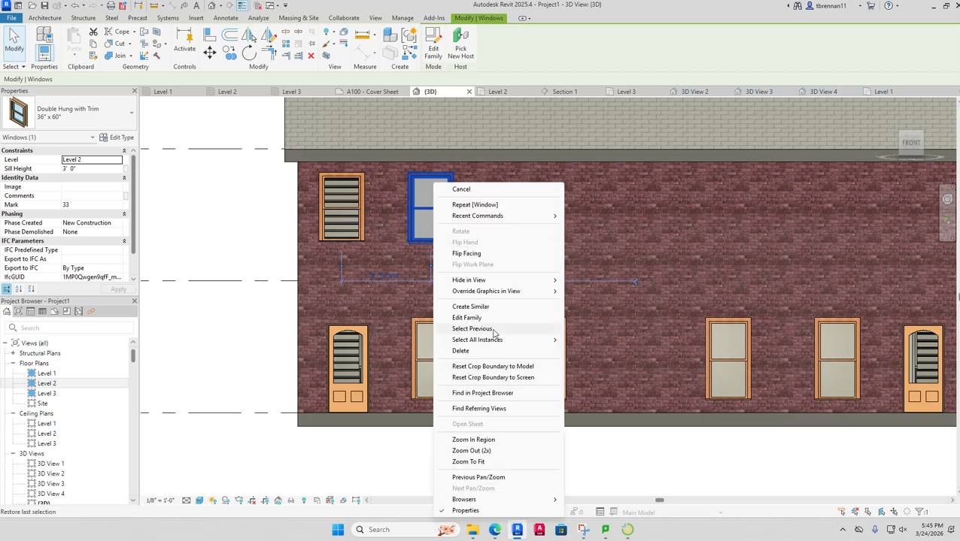
{"action": "left_click", "coordinate": [493, 306]}
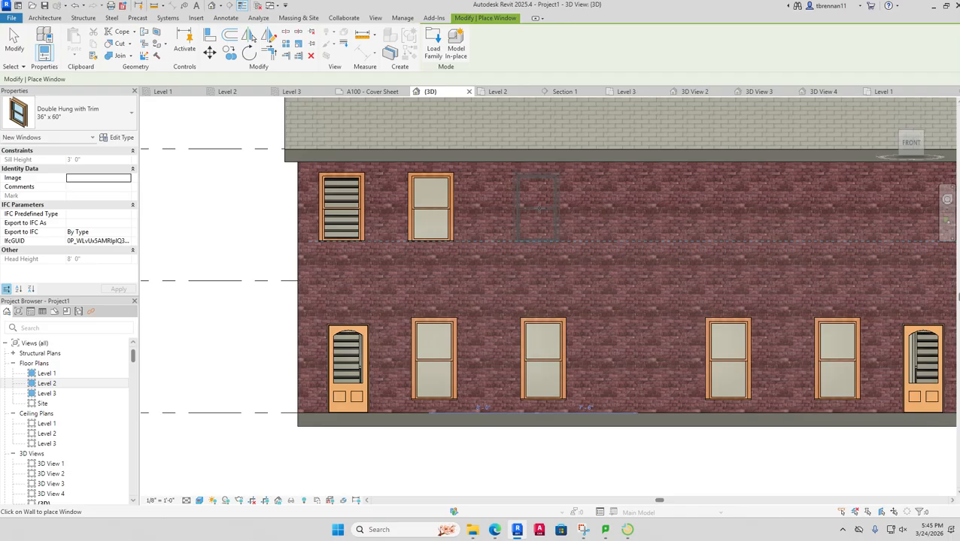
{"action": "key", "text": "Escape"}
{"action": "scroll", "coordinate": [699, 450], "scroll_direction": "down", "scroll_amount": 2}
{"action": "middle_click_drag", "start_coordinate": [692, 452], "coordinate": [657, 449]}
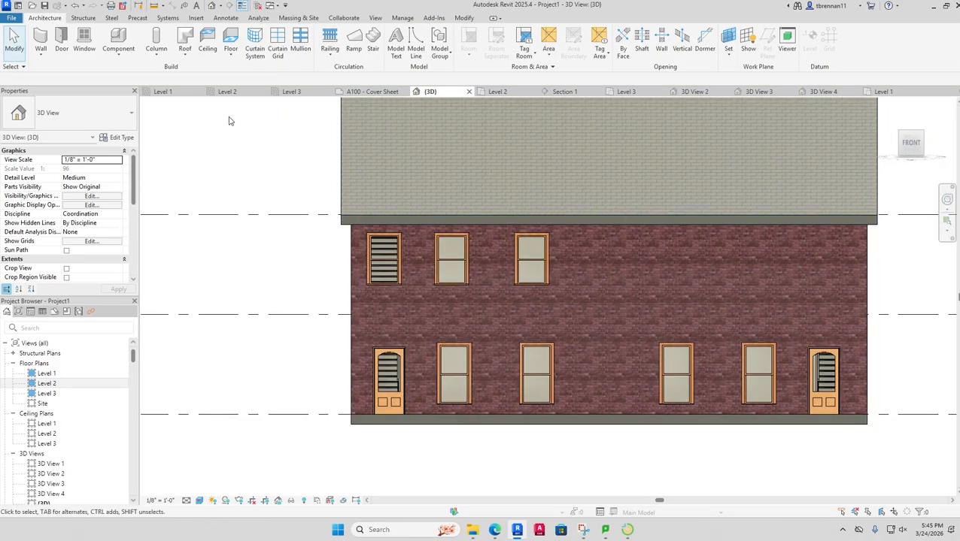
- In the Level 2 floor plan, mirror a copy of the west wall's second window from the north corner across the partition wall
{"action": "left_click", "coordinate": [51, 384]}
{"action": "left_click", "coordinate": [51, 384]}
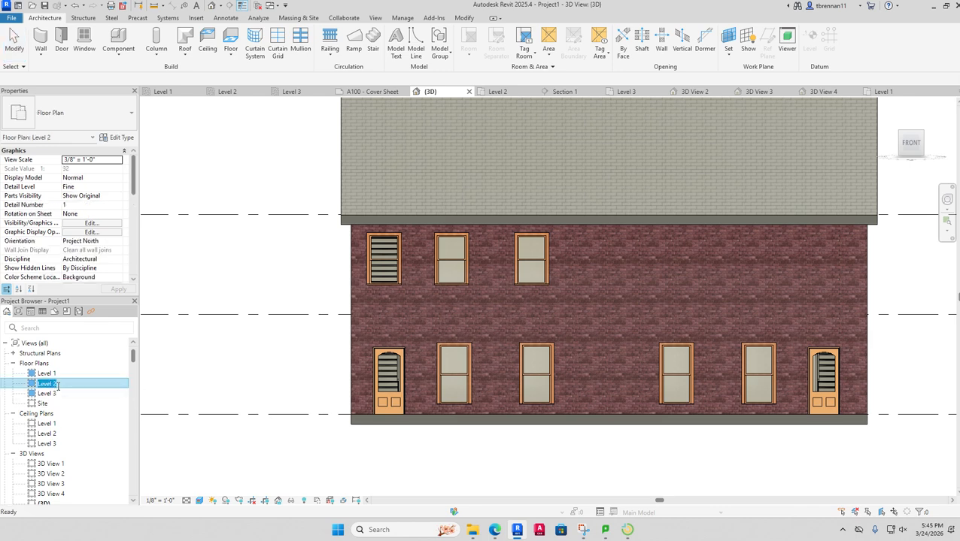
{"action": "left_click", "coordinate": [194, 368]}
{"action": "double_click", "coordinate": [34, 385]}
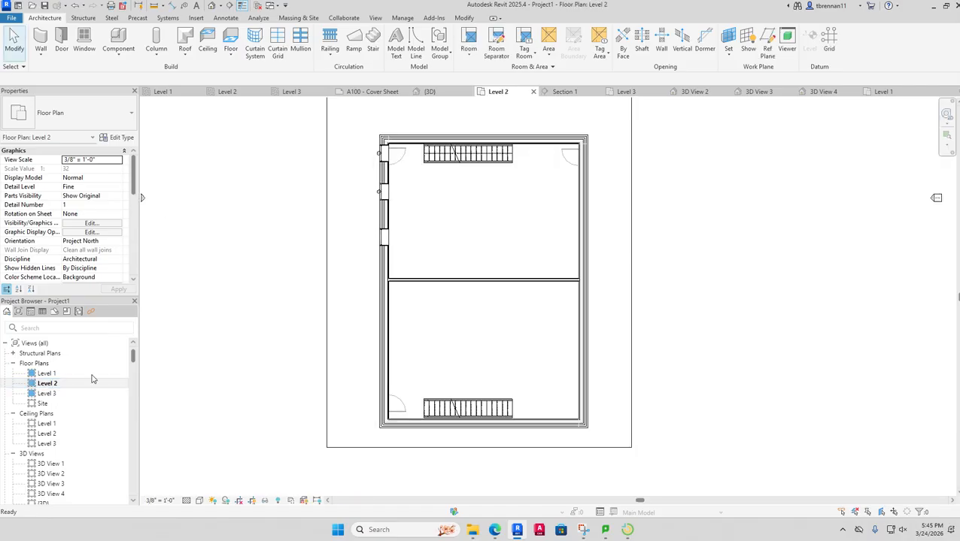
{"action": "left_click", "coordinate": [388, 195]}
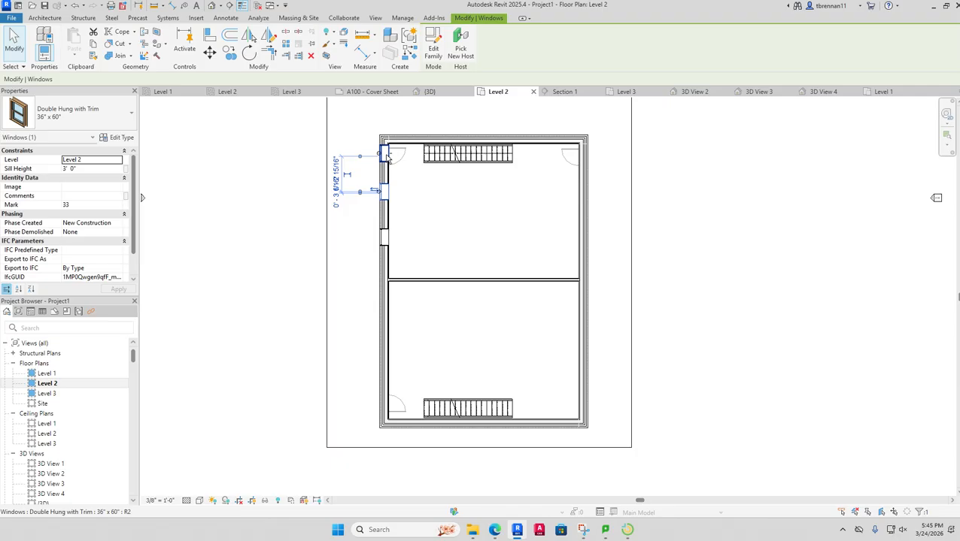
{"action": "left_click", "coordinate": [249, 35]}
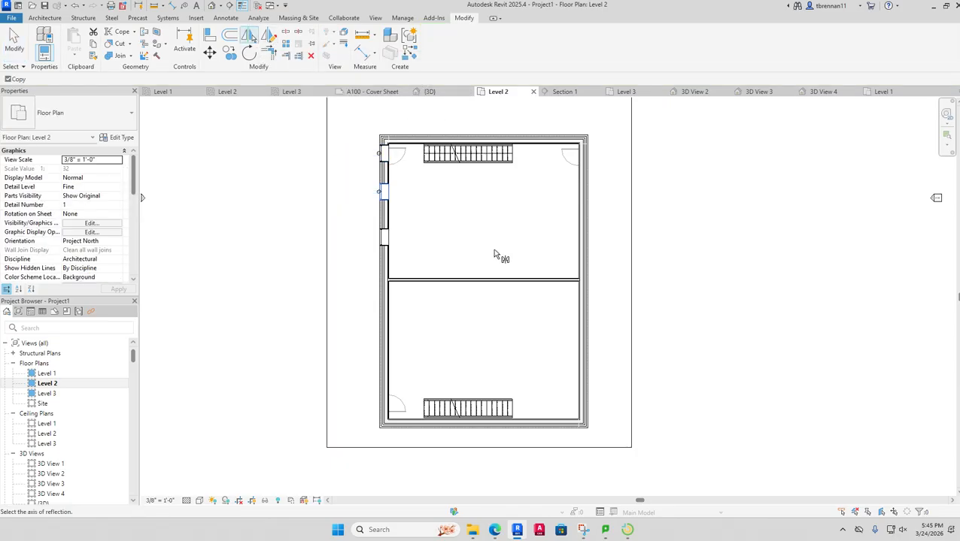
{"action": "left_click", "coordinate": [394, 279]}
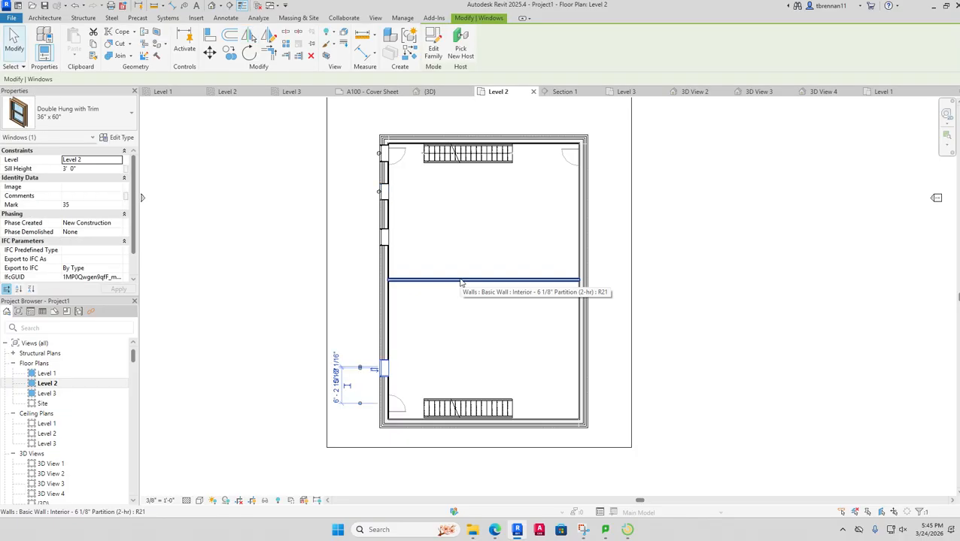
{"action": "left_click", "coordinate": [434, 334]}
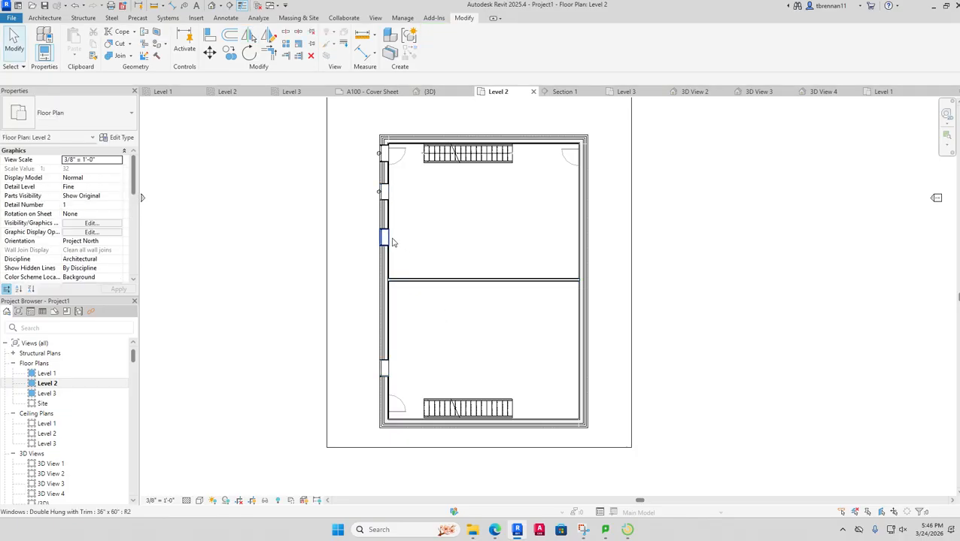
- Mirror a copy of the west wall window nearest the partition across the partition wall
{"action": "left_click", "coordinate": [391, 243]}
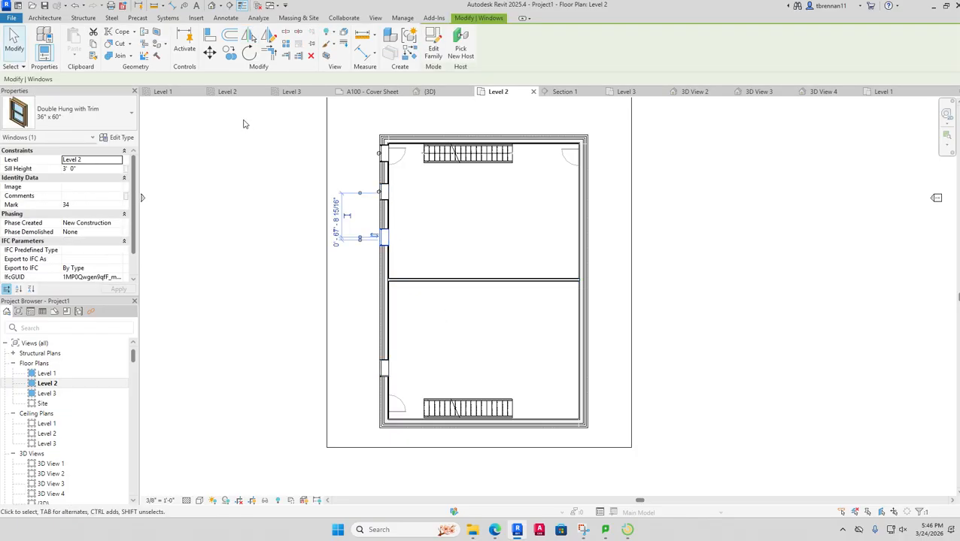
{"action": "left_click", "coordinate": [248, 35]}
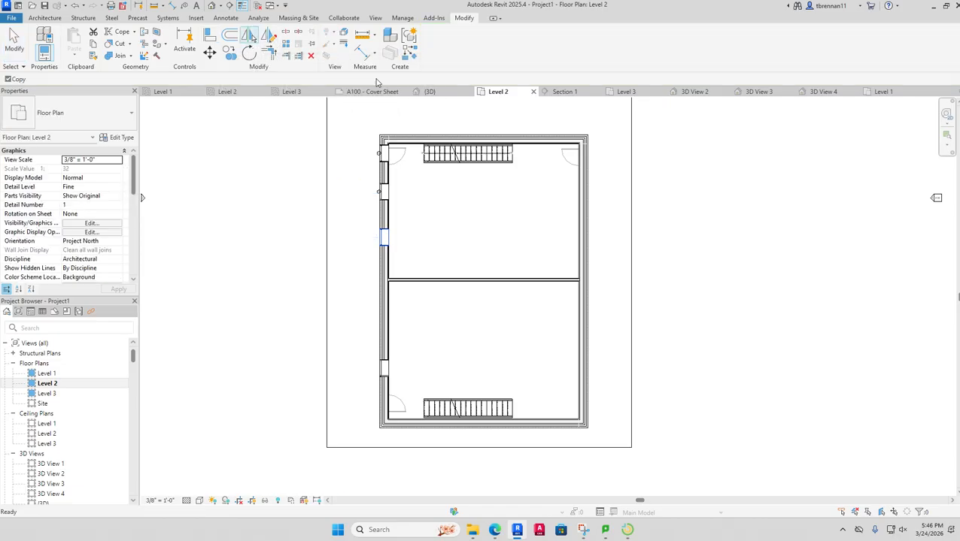
{"action": "left_click", "coordinate": [389, 283]}
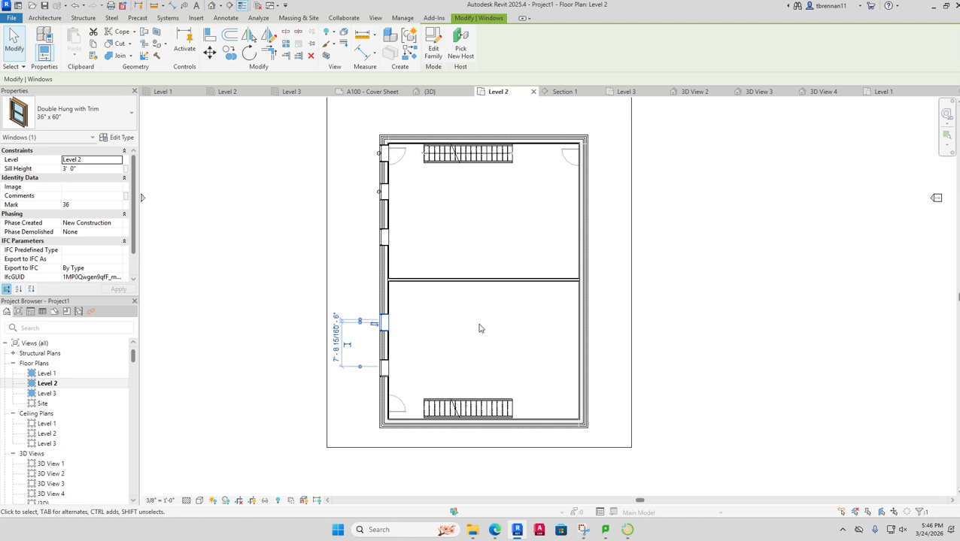
{"action": "left_click", "coordinate": [480, 328]}
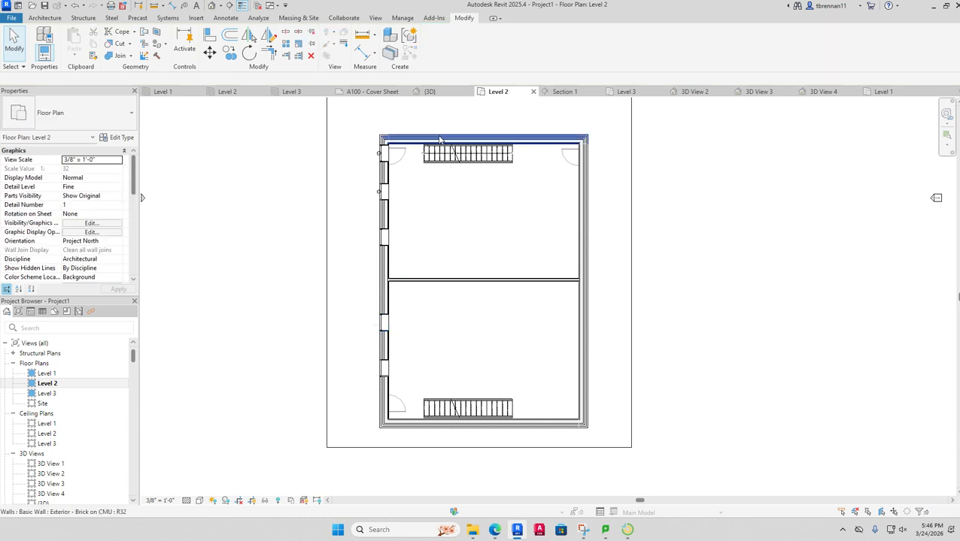
- Mirror a copy of the northernmost west wall window across the partition wall
{"action": "left_click", "coordinate": [384, 154]}
{"action": "key", "text": "m"}
{"action": "key", "text": "m"}
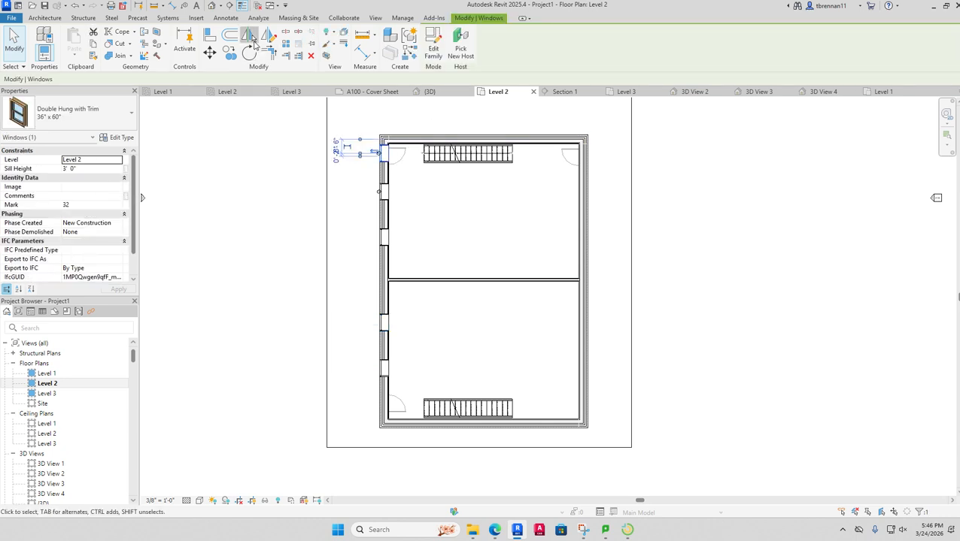
{"action": "left_click", "coordinate": [394, 281]}
{"action": "left_click", "coordinate": [716, 307]}
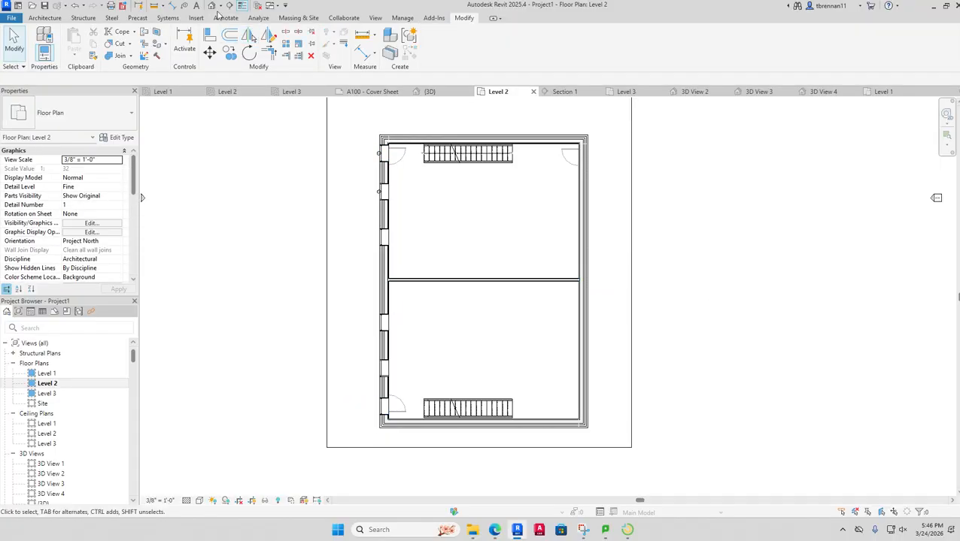
- In the 3D view, move the mirrored Level 2 corner window inward until it sits above the second entry door
{"action": "left_click", "coordinate": [214, 6]}
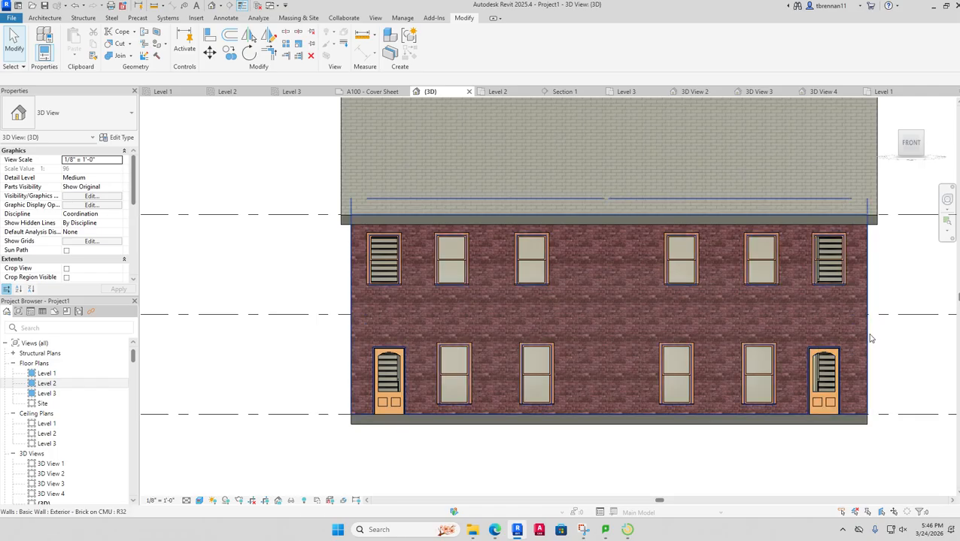
{"action": "scroll", "coordinate": [909, 353], "scroll_direction": "up", "scroll_amount": 1}
{"action": "scroll", "coordinate": [908, 354], "scroll_direction": "down", "scroll_amount": 1}
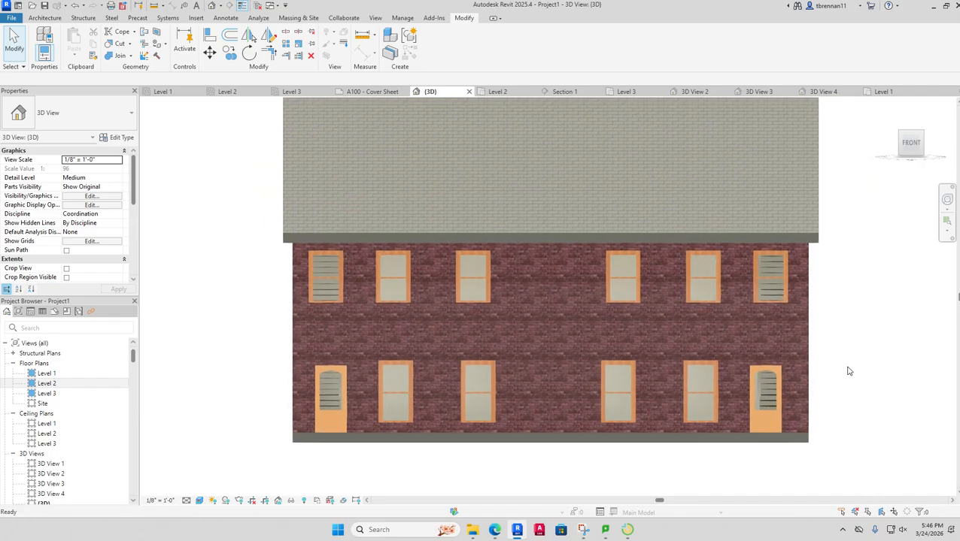
{"action": "left_click", "coordinate": [779, 307]}
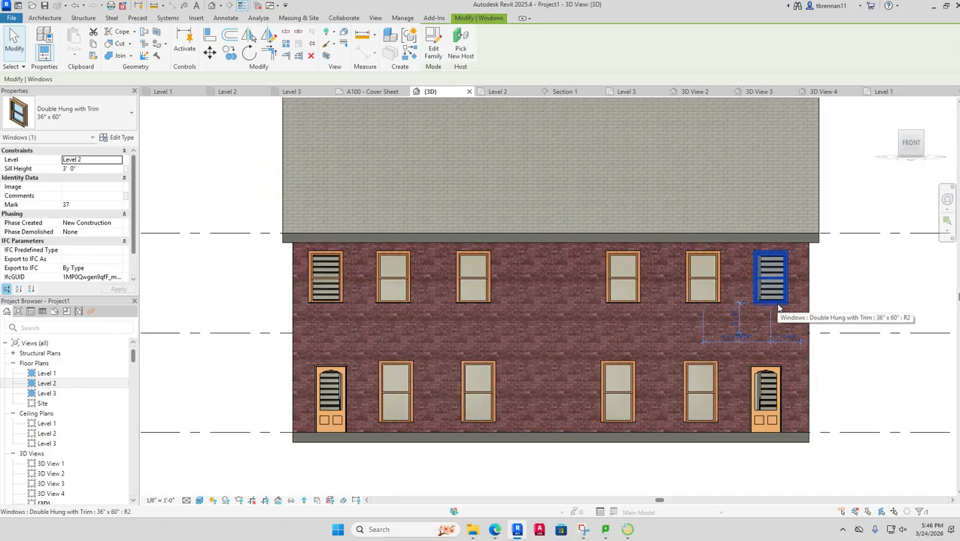
{"action": "left_click_drag", "start_coordinate": [779, 308], "coordinate": [777, 303]}
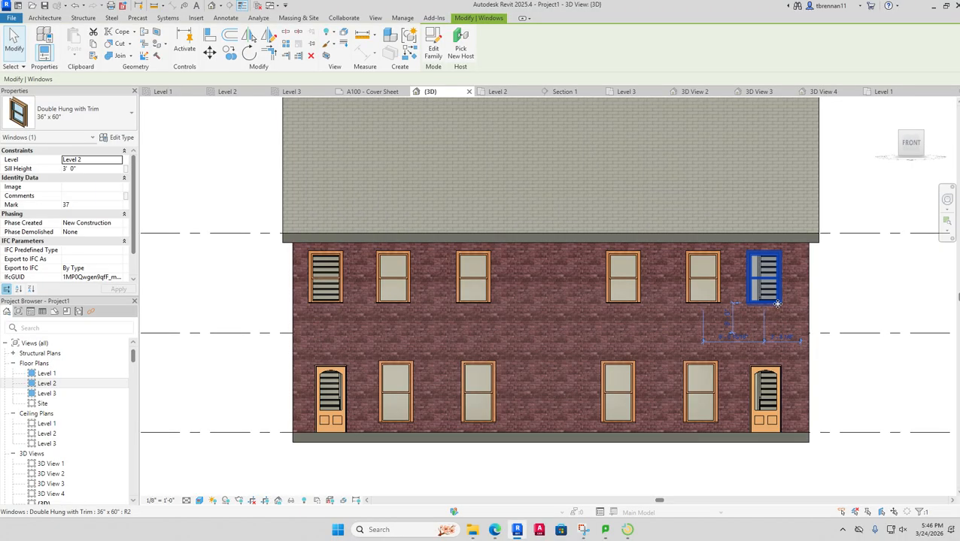
{"action": "key", "text": "Escape"}
{"action": "double_click", "coordinate": [718, 308]}
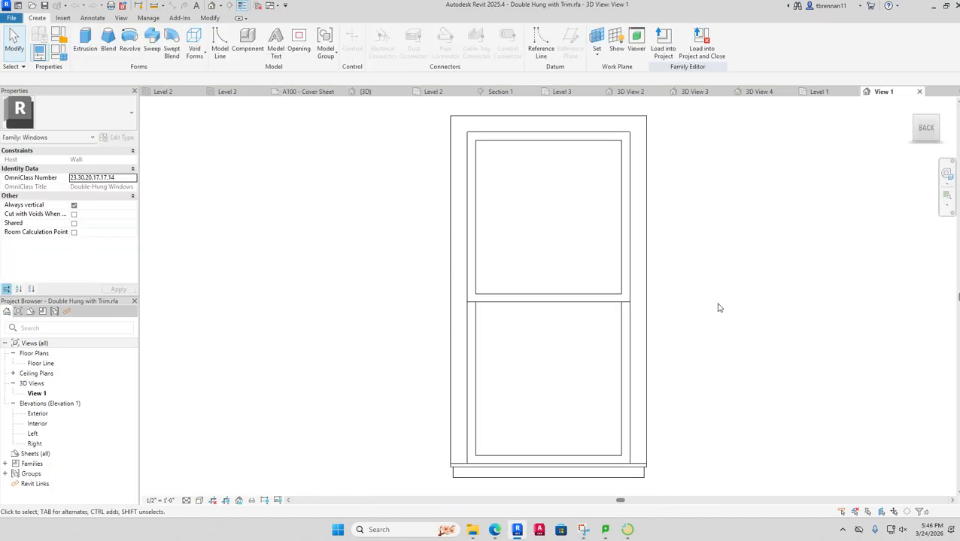
{"action": "left_click", "coordinate": [919, 92]}
{"action": "left_click", "coordinate": [501, 270]}
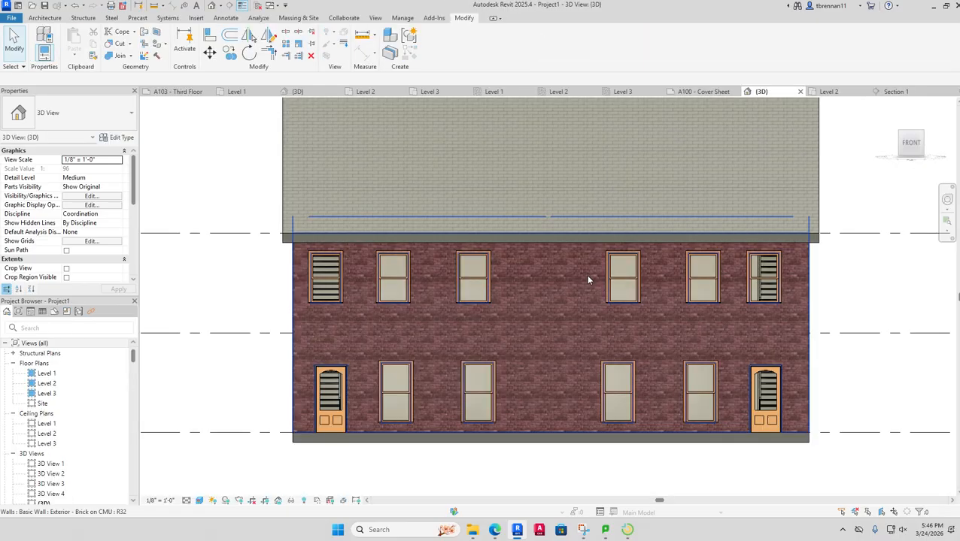
- Nudge the mirrored Level 2 window nearest the partition toward the middle of the facade, above the Level 1 window below it
{"action": "left_click", "coordinate": [623, 303]}
{"action": "key", "text": "Left"}
{"action": "key", "text": "Left"}
{"action": "key", "text": "Left"}
{"action": "key", "text": "Left"}
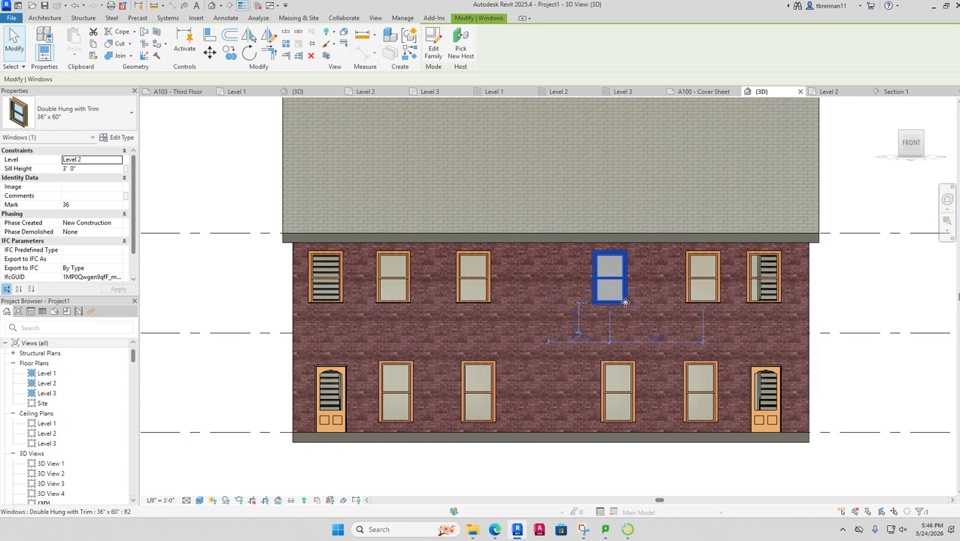
{"action": "key", "text": "Escape"}
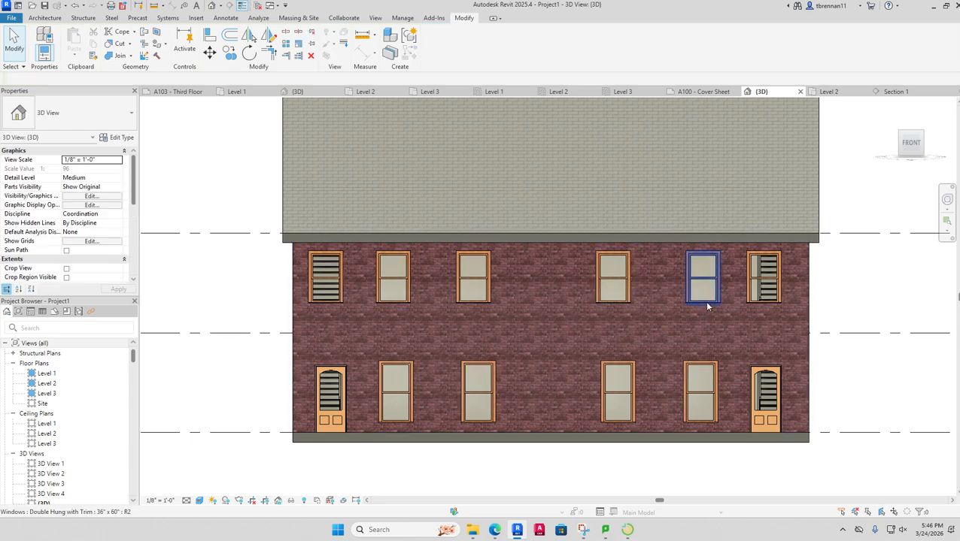
- Nudge the Level 2 window second from the second entry door's corner inward until it lines up with the Level 1 window below
{"action": "left_click", "coordinate": [707, 304]}
{"action": "key", "text": "Left"}
{"action": "key", "text": "Left"}
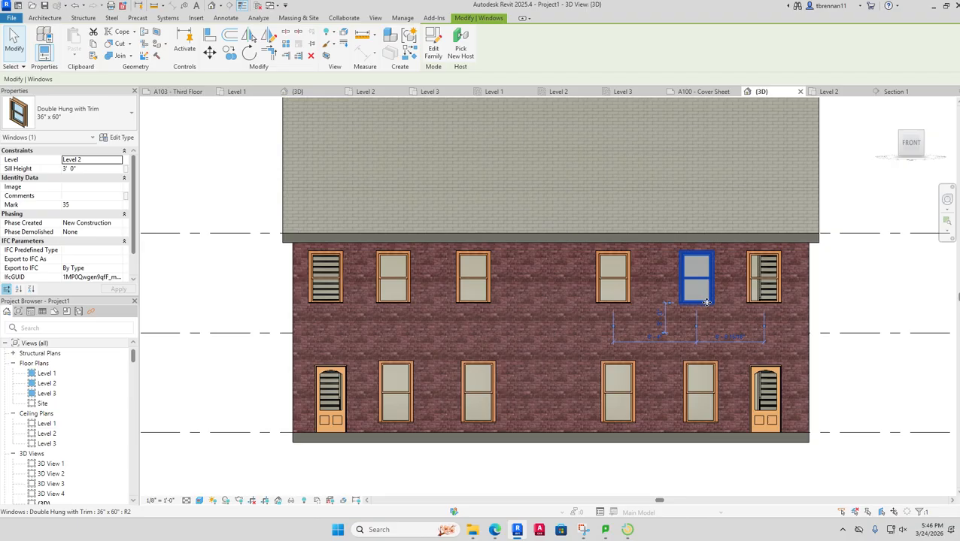
{"action": "key", "text": "Escape"}
{"action": "left_click", "coordinate": [633, 334]}
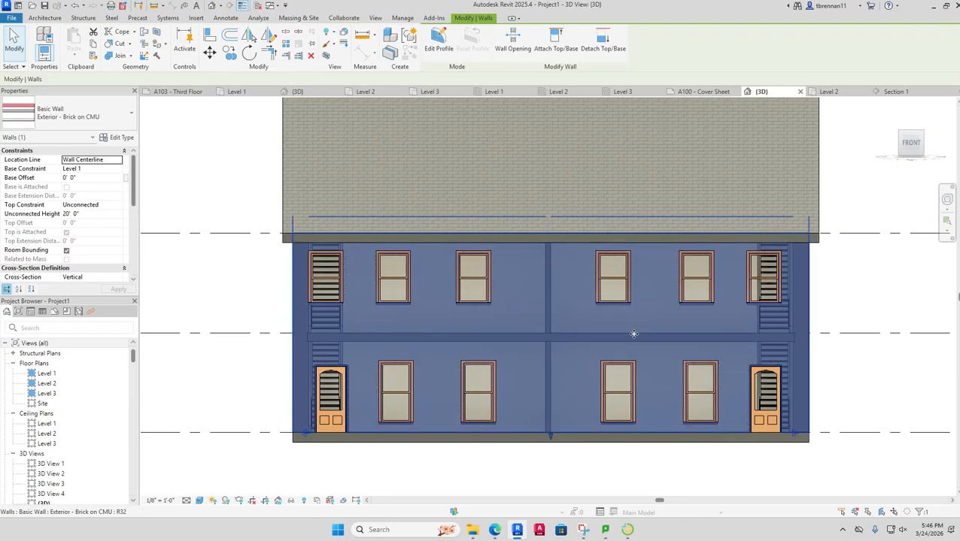
{"action": "left_click", "coordinate": [902, 351]}
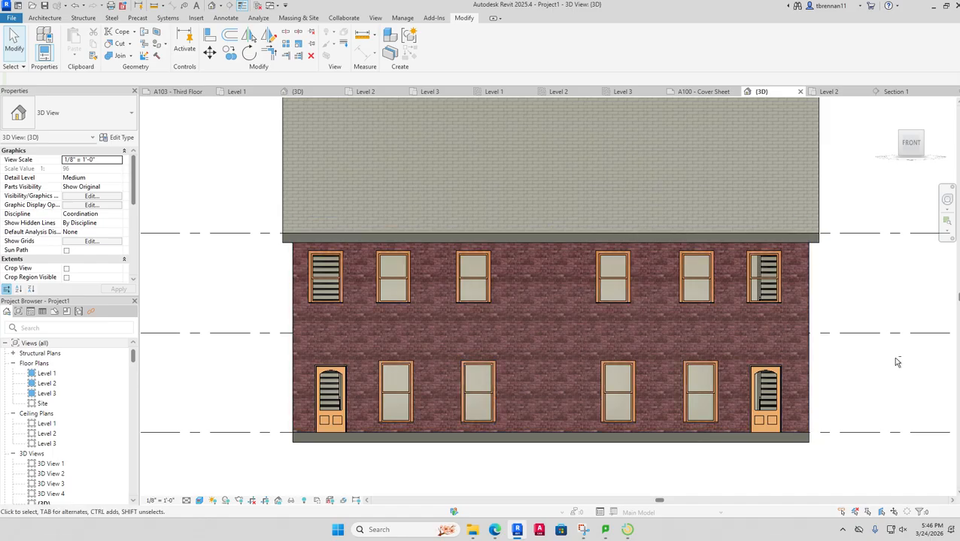
- Examine the building and its door and window layout from both angled sides and the front
{"action": "middle_click_drag", "start_coordinate": [892, 358], "coordinate": [848, 367], "text": "shift"}
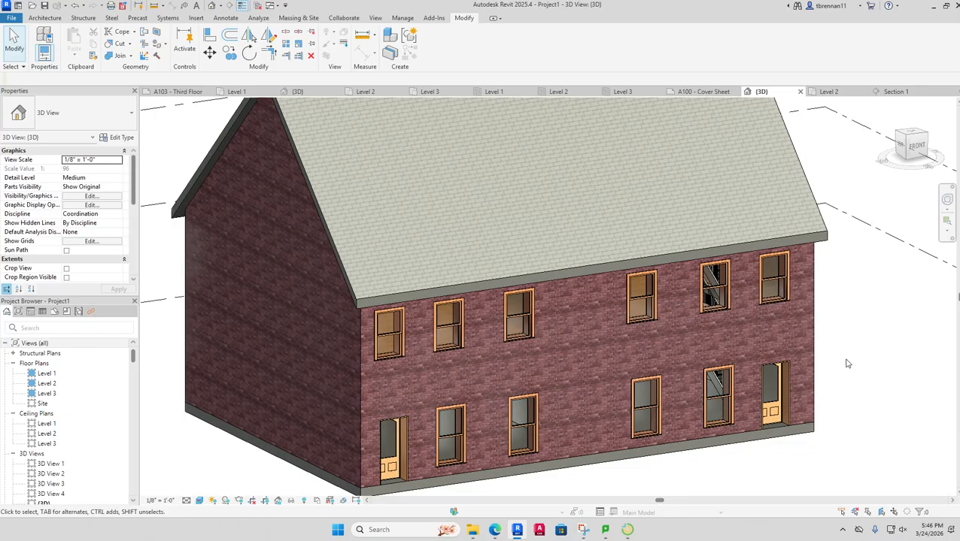
{"action": "left_click", "coordinate": [922, 149]}
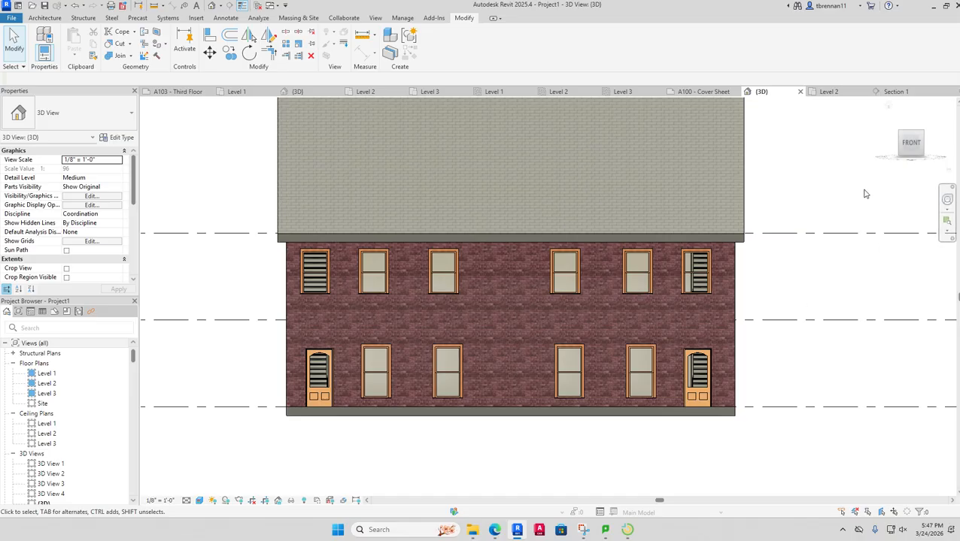
{"action": "left_click", "coordinate": [888, 109]}
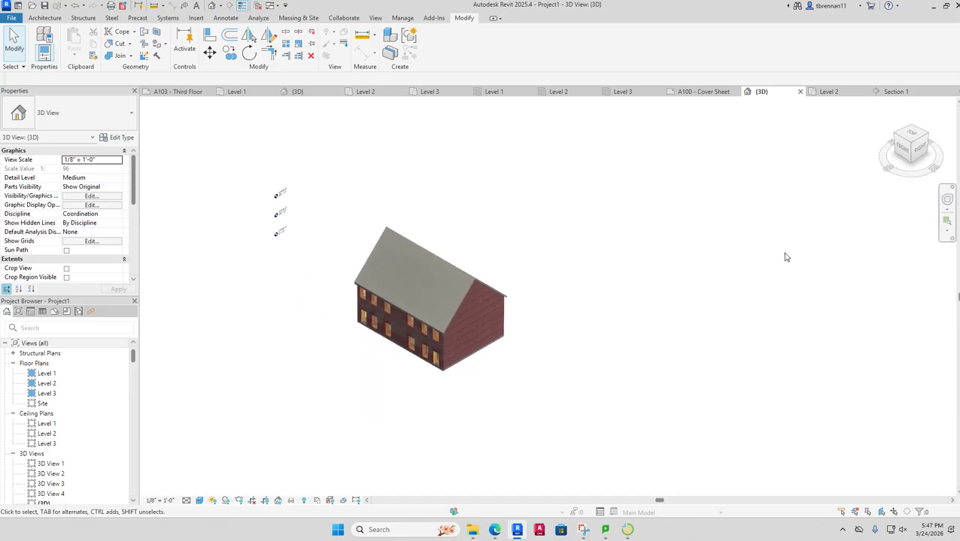
{"action": "middle_click_drag", "start_coordinate": [752, 310], "coordinate": [844, 387], "text": "shift"}
{"action": "scroll", "coordinate": [753, 354], "scroll_direction": "up", "scroll_amount": 2}
{"action": "scroll", "coordinate": [752, 353], "scroll_direction": "up", "scroll_amount": 2}
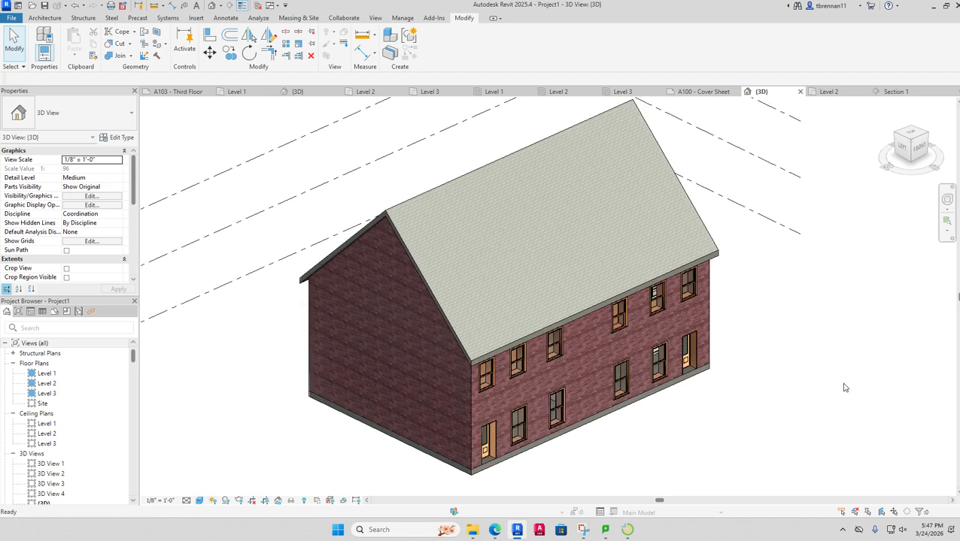
{"action": "middle_click_drag", "start_coordinate": [743, 360], "coordinate": [803, 348]}
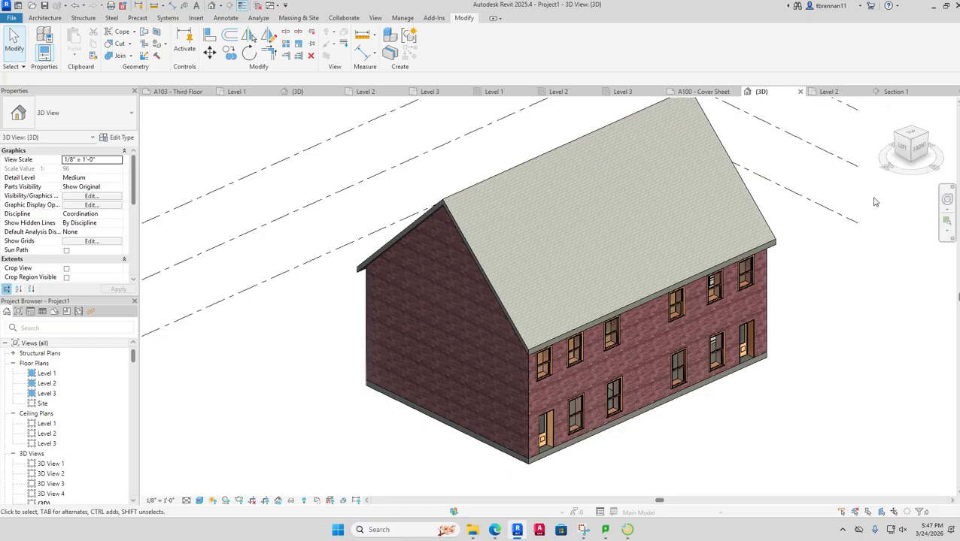
- In the front view, nudge the northern half's stacked Level 1 and Level 2 windows nearest the partition toward the middle of the facade
{"action": "left_click", "coordinate": [921, 150]}
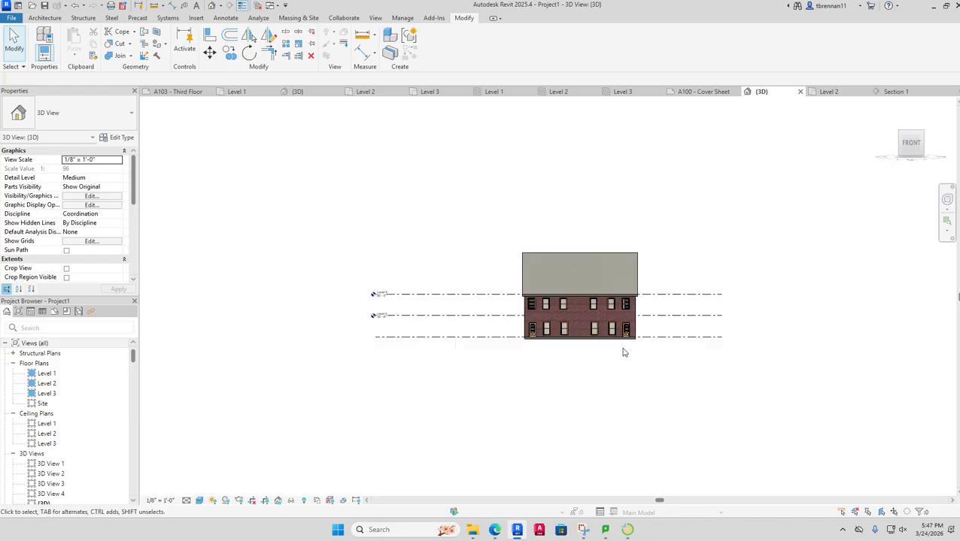
{"action": "scroll", "coordinate": [621, 357], "scroll_direction": "up", "scroll_amount": 5}
{"action": "scroll", "coordinate": [518, 352], "scroll_direction": "up", "scroll_amount": 3}
{"action": "middle_click_drag", "start_coordinate": [533, 354], "coordinate": [541, 433]}
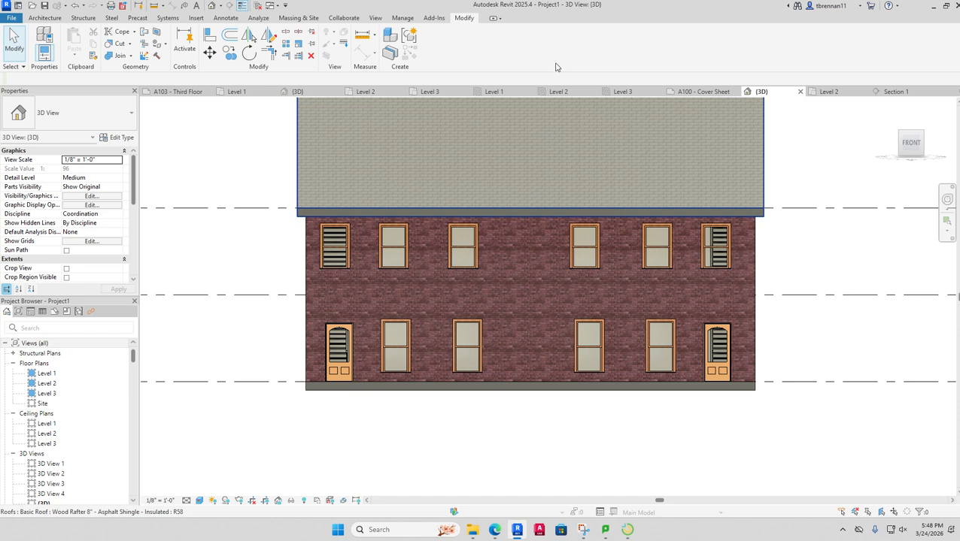
{"action": "left_click", "coordinate": [477, 250]}
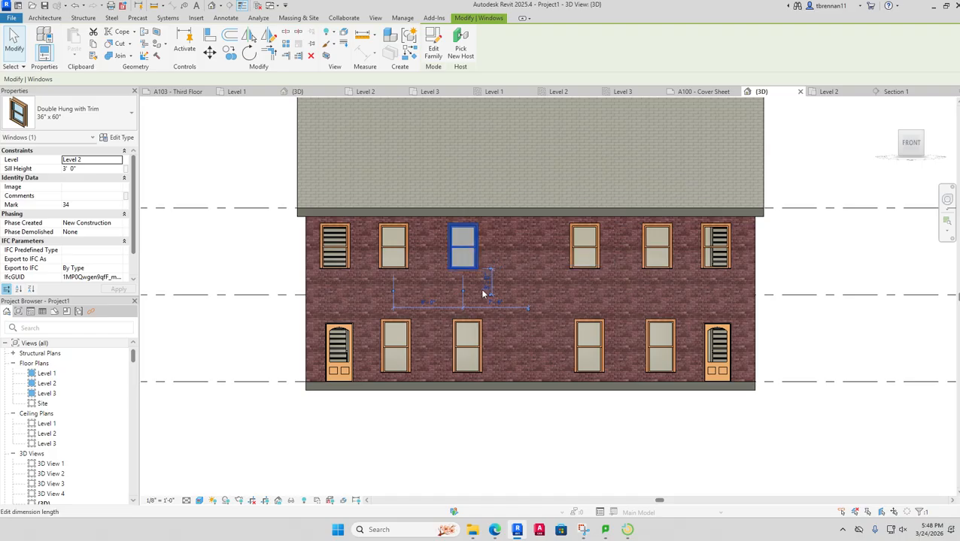
{"action": "left_click", "coordinate": [481, 329], "text": "ctrl"}
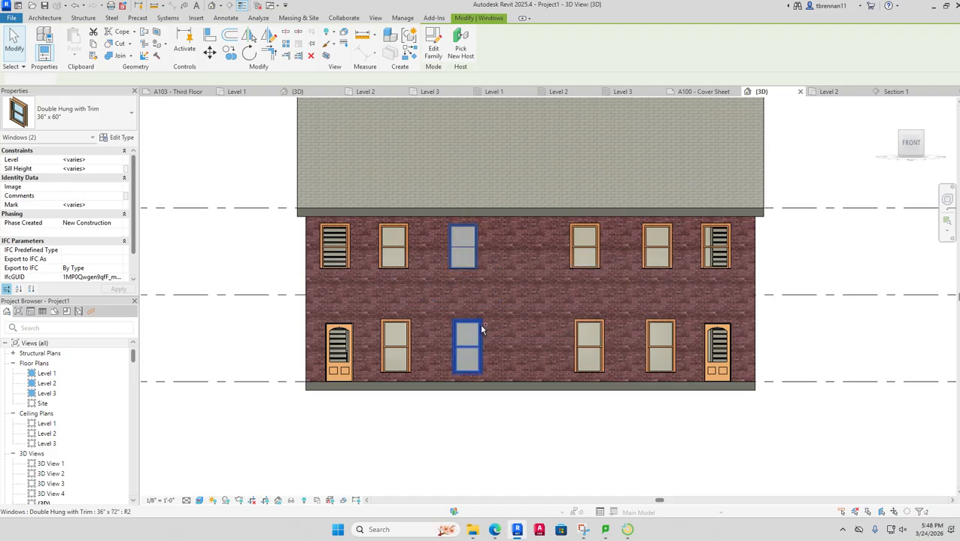
{"action": "key", "text": "Right"}
{"action": "key", "text": "Right"}
{"action": "key", "text": "Right"}
{"action": "key", "text": "Right"}
{"action": "key", "text": "Right"}
{"action": "key", "text": "Right"}
{"action": "key", "text": "Right"}
{"action": "key", "text": "Right"}
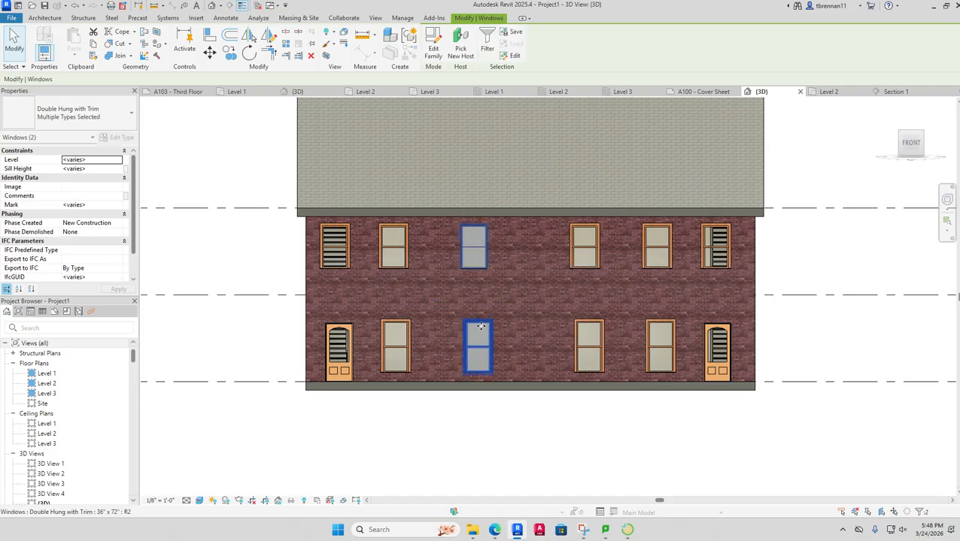
{"action": "key", "text": "Right"}
{"action": "key", "text": "Right"}
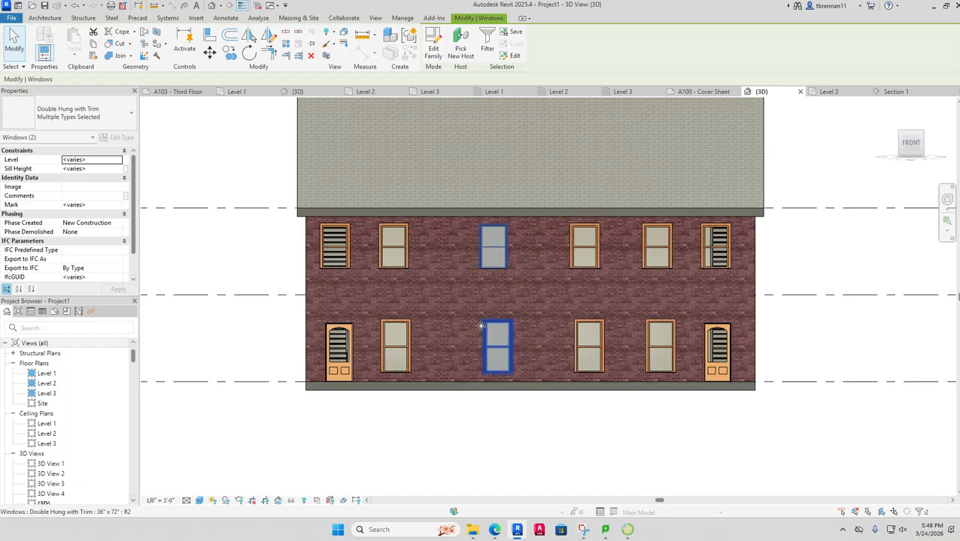
{"action": "key", "text": "Right"}
{"action": "key", "text": "Right"}
{"action": "key", "text": "Right"}
{"action": "key", "text": "Right"}
{"action": "key", "text": "Right"}
{"action": "key", "text": "Right"}
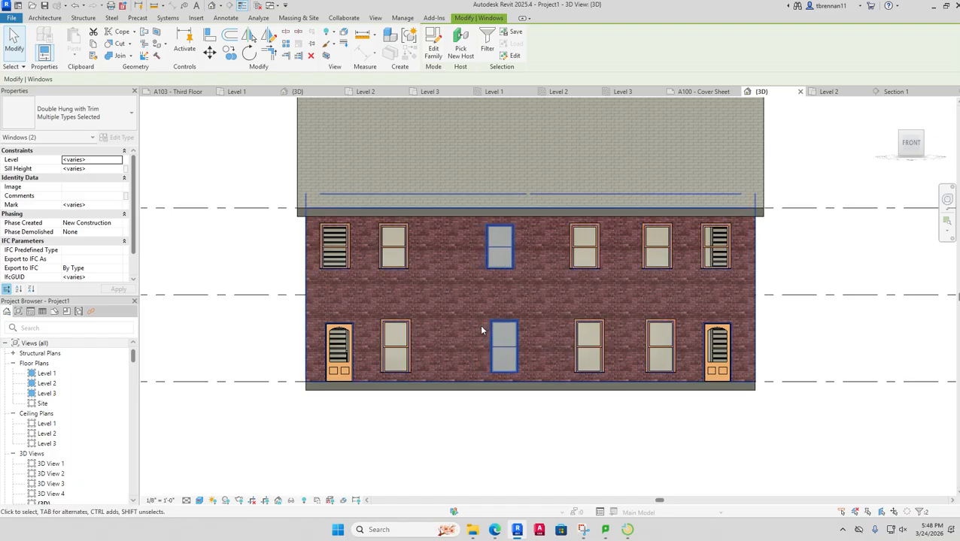
{"action": "key", "text": "Left"}
{"action": "key", "text": "Left"}
{"action": "key", "text": "Left"}
{"action": "key", "text": "Left"}
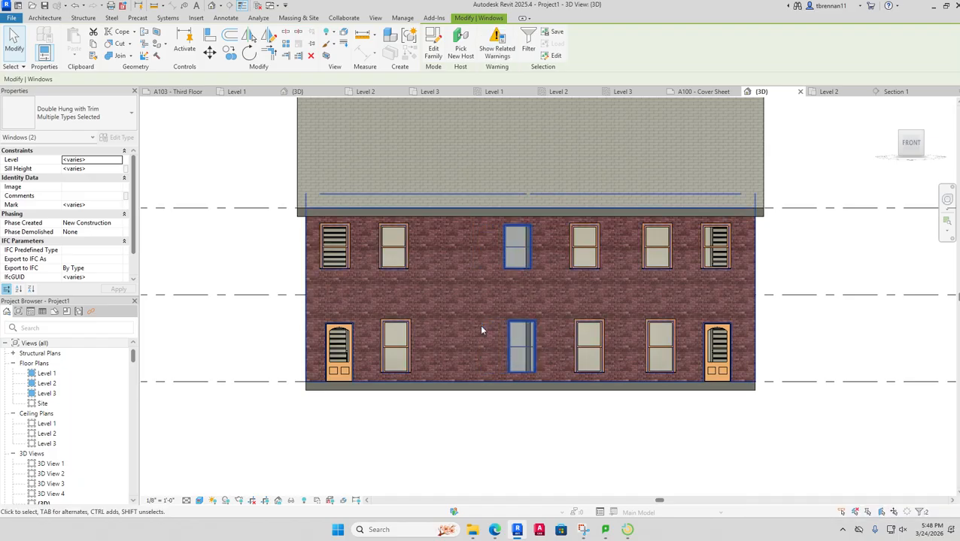
{"action": "key", "text": "Left"}
{"action": "key", "text": "Left"}
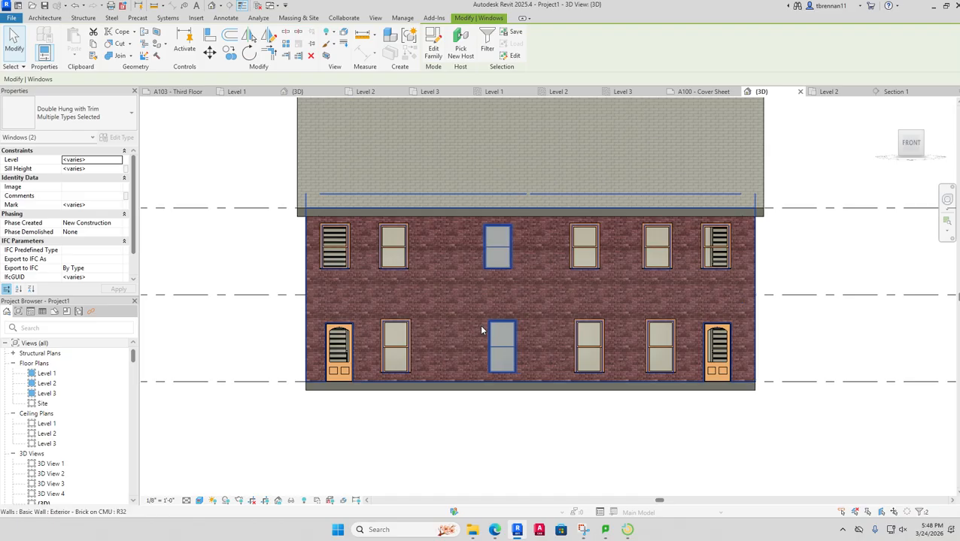
{"action": "key", "text": "Escape"}
{"action": "left_click", "coordinate": [391, 345]}
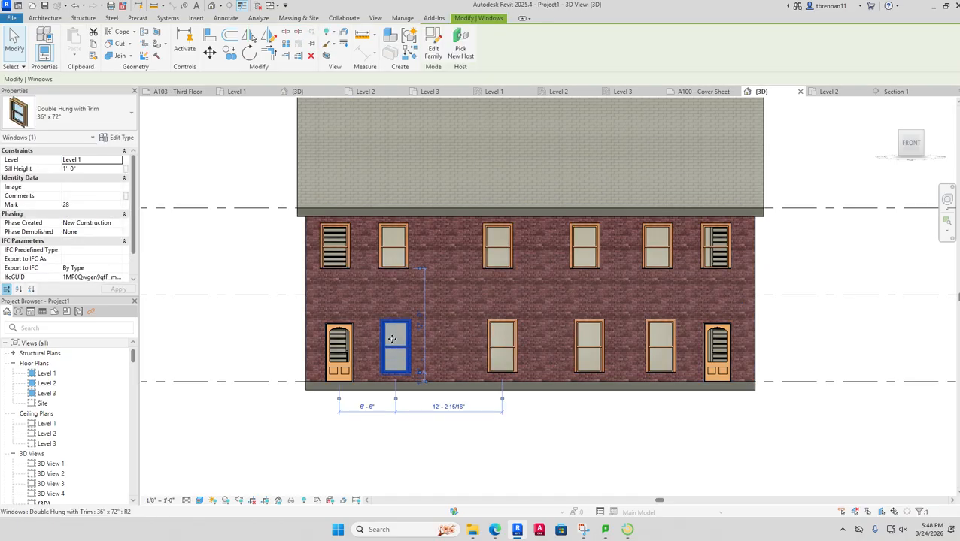
{"action": "left_click", "coordinate": [395, 271], "text": "ctrl"}
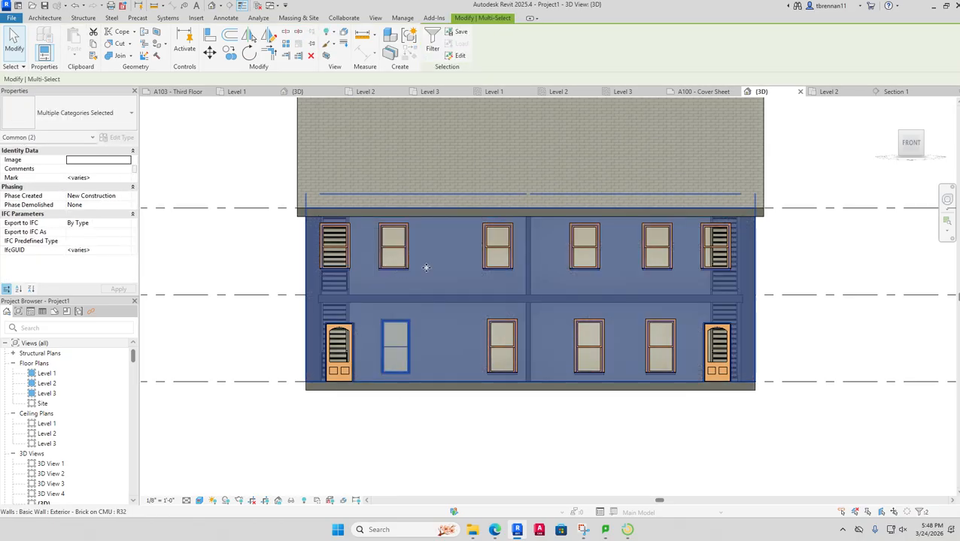
{"action": "key", "text": "Escape"}
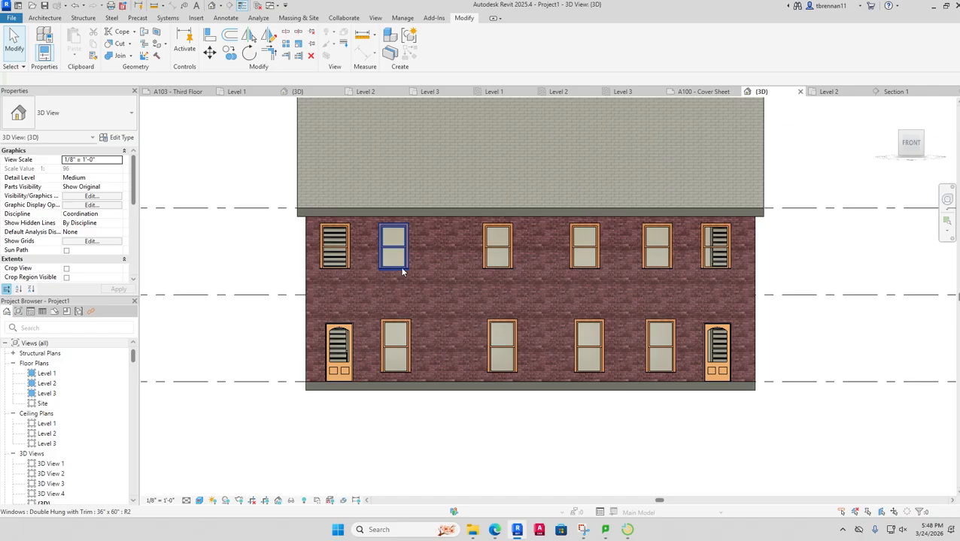
- Nudge the stacked Level 1 and Level 2 windows beside the first entry door together toward the middle, evening out their spacing
{"action": "left_click", "coordinate": [403, 271]}
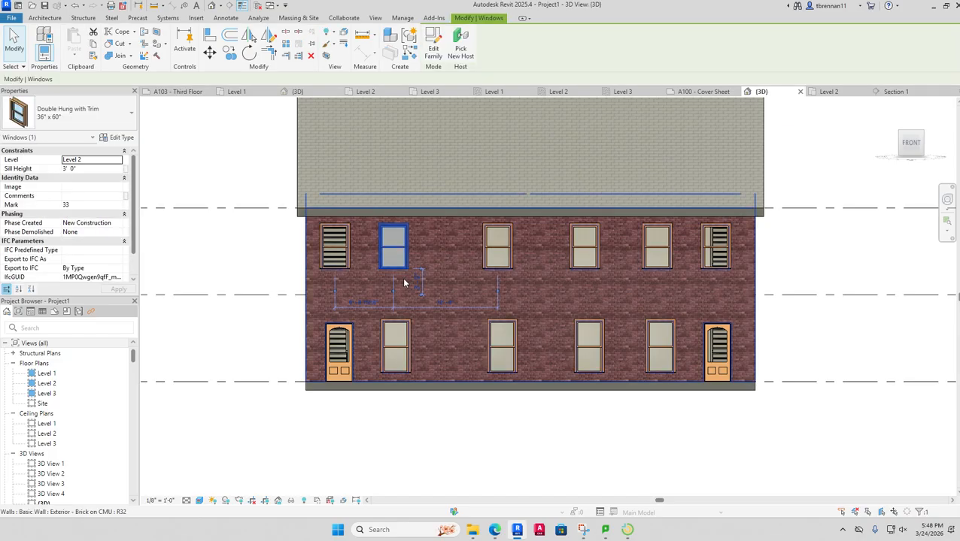
{"action": "left_click", "coordinate": [397, 331], "text": "ctrl"}
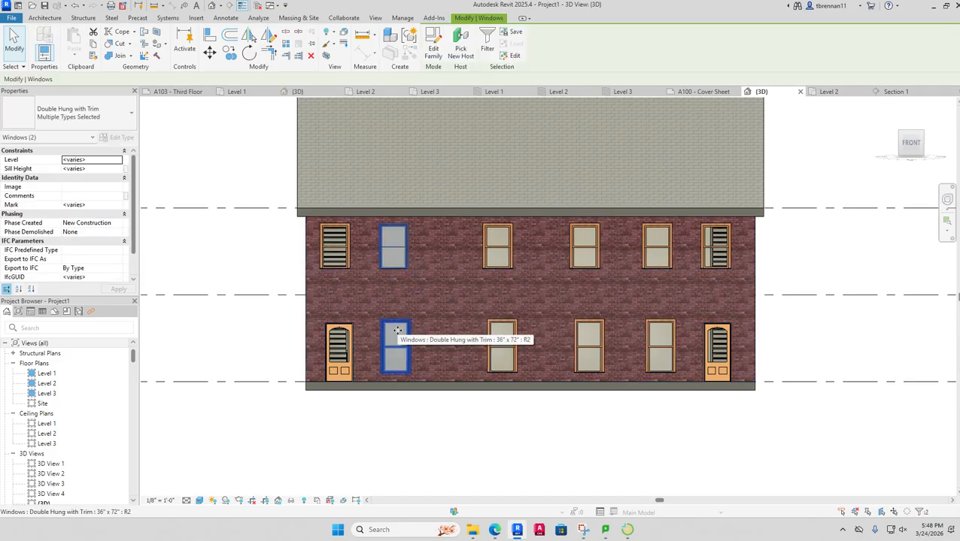
{"action": "key", "text": "Right"}
{"action": "key", "text": "Right"}
{"action": "key", "text": "Right"}
{"action": "key", "text": "Right"}
{"action": "key", "text": "Right"}
{"action": "key", "text": "Right"}
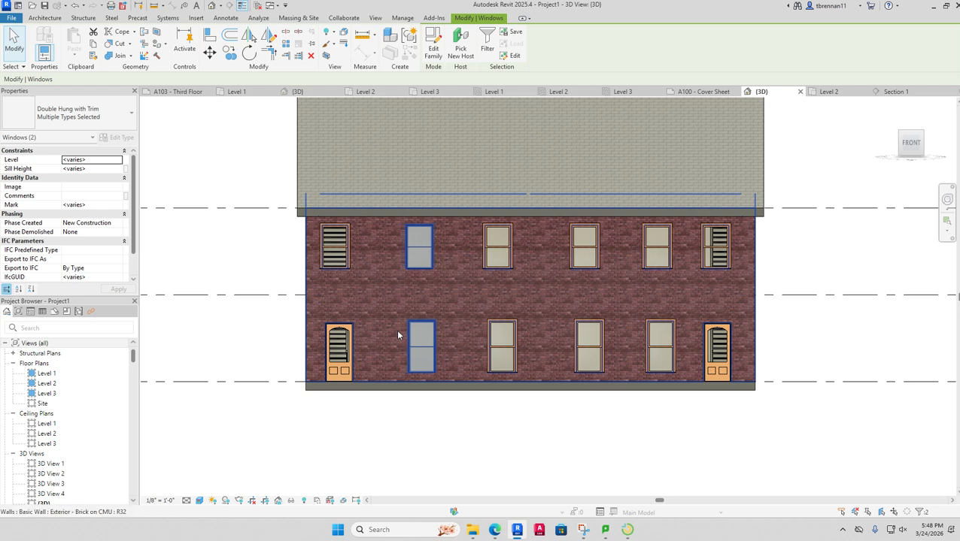
{"action": "key", "text": "Escape"}
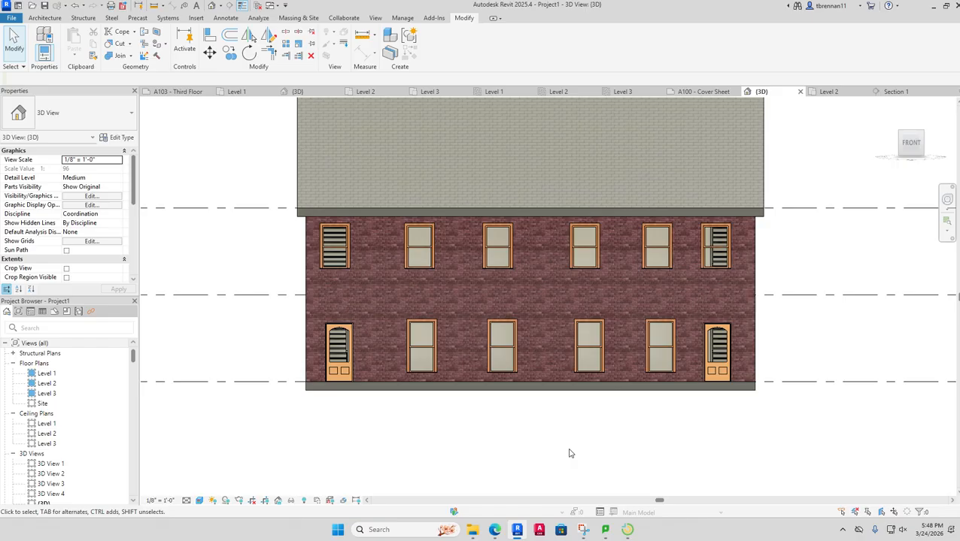
- Nudge the southern half's stacked Level 1 and Level 2 windows nearest the partition together toward the middle of the facade
{"action": "left_click", "coordinate": [582, 259]}
{"action": "left_click", "coordinate": [590, 325], "text": "ctrl"}
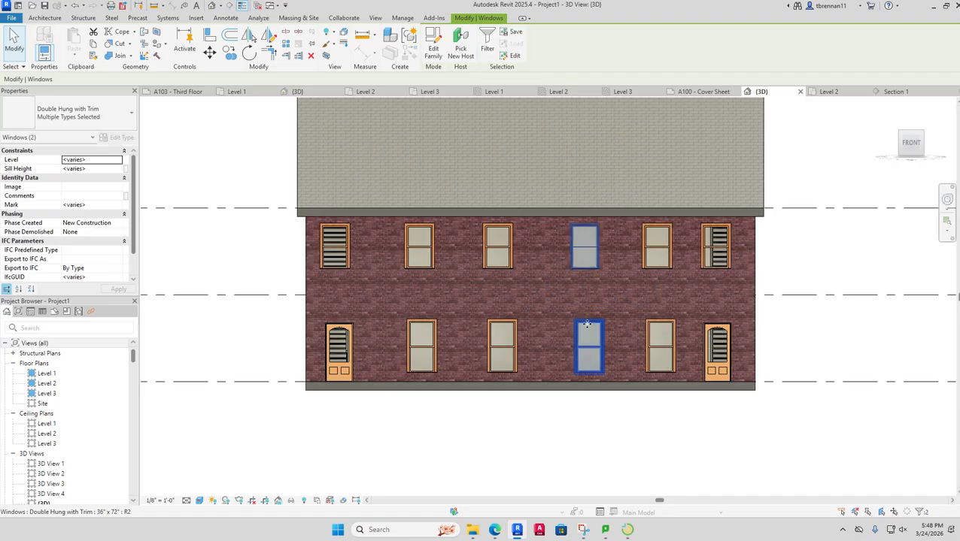
{"action": "left_click_drag", "start_coordinate": [597, 325], "coordinate": [587, 325]}
{"action": "key", "text": "Left"}
{"action": "key", "text": "Left"}
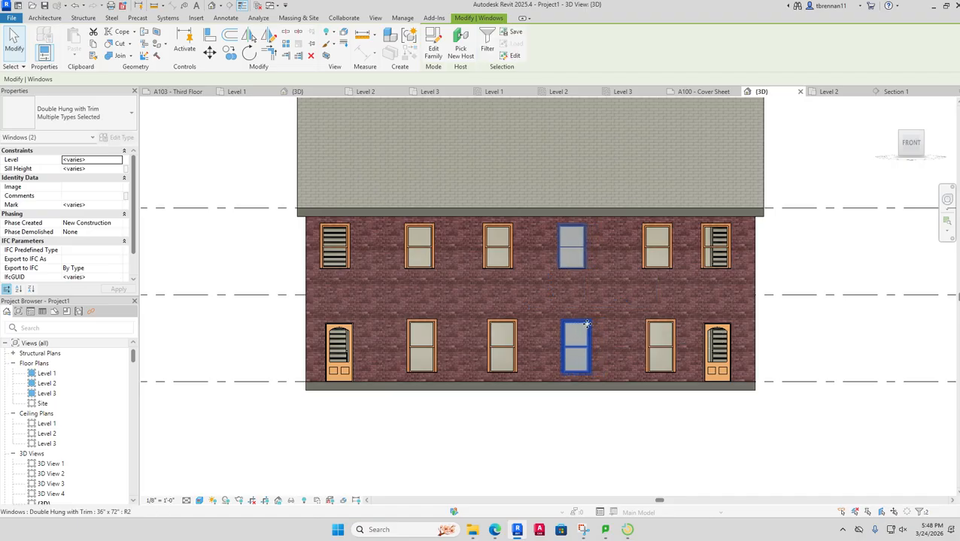
{"action": "key", "text": "Escape"}
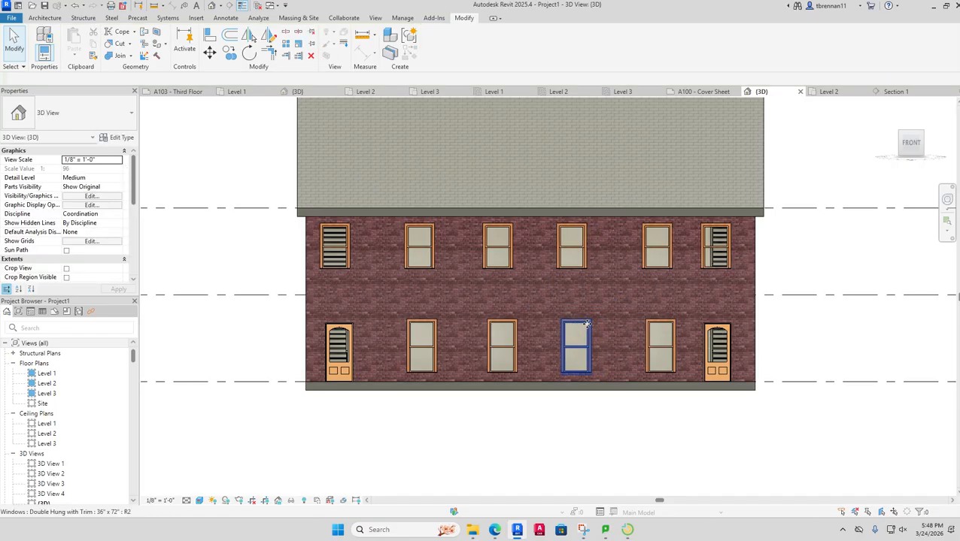
- Nudge the stacked Level 1 and Level 2 windows beside the second entry door together toward the middle of the facade
{"action": "left_click", "coordinate": [660, 348]}
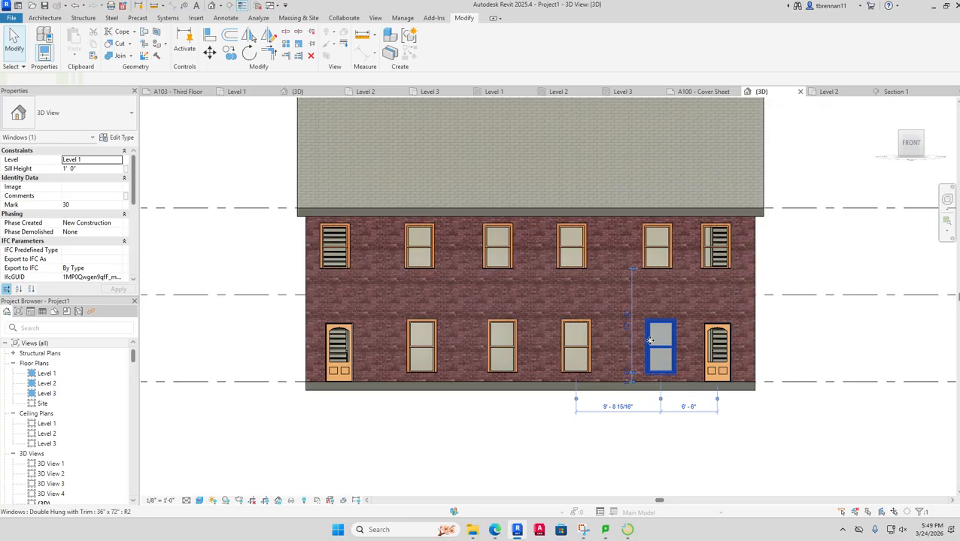
{"action": "left_click", "coordinate": [654, 267], "text": "ctrl"}
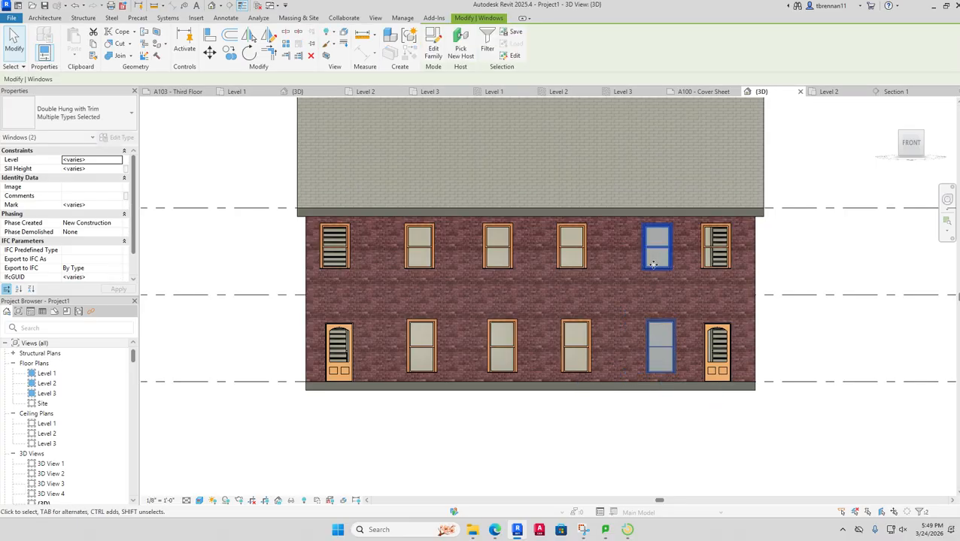
{"action": "key", "text": "Left"}
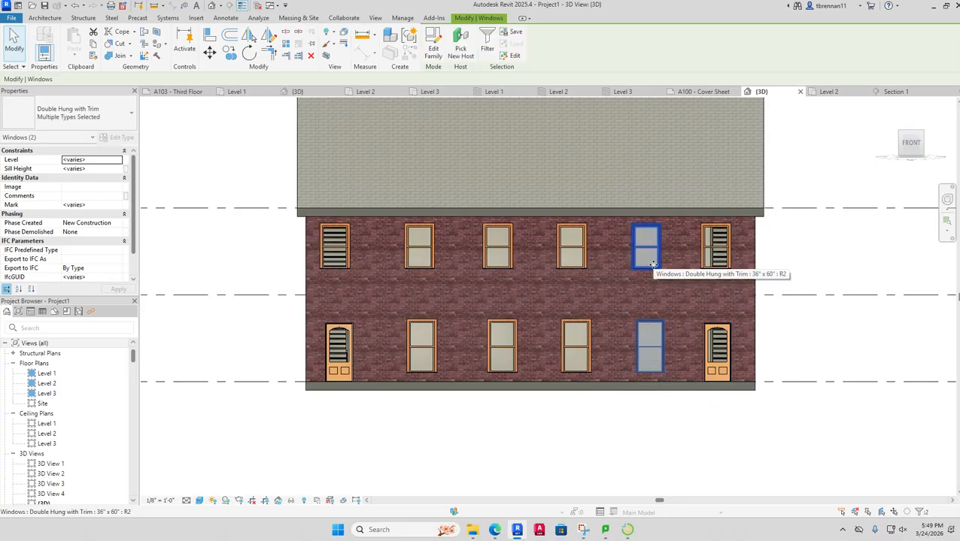
{"action": "left_click", "coordinate": [803, 324]}
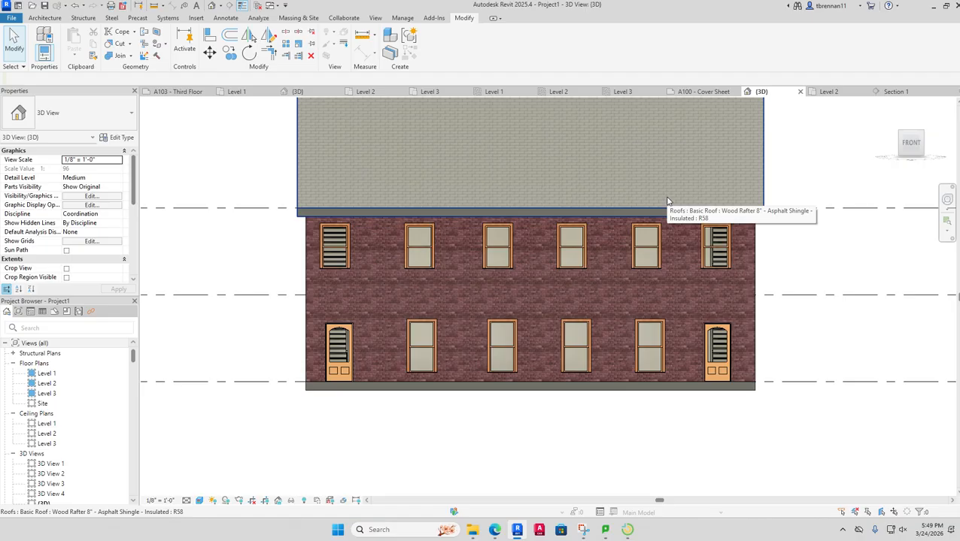
- Nudge the second entry door toward the building corner and move the Level 2 window above it into line
{"action": "left_click", "coordinate": [729, 340]}
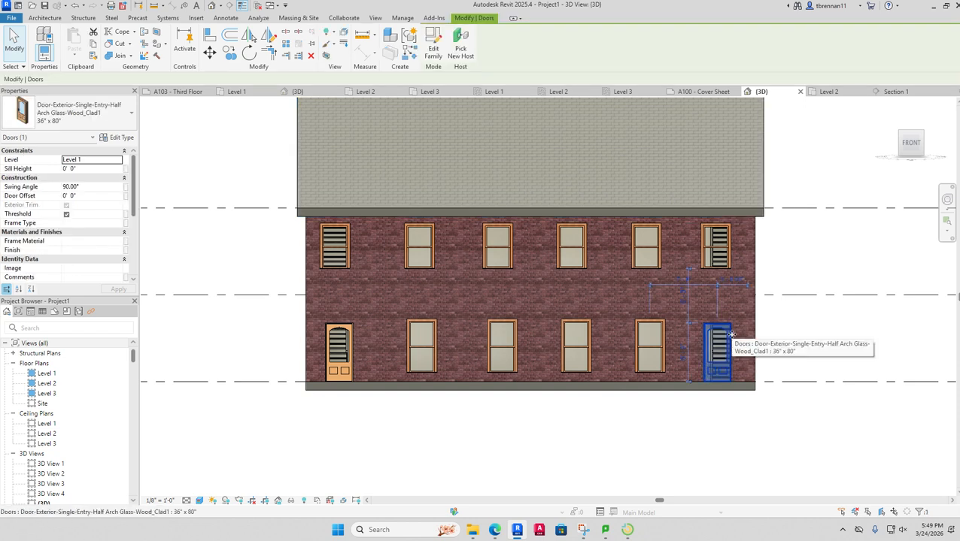
{"action": "key", "text": "Right"}
{"action": "key", "text": "Right"}
{"action": "key", "text": "Right"}
{"action": "key", "text": "Right"}
{"action": "key", "text": "Left"}
{"action": "key", "text": "Left"}
{"action": "key", "text": "Left"}
{"action": "key", "text": "Left"}
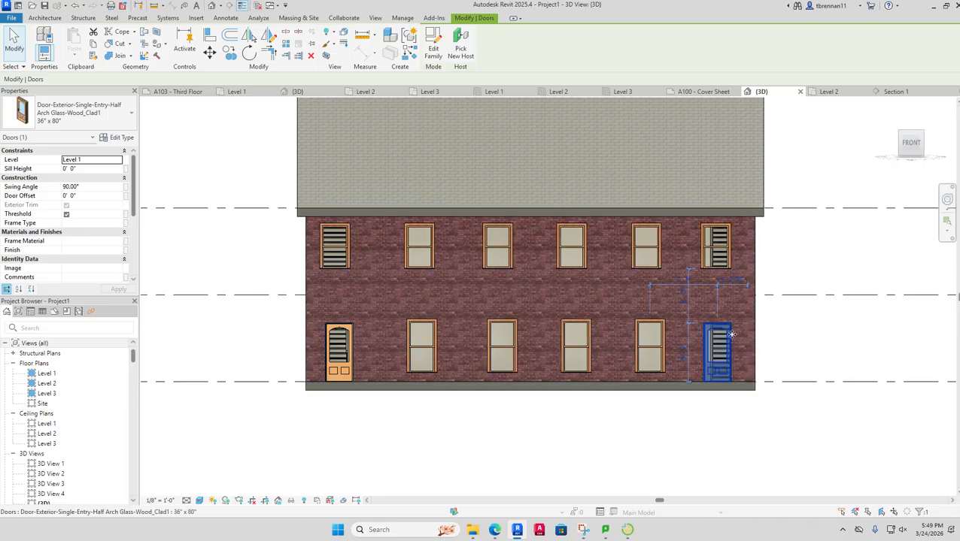
{"action": "key", "text": "Right"}
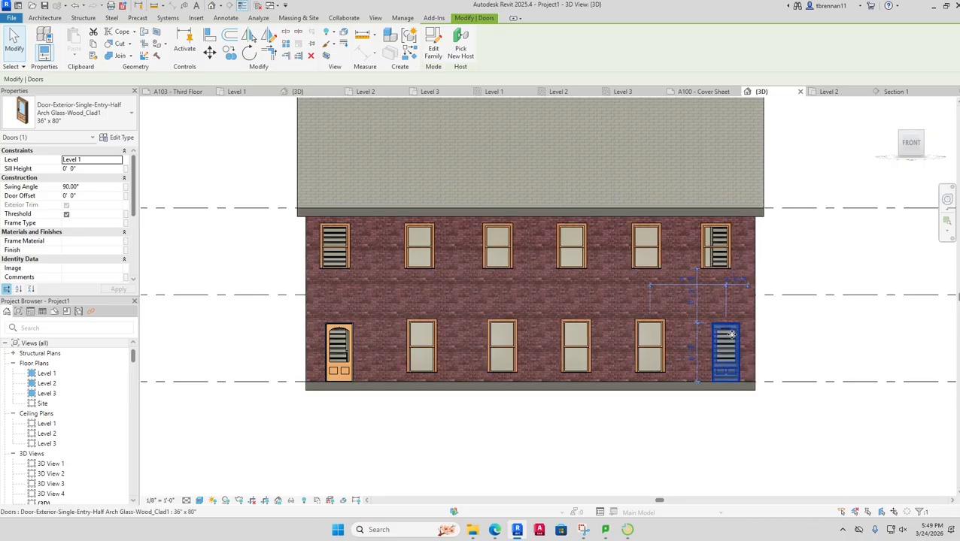
{"action": "key", "text": "Escape"}
{"action": "left_click", "coordinate": [719, 263]}
{"action": "key", "text": "Right"}
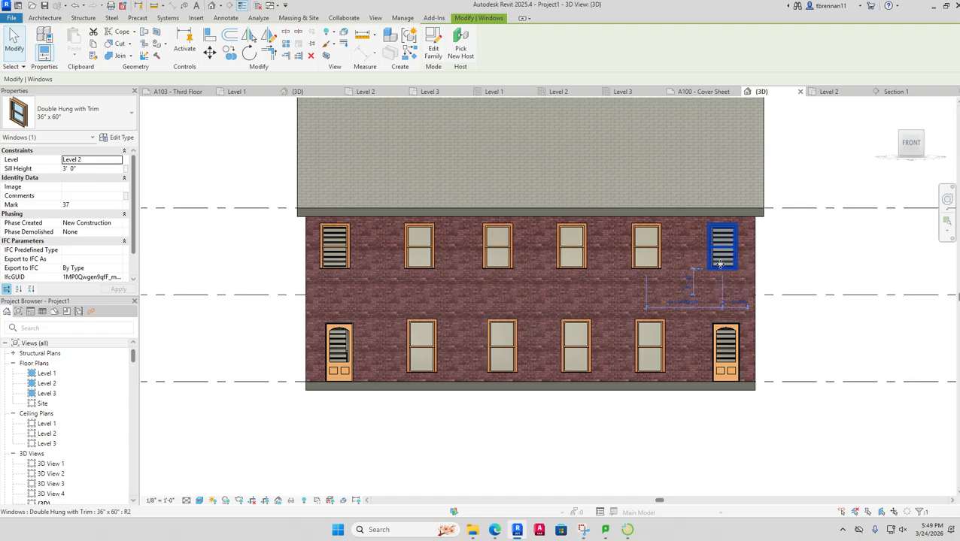
{"action": "key", "text": "Escape"}
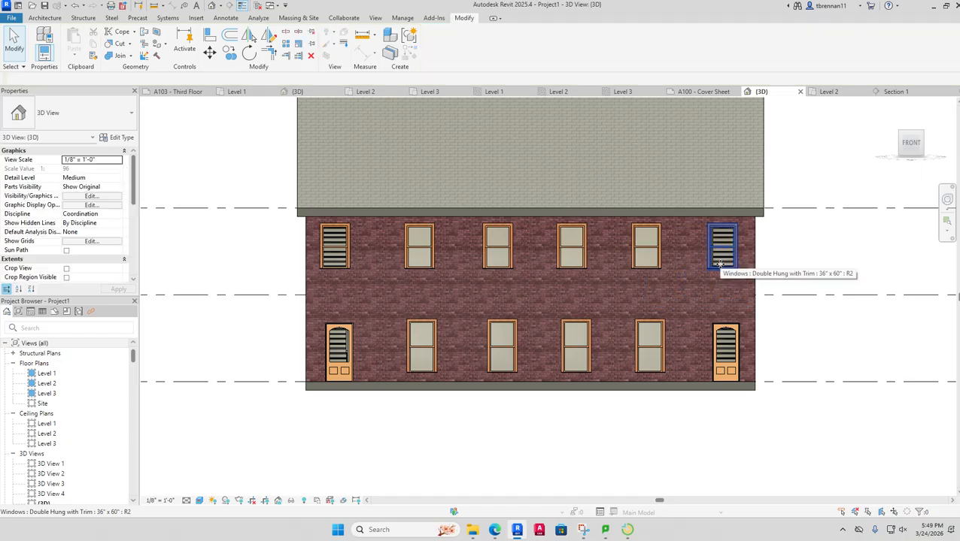
{"action": "left_click", "coordinate": [660, 340]}
{"action": "double_click", "coordinate": [652, 263]}
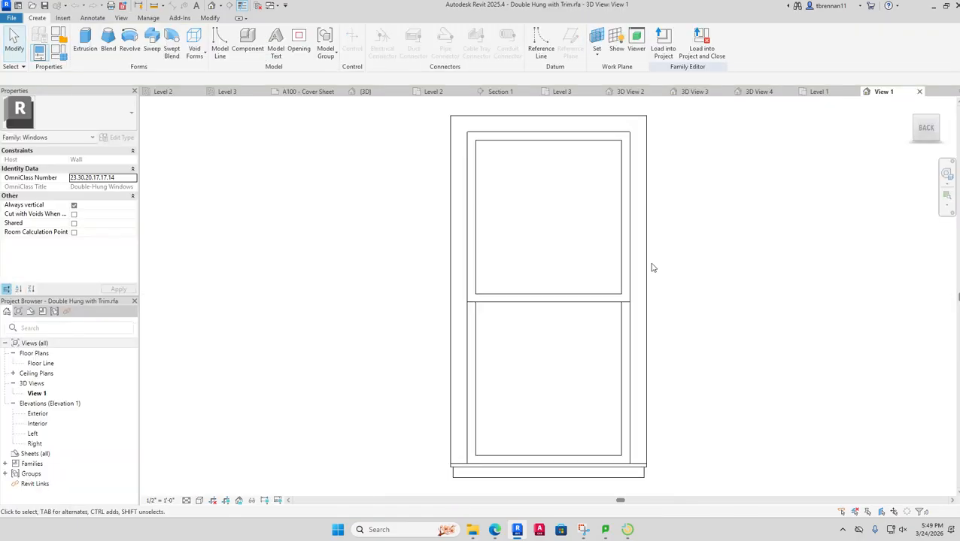
{"action": "left_click", "coordinate": [919, 91]}
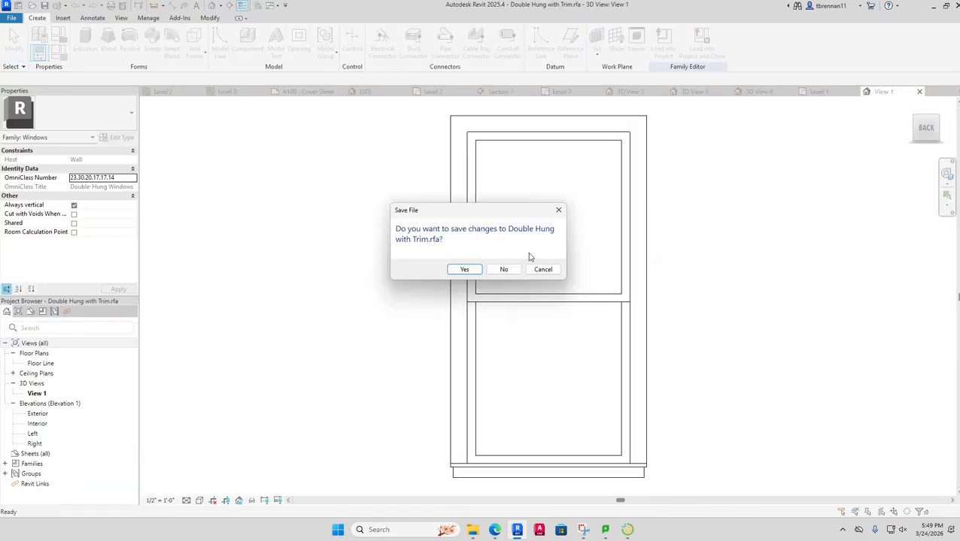
{"action": "left_click", "coordinate": [503, 269]}
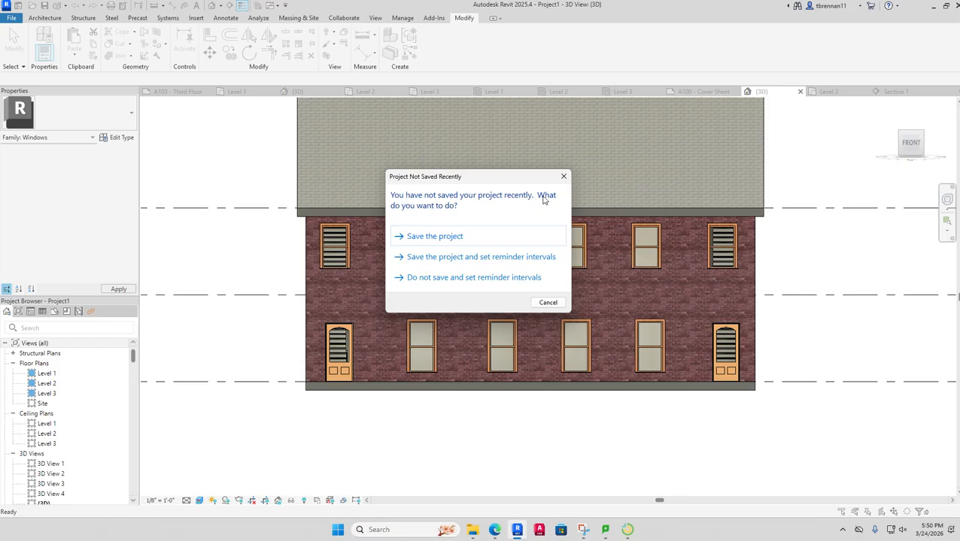
{"action": "left_click", "coordinate": [563, 176]}
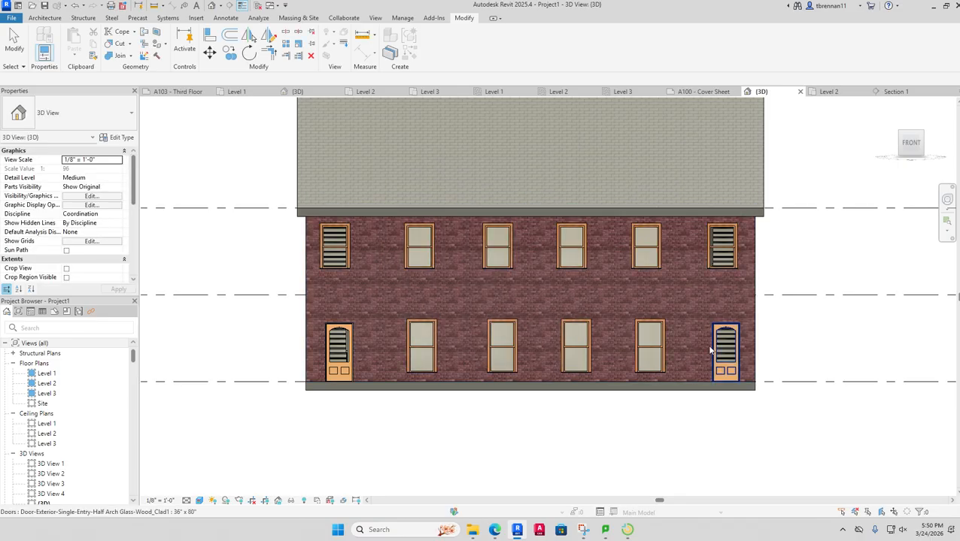
- Nudge the stacked Level 1 and Level 2 windows beside the second entry door together slightly back toward that door
{"action": "left_click", "coordinate": [658, 362]}
{"action": "left_click", "coordinate": [646, 265], "text": "ctrl"}
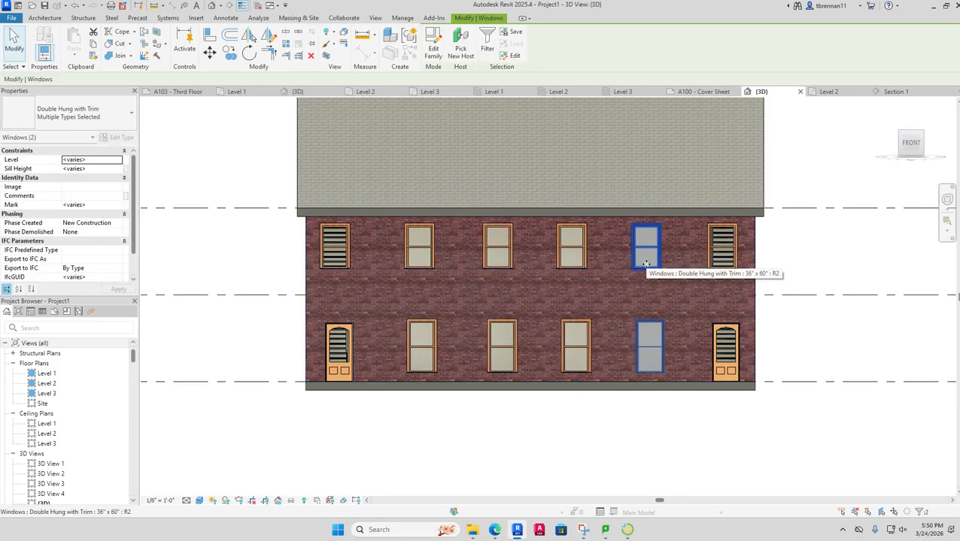
{"action": "key", "text": "Right"}
{"action": "key", "text": "Right"}
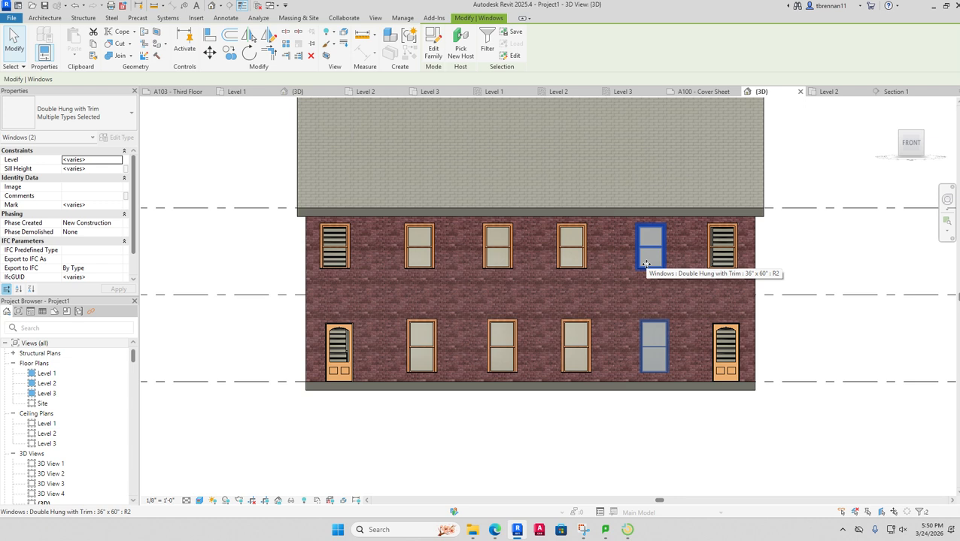
{"action": "left_click", "coordinate": [810, 493]}
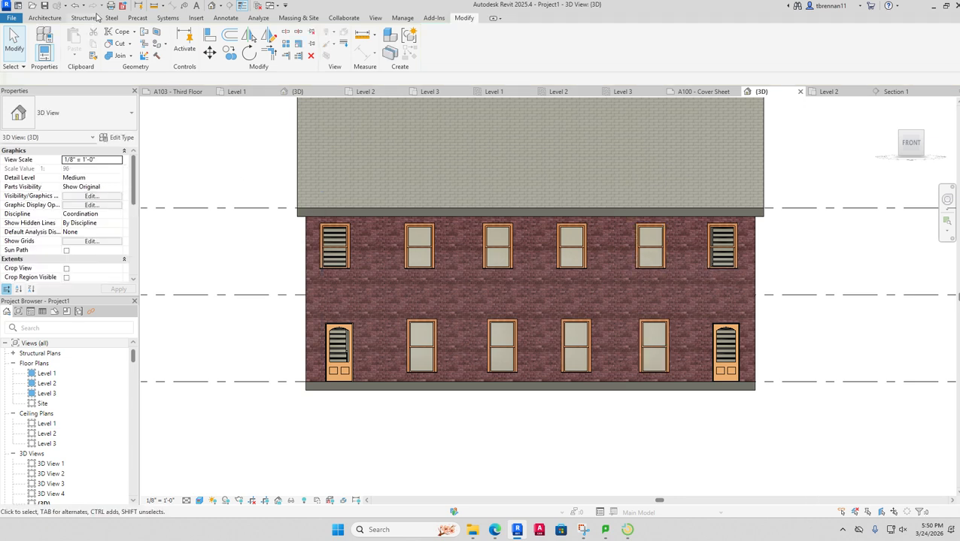
- Save the project to the Desktop, naming it TOWNHOUSE followed by the owner's surname and IN PROGRESS
{"action": "left_click", "coordinate": [45, 6]}
{"action": "left_click", "coordinate": [334, 266]}
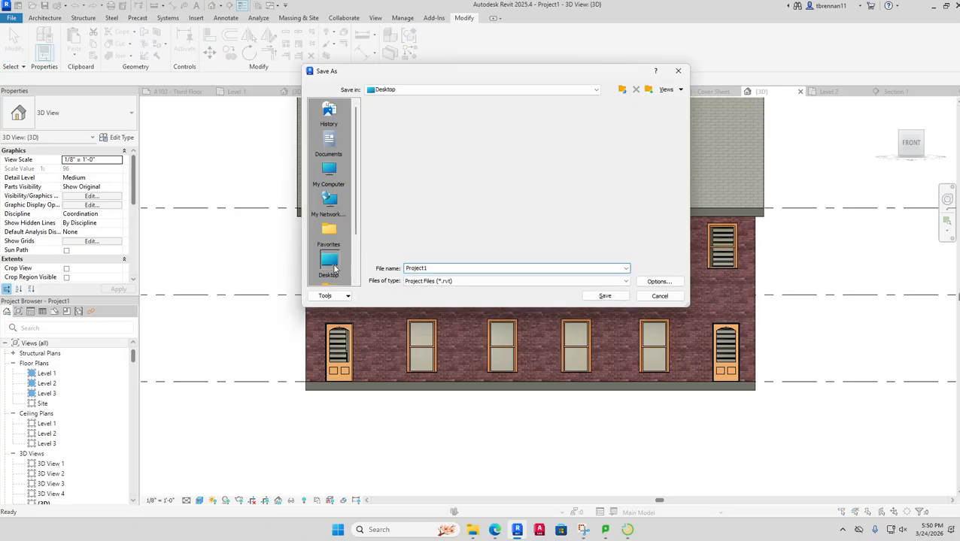
{"action": "double_click", "coordinate": [440, 268]}
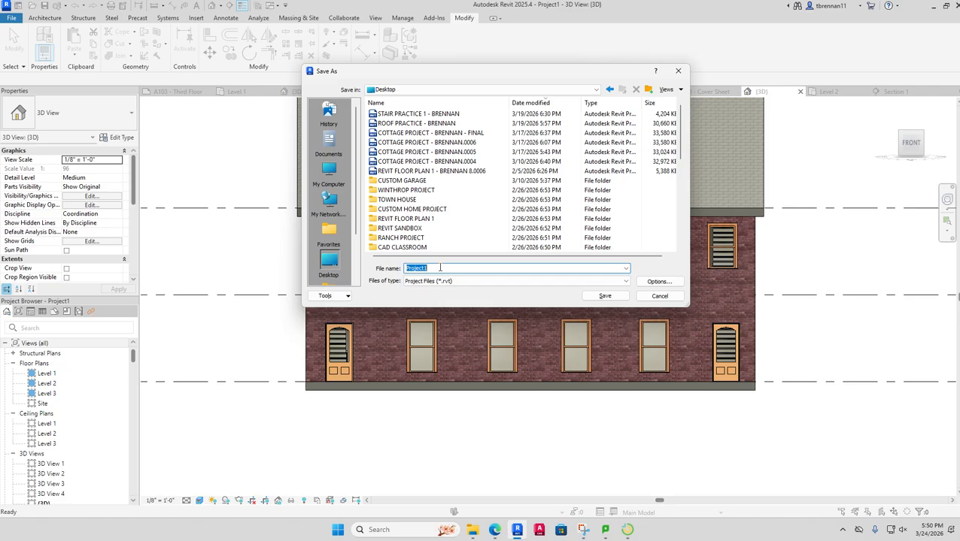
{"action": "type", "text": "TOWNHOUS"}
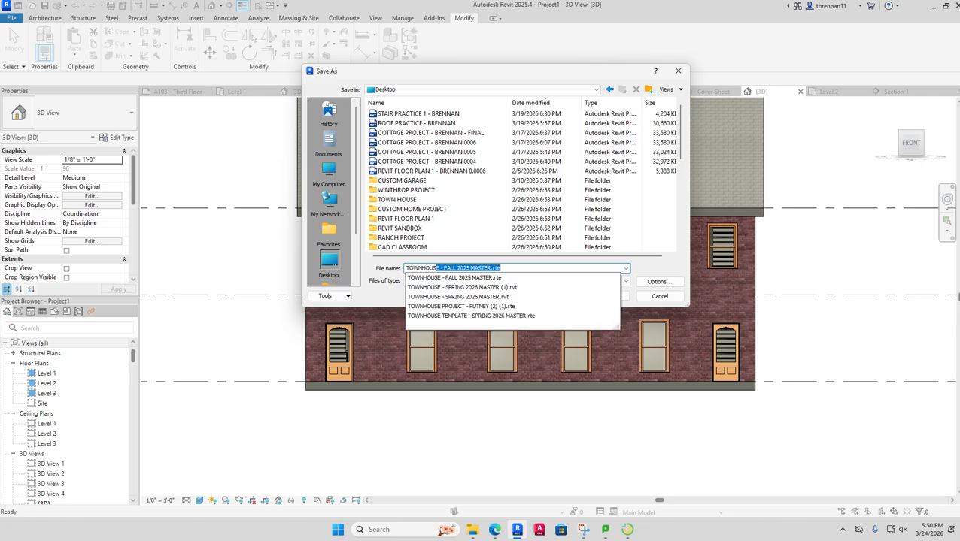
{"action": "type", "text": "E -"}
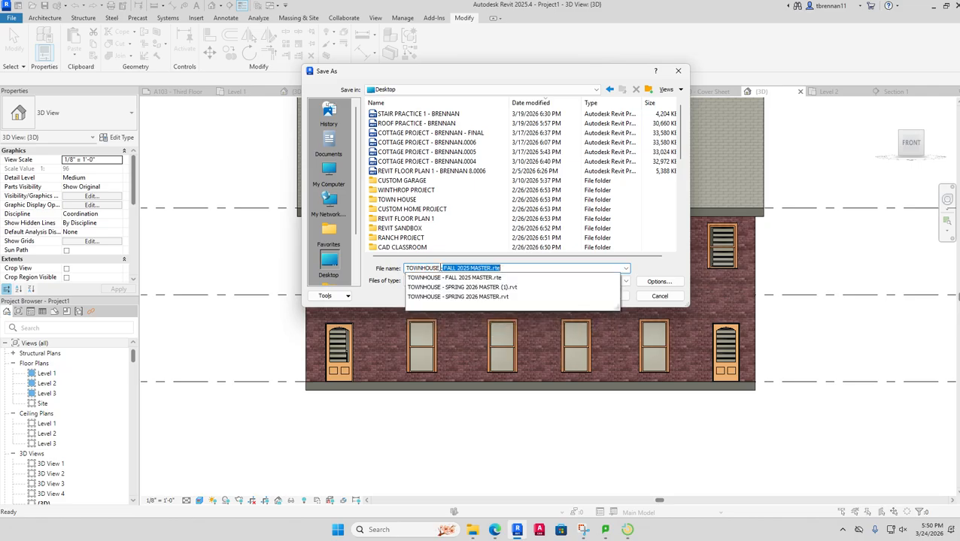
{"action": "key", "text": "BackSpace"}
{"action": "type", "text": "- -BRENNA"}
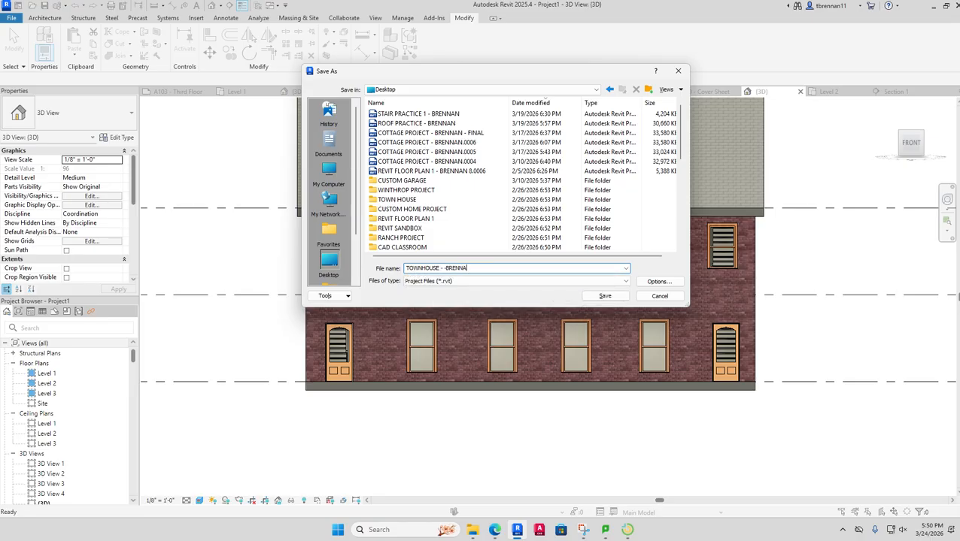
{"action": "type", "text": "N - IN PROGRESS"}
{"action": "key", "text": "ctrl+a"}
{"action": "key", "text": "Return"}
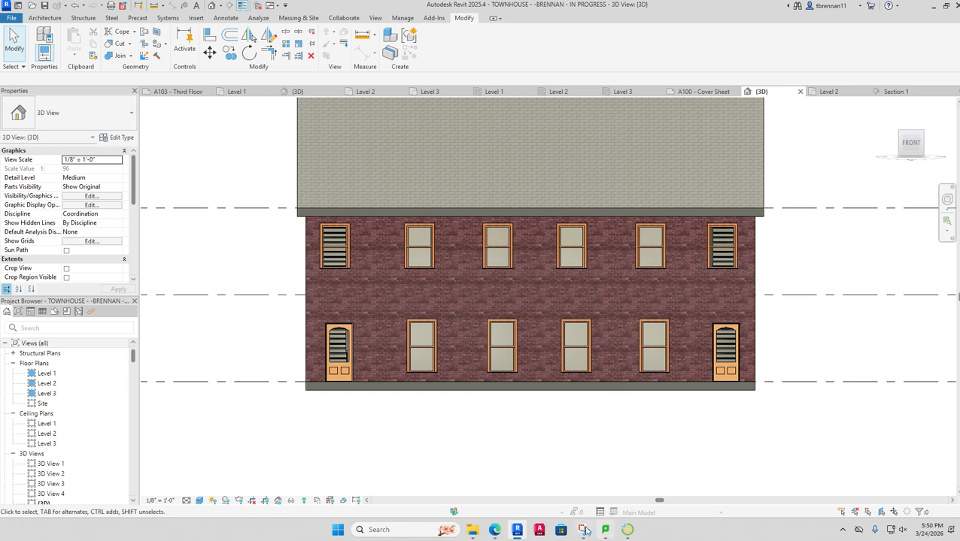
- Switch to the LanSchool Teacher Console and take remote control of the student computer showing the selected stair close-up
{"action": "mouse_move", "coordinate": [524, 535]}
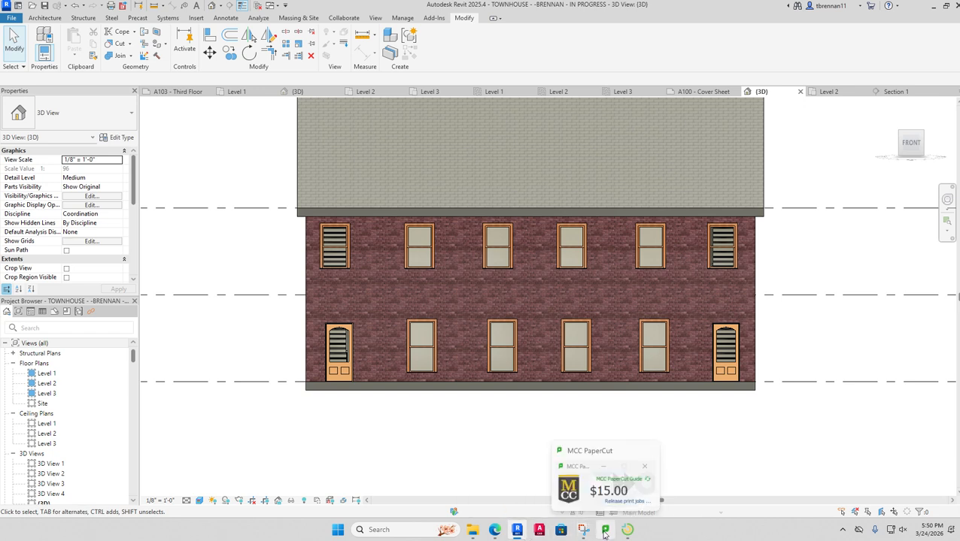
{"action": "left_click", "coordinate": [627, 530]}
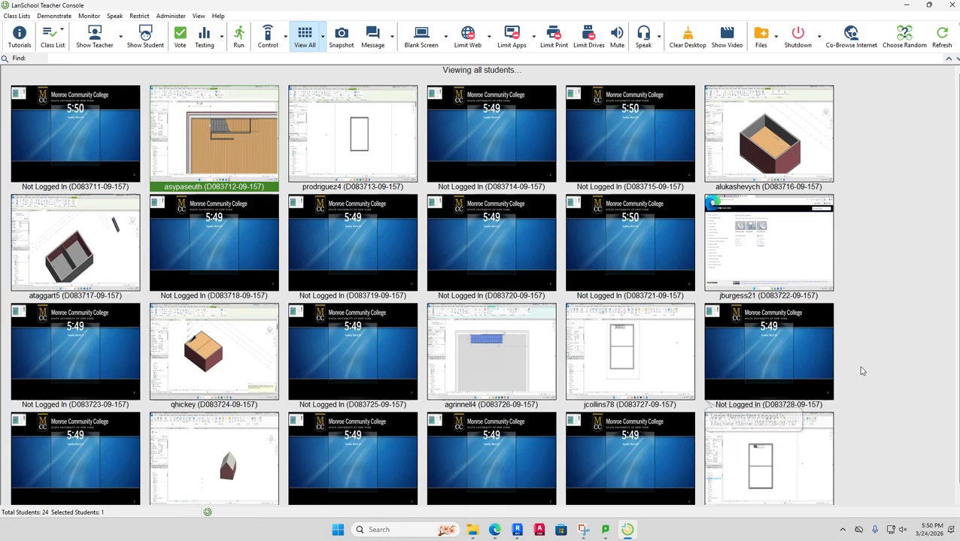
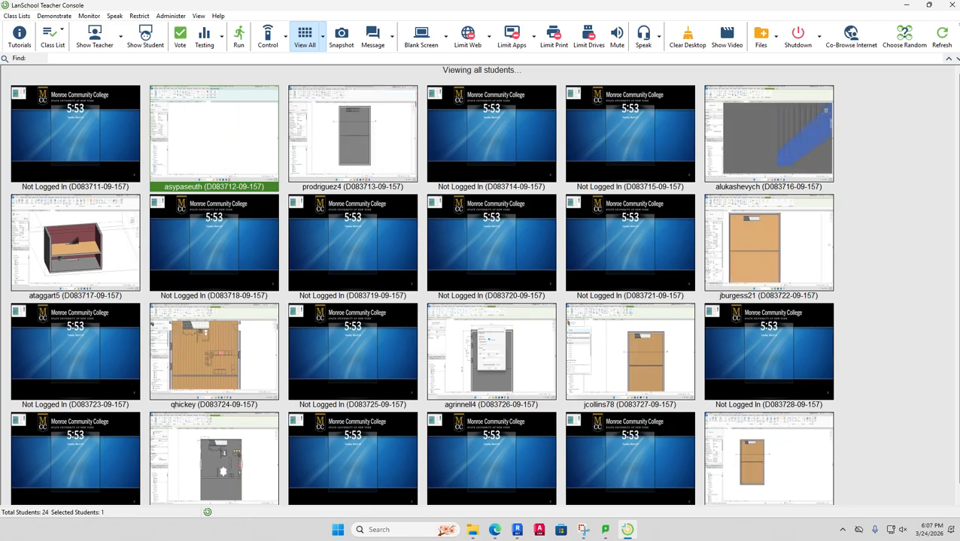
{"action": "double_click", "coordinate": [771, 131]}
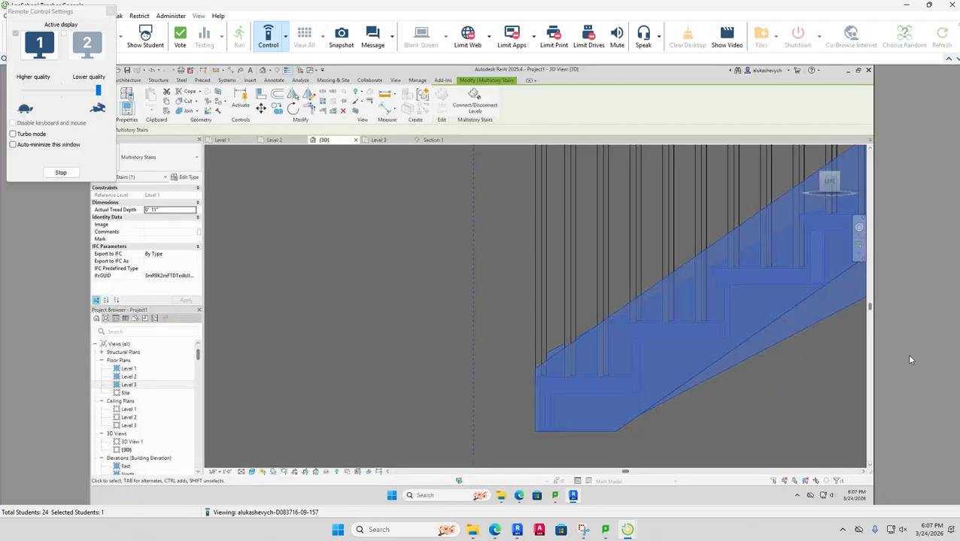
{"action": "scroll", "coordinate": [906, 354], "scroll_direction": "down", "scroll_amount": 3}
{"action": "middle_click_drag", "start_coordinate": [906, 354], "coordinate": [916, 363]}
{"action": "scroll", "coordinate": [907, 357], "scroll_direction": "down", "scroll_amount": 5}
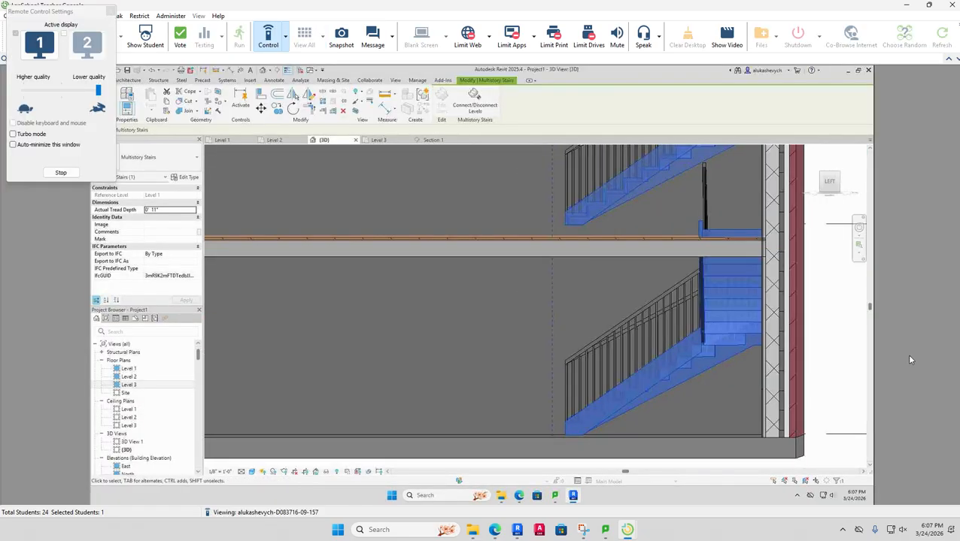
{"action": "key", "text": "Escape"}
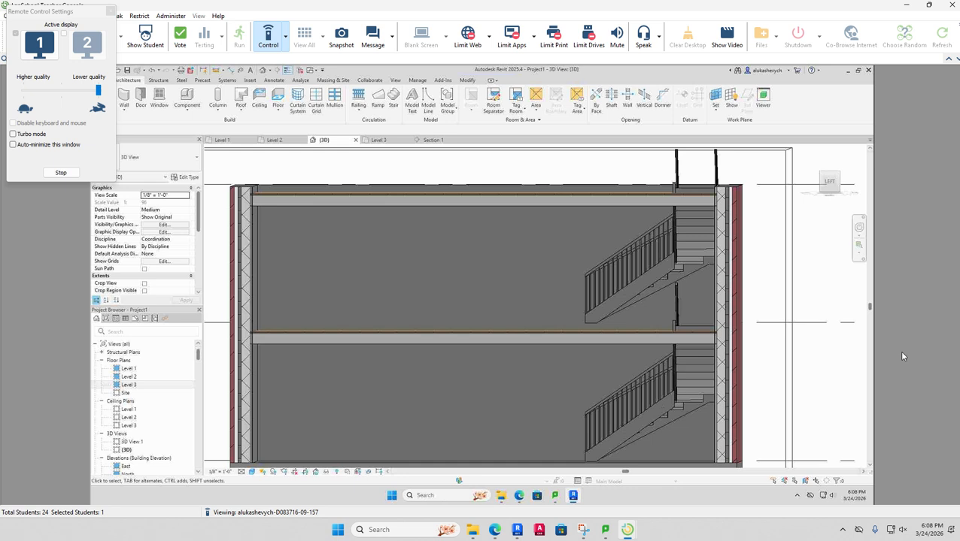
{"action": "left_click", "coordinate": [284, 38]}
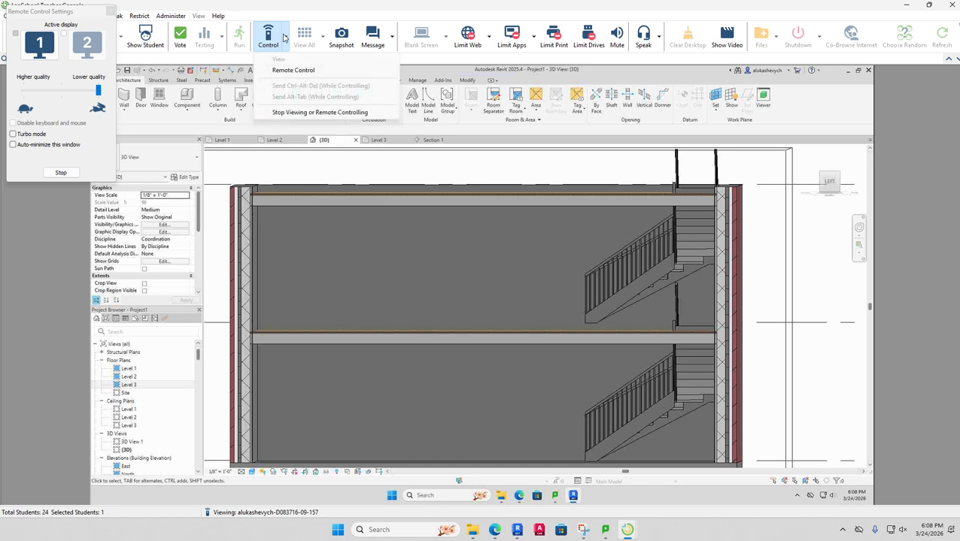
{"action": "left_click", "coordinate": [288, 70]}
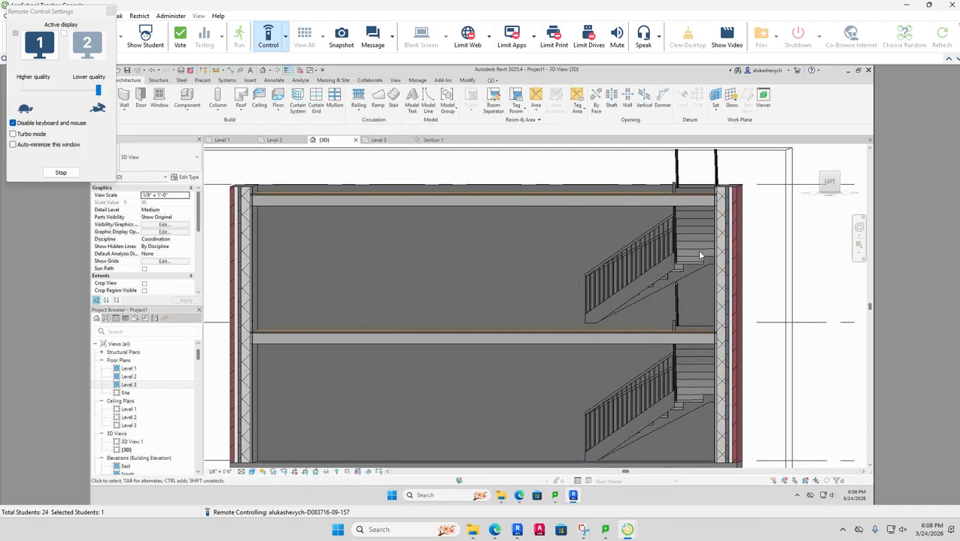
- Try to disconnect Level 3 from the student's multistory stair in the 3D view
{"action": "left_click", "coordinate": [645, 275]}
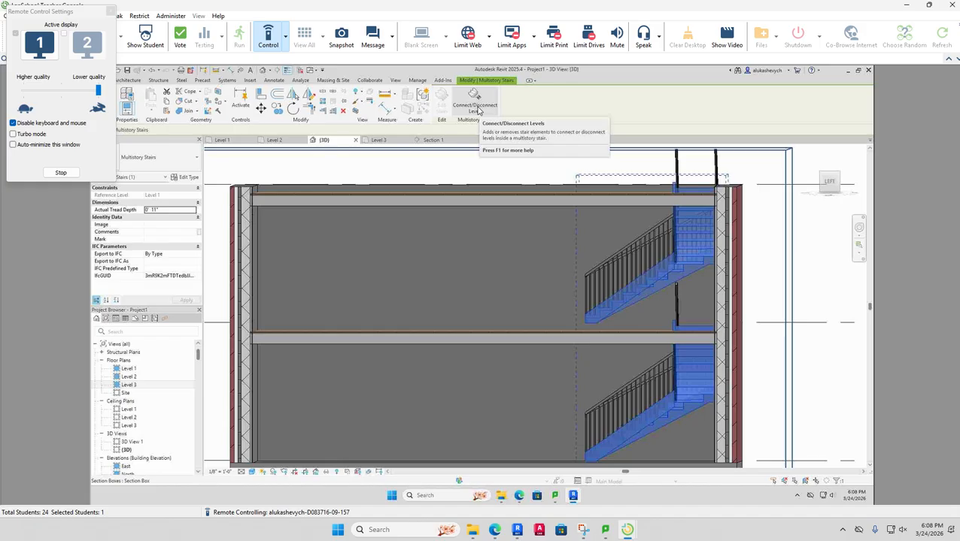
{"action": "left_click", "coordinate": [476, 110]}
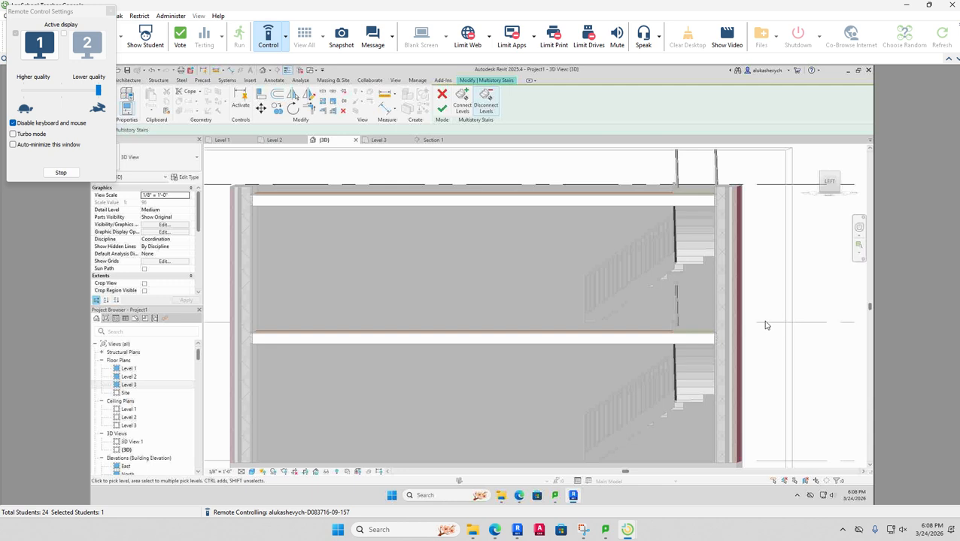
{"action": "left_click", "coordinate": [803, 187]}
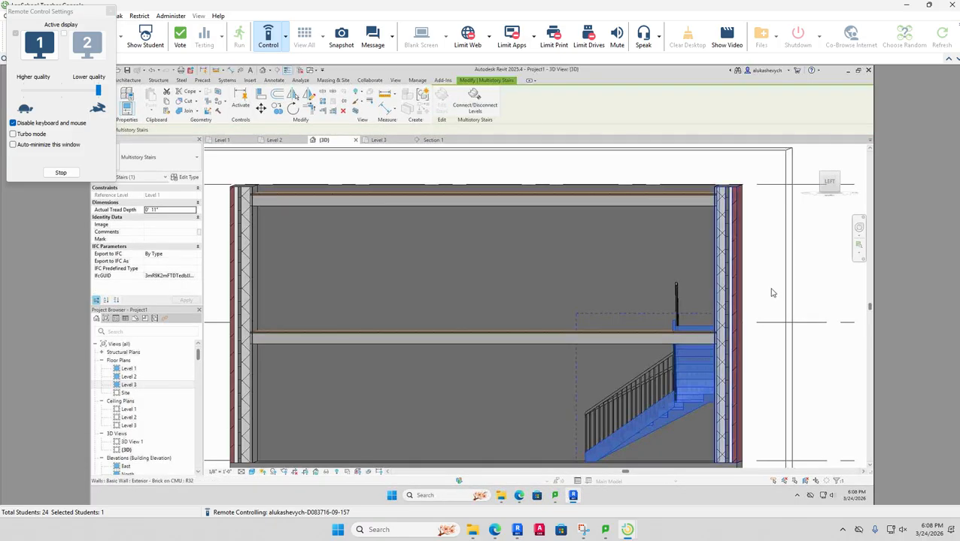
{"action": "left_click", "coordinate": [768, 301]}
{"action": "scroll", "coordinate": [677, 338], "scroll_direction": "down", "scroll_amount": 2}
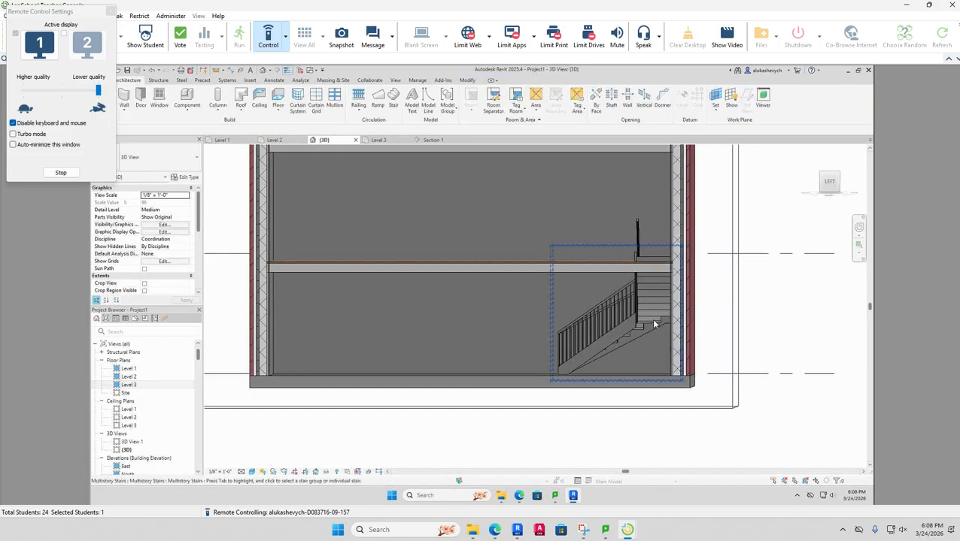
- Examine the stair between Level 1 and Level 2 in the 3D view, selecting it to check its properties and geometry
{"action": "left_click", "coordinate": [651, 322]}
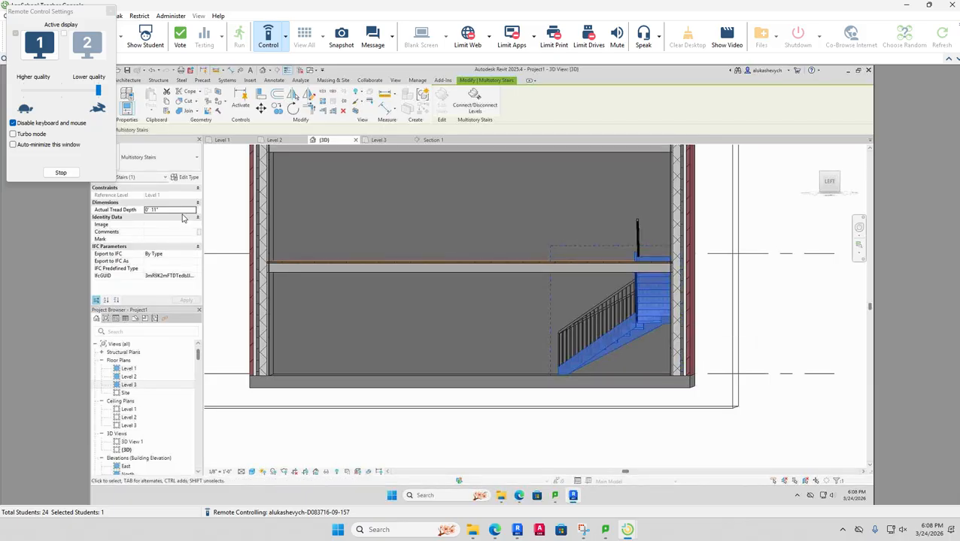
{"action": "key", "text": "Escape"}
{"action": "left_click", "coordinate": [610, 340]}
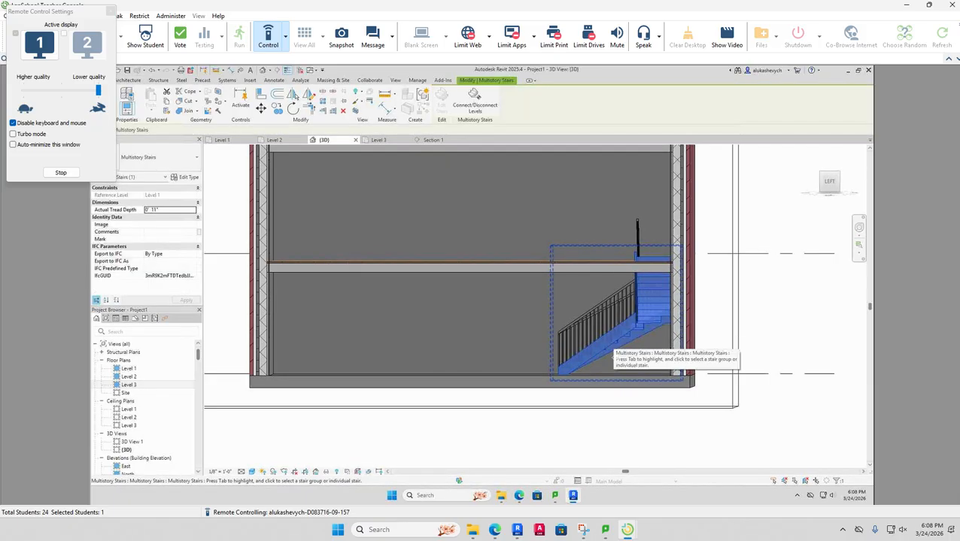
{"action": "scroll", "coordinate": [631, 346], "scroll_direction": "up", "scroll_amount": 3}
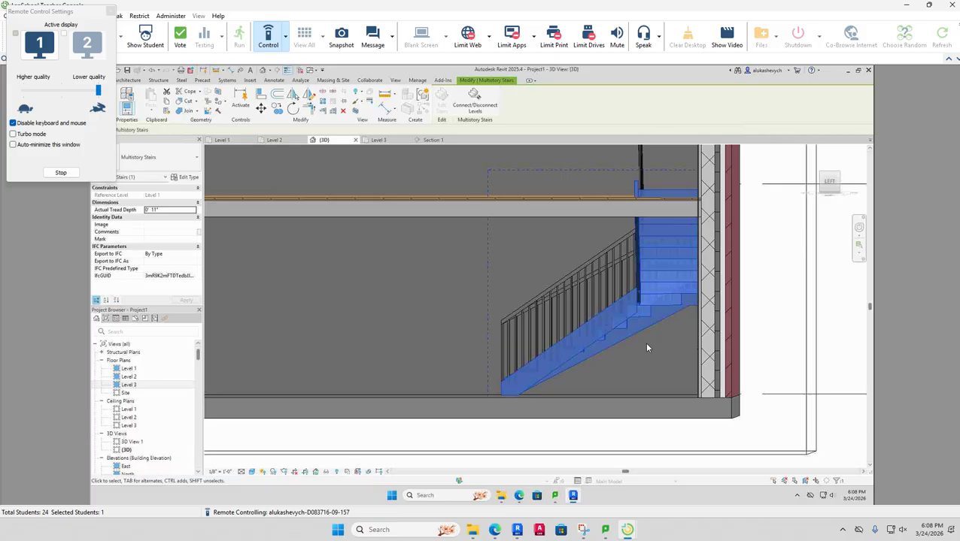
{"action": "left_click", "coordinate": [774, 342]}
{"action": "scroll", "coordinate": [794, 330], "scroll_direction": "down", "scroll_amount": 2}
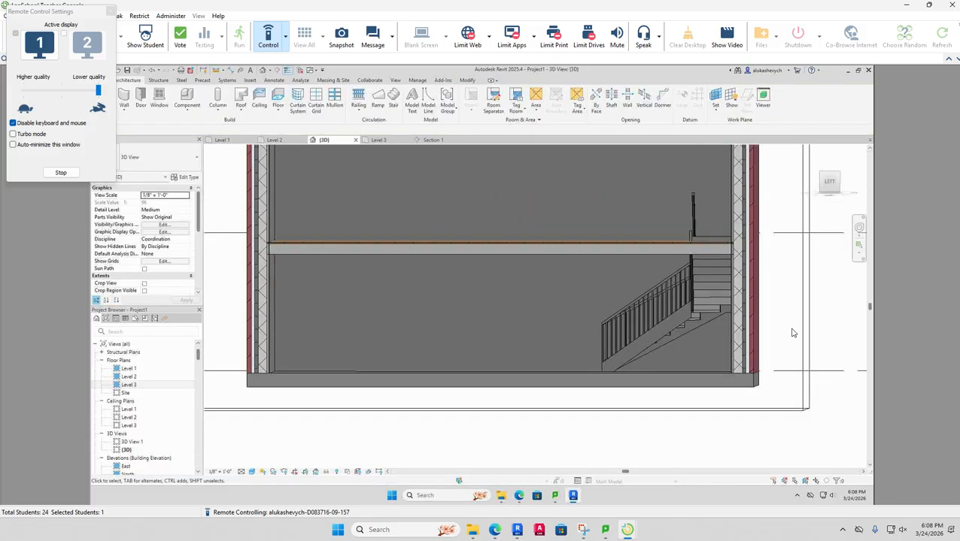
{"action": "scroll", "coordinate": [792, 334], "scroll_direction": "down", "scroll_amount": 1}
{"action": "middle_click_drag", "start_coordinate": [776, 331], "coordinate": [670, 331]}
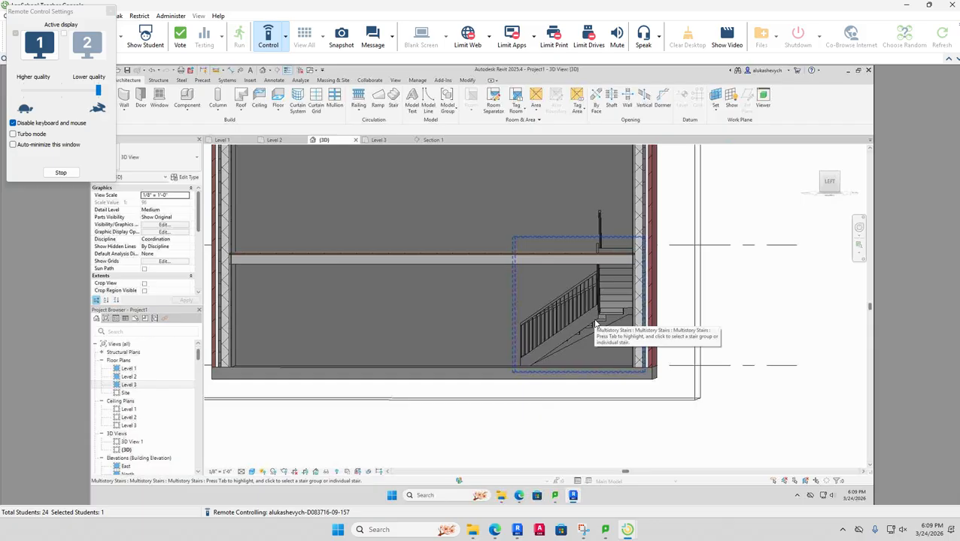
- Open the Section 1 view and frame both flights of the multistory stair
{"action": "left_click", "coordinate": [432, 141]}
{"action": "scroll", "coordinate": [596, 304], "scroll_direction": "down", "scroll_amount": 4}
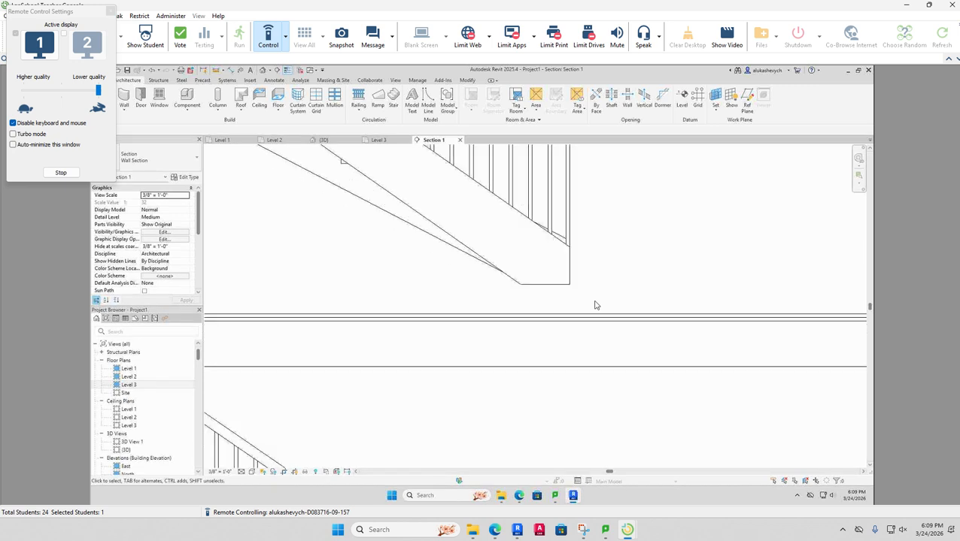
{"action": "mouse_move", "coordinate": [595, 414]}
{"action": "middle_mouse_down"}
{"action": "mouse_move", "coordinate": [598, 389]}
{"action": "mouse_move", "coordinate": [607, 420]}
{"action": "middle_mouse_up"}
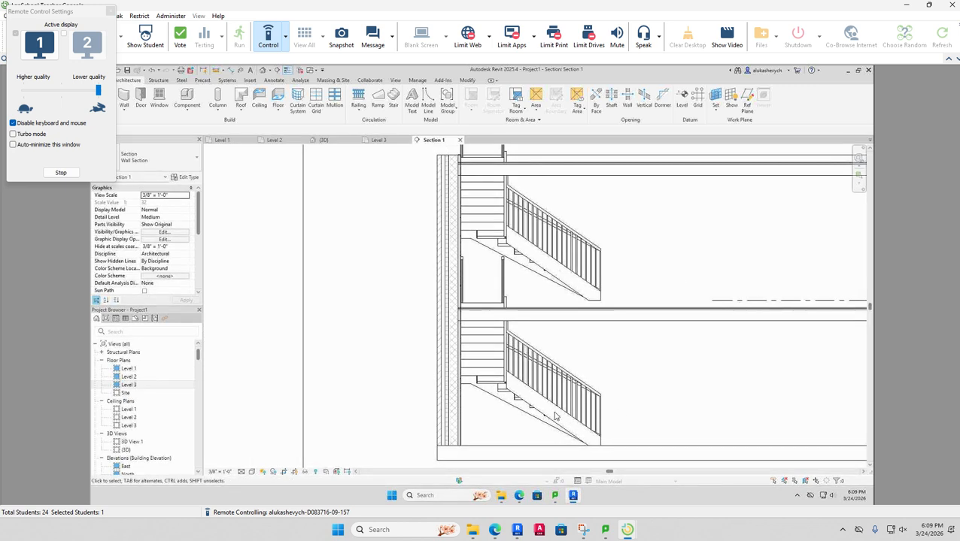
- Try to disconnect Level 2 from the multistory stair in Section 1
{"action": "left_click", "coordinate": [530, 410]}
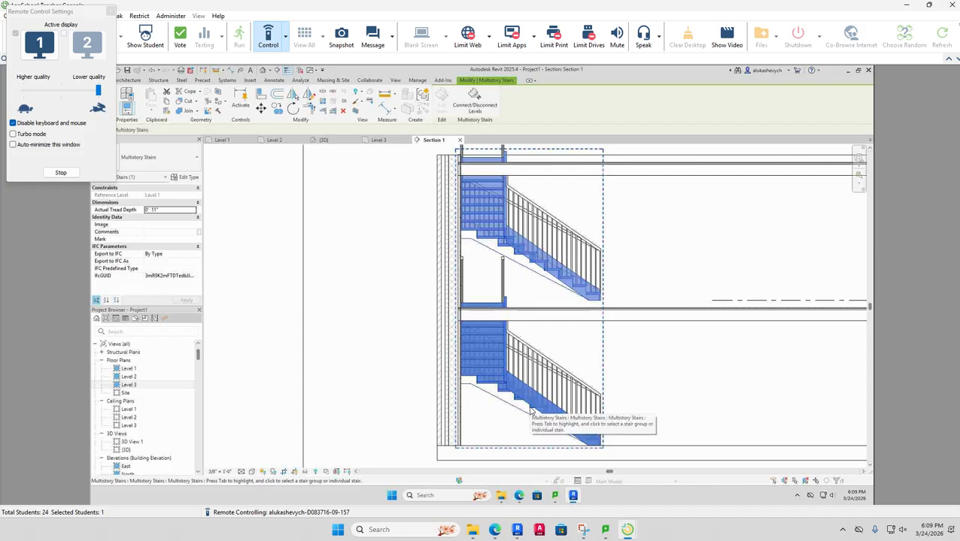
{"action": "left_click", "coordinate": [477, 107]}
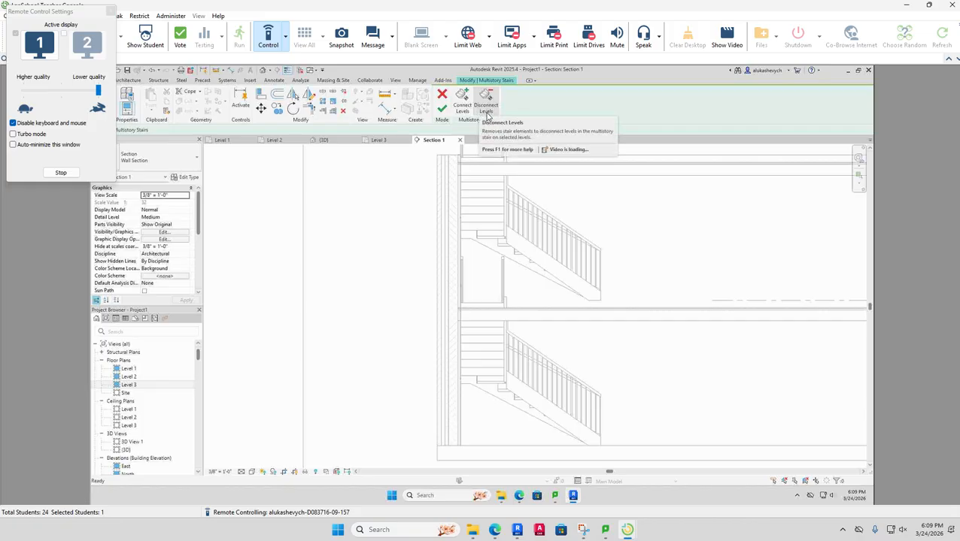
{"action": "left_click", "coordinate": [486, 110]}
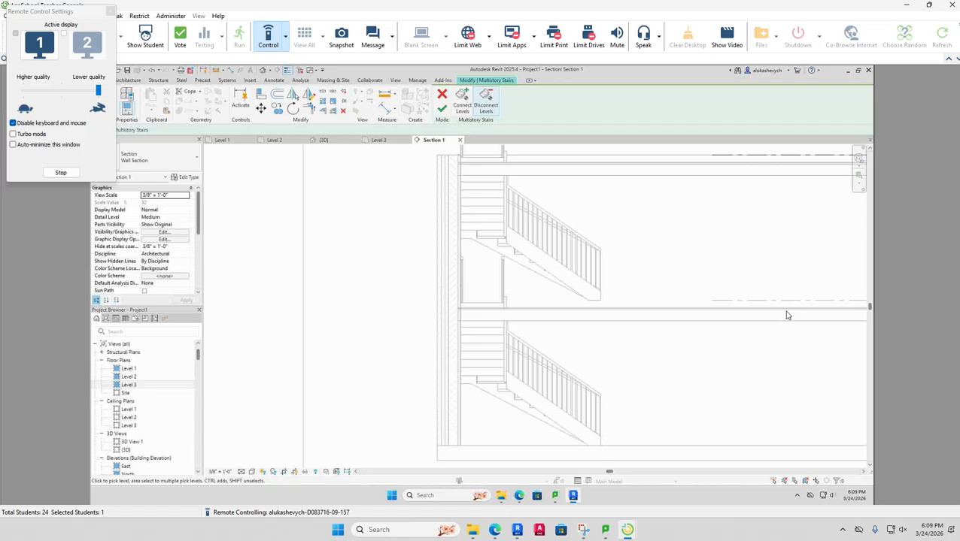
{"action": "left_click", "coordinate": [786, 308]}
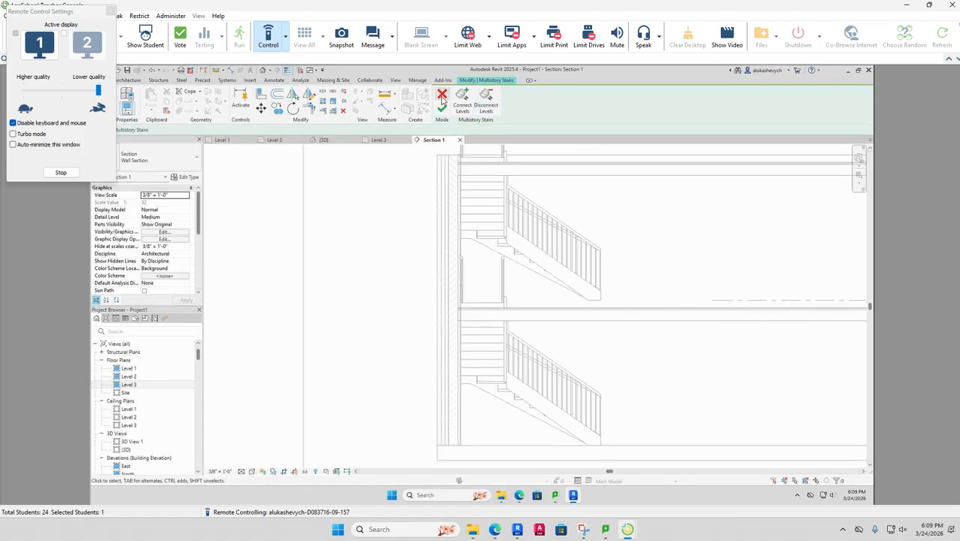
{"action": "left_click", "coordinate": [442, 108]}
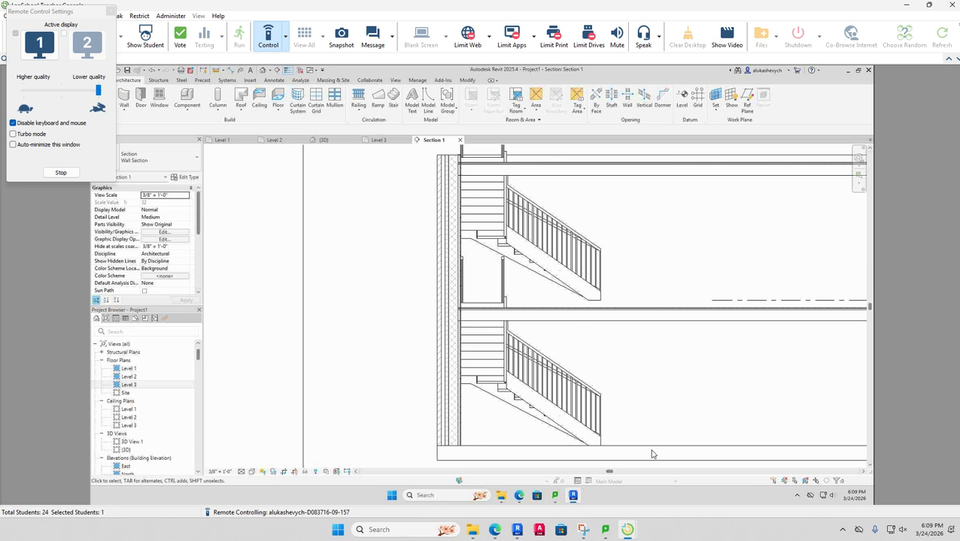
- Set the Level 2 floor's height offset from level to 0 in the section view
{"action": "left_click", "coordinate": [617, 315]}
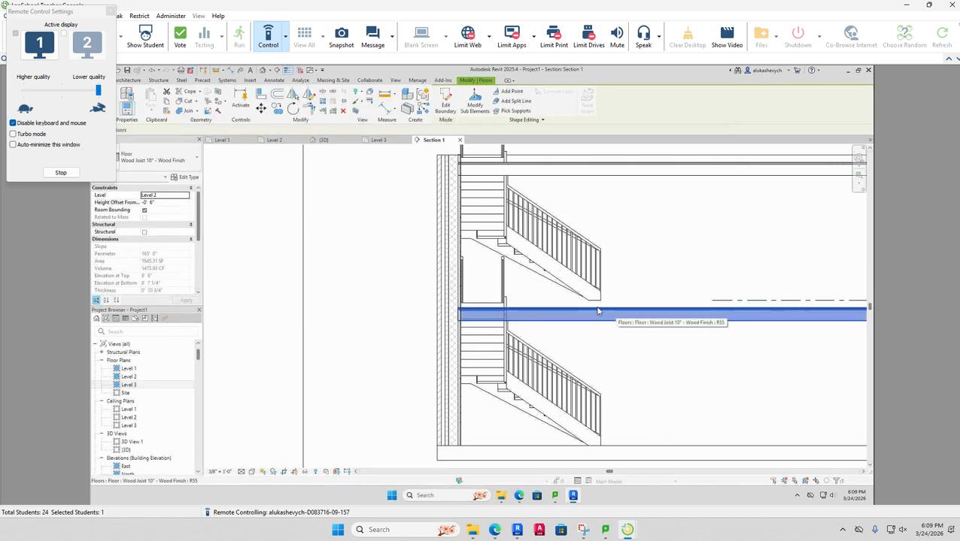
{"action": "left_click", "coordinate": [165, 198]}
{"action": "left_click", "coordinate": [171, 203]}
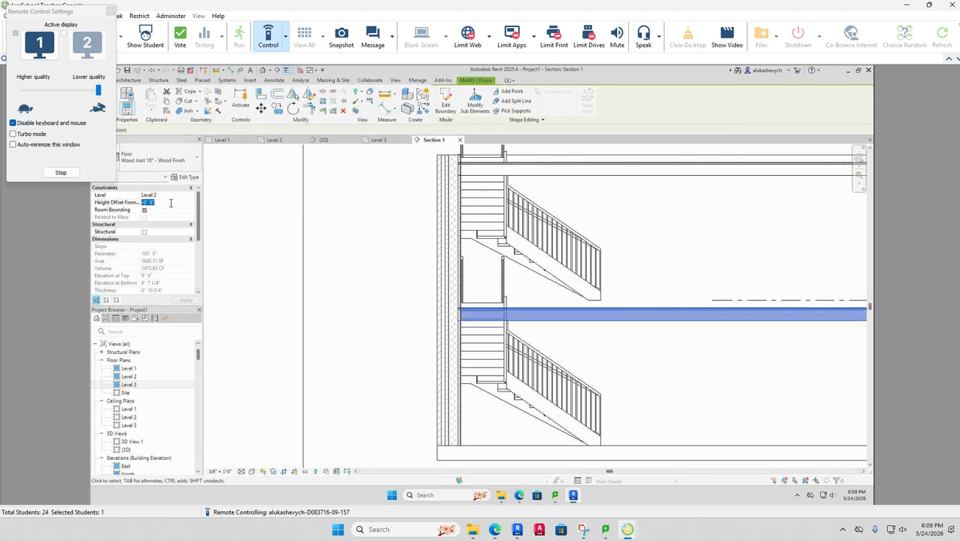
{"action": "type", "text": "0"}
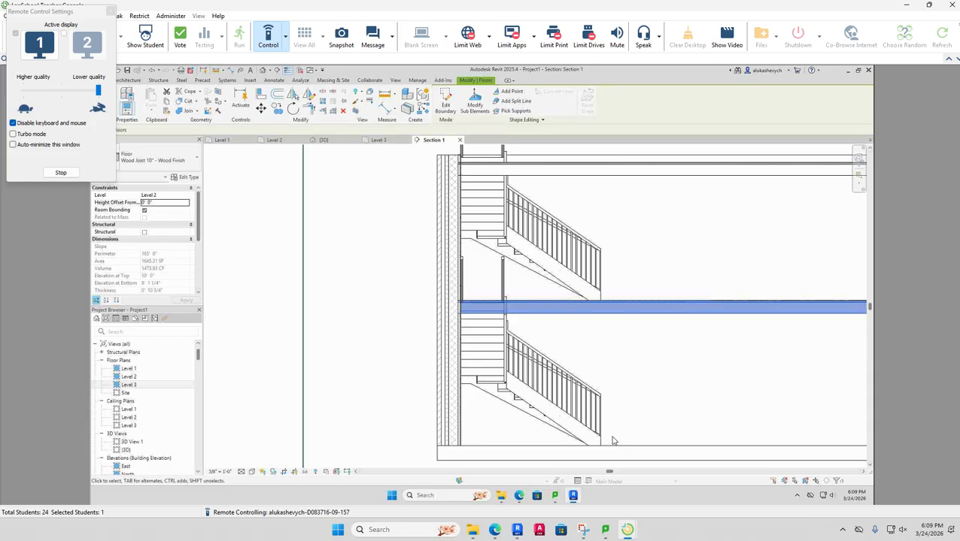
{"action": "left_click", "coordinate": [675, 321]}
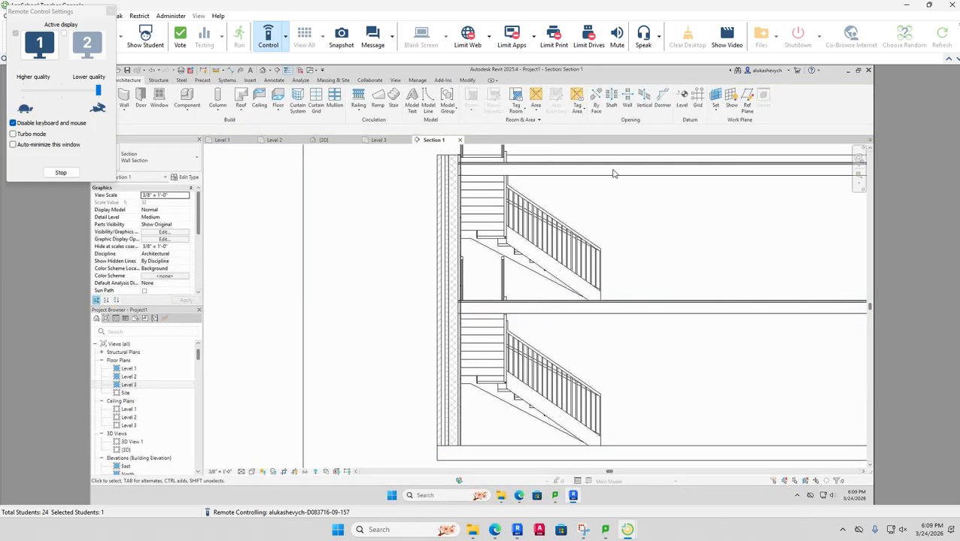
- Select the Level 3 floor in the section to check its height offset
{"action": "scroll", "coordinate": [638, 200], "scroll_direction": "down", "scroll_amount": 2}
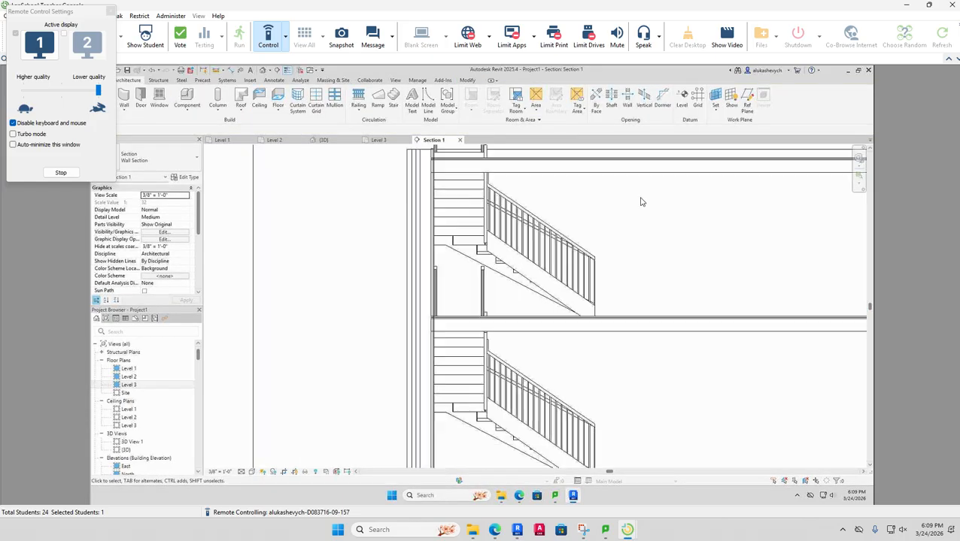
{"action": "middle_click_drag", "start_coordinate": [645, 208], "coordinate": [578, 312]}
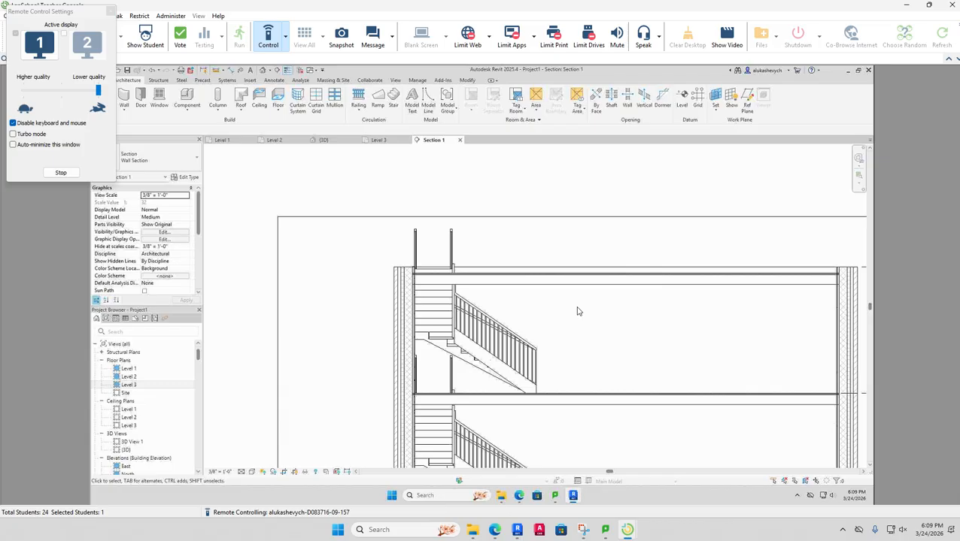
{"action": "left_click", "coordinate": [544, 275]}
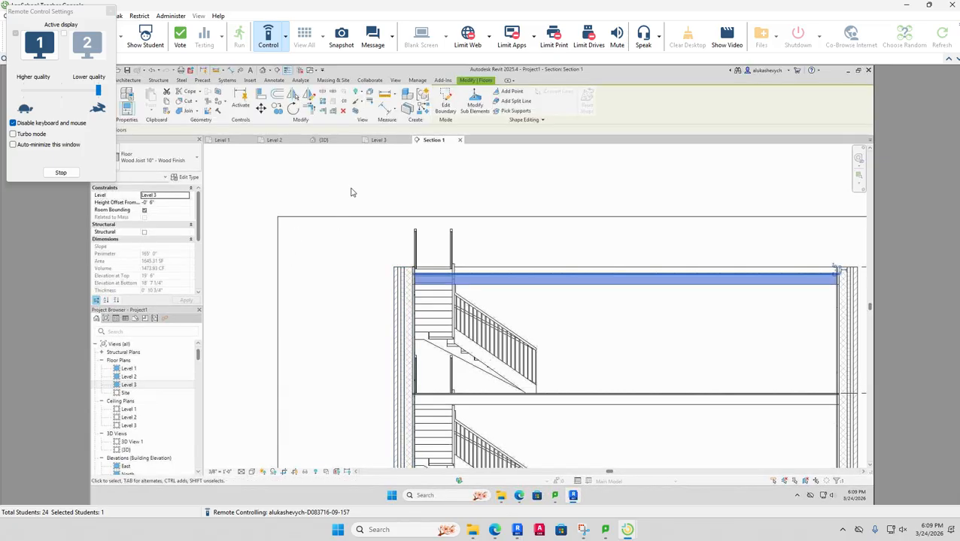
{"action": "left_click", "coordinate": [387, 180]}
- Compare the stair in the Level 3 plan, the Level 2 plan and the cutaway 3D view
{"action": "left_click", "coordinate": [372, 140]}
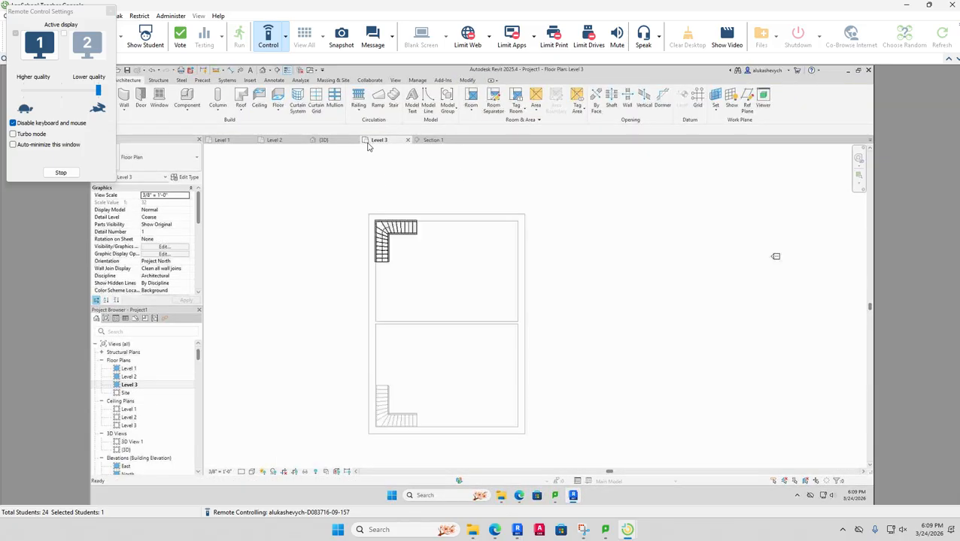
{"action": "left_click", "coordinate": [328, 142]}
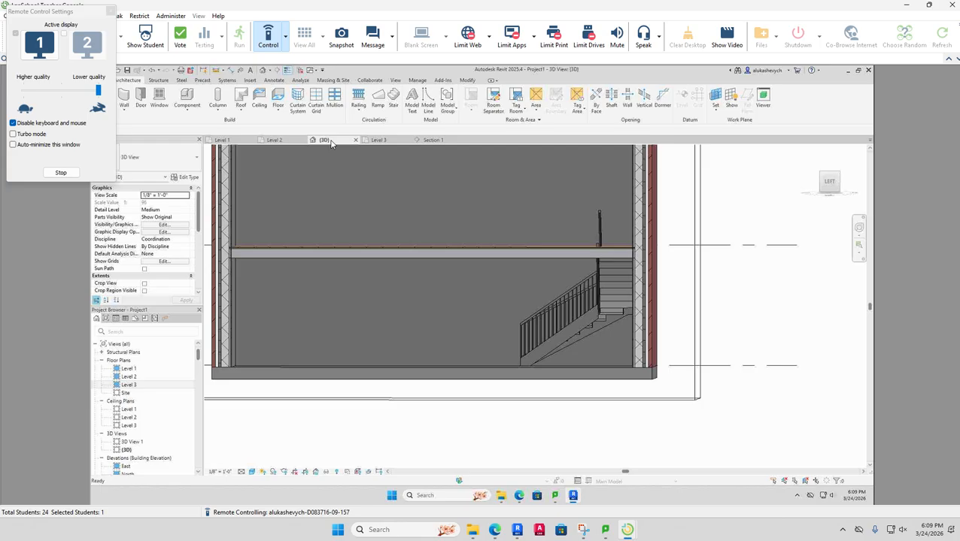
{"action": "scroll", "coordinate": [482, 214], "scroll_direction": "down", "scroll_amount": 3}
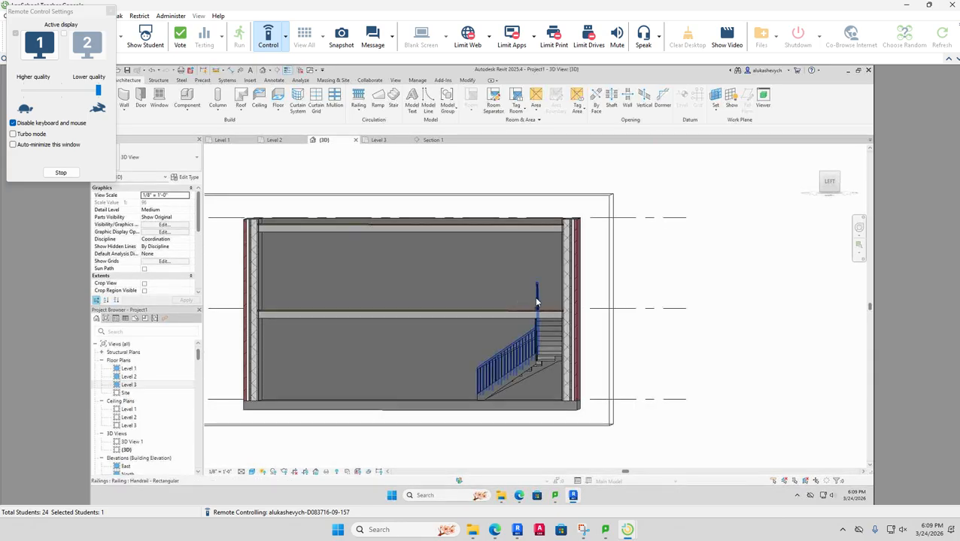
{"action": "left_click", "coordinate": [276, 141]}
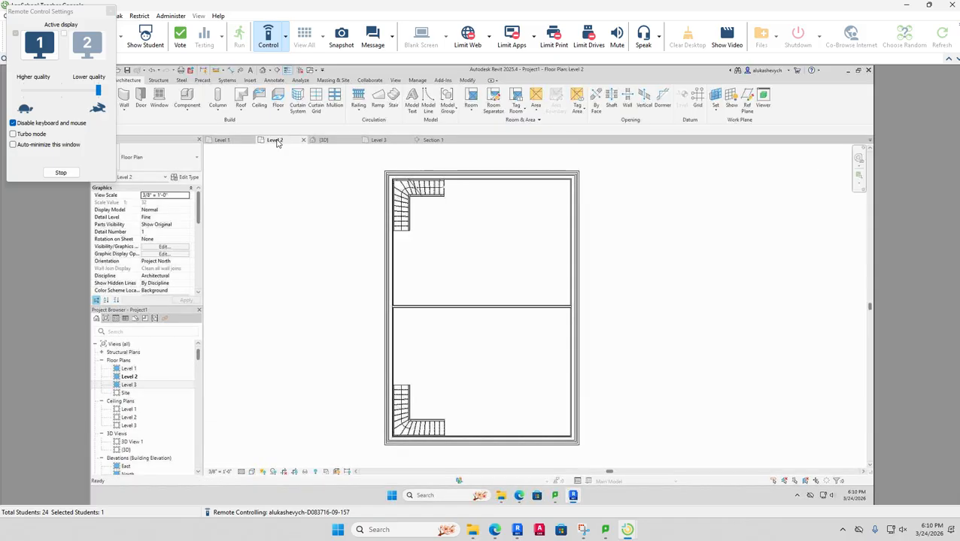
{"action": "left_click", "coordinate": [323, 141]}
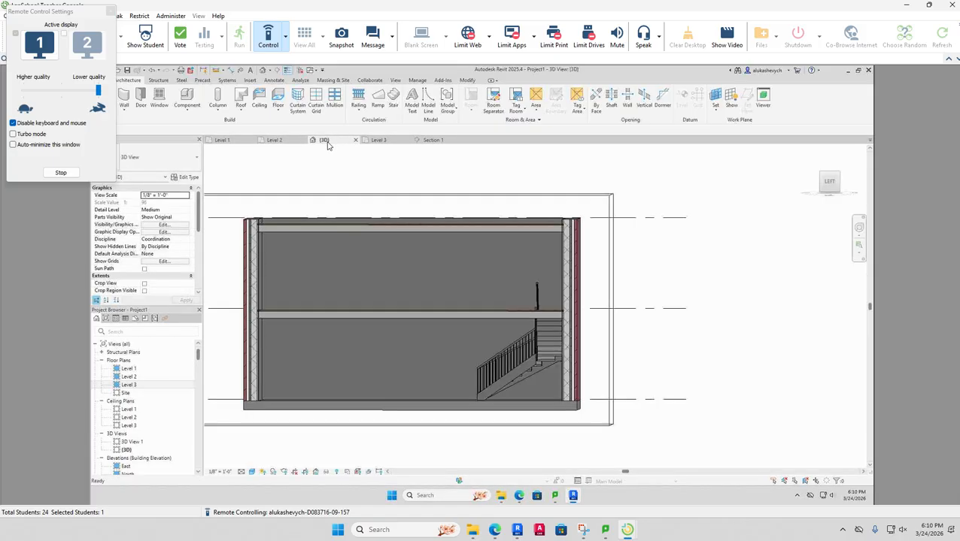
- Inspect the cutaway building from the home orientation and from its open side, showing the floors and the stair
{"action": "scroll", "coordinate": [463, 179], "scroll_direction": "down", "scroll_amount": 1}
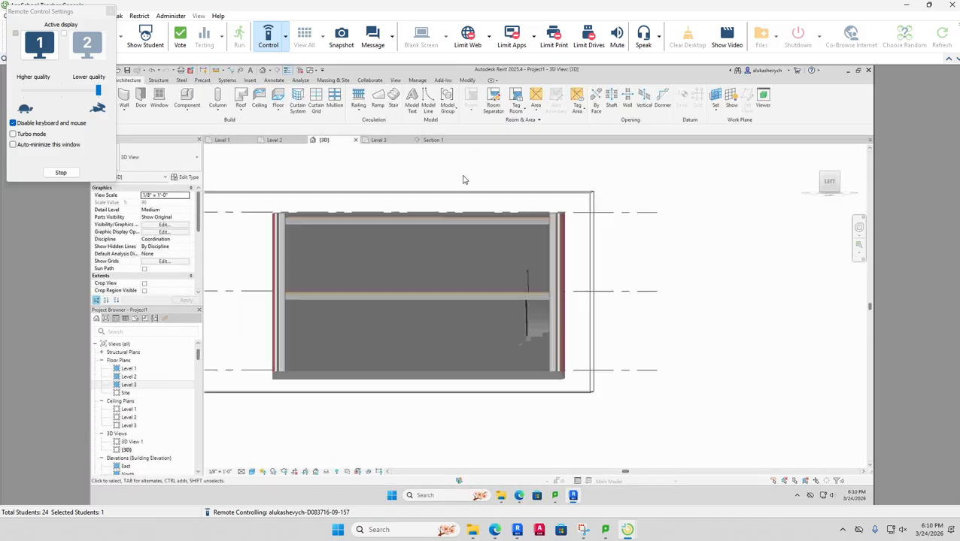
{"action": "scroll", "coordinate": [463, 179], "scroll_direction": "down", "scroll_amount": 1}
{"action": "middle_click_drag", "start_coordinate": [463, 179], "coordinate": [500, 182]}
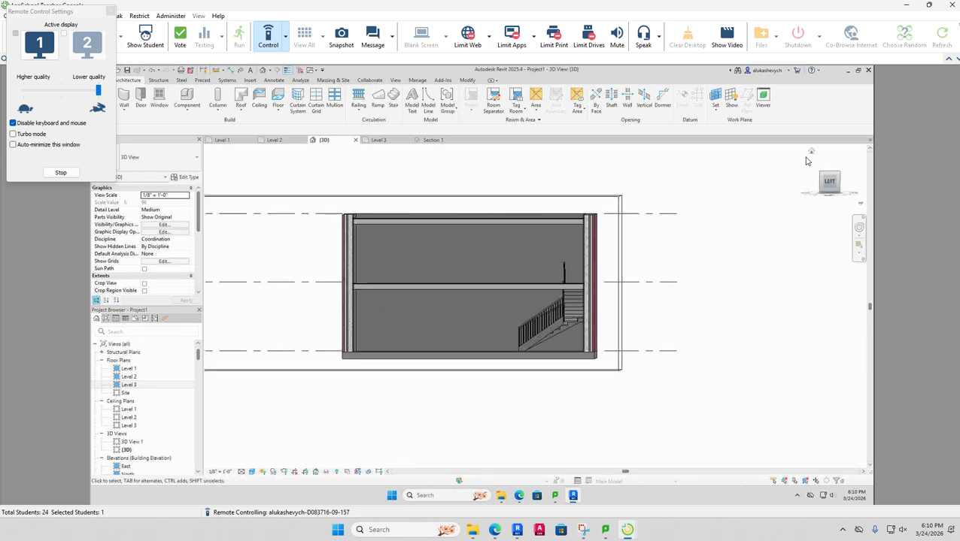
{"action": "left_click", "coordinate": [810, 153]}
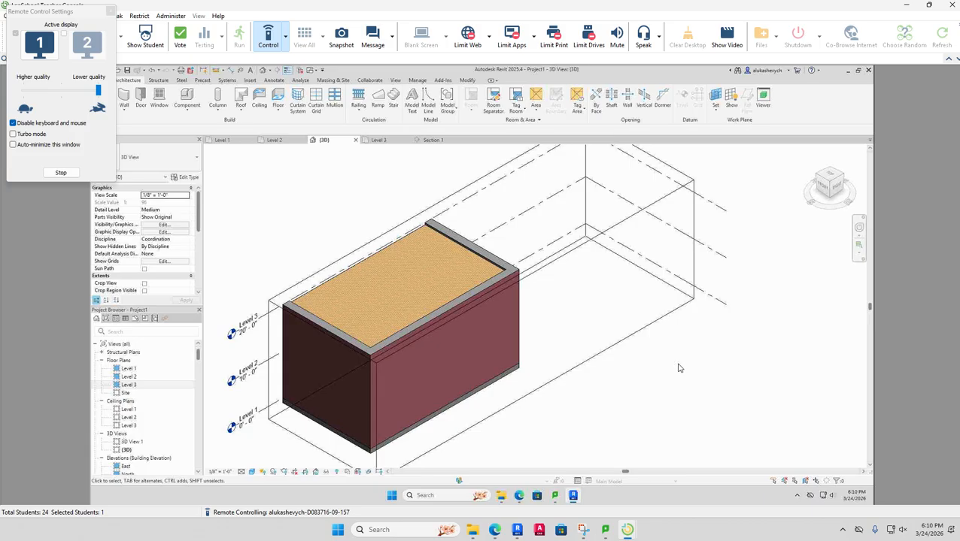
{"action": "middle_click_drag", "start_coordinate": [679, 366], "coordinate": [730, 335], "text": "shift"}
{"action": "middle_click_drag", "start_coordinate": [624, 339], "coordinate": [781, 335], "text": "shift"}
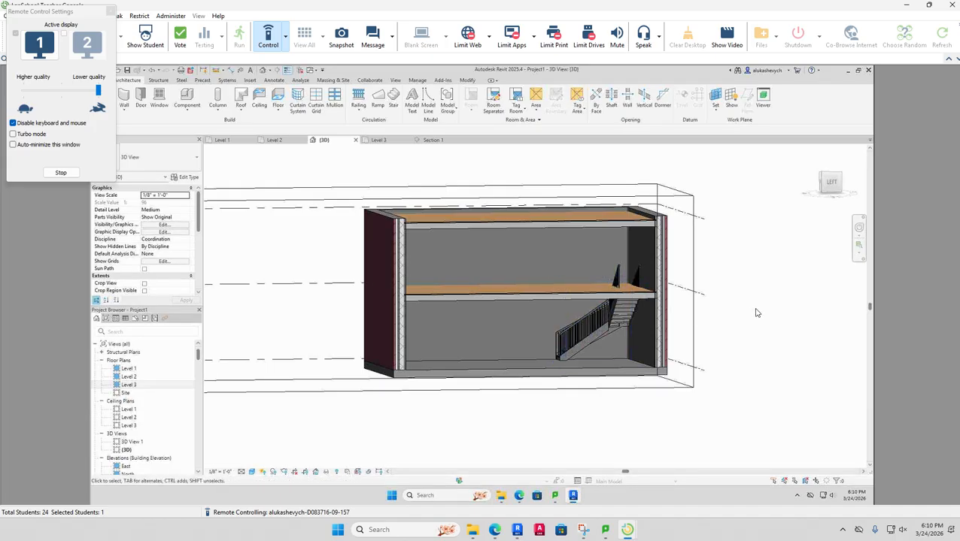
- Return to the LanSchool remote session and compare the stair in the Level 3 plan, Section 1 and the 3D view
{"action": "key", "text": "alt+Tab"}
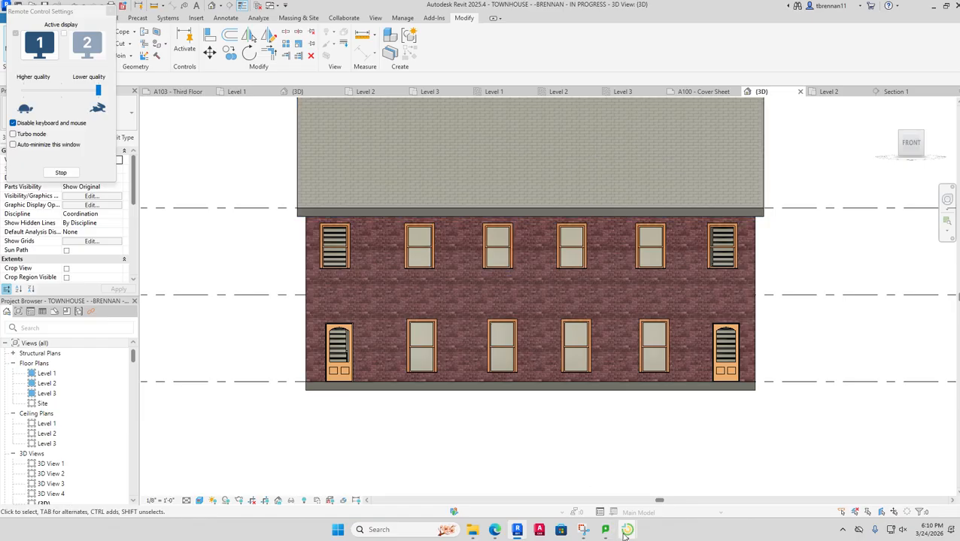
{"action": "mouse_move", "coordinate": [627, 531]}
{"action": "left_click", "coordinate": [617, 502]}
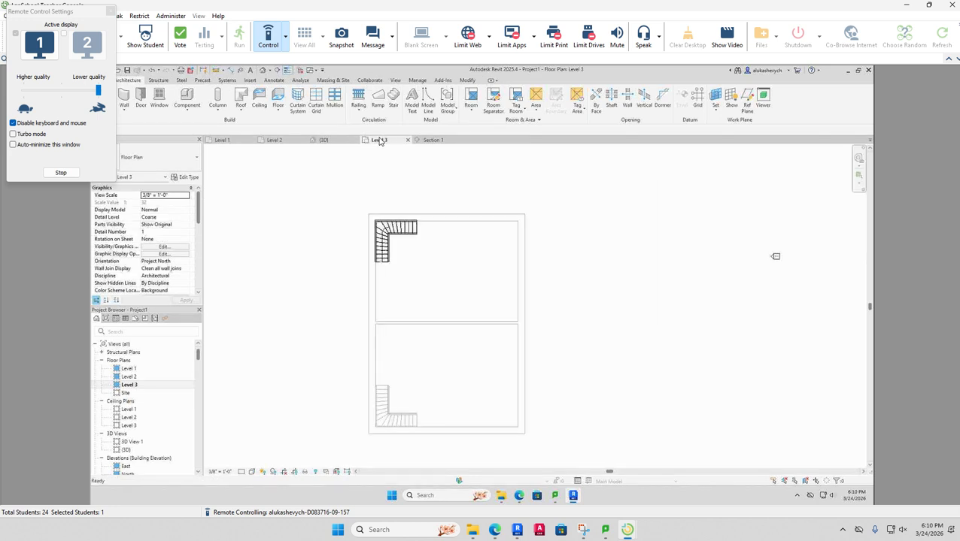
{"action": "left_click", "coordinate": [432, 140]}
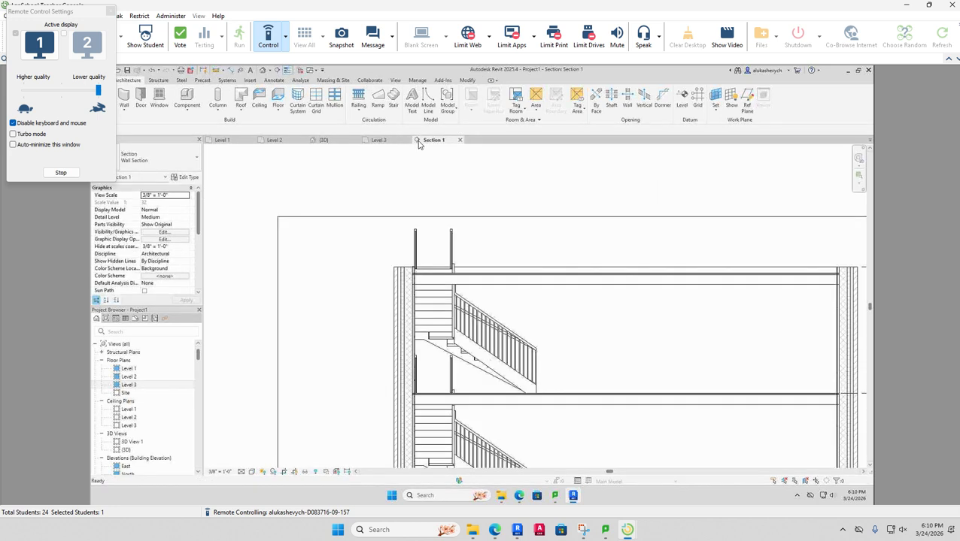
{"action": "left_click", "coordinate": [376, 140]}
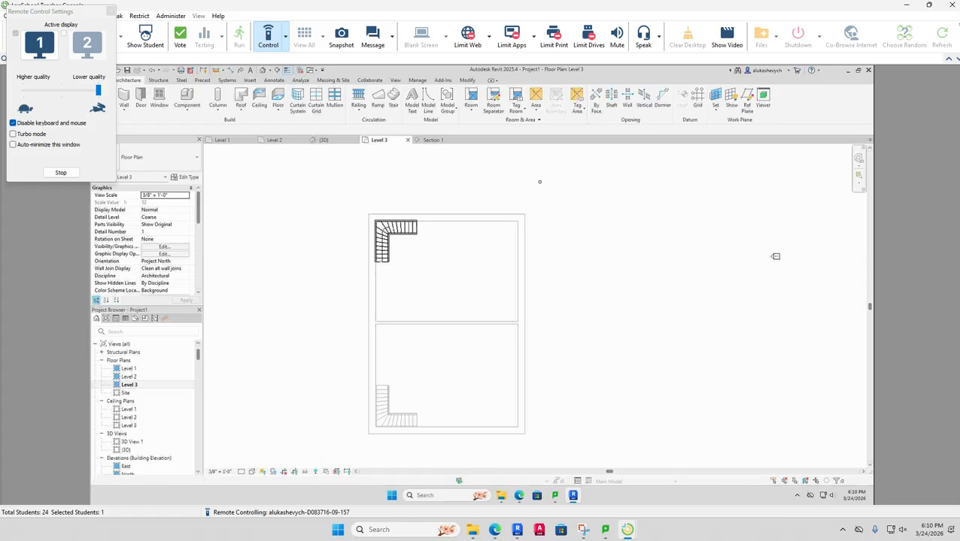
{"action": "left_click", "coordinate": [323, 141]}
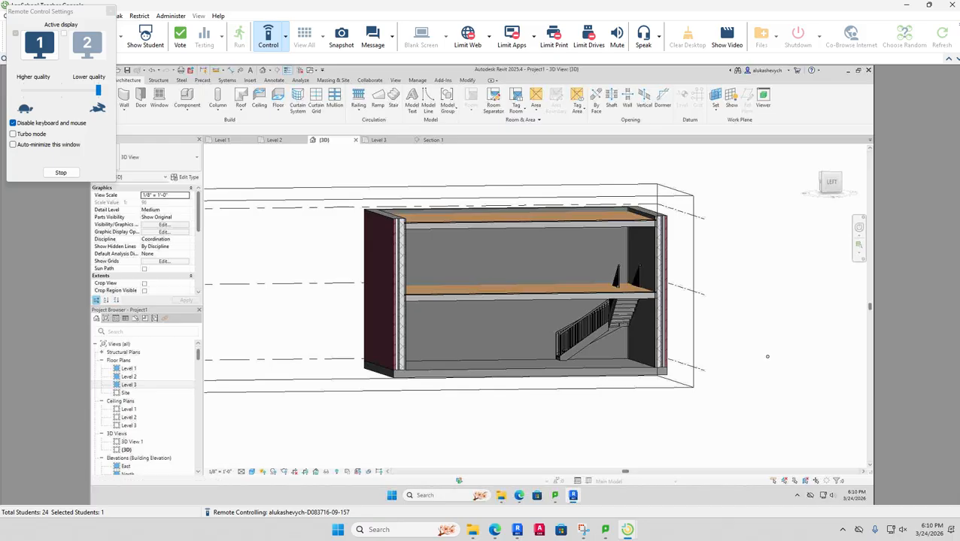
{"action": "key", "text": "alt+Tab"}
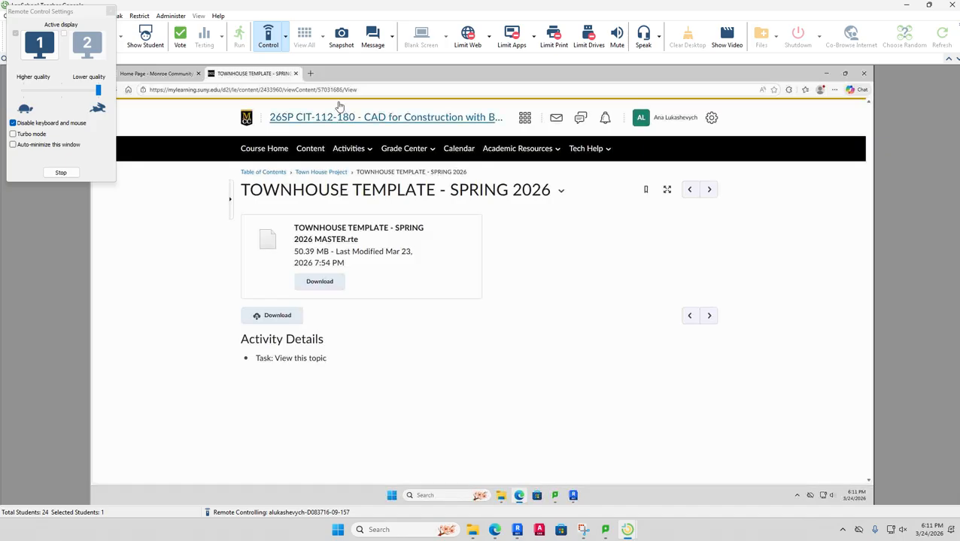
{"action": "key", "text": "alt+Tab"}
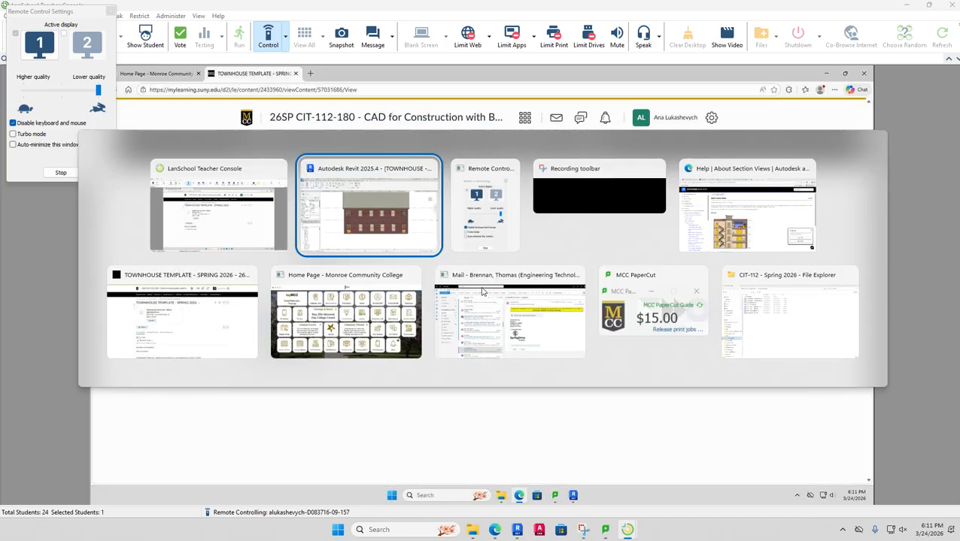
{"action": "key", "text": "Tab"}
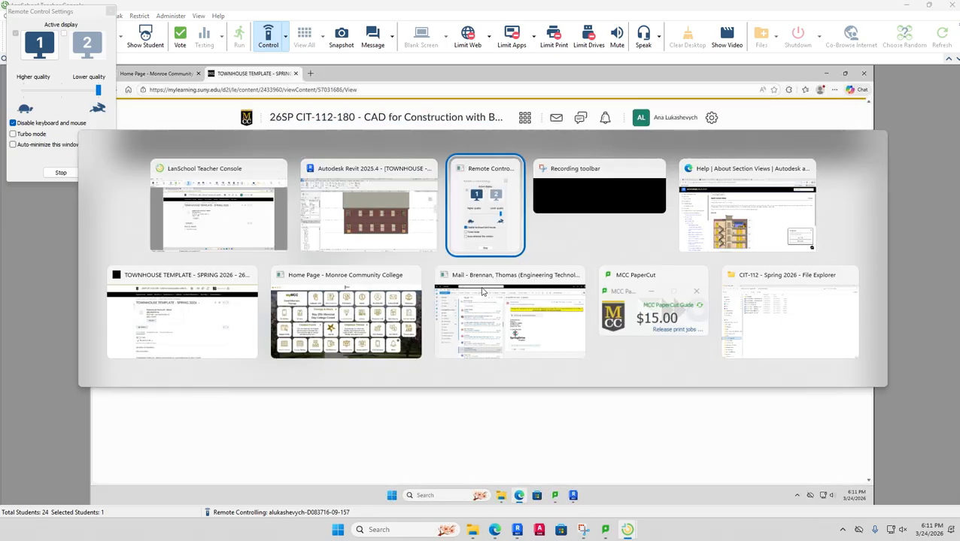
{"action": "key", "text": "Tab"}
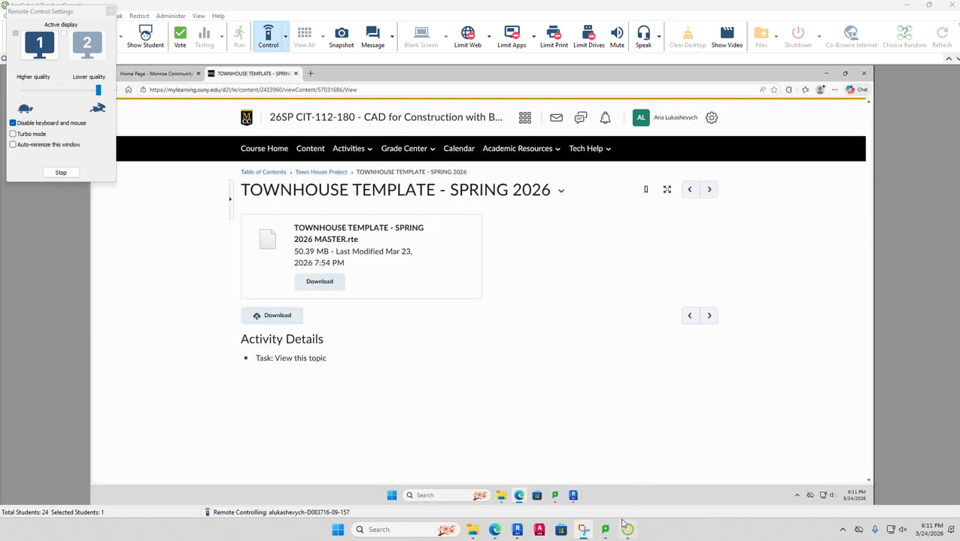
{"action": "mouse_move", "coordinate": [582, 530]}
{"action": "left_click", "coordinate": [607, 499]}
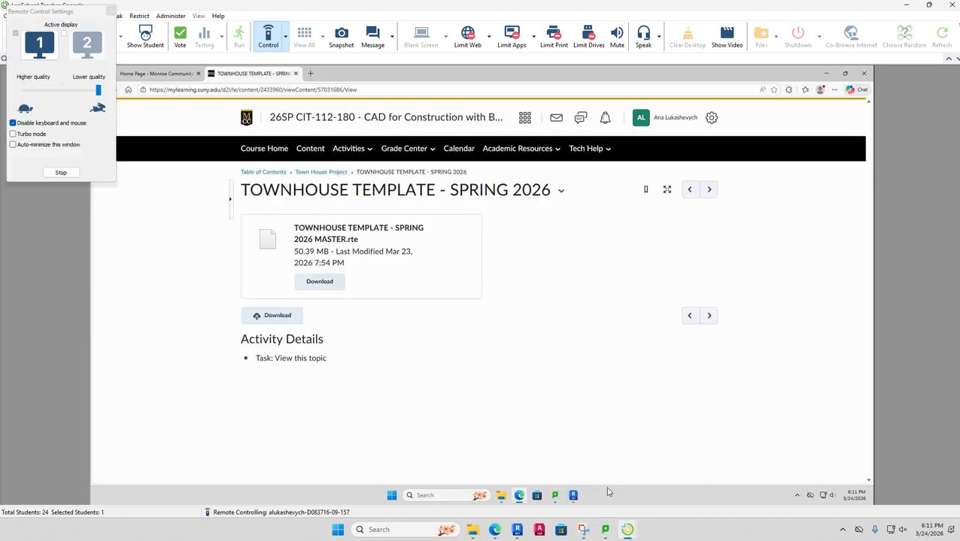
{"action": "mouse_move", "coordinate": [627, 530]}
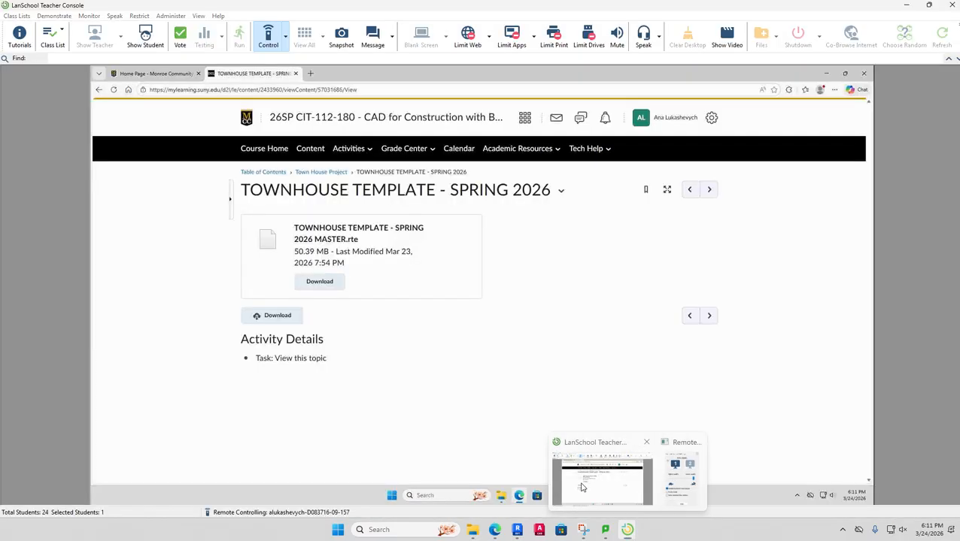
{"action": "left_click", "coordinate": [597, 478]}
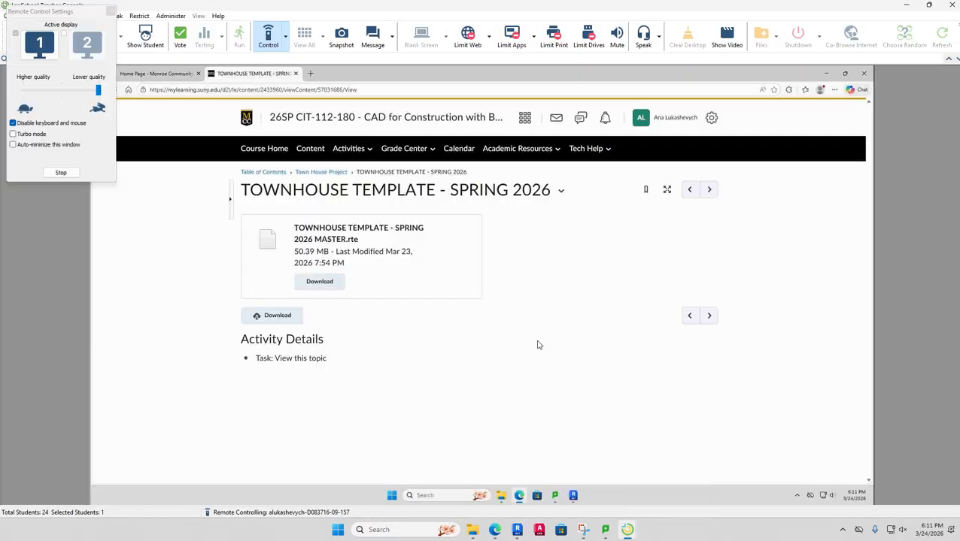
- Connect the student's multistory stair to Level 3 in the 3D view and check the upper flight
{"action": "left_click", "coordinate": [572, 495]}
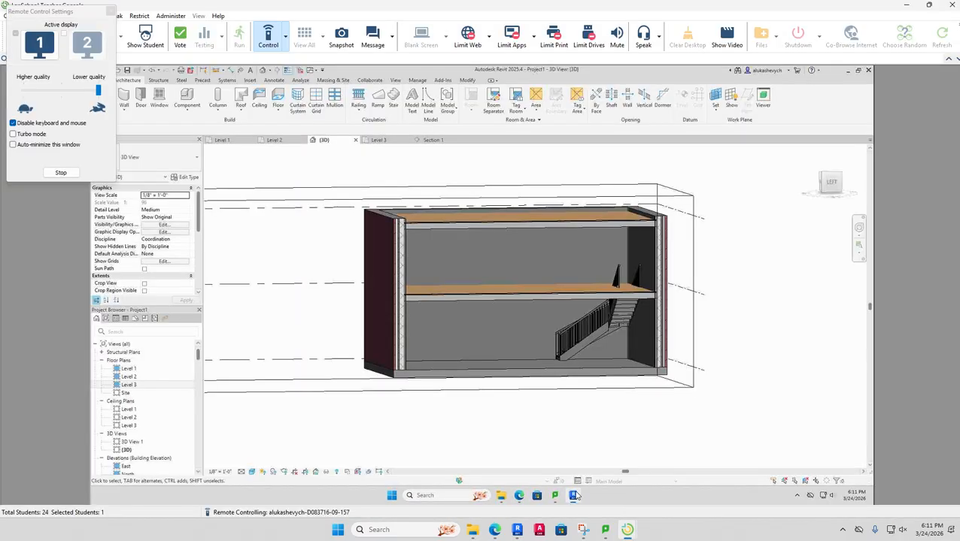
{"action": "left_click", "coordinate": [611, 320]}
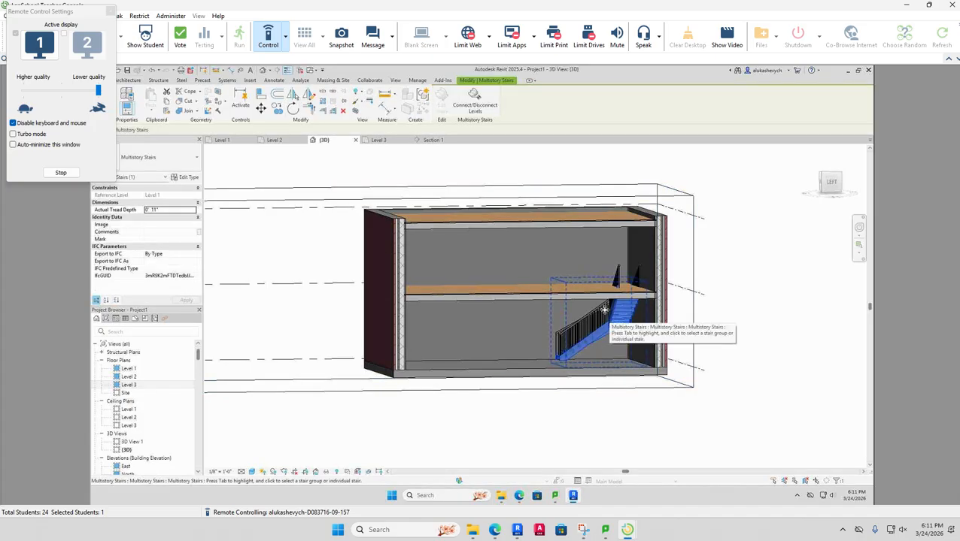
{"action": "left_click", "coordinate": [473, 106]}
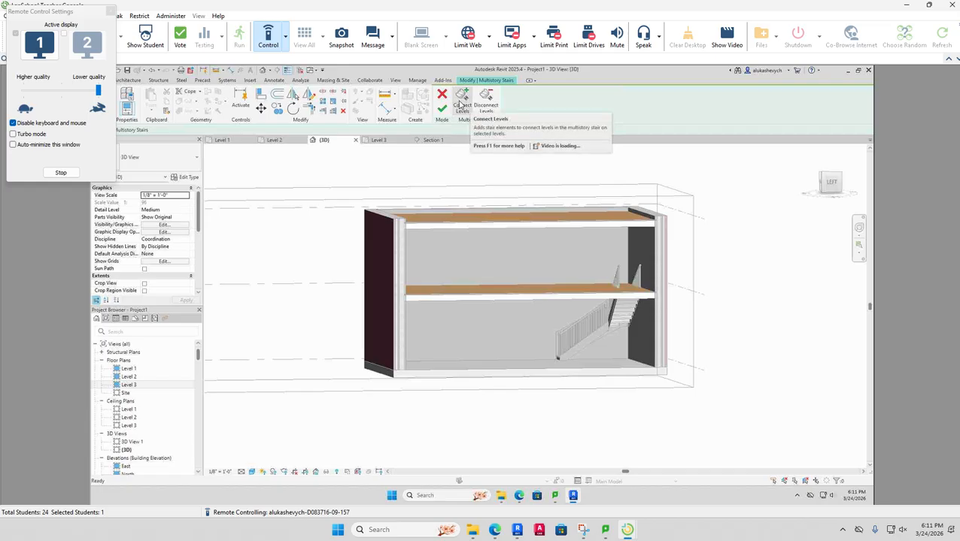
{"action": "left_click", "coordinate": [473, 105]}
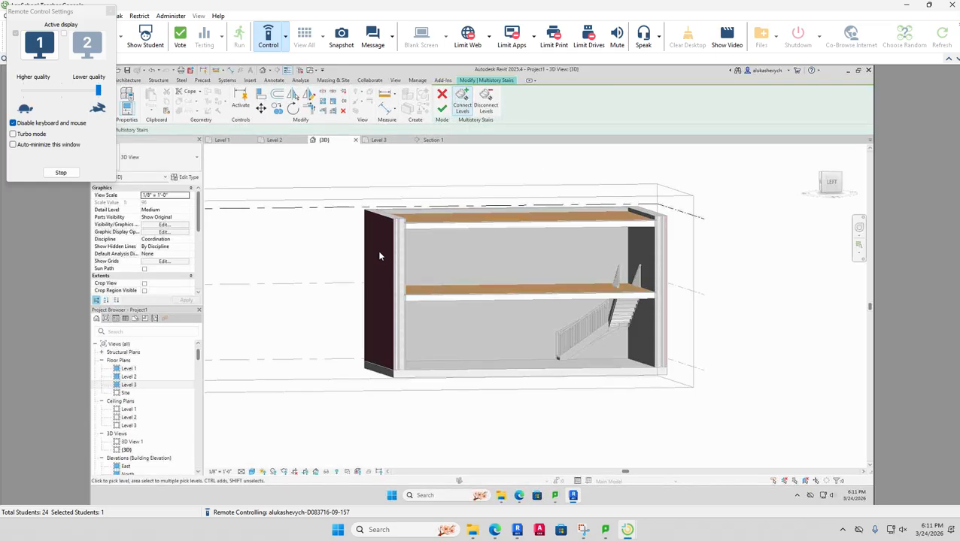
{"action": "left_click", "coordinate": [337, 212]}
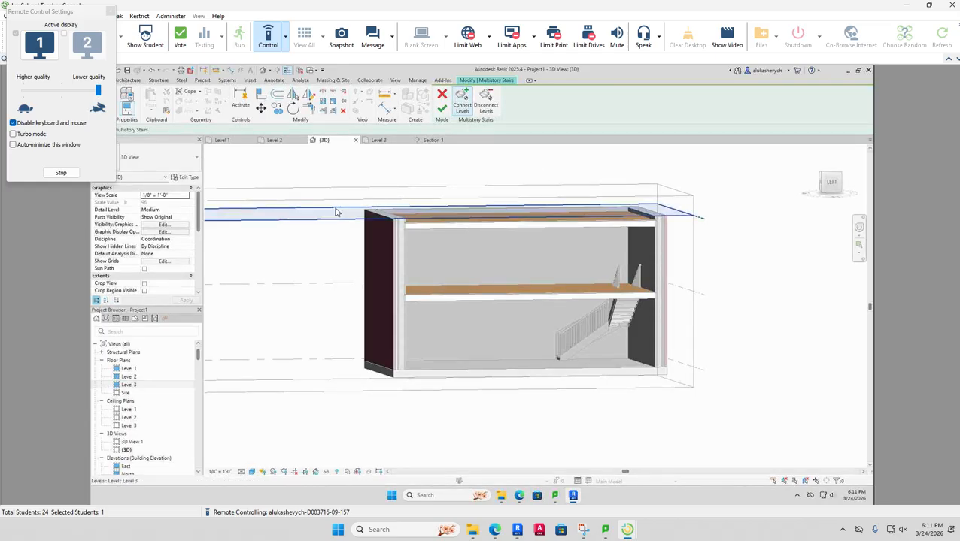
{"action": "left_click", "coordinate": [444, 111]}
{"action": "scroll", "coordinate": [680, 338], "scroll_direction": "up", "scroll_amount": 3}
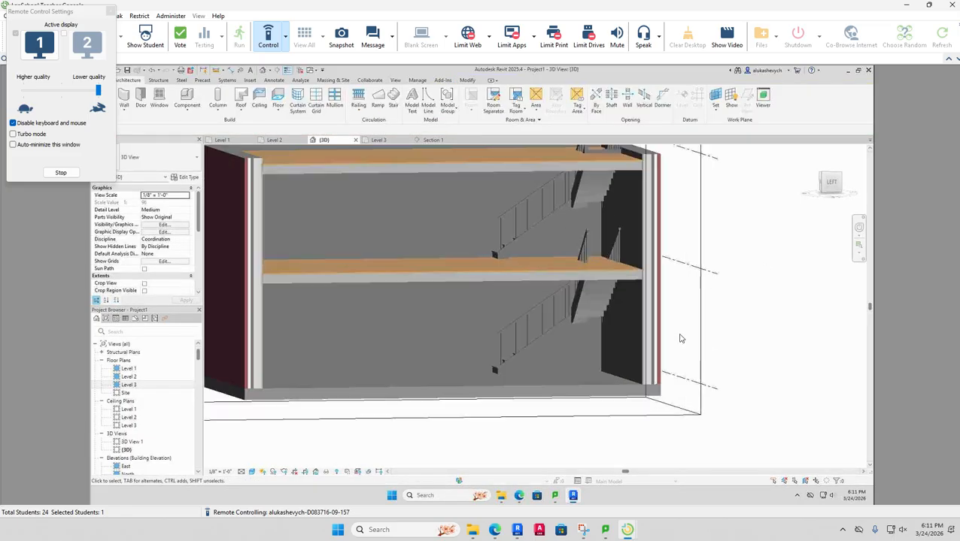
{"action": "mouse_move", "coordinate": [680, 338]}
{"action": "middle_mouse_down", "text": "shift"}
{"action": "mouse_move", "coordinate": [488, 249]}
{"action": "mouse_move", "coordinate": [574, 284]}
{"action": "mouse_move", "coordinate": [707, 368]}
{"action": "mouse_move", "coordinate": [669, 338]}
{"action": "middle_mouse_up", "text": "shift"}
{"action": "scroll", "coordinate": [488, 249], "scroll_direction": "up", "scroll_amount": 1}
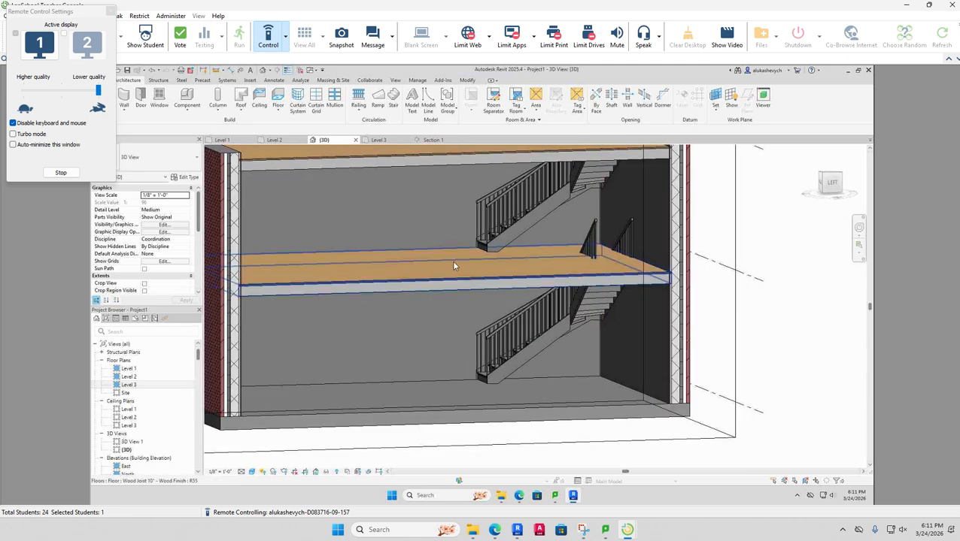
- Stop remotely controlling the student's computer and minimize the LanSchool console to return to Revit
{"action": "left_click", "coordinate": [285, 41]}
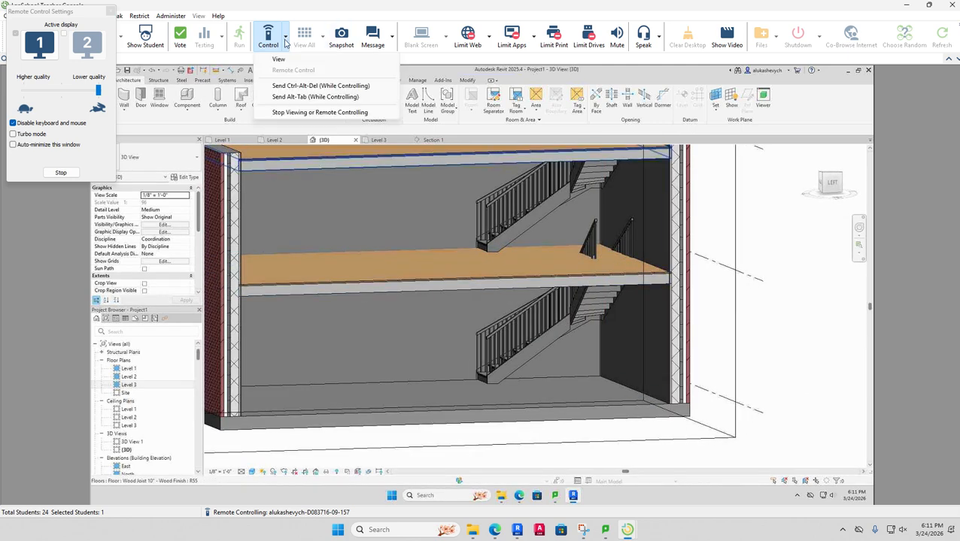
{"action": "left_click", "coordinate": [297, 112]}
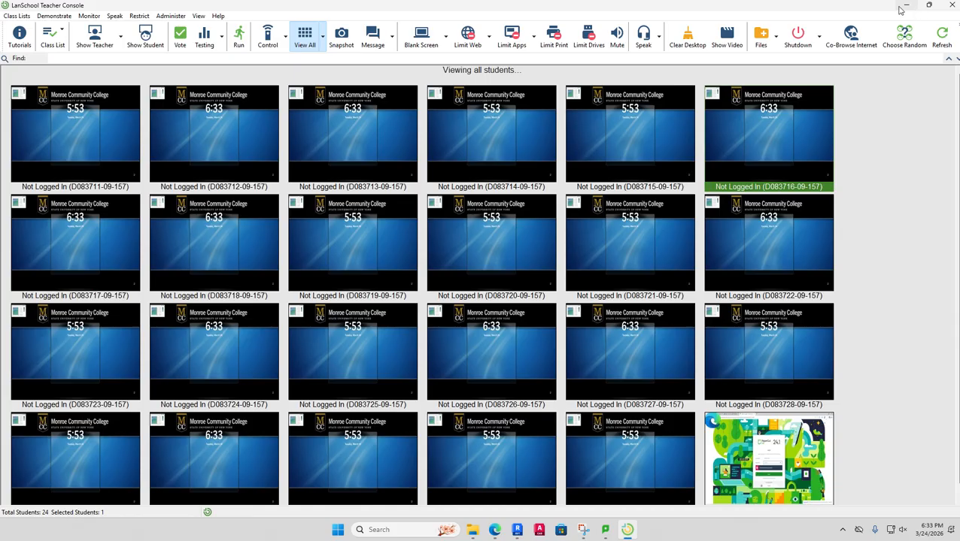
{"action": "left_click", "coordinate": [907, 7]}
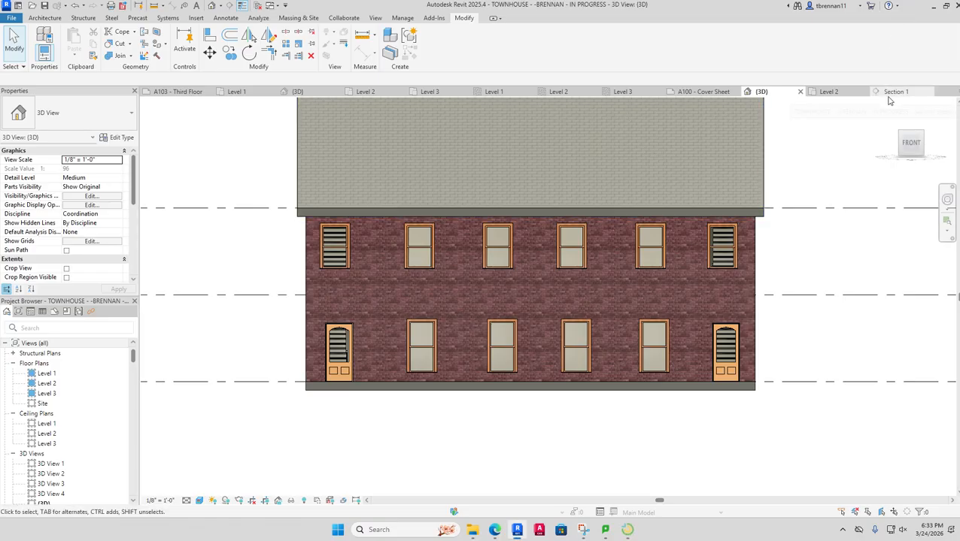
- Close every open view of the in-progress townhouse project and cancel the save reminder for the master project
{"action": "left_click", "coordinate": [800, 91]}
{"action": "left_click", "coordinate": [800, 91]}
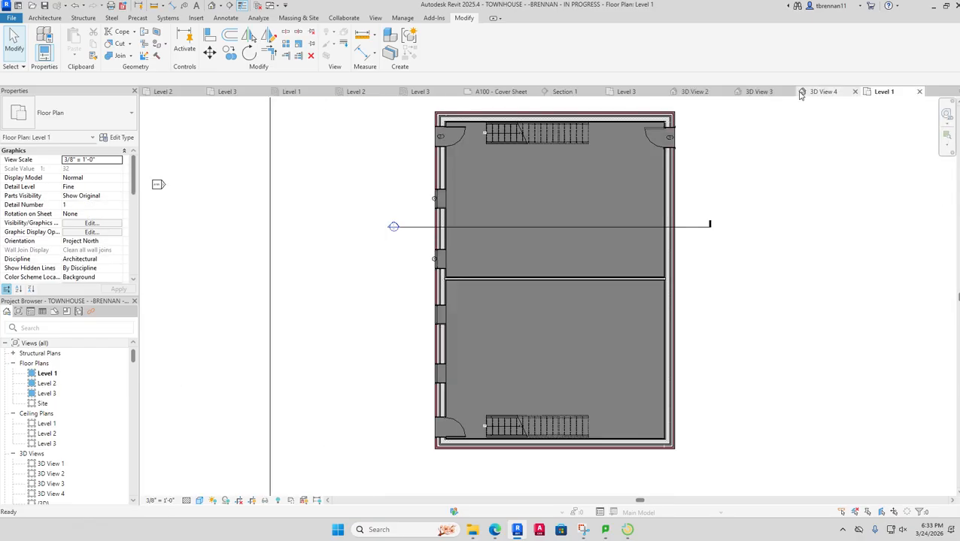
{"action": "left_click", "coordinate": [854, 91]}
{"action": "left_click", "coordinate": [855, 91]}
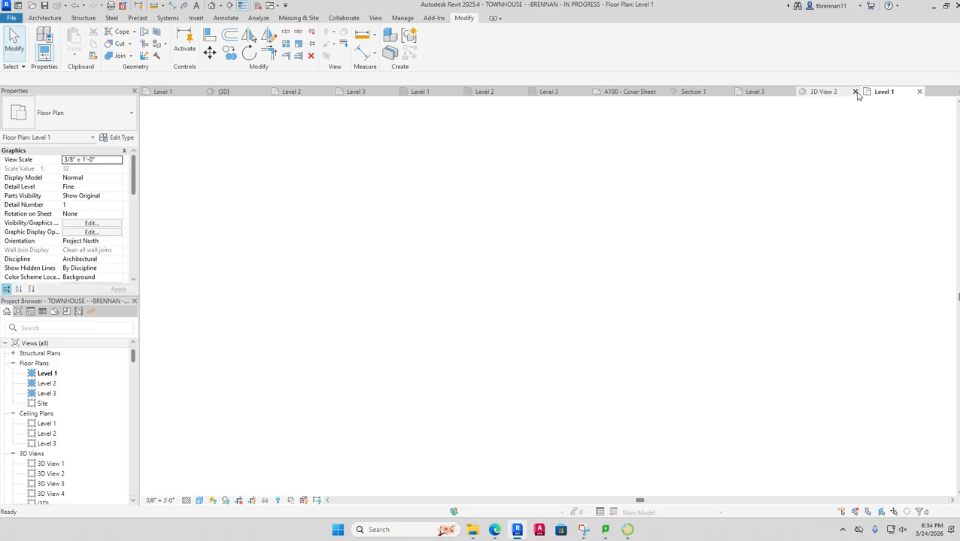
{"action": "left_click", "coordinate": [855, 92]}
{"action": "left_click", "coordinate": [863, 92]}
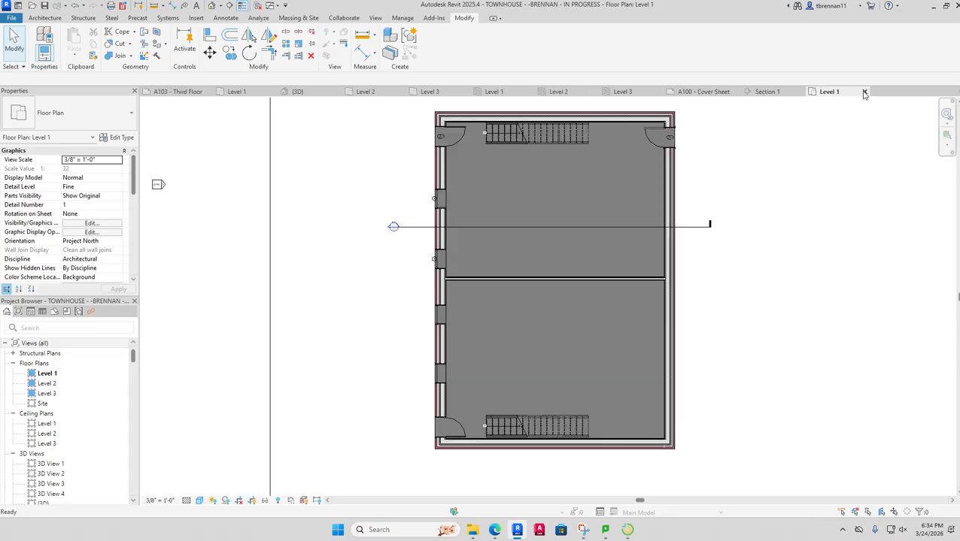
{"action": "left_click", "coordinate": [864, 92]}
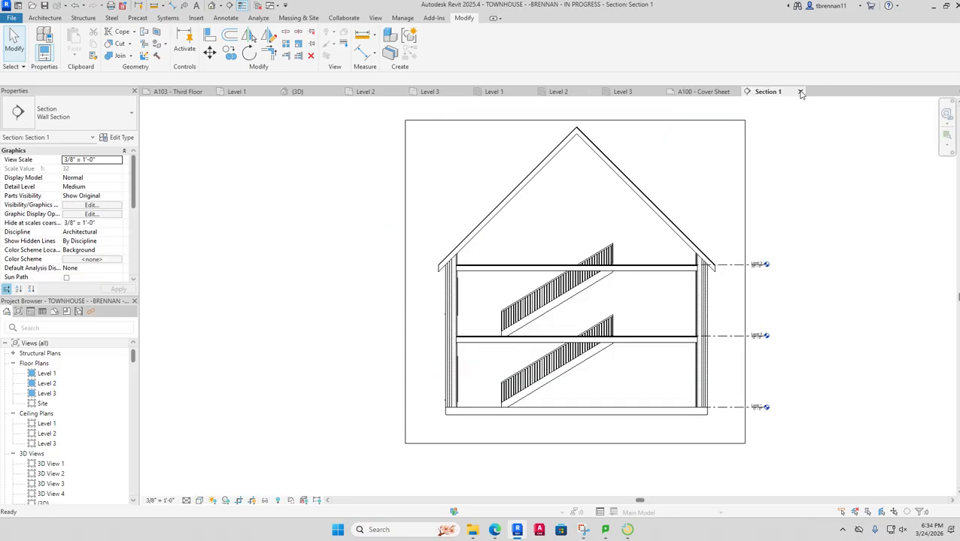
{"action": "left_click", "coordinate": [800, 91]}
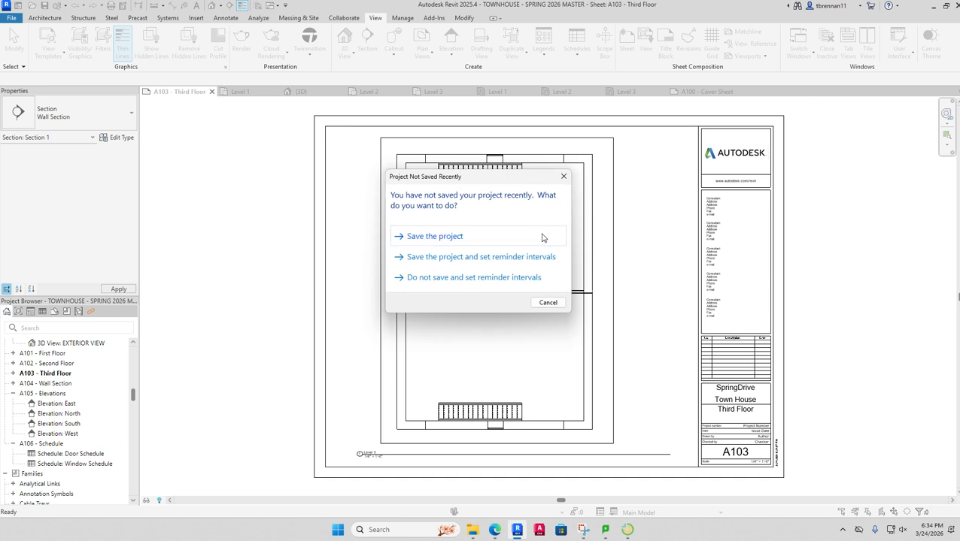
{"action": "left_click", "coordinate": [547, 303]}
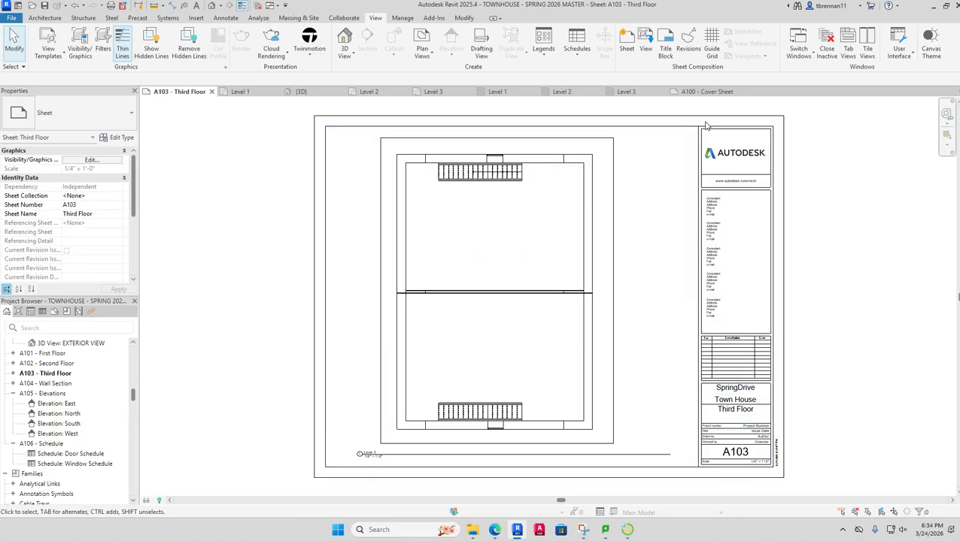
- Close all remaining sheets and views of TOWNHOUSE - SPRING 2026 MASTER without saving the changes
{"action": "left_click", "coordinate": [211, 92]}
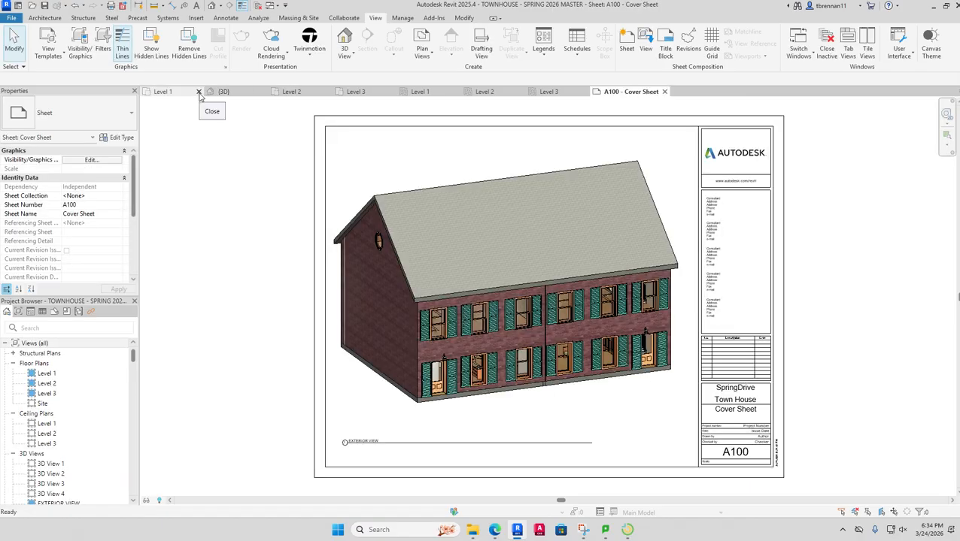
{"action": "left_click", "coordinate": [199, 91]}
{"action": "left_click", "coordinate": [200, 91]}
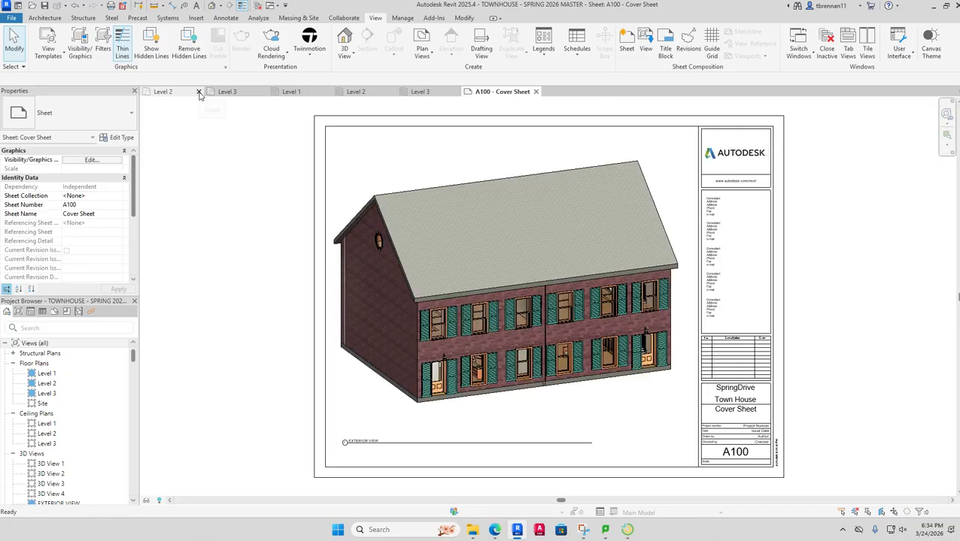
{"action": "left_click", "coordinate": [199, 92]}
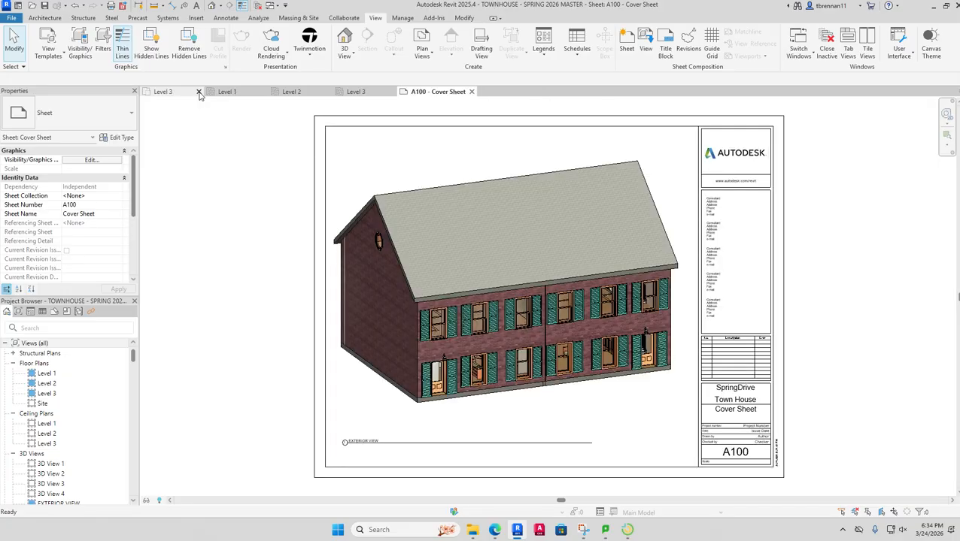
{"action": "left_click", "coordinate": [199, 92]}
{"action": "left_click", "coordinate": [199, 92]}
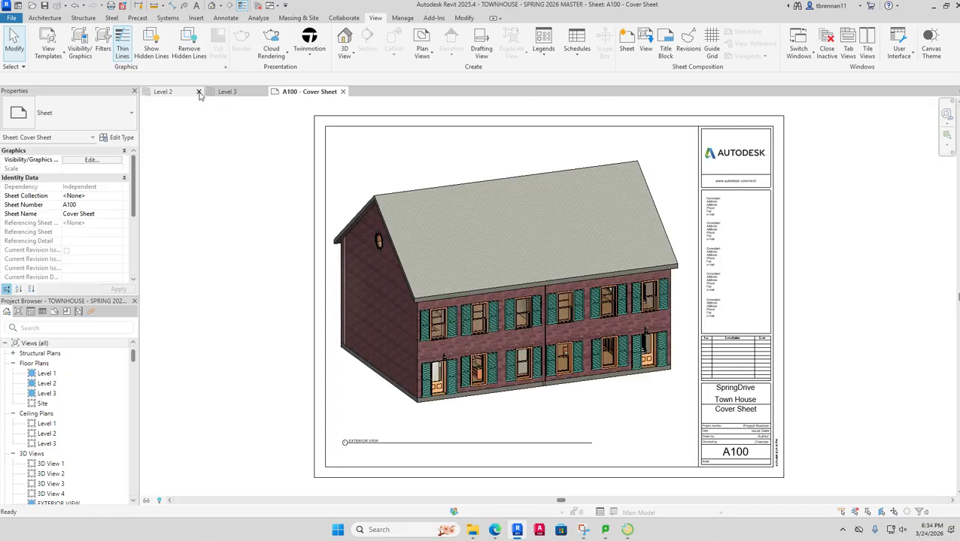
{"action": "left_click", "coordinate": [199, 91]}
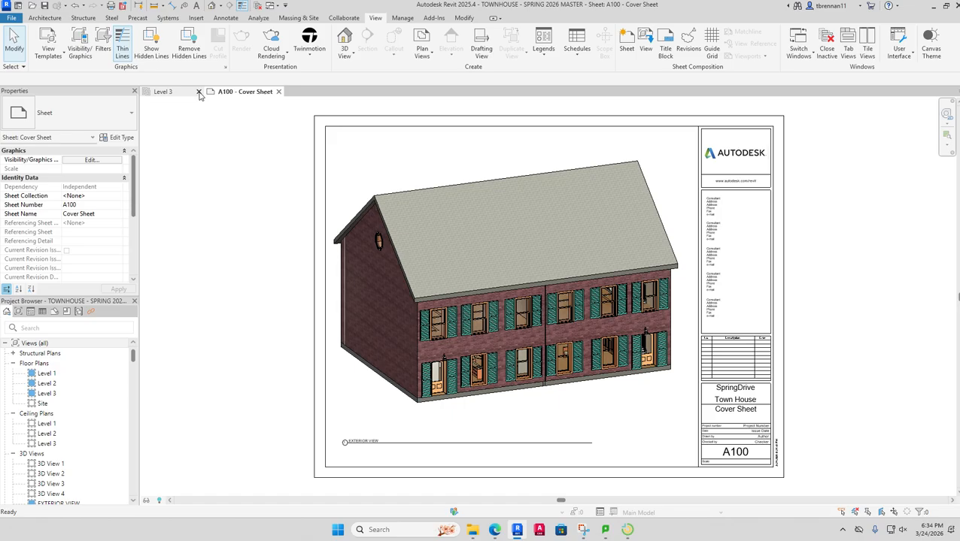
{"action": "left_click", "coordinate": [200, 92]}
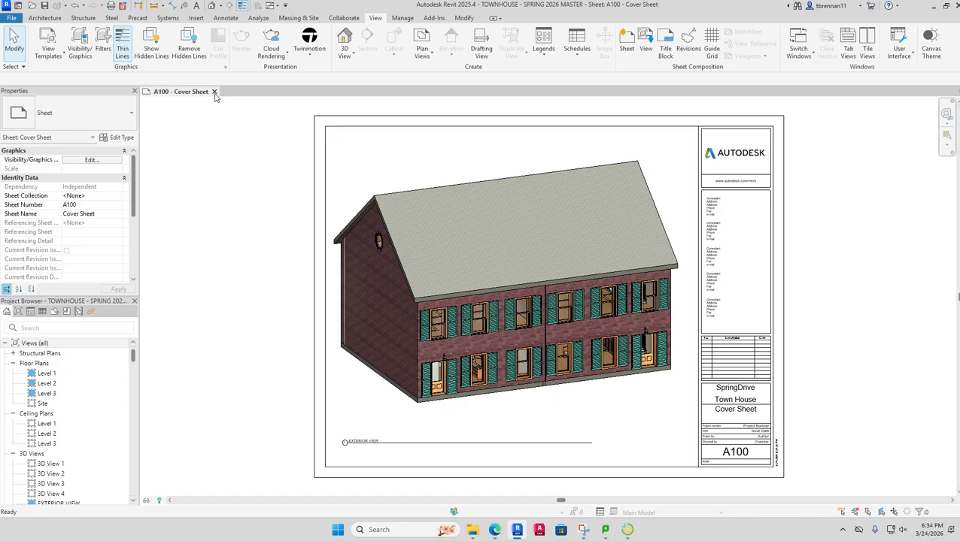
{"action": "left_click", "coordinate": [214, 92]}
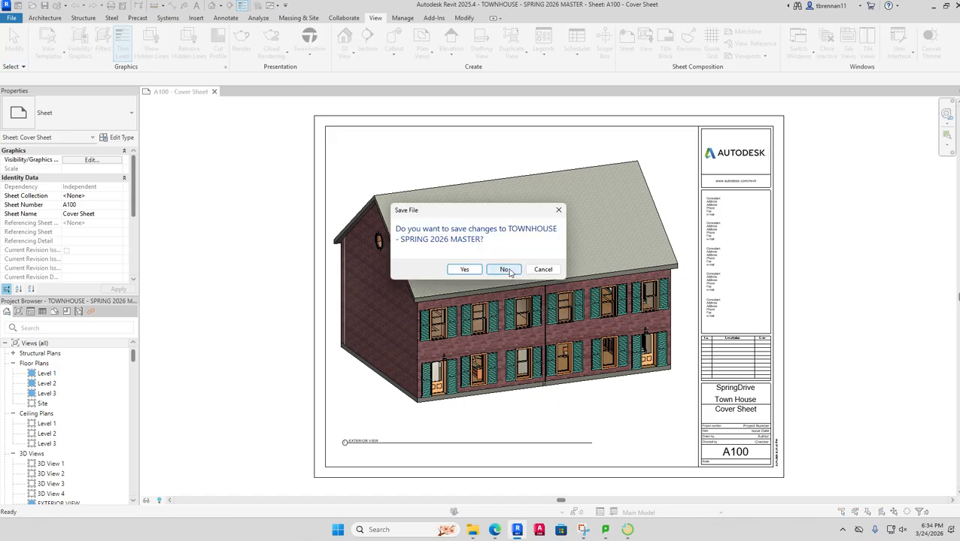
{"action": "left_click", "coordinate": [504, 270]}
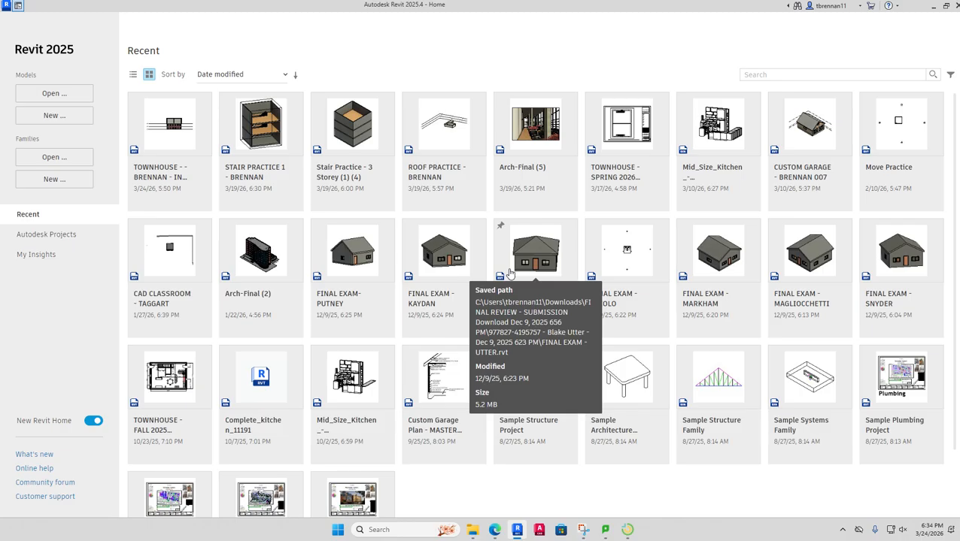
- Reopen the in-progress townhouse project from the recent models and check the building's front in 3D
{"action": "left_click", "coordinate": [151, 178]}
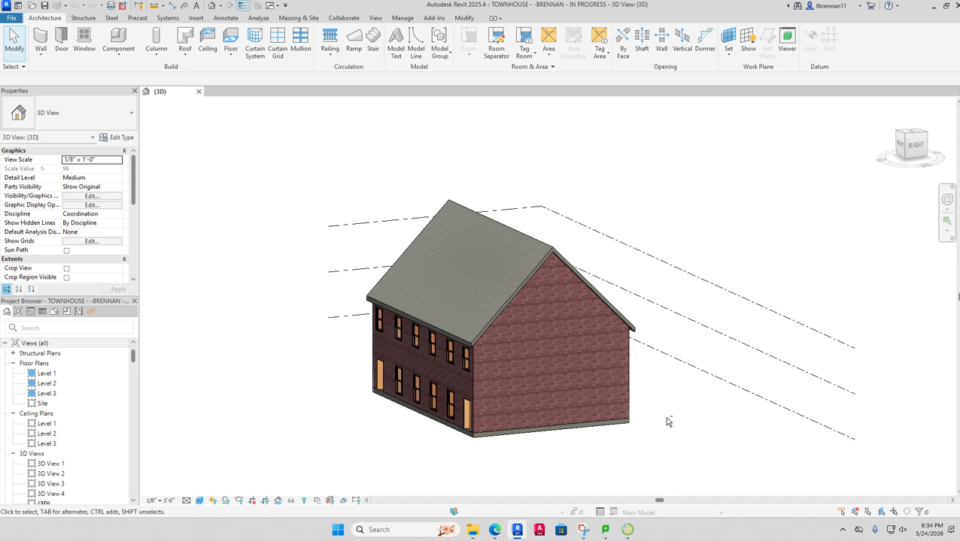
{"action": "middle_click_drag", "start_coordinate": [665, 421], "coordinate": [759, 405], "text": "shift"}
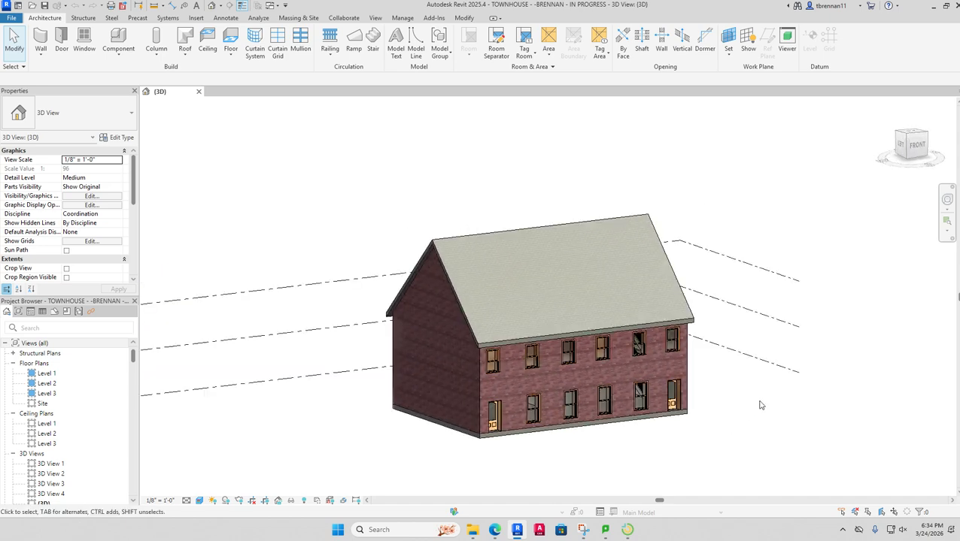
- Minimize Revit and switch to the screen capture tool
{"action": "left_click", "coordinate": [930, 5]}
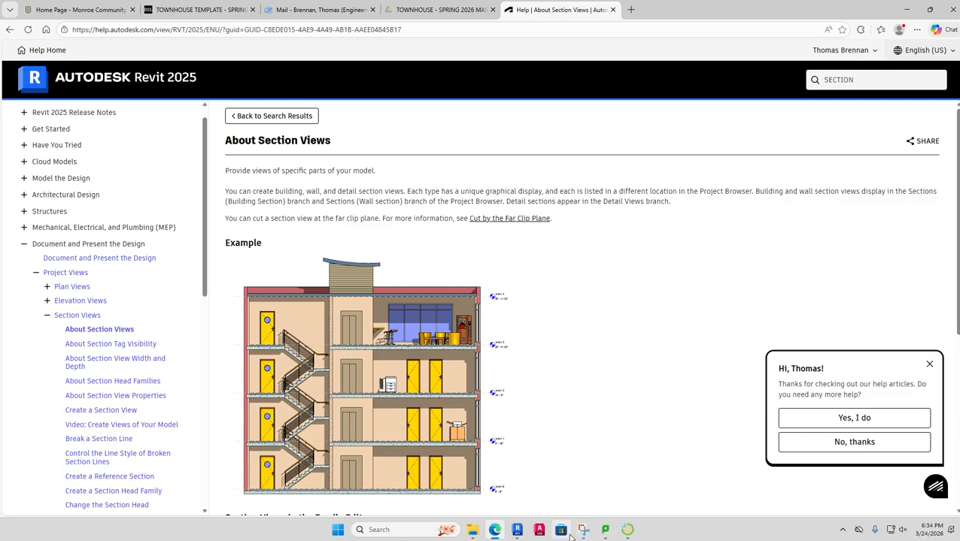
{"action": "left_click", "coordinate": [584, 532]}
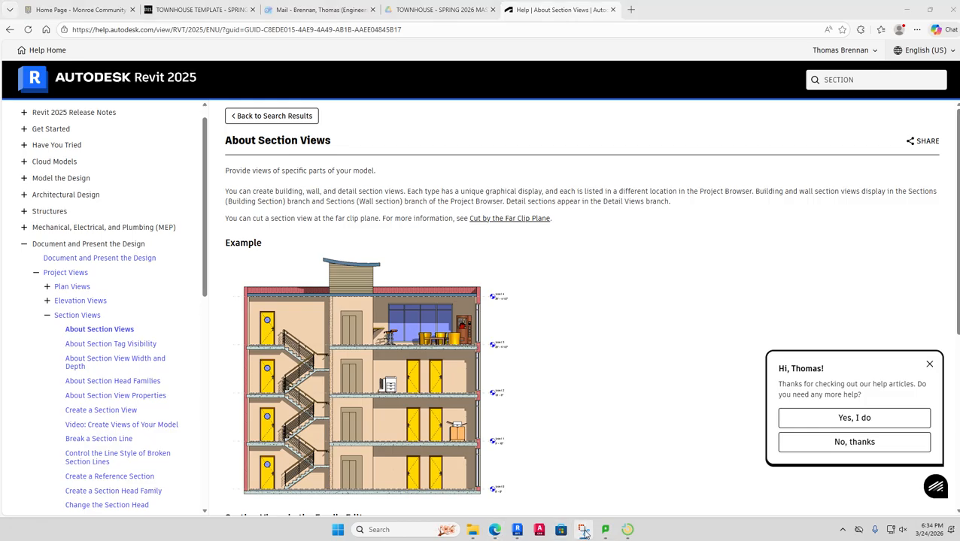